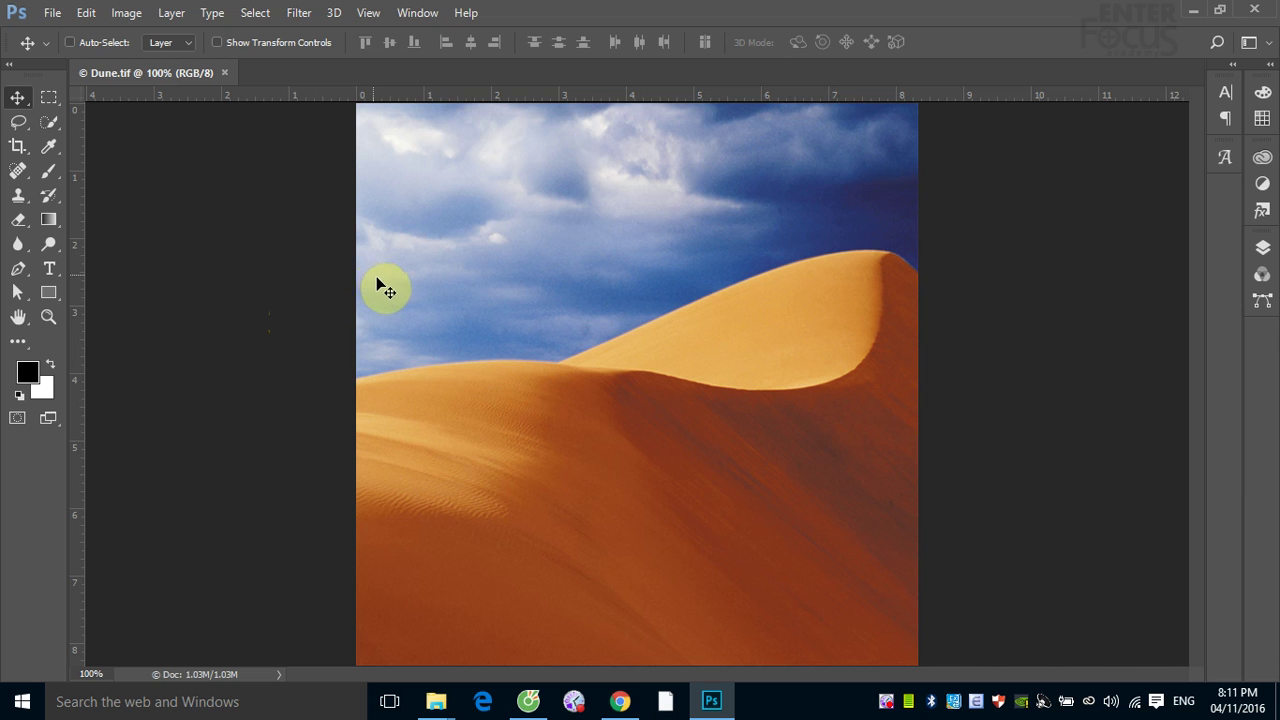
# - Show the Layers panel for Dune.tif, listing its single Background layer
pyautogui.click(578, 703)
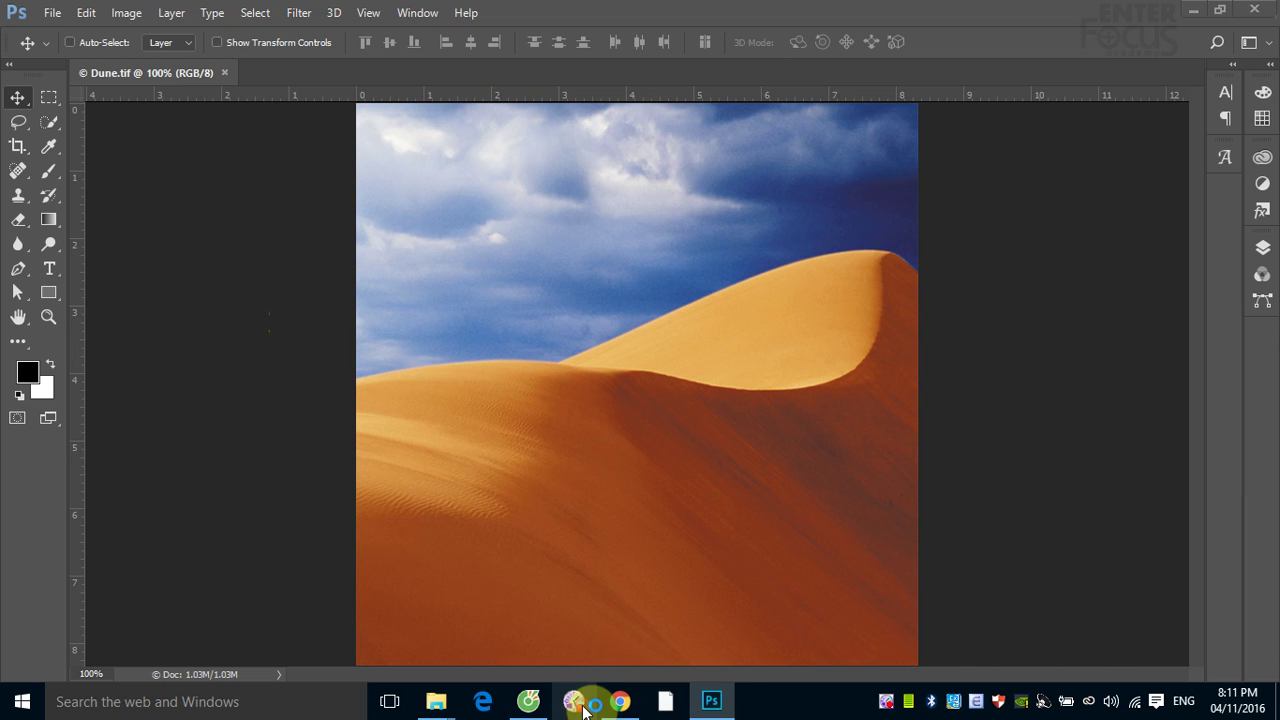
pyautogui.click(810, 414)
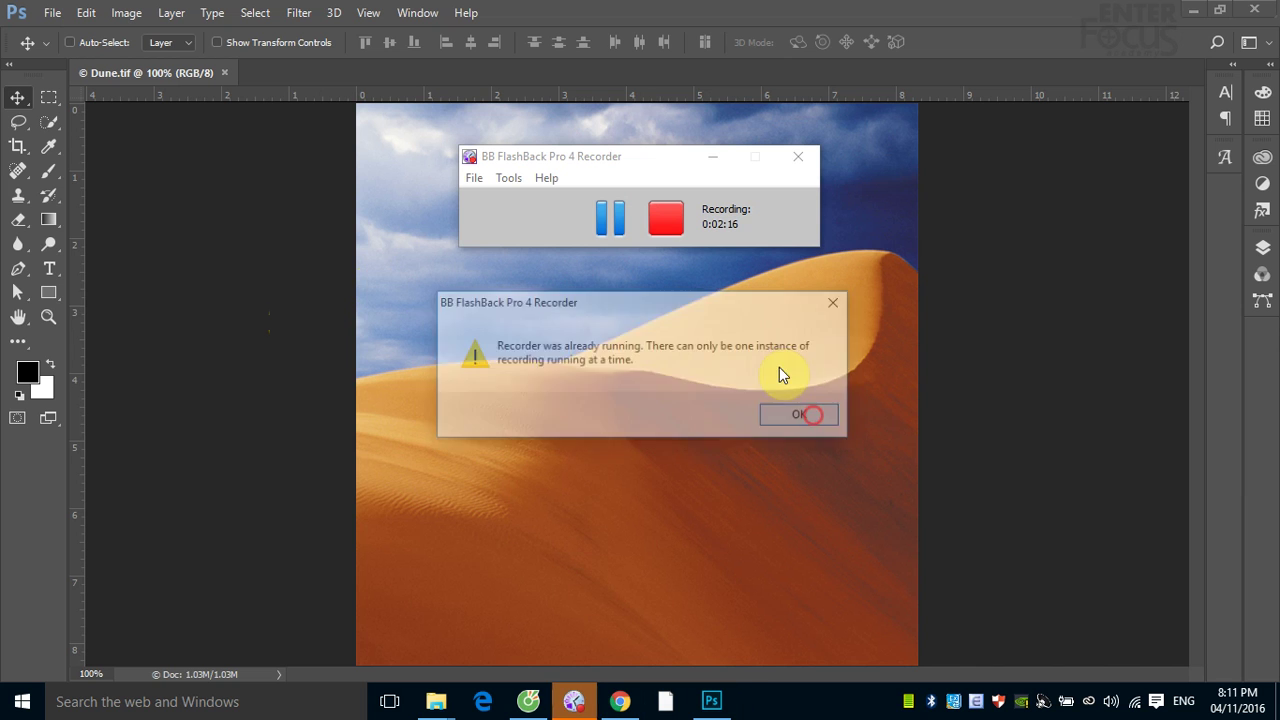
pyautogui.click(716, 160)
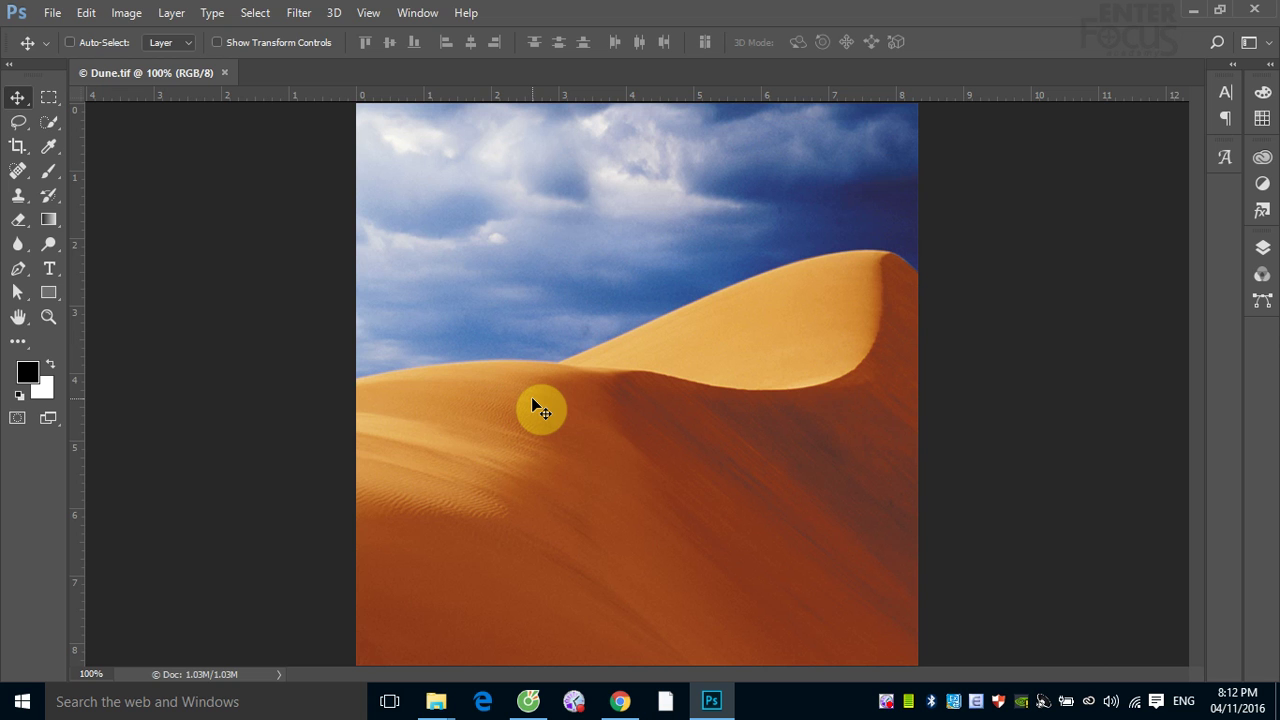
# - Add an empty Layer 1 above Background and pick the Transparent Rainbow gradient preset
pyautogui.click(1262, 248)
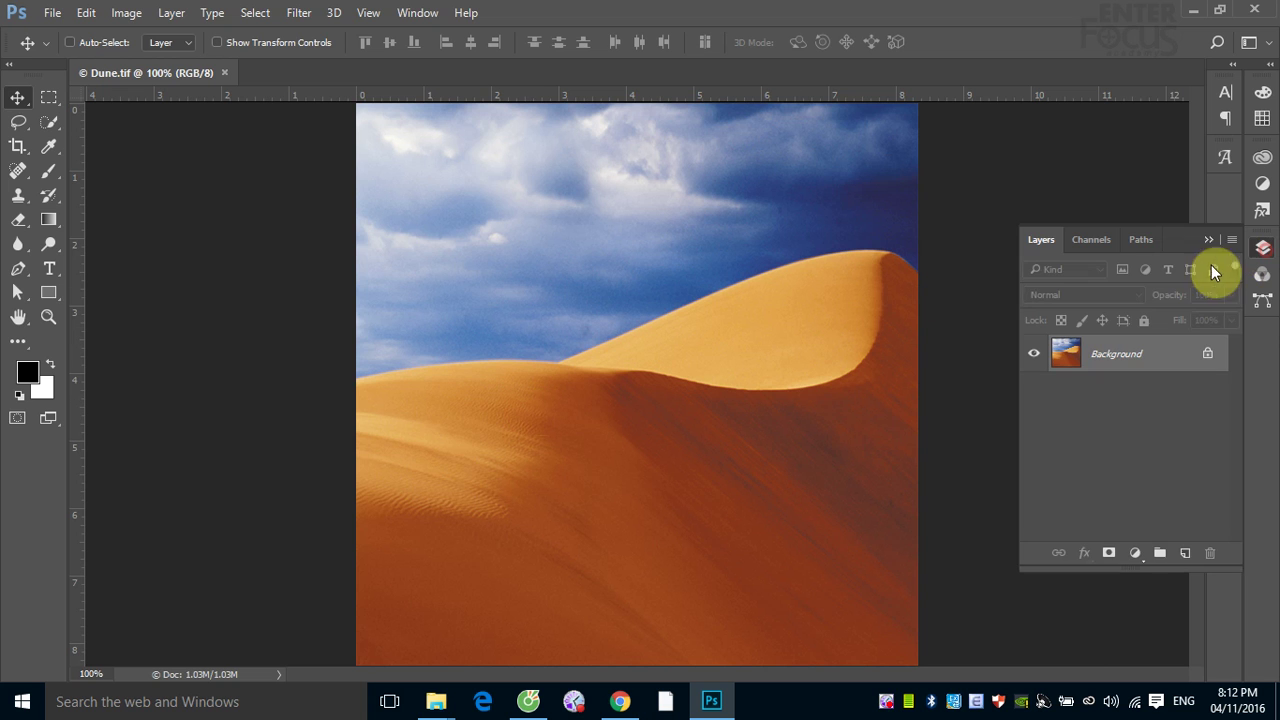
pyautogui.click(1185, 553)
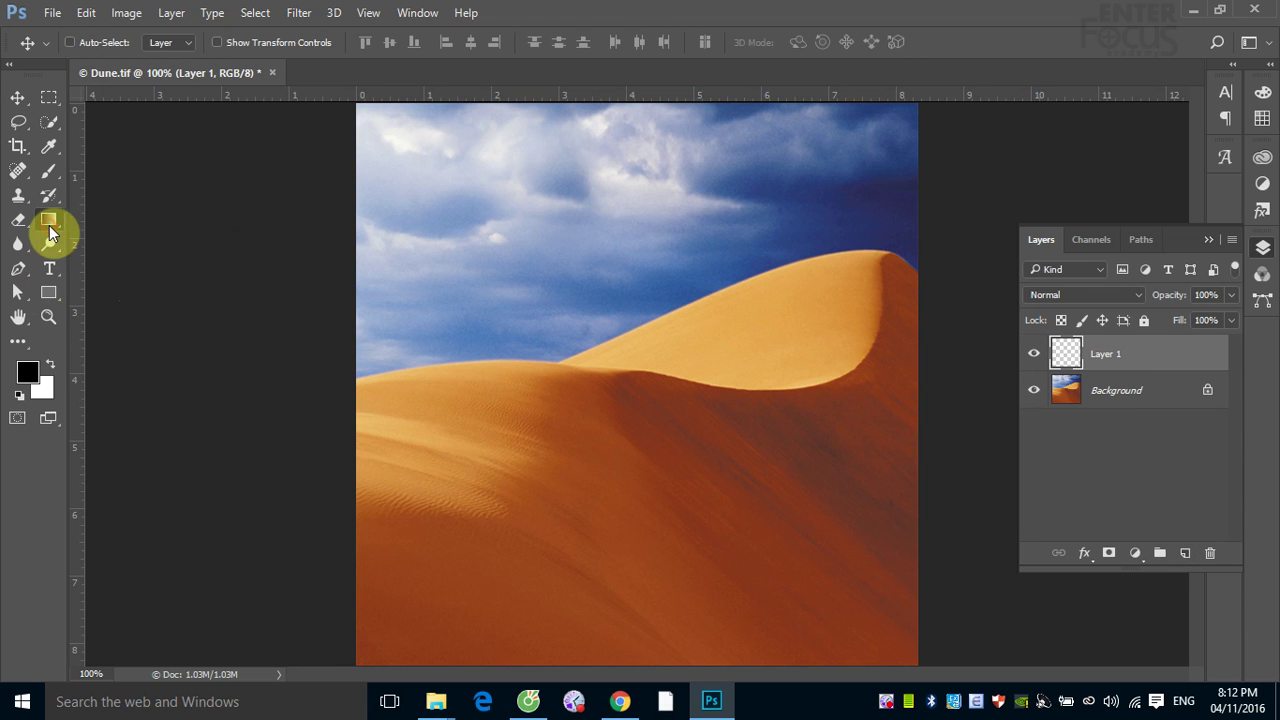
pyautogui.click(50, 226)
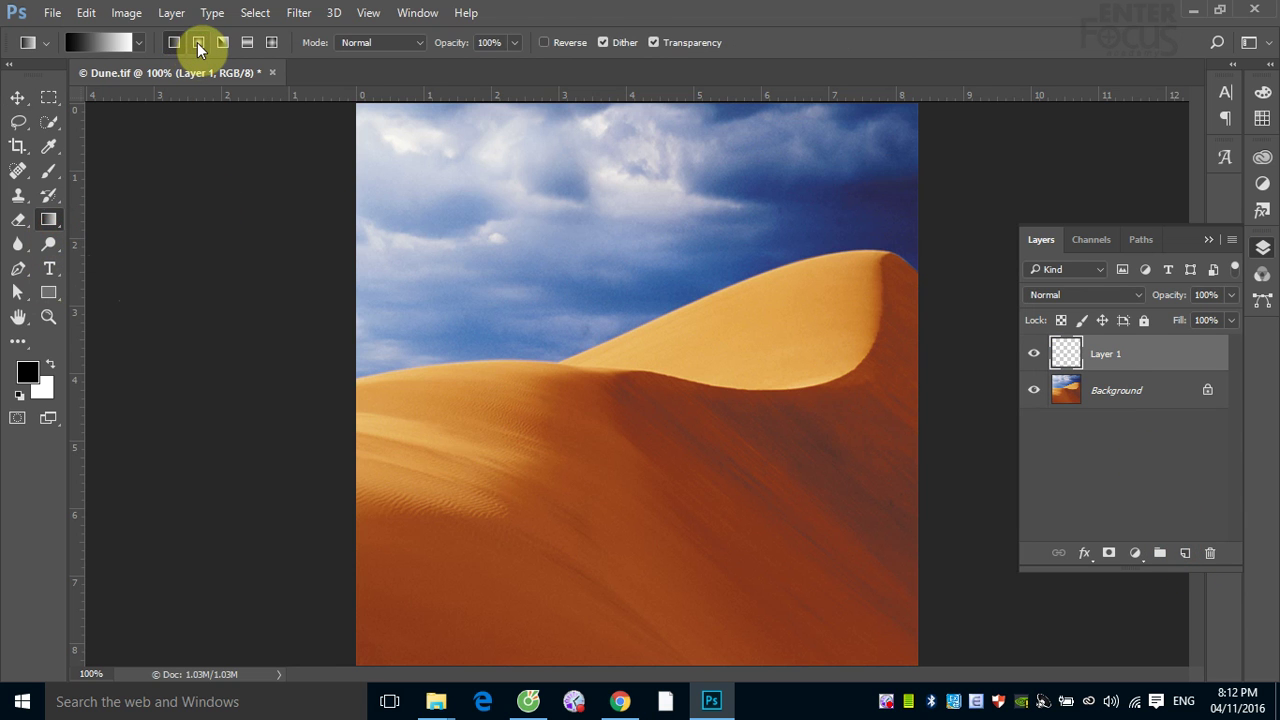
pyautogui.click(103, 45)
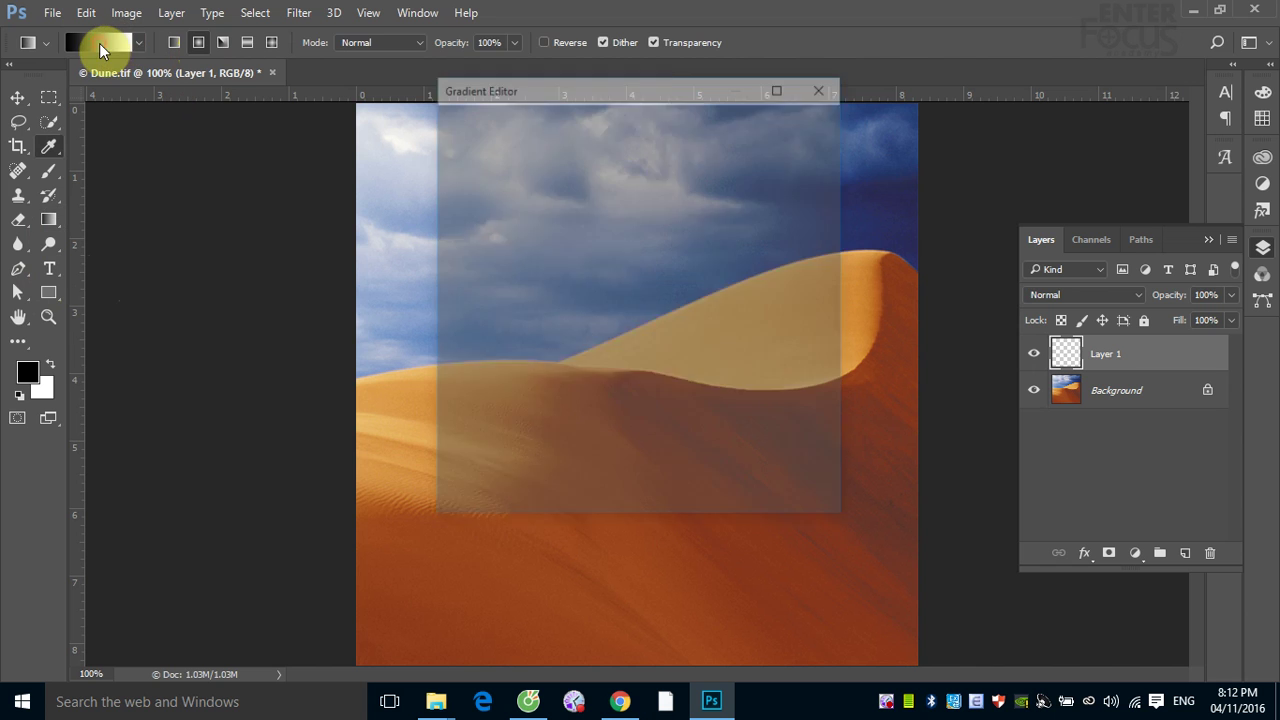
pyautogui.click(586, 178)
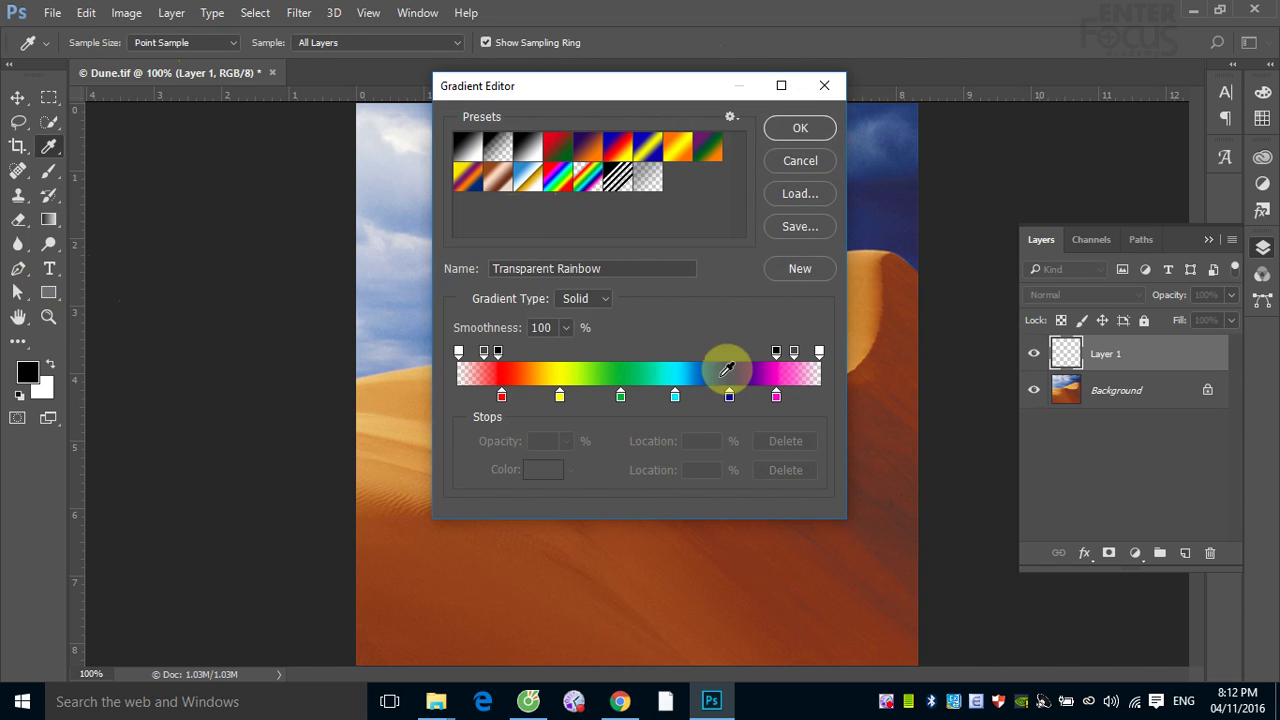
# - Squeeze the green, blue, magenta, yellow and red colour stops into a narrow central band near 47–59%
pyautogui.moveTo(621, 397); pyautogui.dragTo(652, 397)
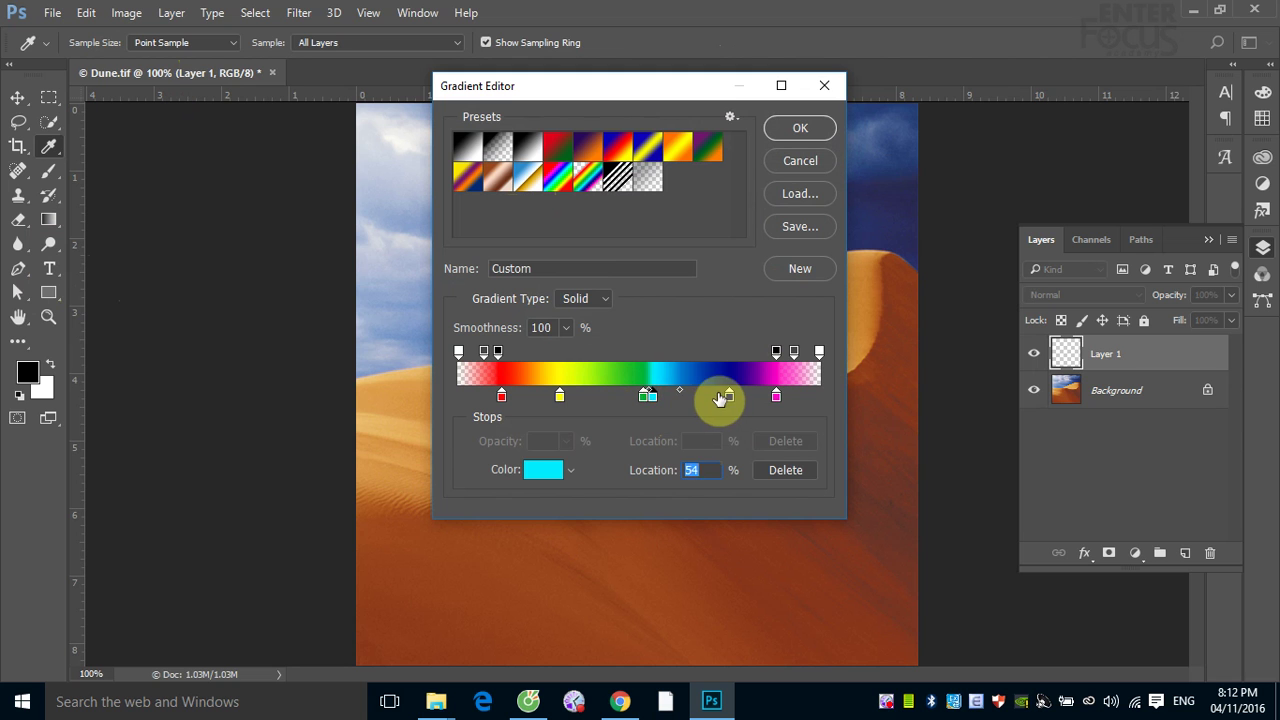
pyautogui.moveTo(729, 397); pyautogui.dragTo(661, 397)
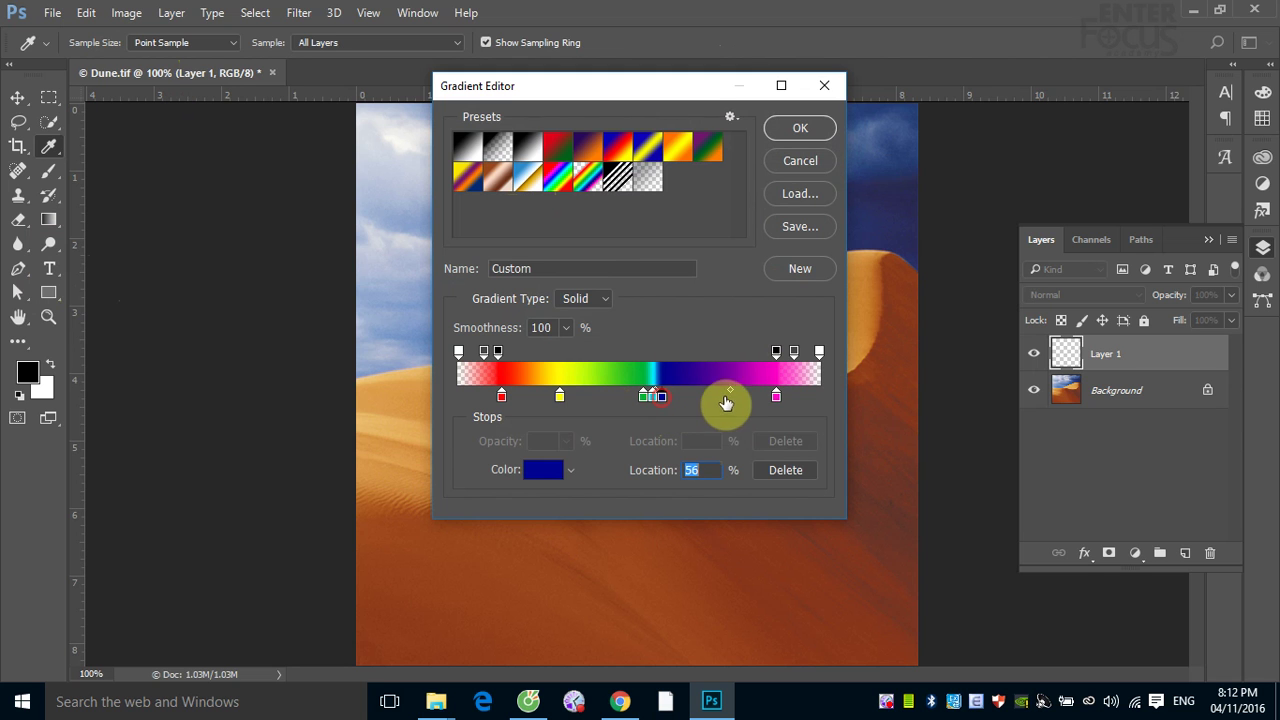
pyautogui.moveTo(776, 397); pyautogui.dragTo(668, 397)
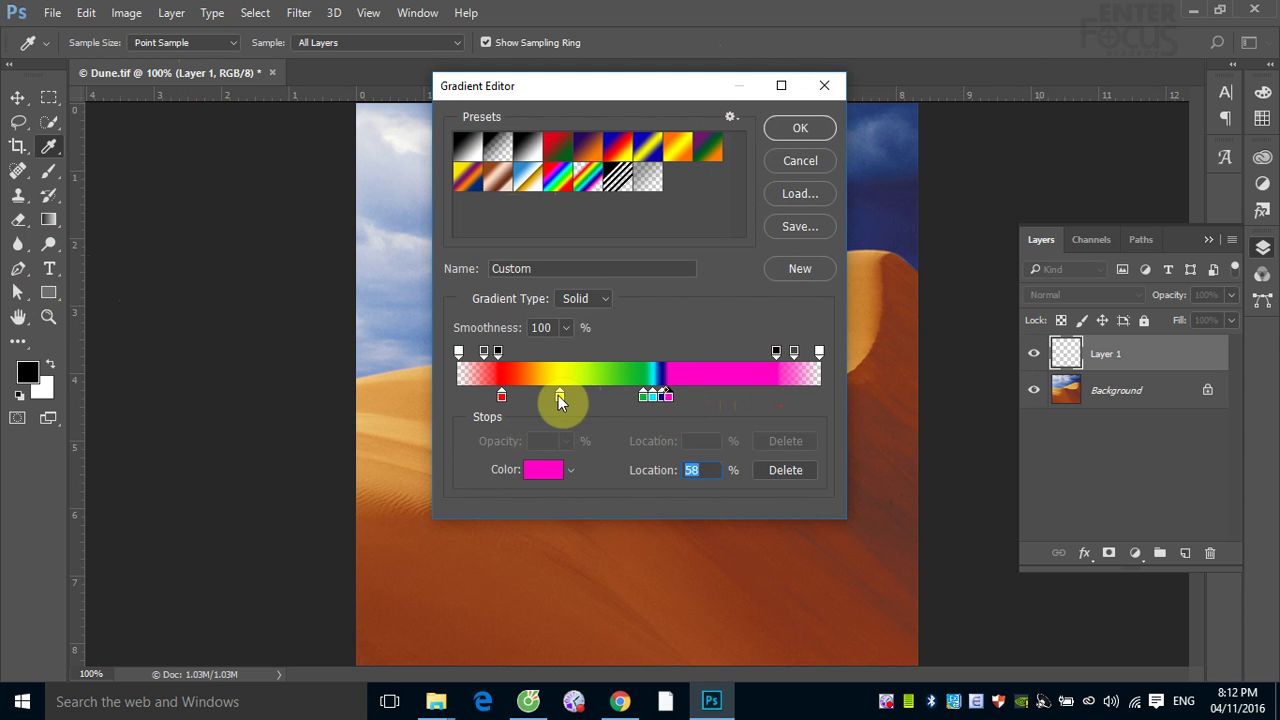
pyautogui.moveTo(559, 396); pyautogui.dragTo(634, 397)
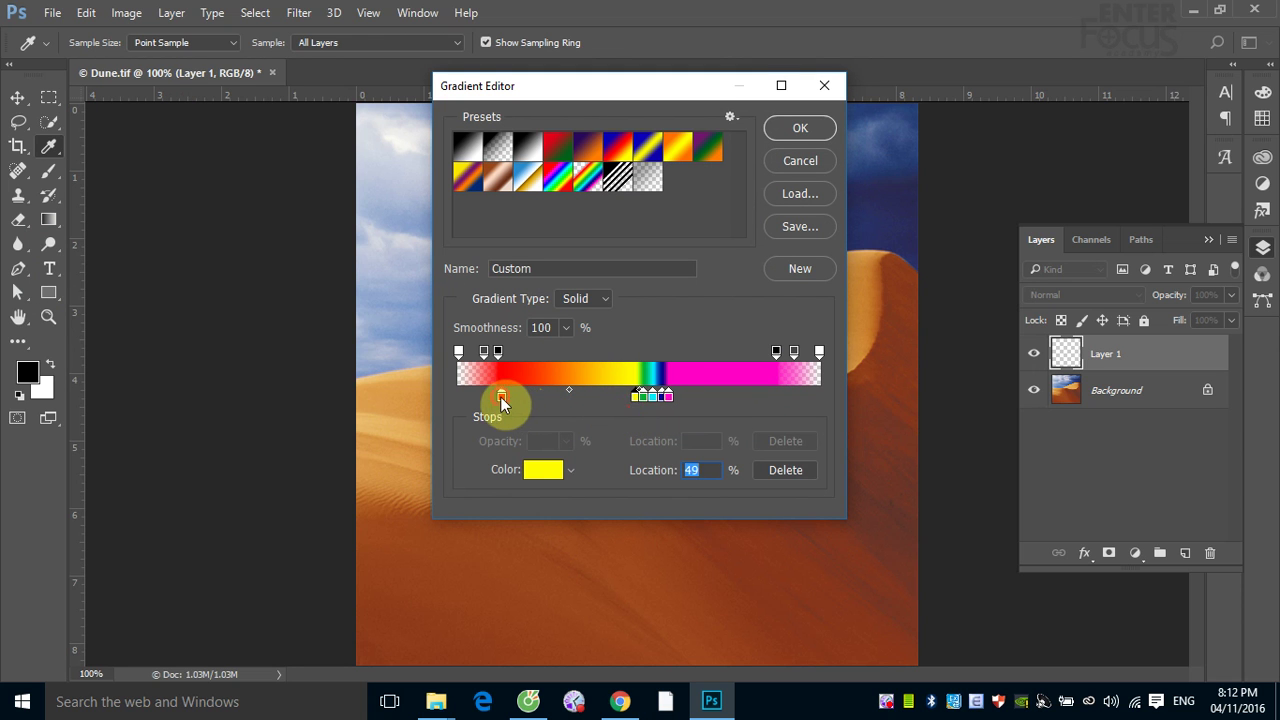
pyautogui.moveTo(502, 397); pyautogui.dragTo(626, 398)
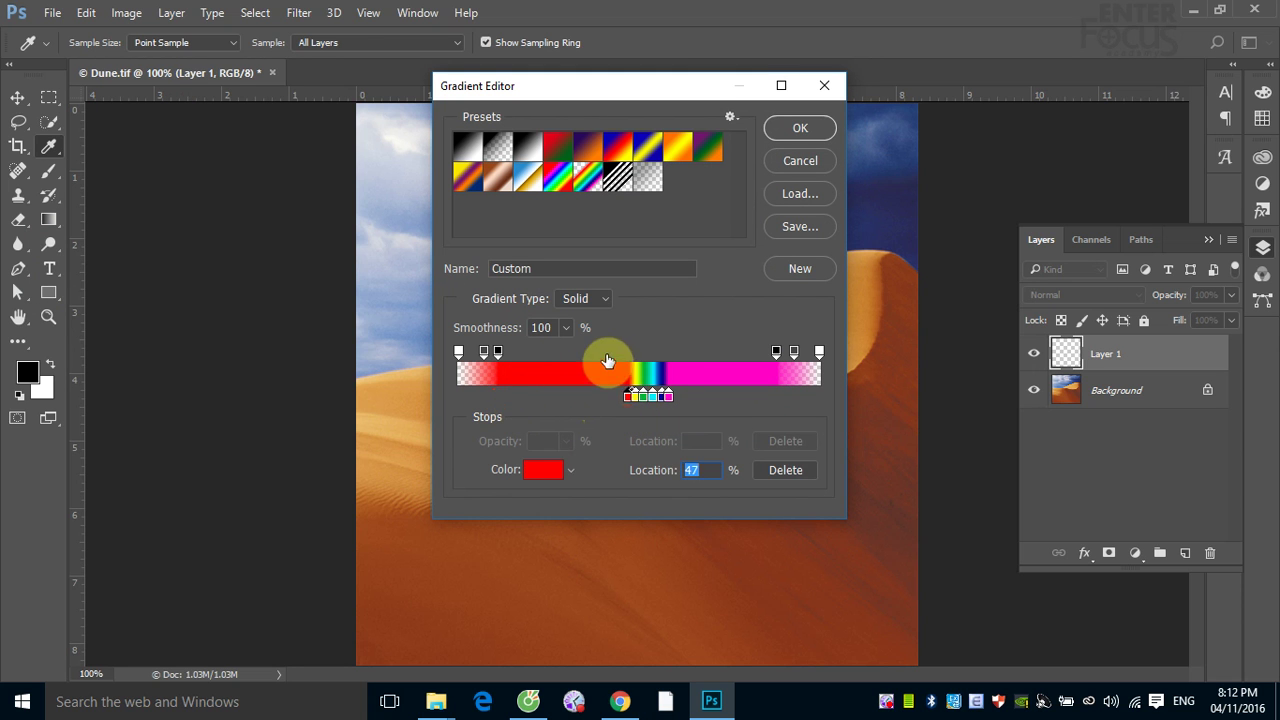
# - Add a 65% opacity stop mid-gradient and give a left opacity stop 45%, moved toward the centre
pyautogui.click(646, 352)
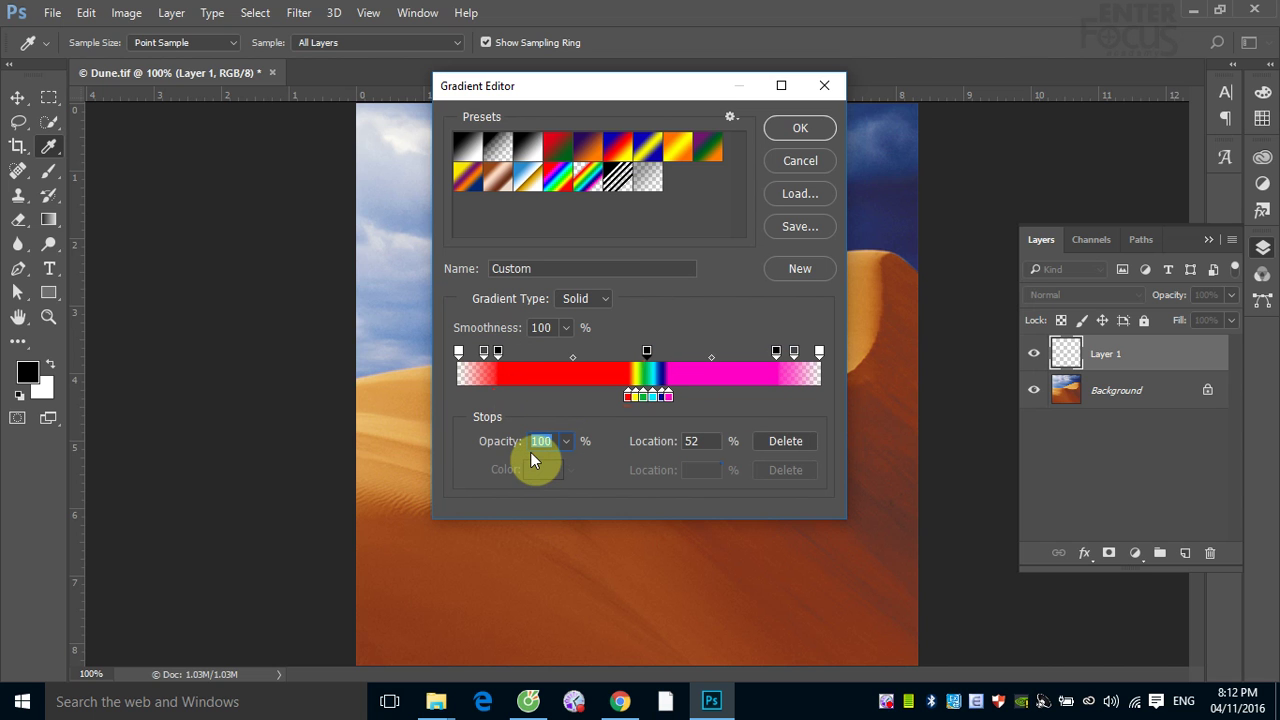
pyautogui.write('6')
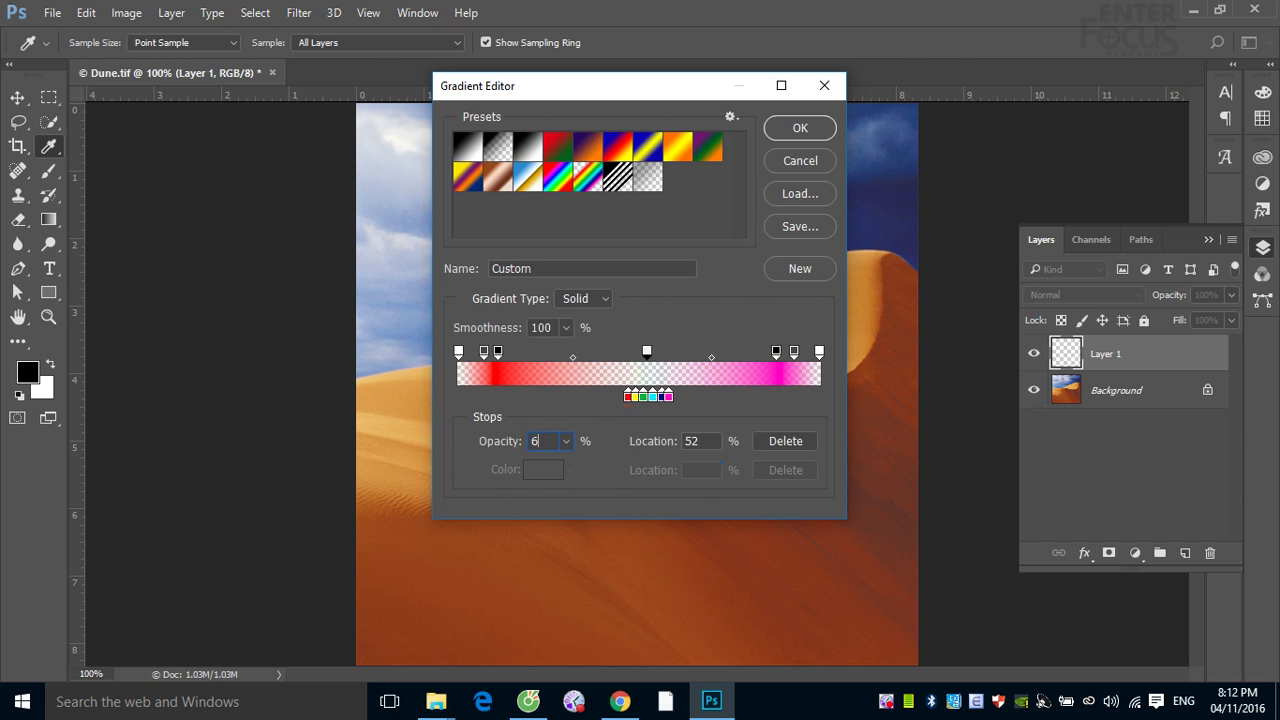
pyautogui.write('5')
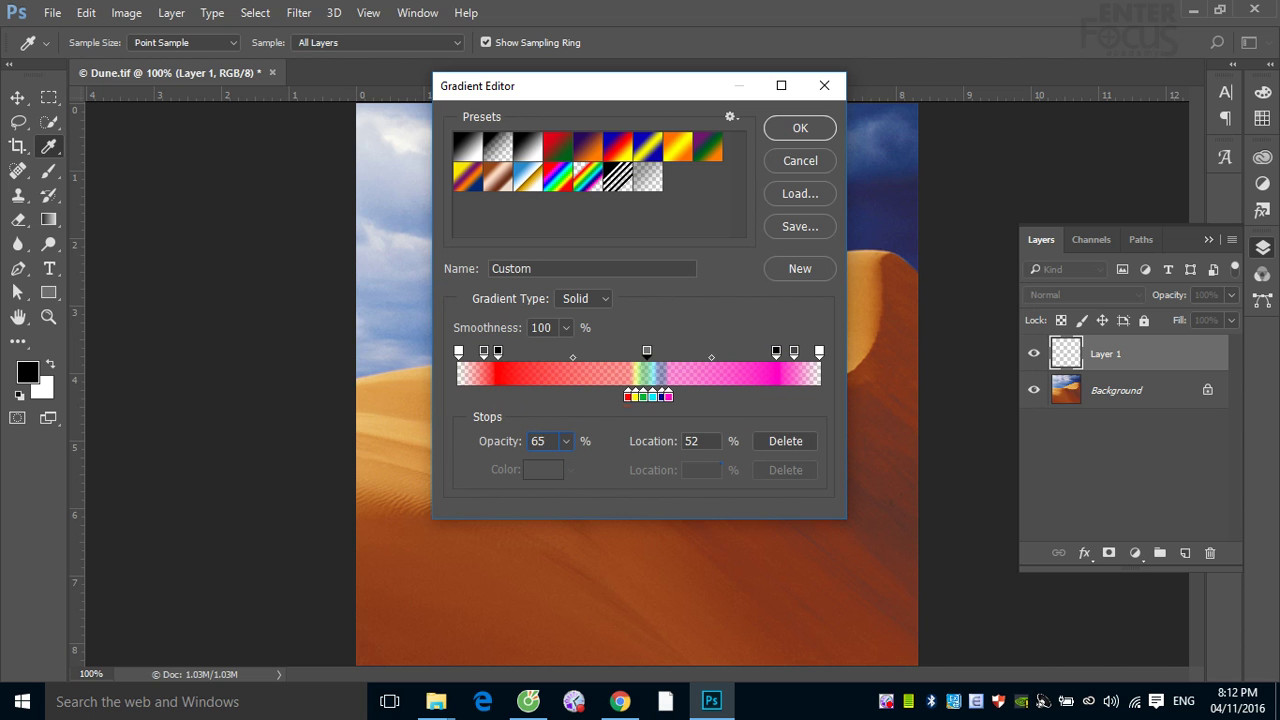
pyautogui.click(498, 355)
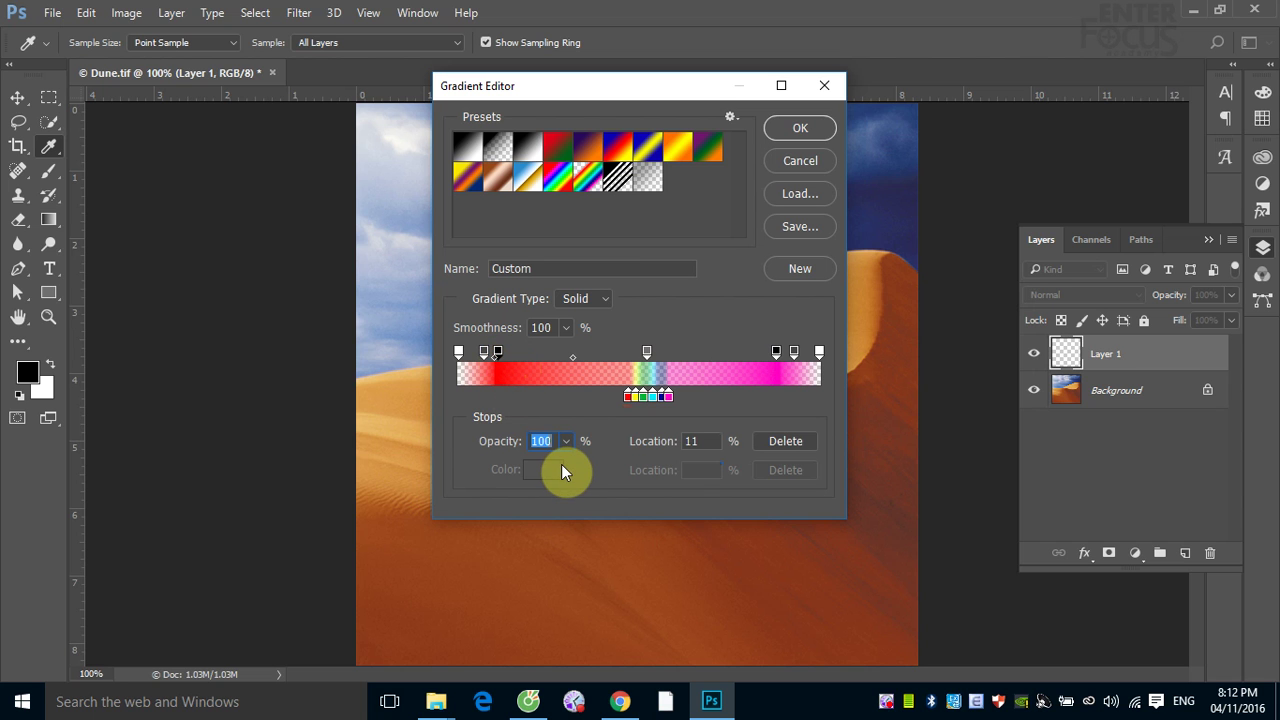
pyautogui.write('4')
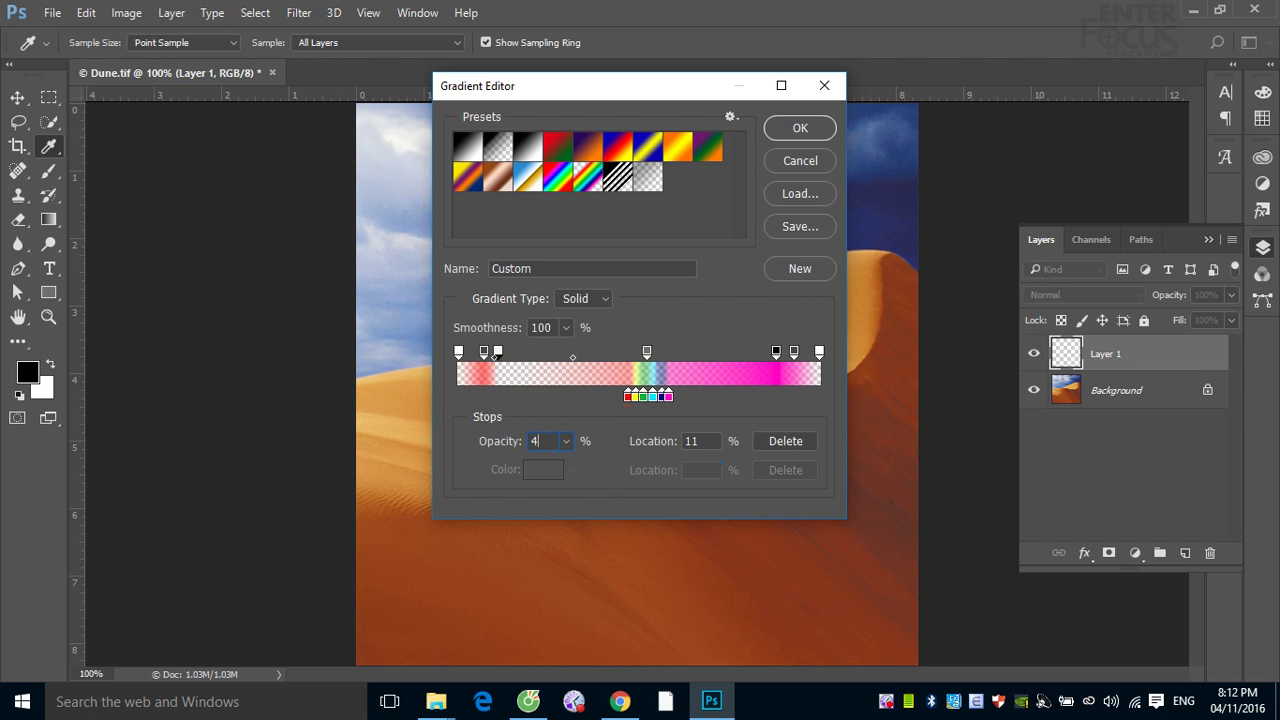
pyautogui.write('5')
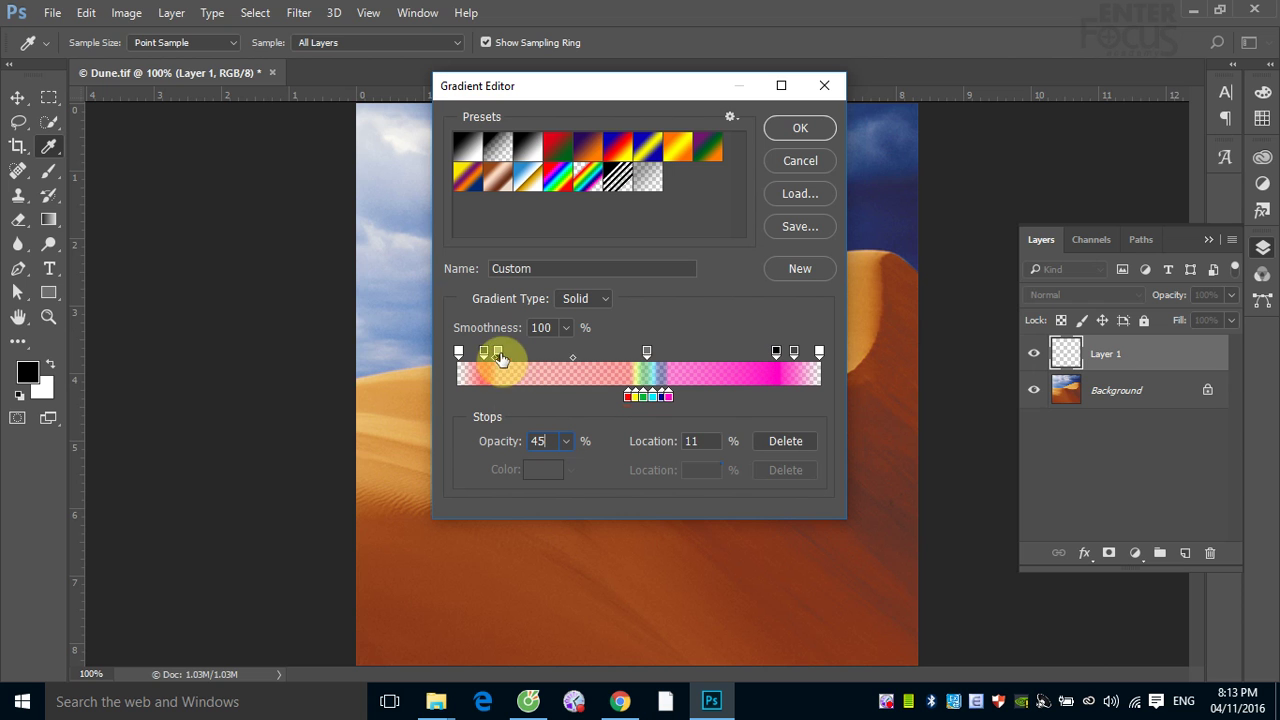
pyautogui.moveTo(498, 352); pyautogui.dragTo(634, 362)
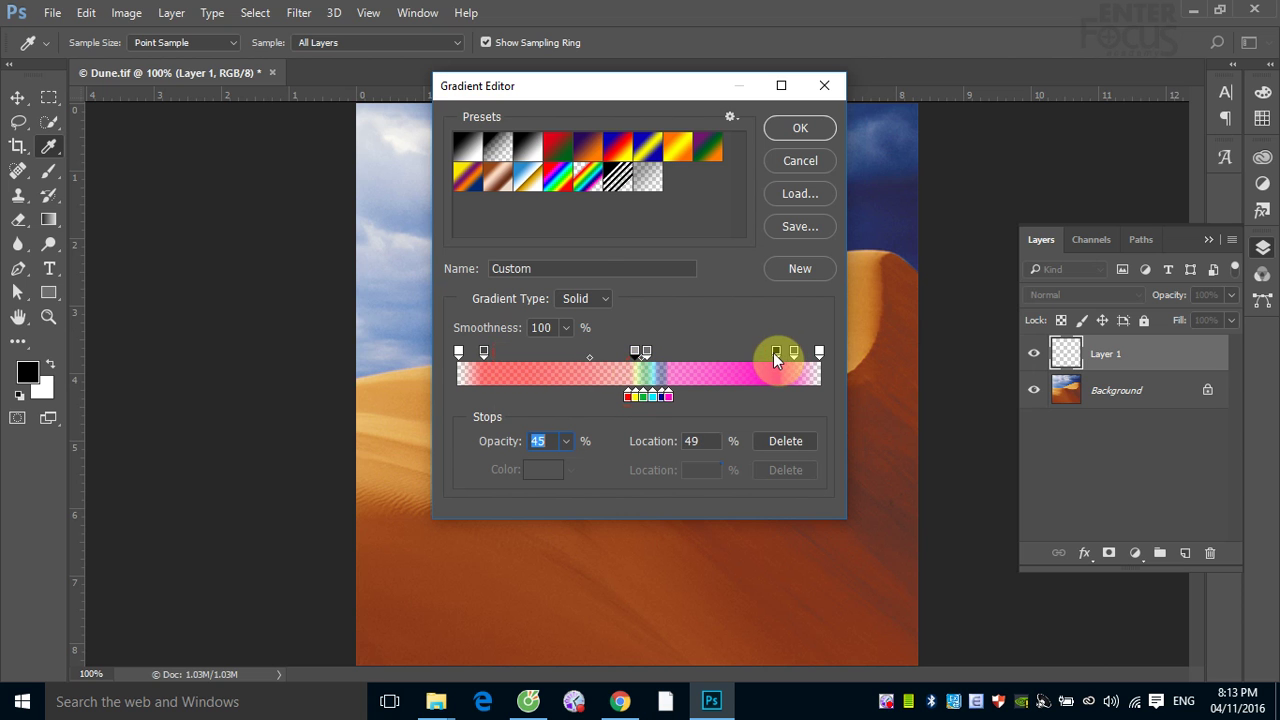
# - Set right-side opacity stops to 45% and 35%, pulling them and the transparent end stop to about 63%
pyautogui.click(775, 352)
pyautogui.write('45')
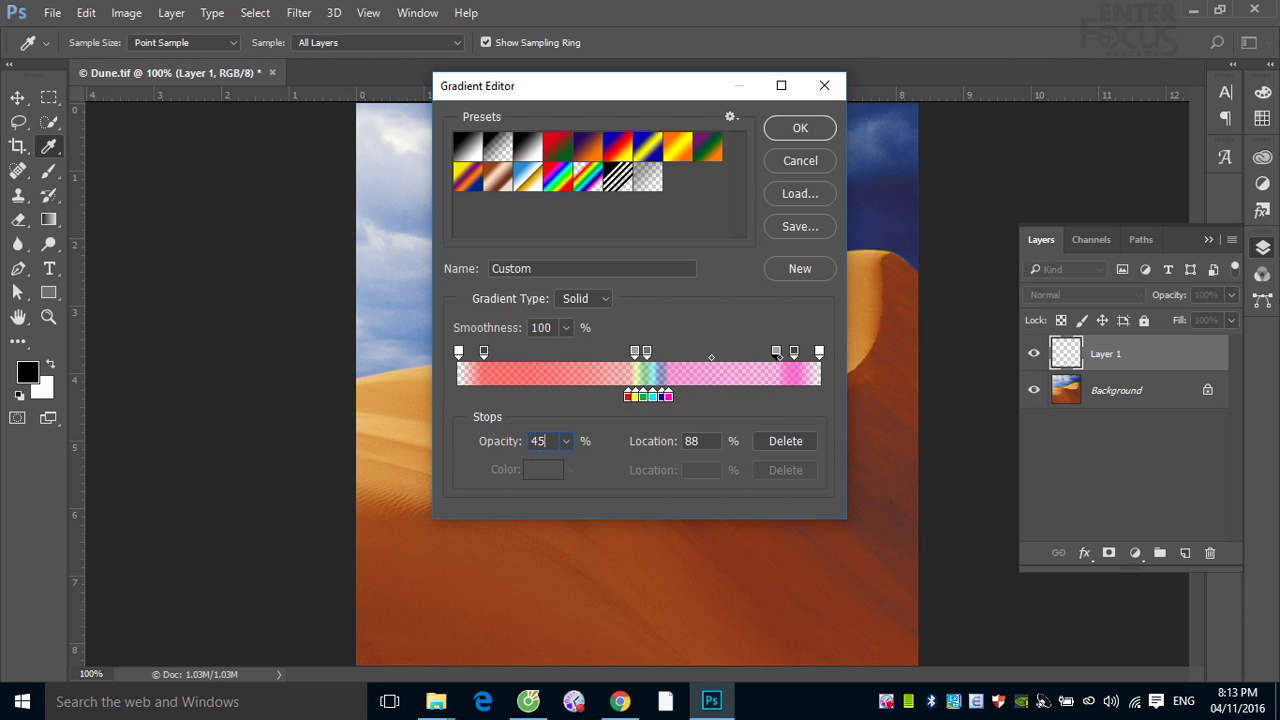
pyautogui.moveTo(776, 352); pyautogui.dragTo(657, 352)
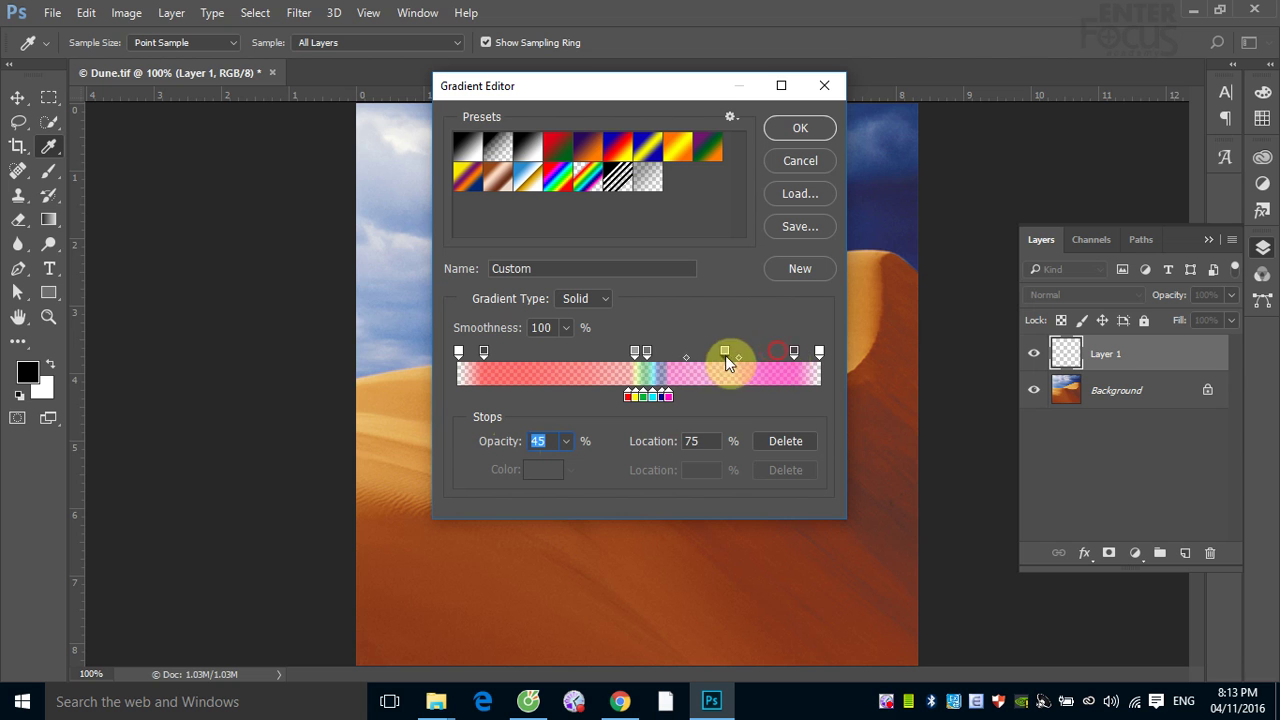
pyautogui.click(794, 354)
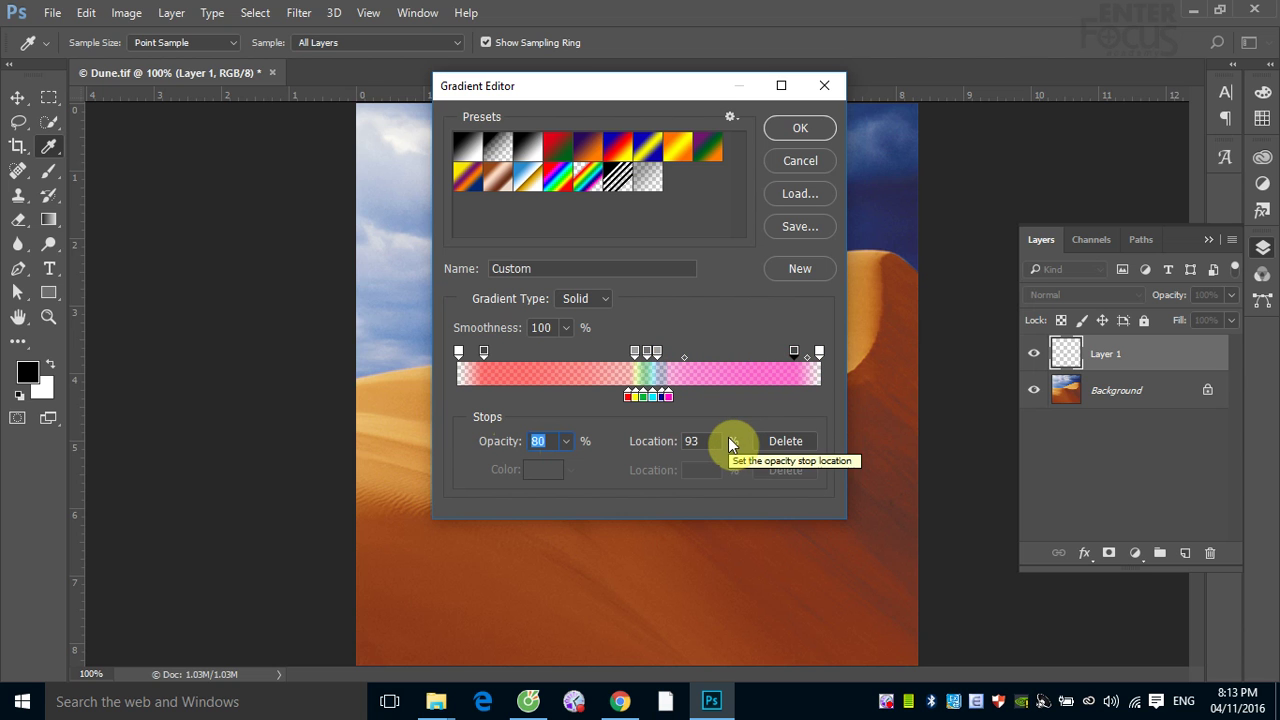
pyautogui.write('35')
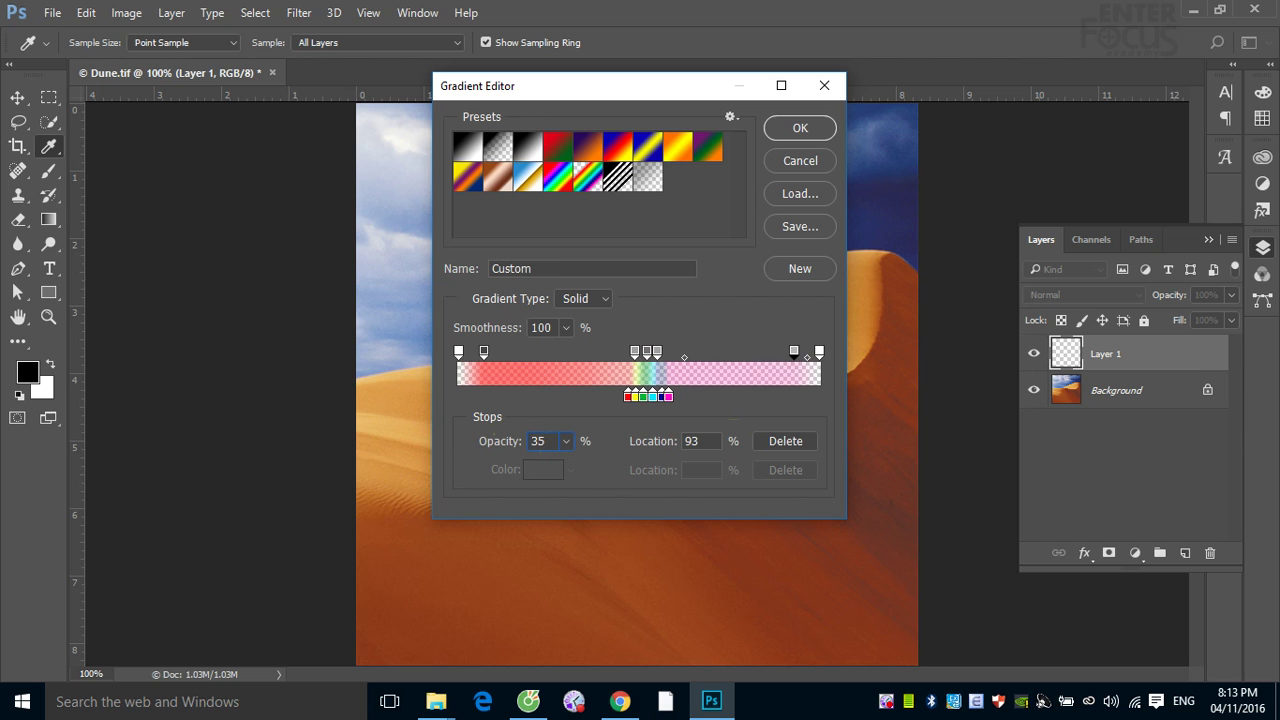
pyautogui.moveTo(794, 352); pyautogui.dragTo(667, 351)
pyautogui.click(819, 352)
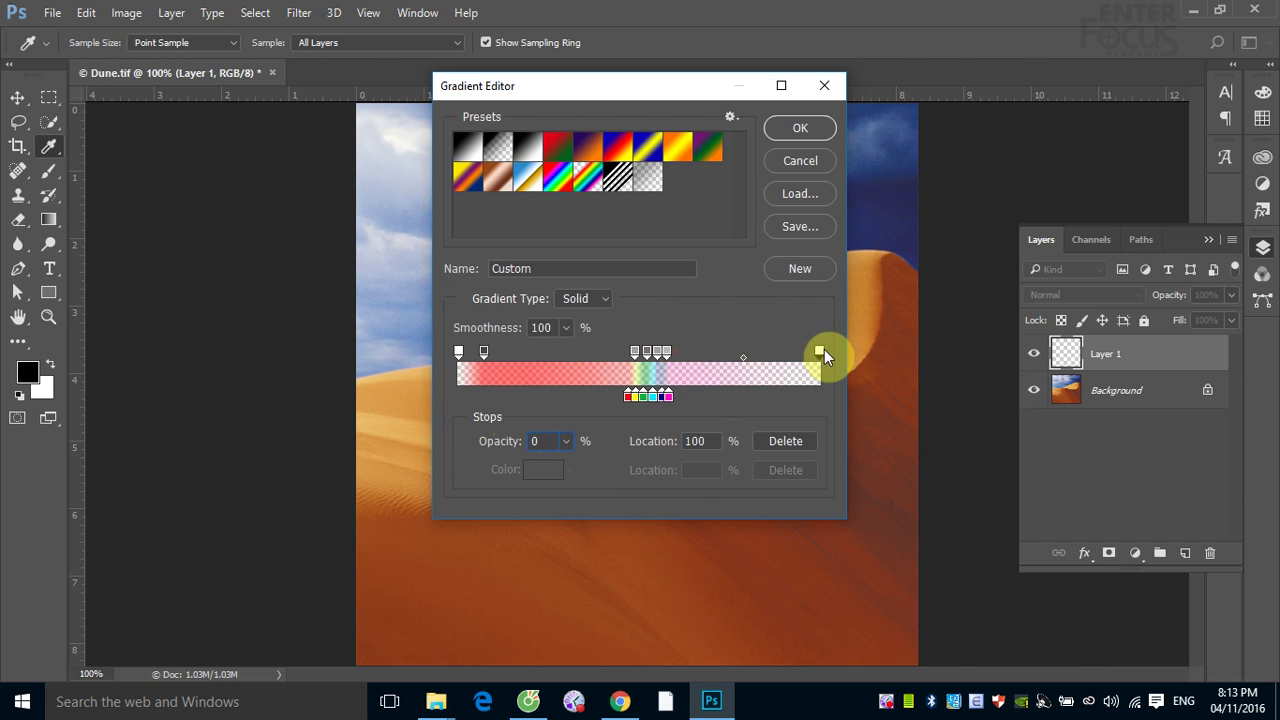
pyautogui.moveTo(819, 352)
pyautogui.mouseDown()
pyautogui.moveTo(686, 352)
pyautogui.moveTo(675, 370)
pyautogui.mouseUp()
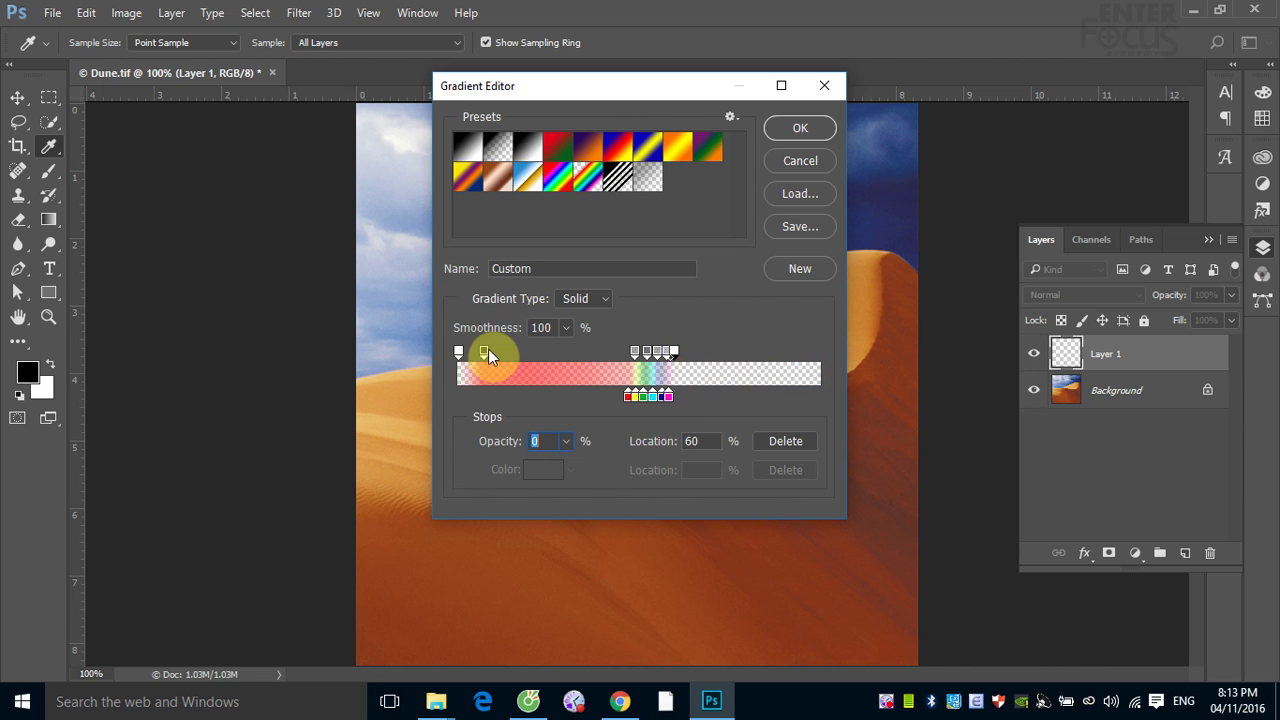
# - Set left opacity stops to 35% at about 46% and 0% at location 45, then accept the gradient
pyautogui.click(484, 351)
pyautogui.write('35')
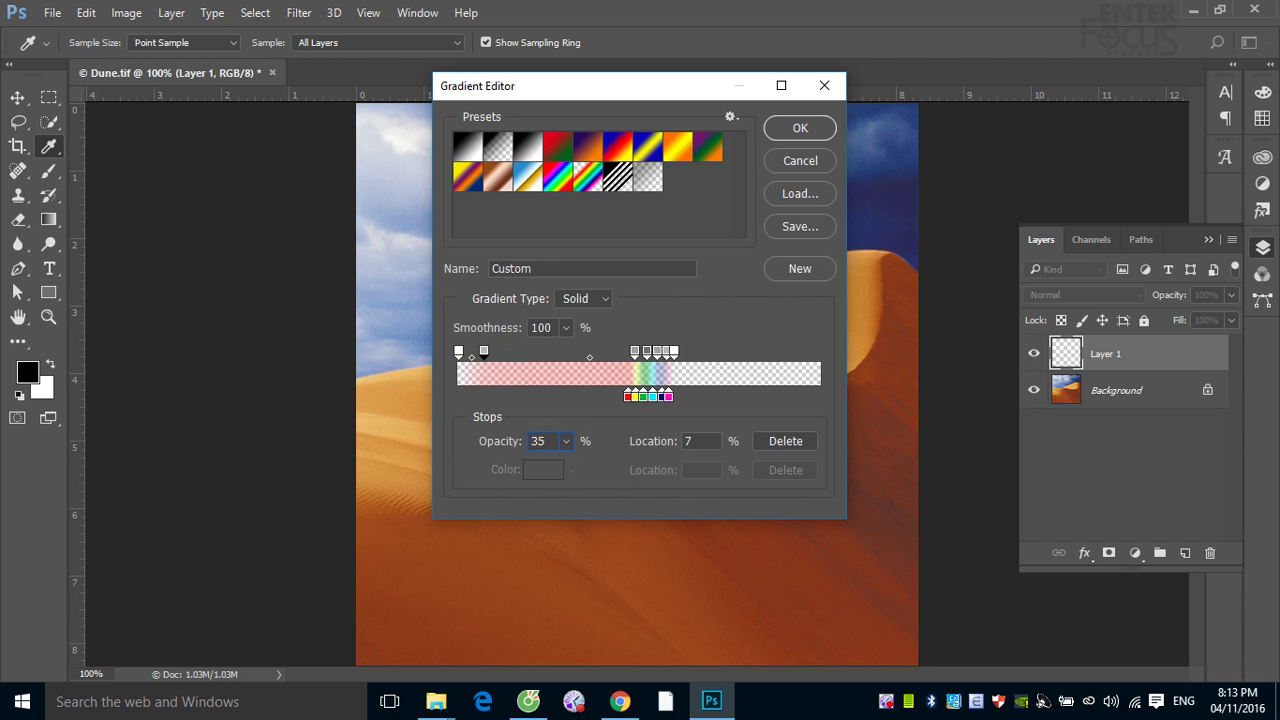
pyautogui.click(484, 352)
pyautogui.moveTo(484, 352); pyautogui.dragTo(624, 352)
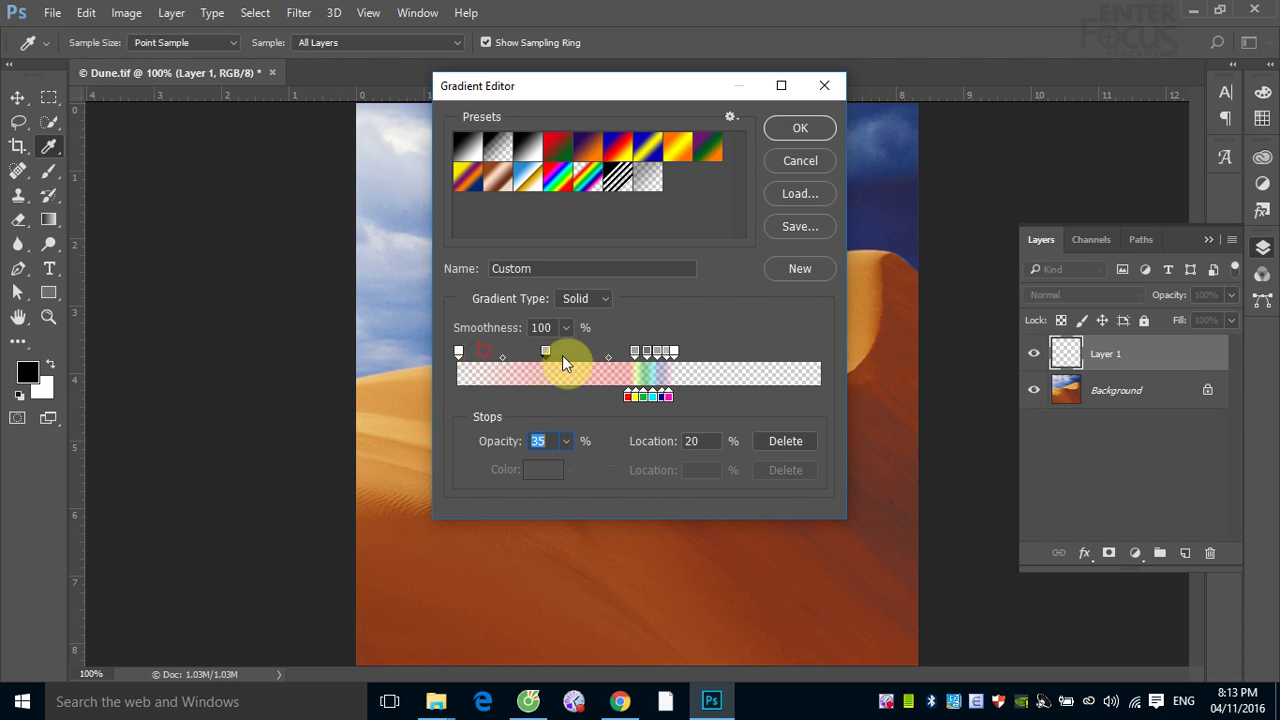
pyautogui.click(458, 352)
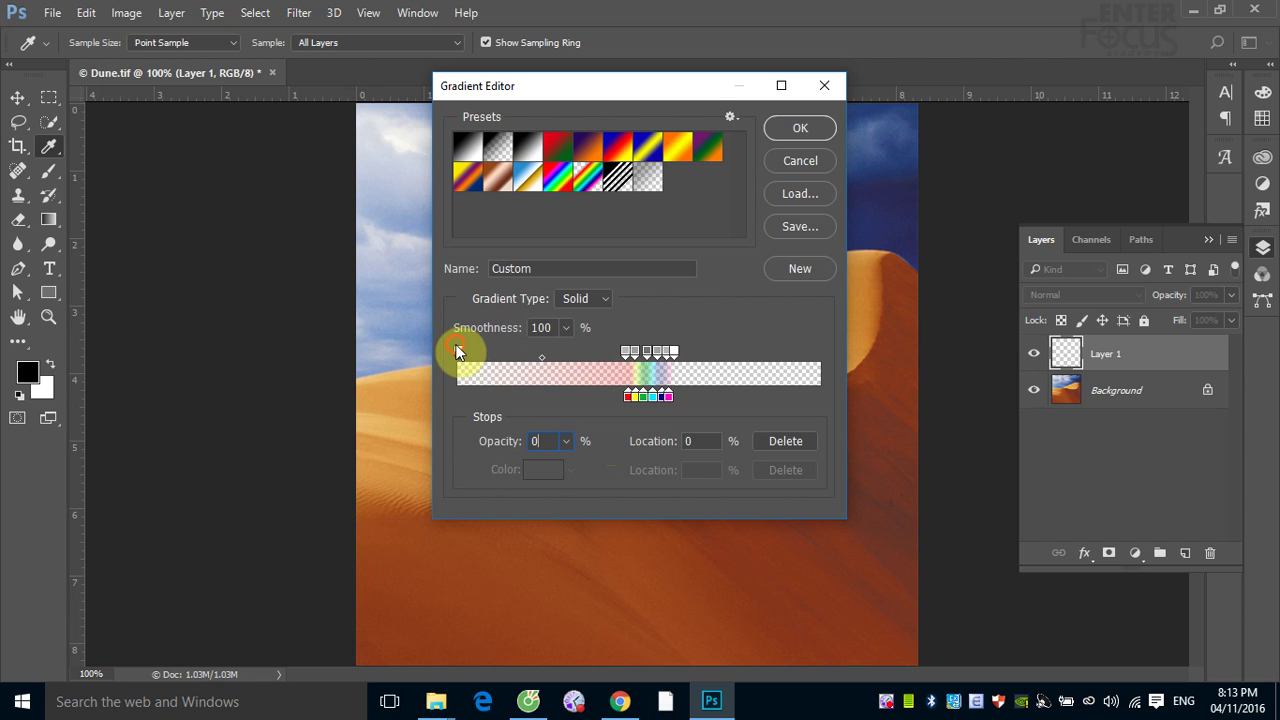
pyautogui.click(587, 354)
pyautogui.moveTo(459, 353); pyautogui.dragTo(623, 352)
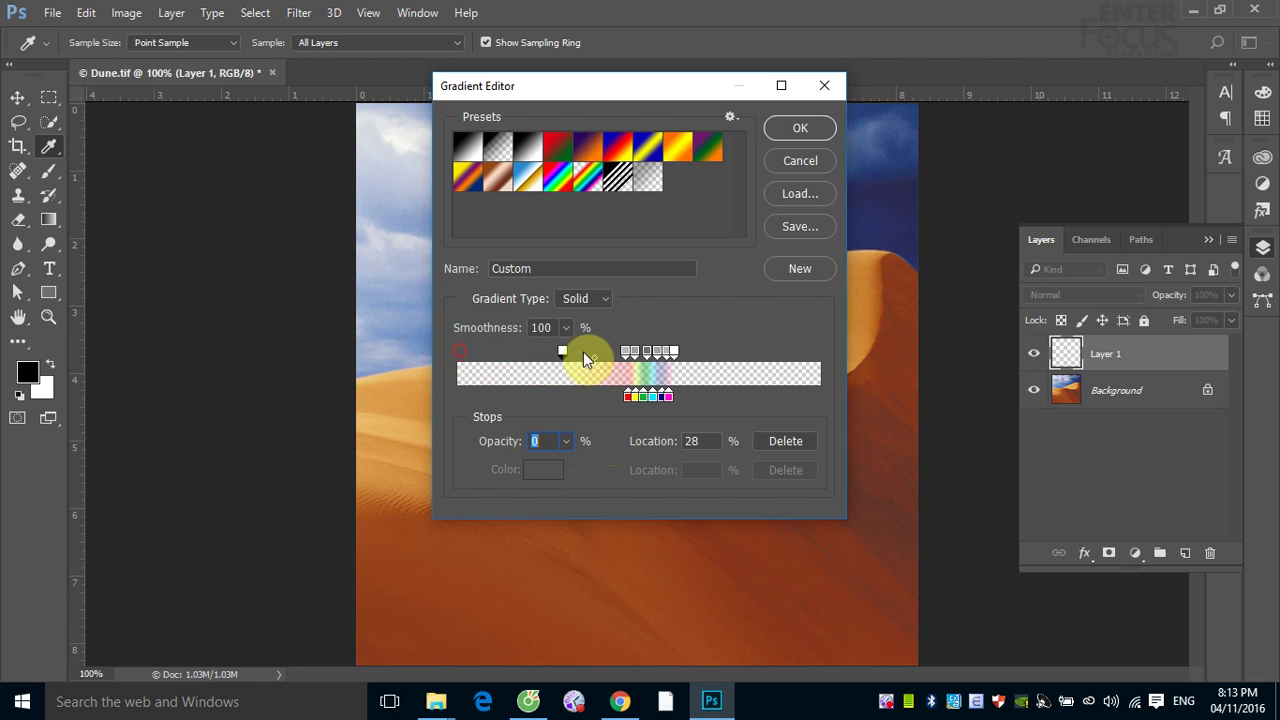
pyautogui.click(800, 130)
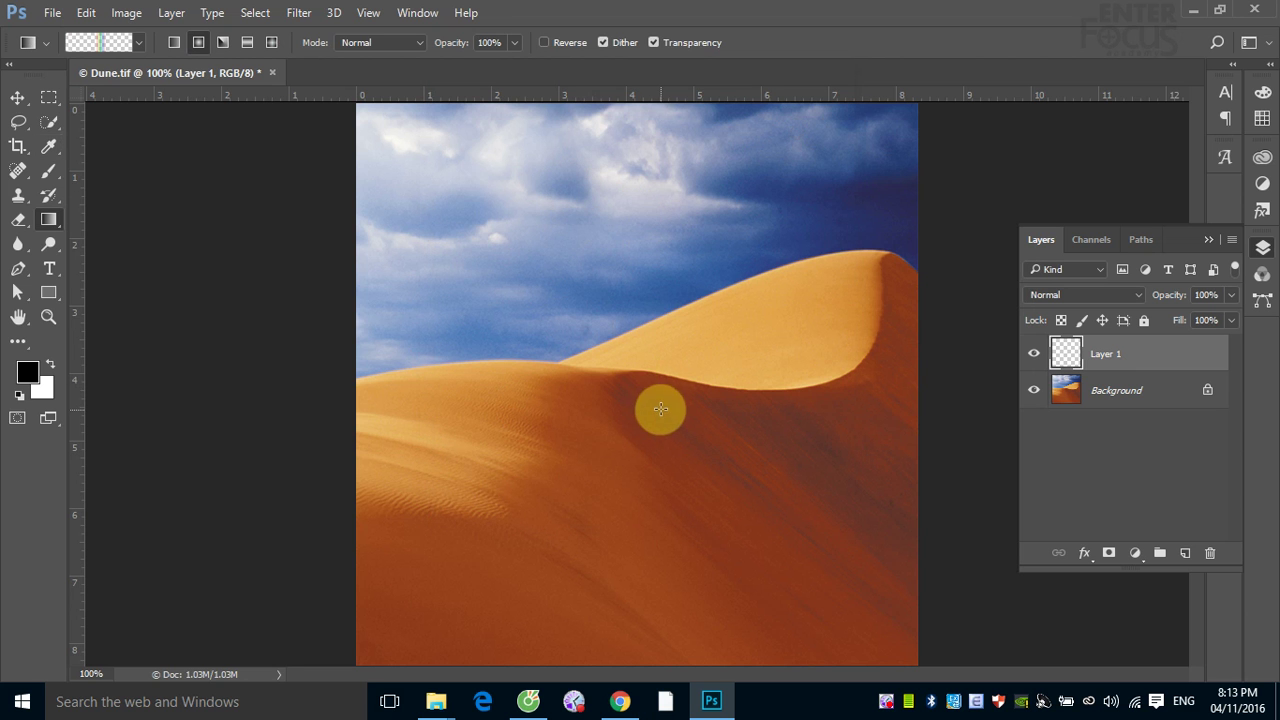
# - Drag a radial rainbow ring on Layer 1, then move it left of centre across sky and dune
pyautogui.moveTo(655, 392); pyautogui.dragTo(653, 112)
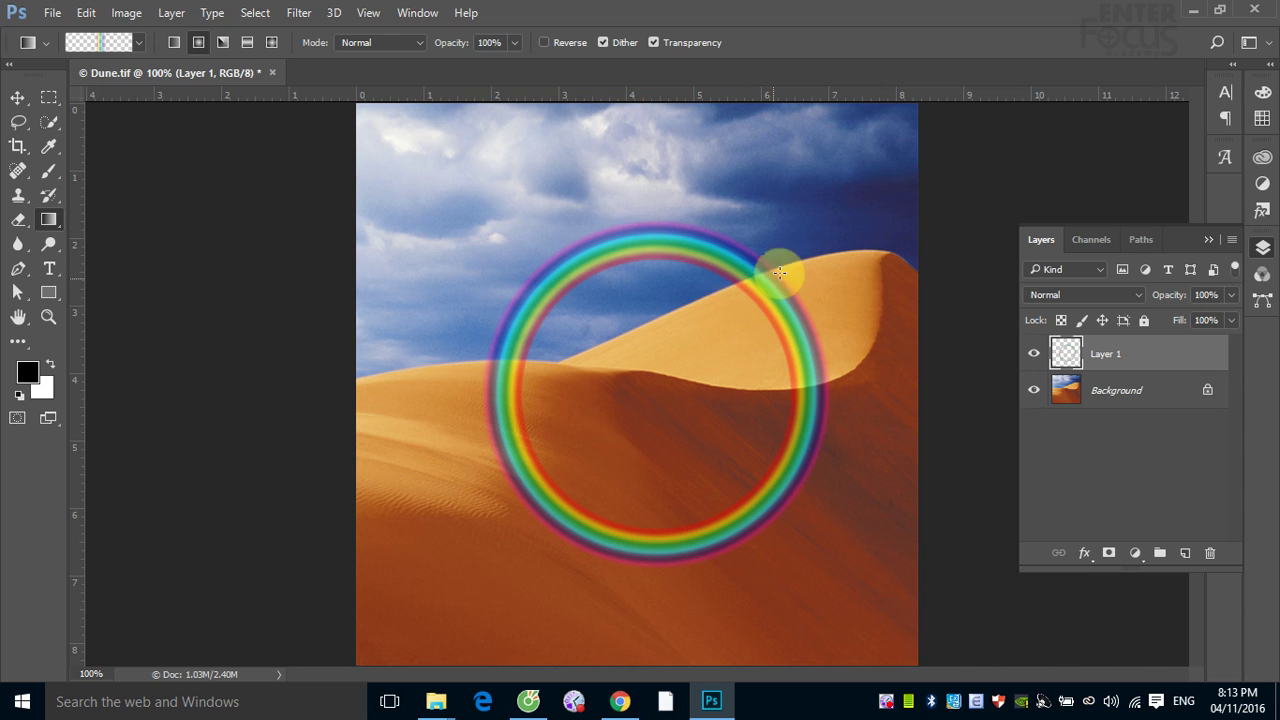
pyautogui.click(17, 97)
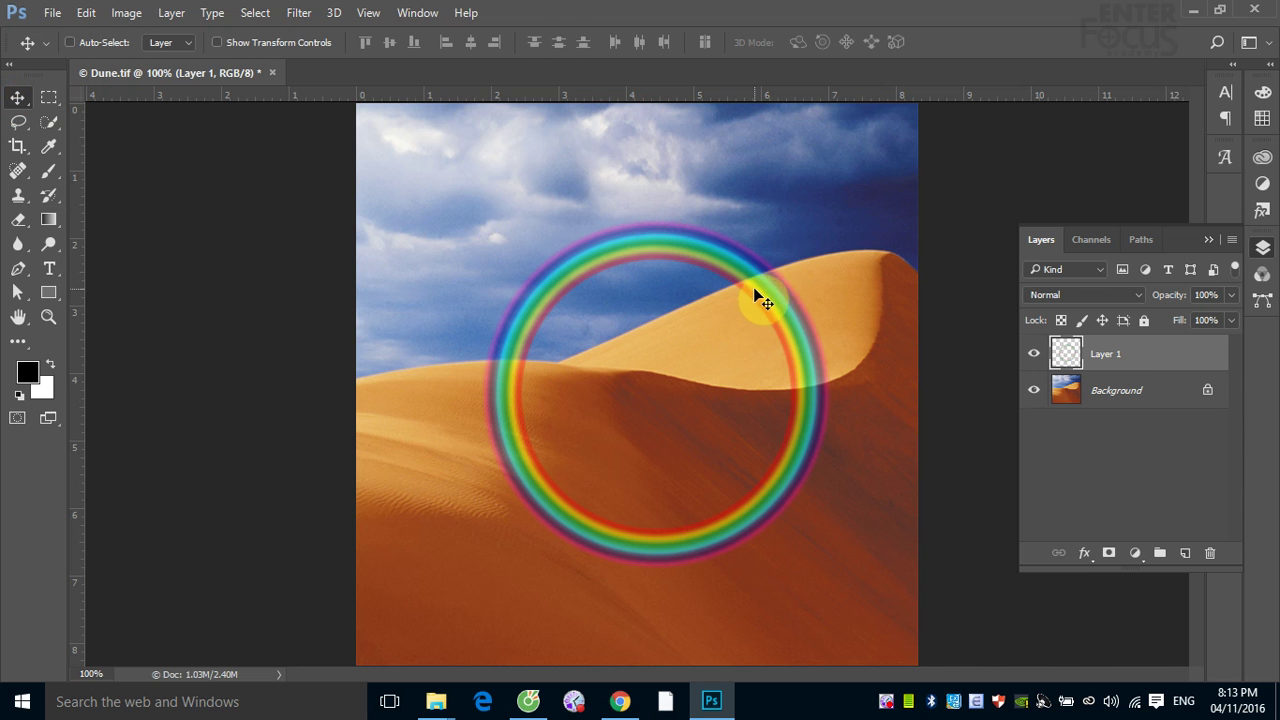
pyautogui.moveTo(753, 287); pyautogui.dragTo(800, 224)
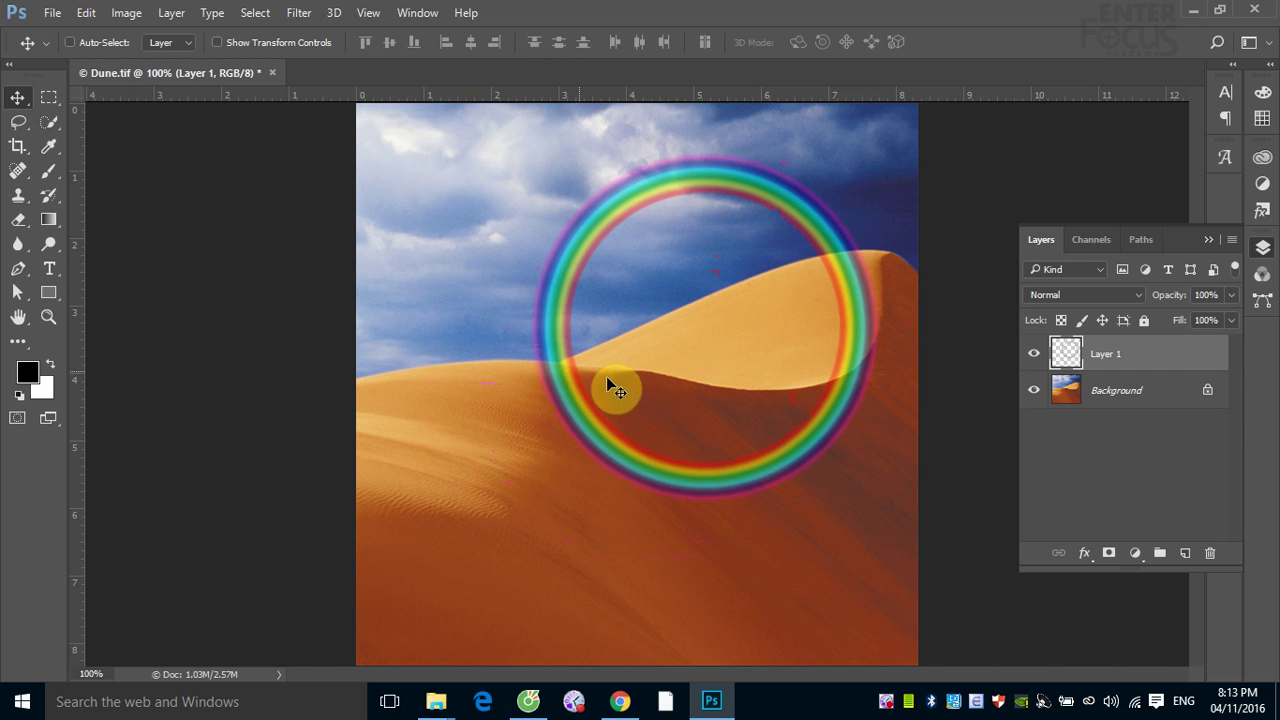
pyautogui.moveTo(777, 248); pyautogui.dragTo(669, 288)
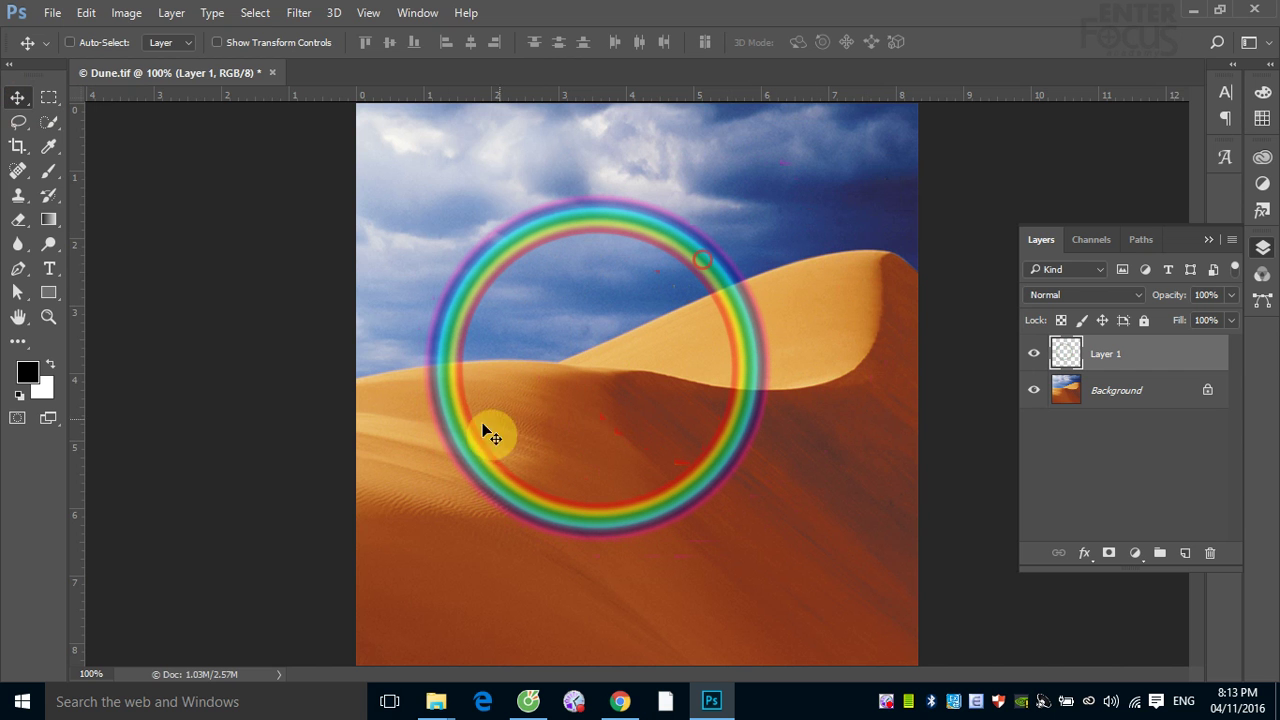
pyautogui.moveTo(750, 400)
pyautogui.mouseDown()
pyautogui.moveTo(670, 393)
pyautogui.moveTo(897, 350)
pyautogui.moveTo(687, 403)
pyautogui.mouseUp()
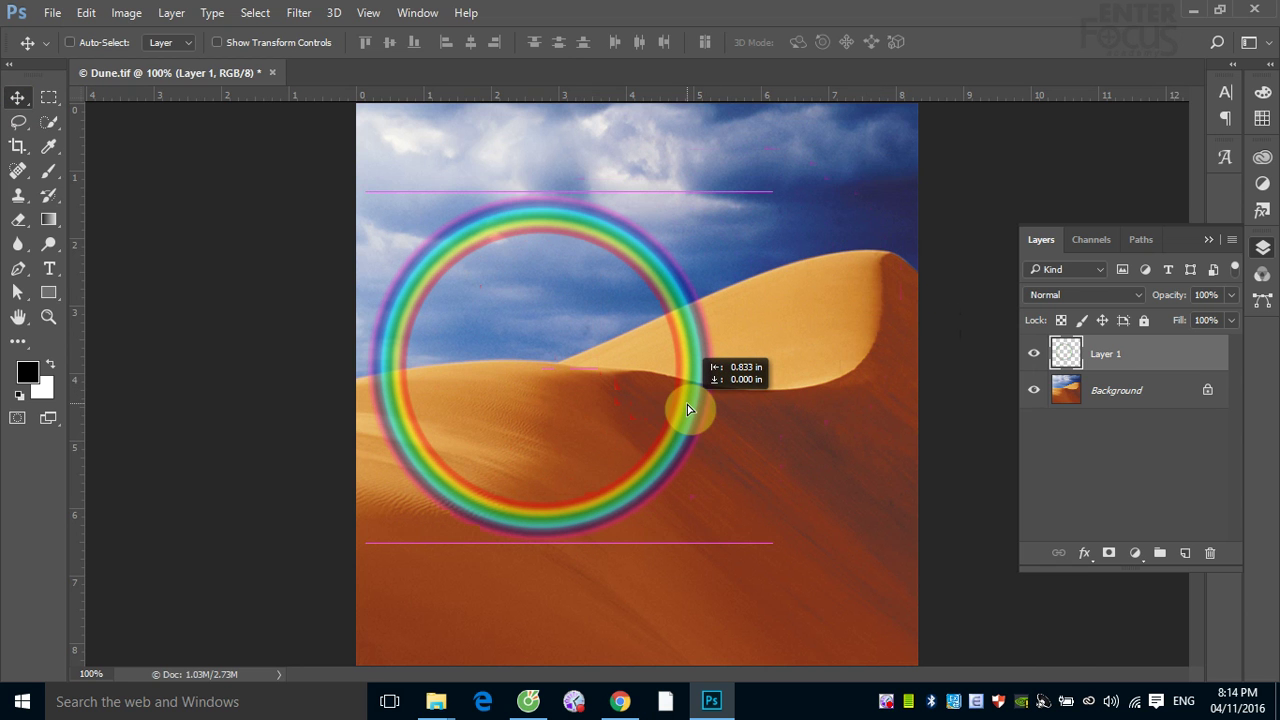
# - Drag the rainbow ring up and right so it arcs over the dune crest
pyautogui.moveTo(687, 408); pyautogui.dragTo(687, 408)
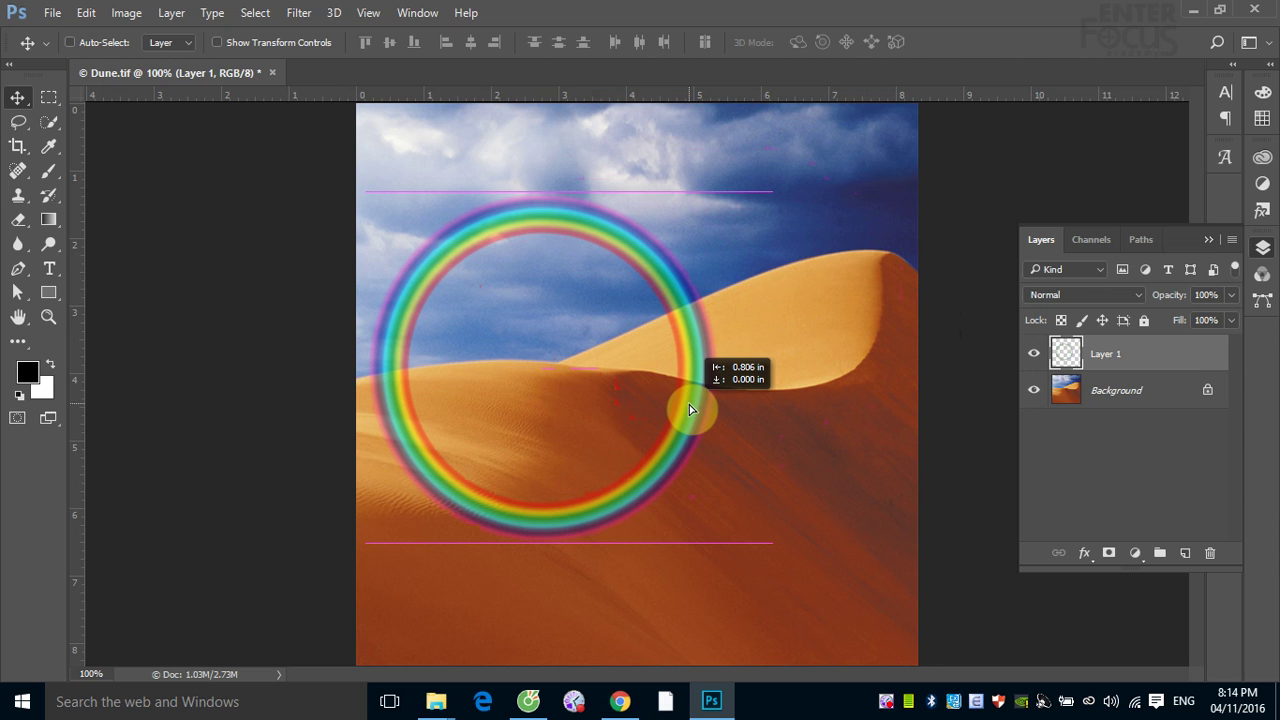
pyautogui.moveTo(689, 408); pyautogui.dragTo(843, 365)
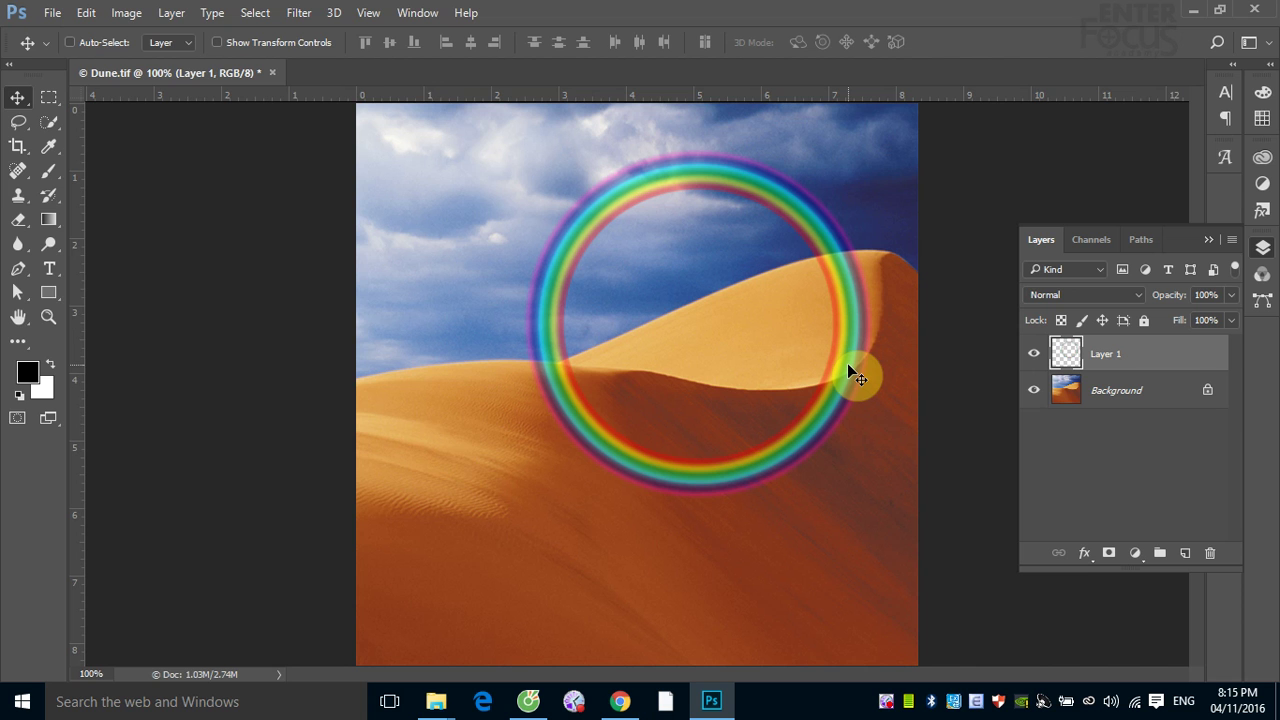
# - Copy the rainbow ring from Layer 1, then hide Layer 1, show Background and deselect
pyautogui.press('ctrl')
pyautogui.keyDown('ctrl'); pyautogui.click(1066, 357); pyautogui.keyUp('ctrl')
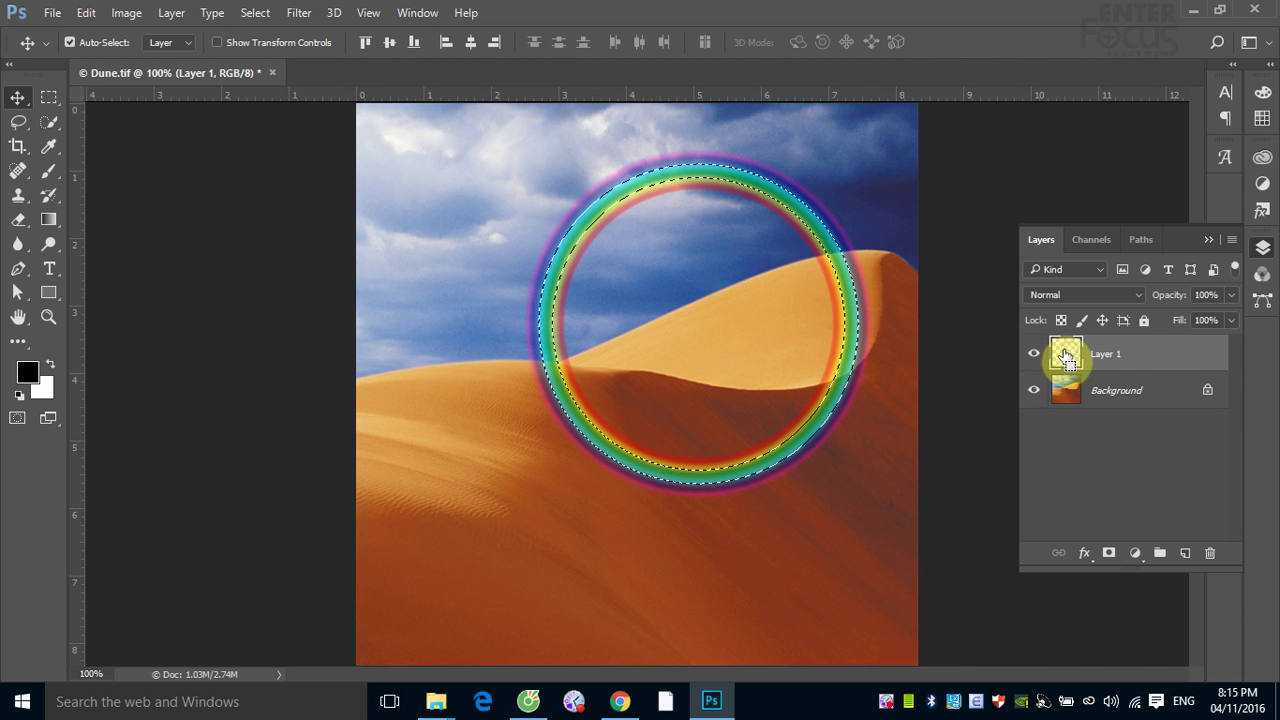
pyautogui.click(1034, 390)
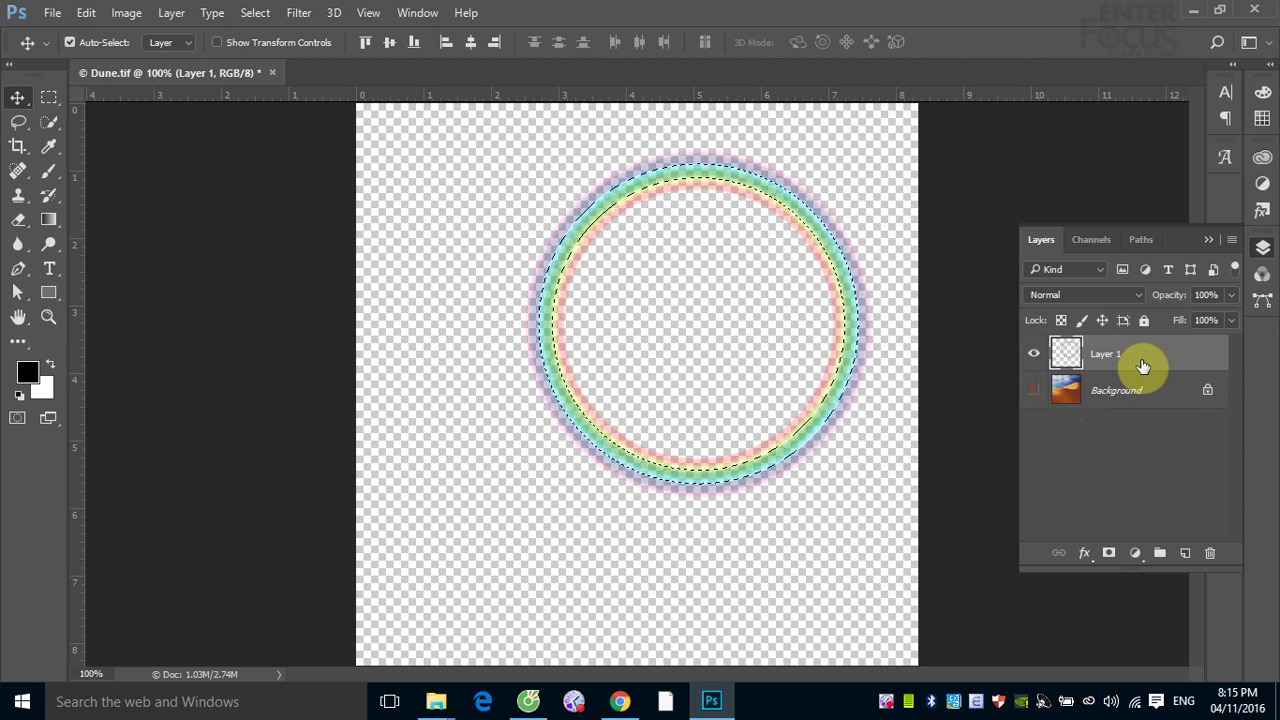
pyautogui.hotkey('ctrl', 'a')
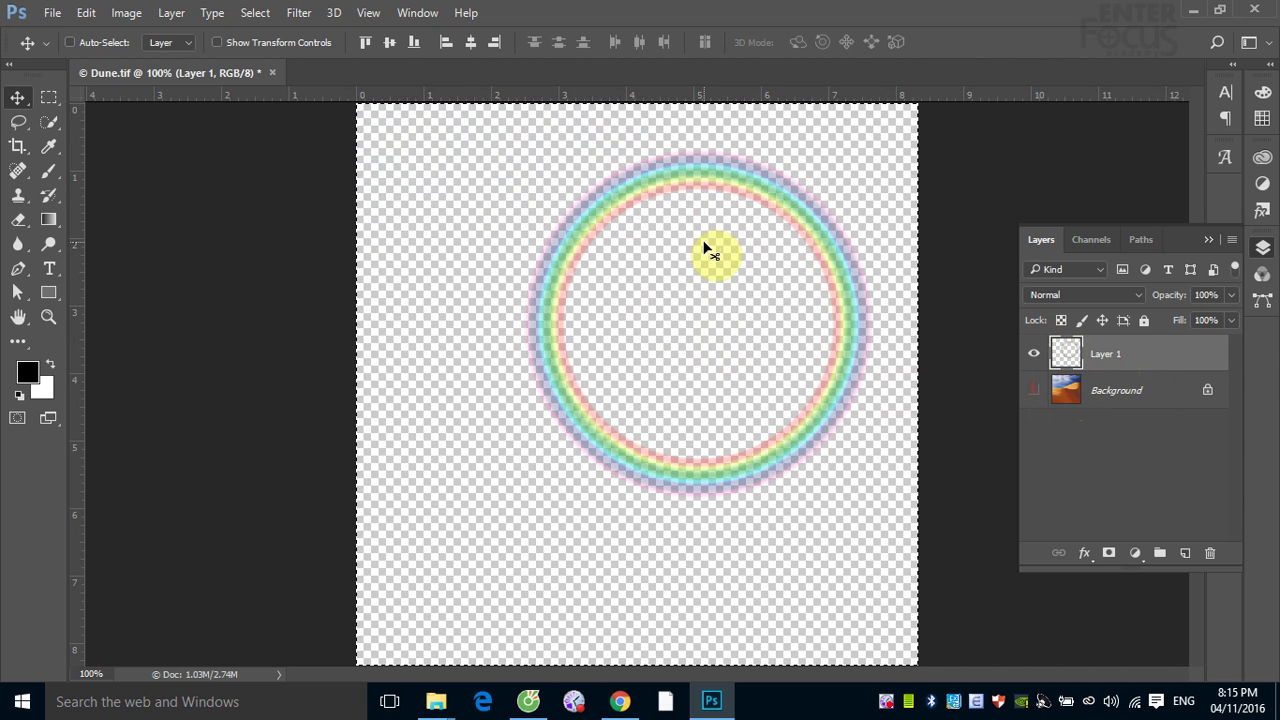
pyautogui.click(1034, 353)
pyautogui.click(1093, 396)
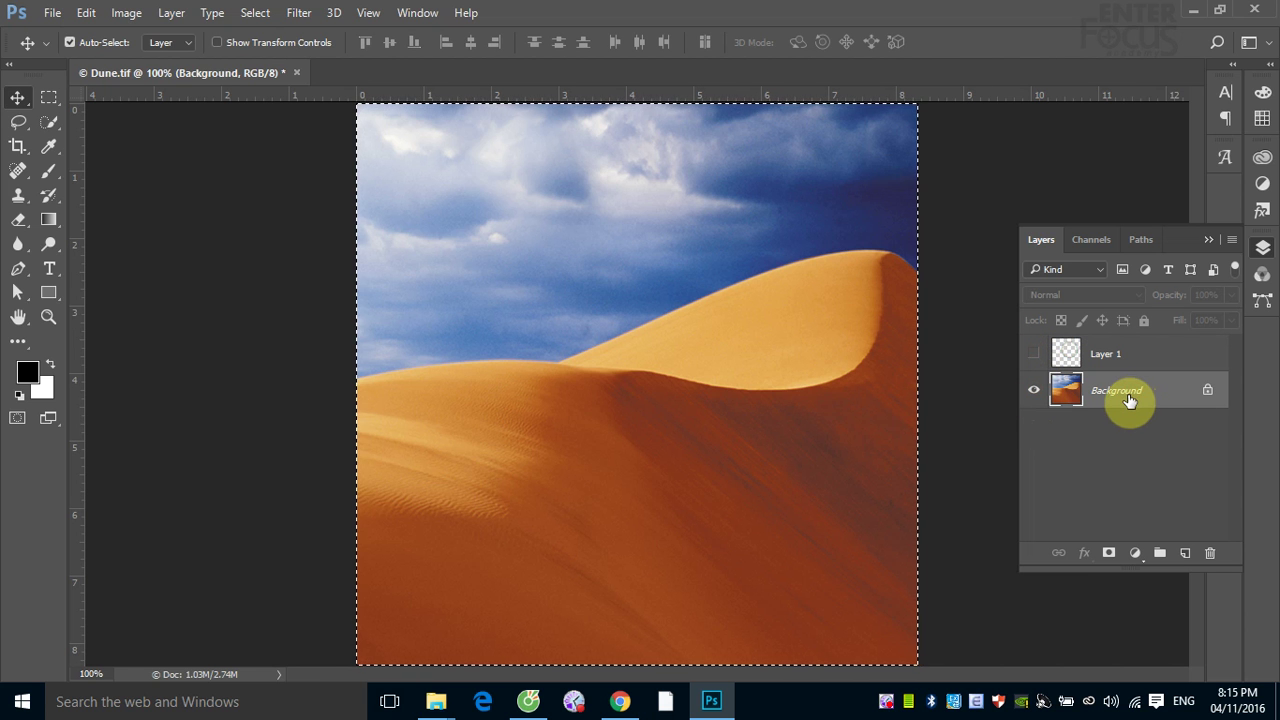
pyautogui.press('ctrl')
pyautogui.hotkey('ctrl', 'd')
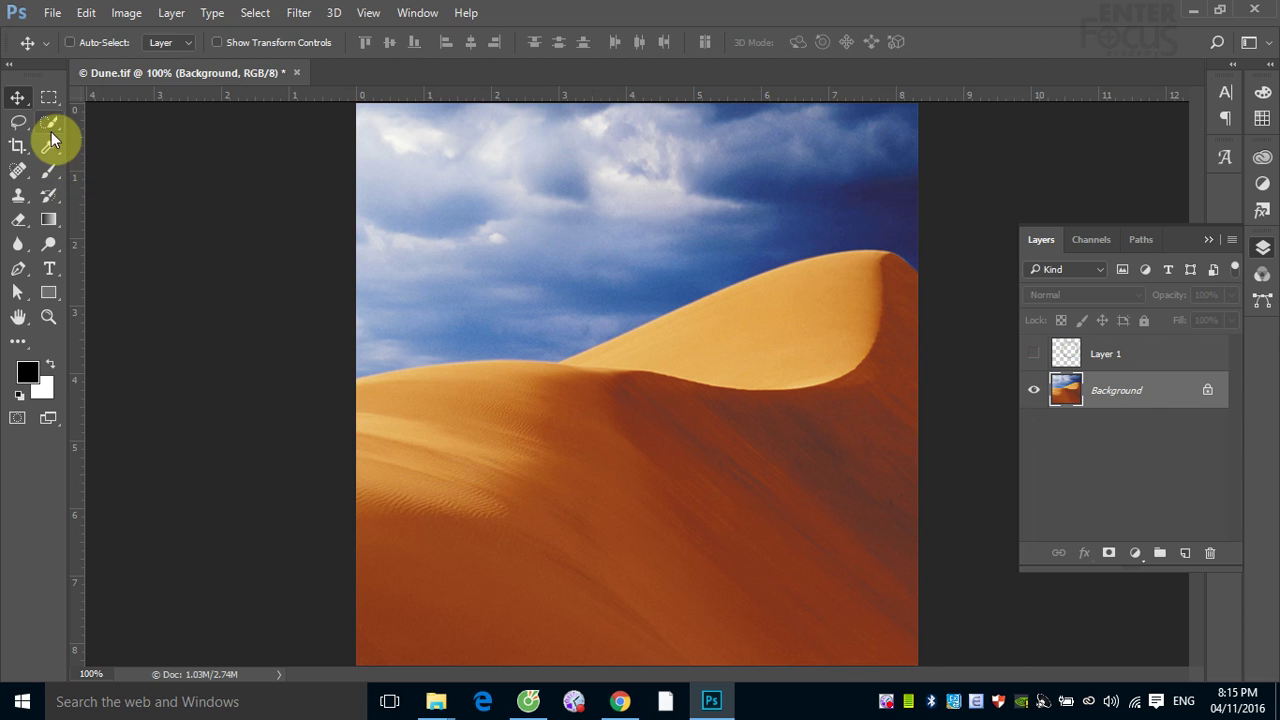
pyautogui.click(48, 126)
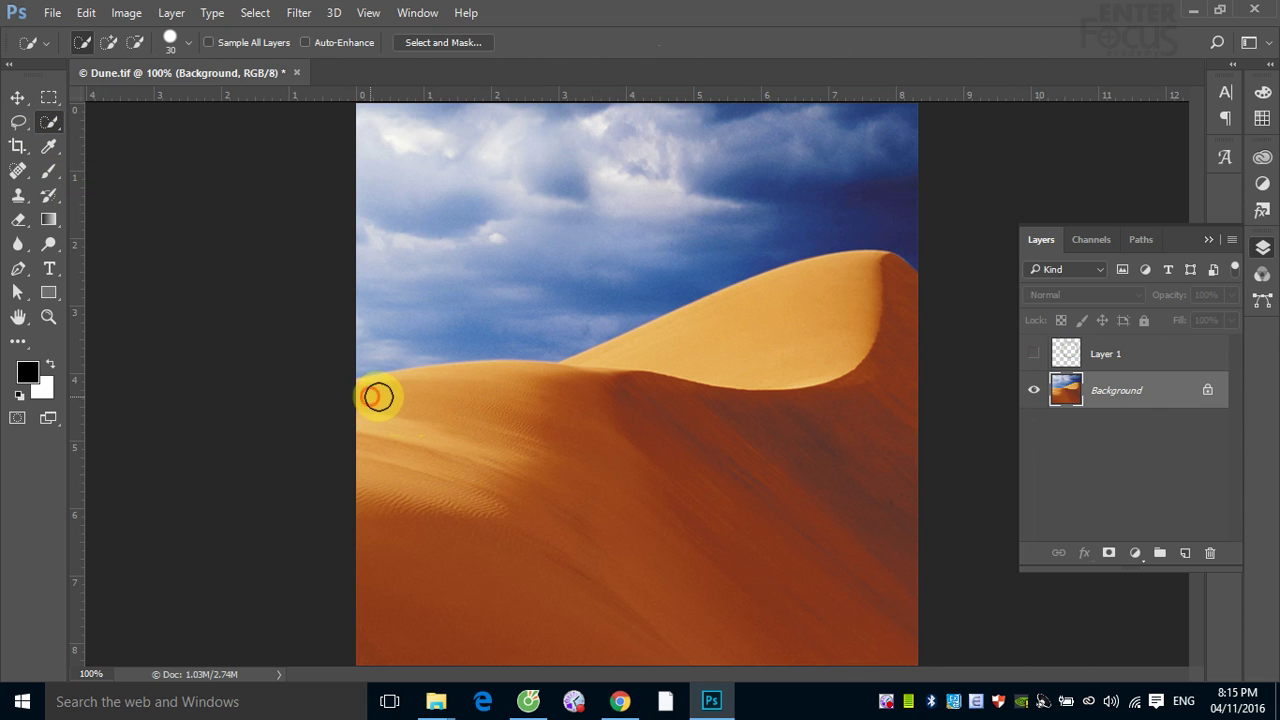
# - Select the sky by brushing over the dune and inverting, undoing a trial plain paste
pyautogui.moveTo(378, 397)
pyautogui.mouseDown()
pyautogui.moveTo(657, 443)
pyautogui.moveTo(817, 343)
pyautogui.mouseUp()
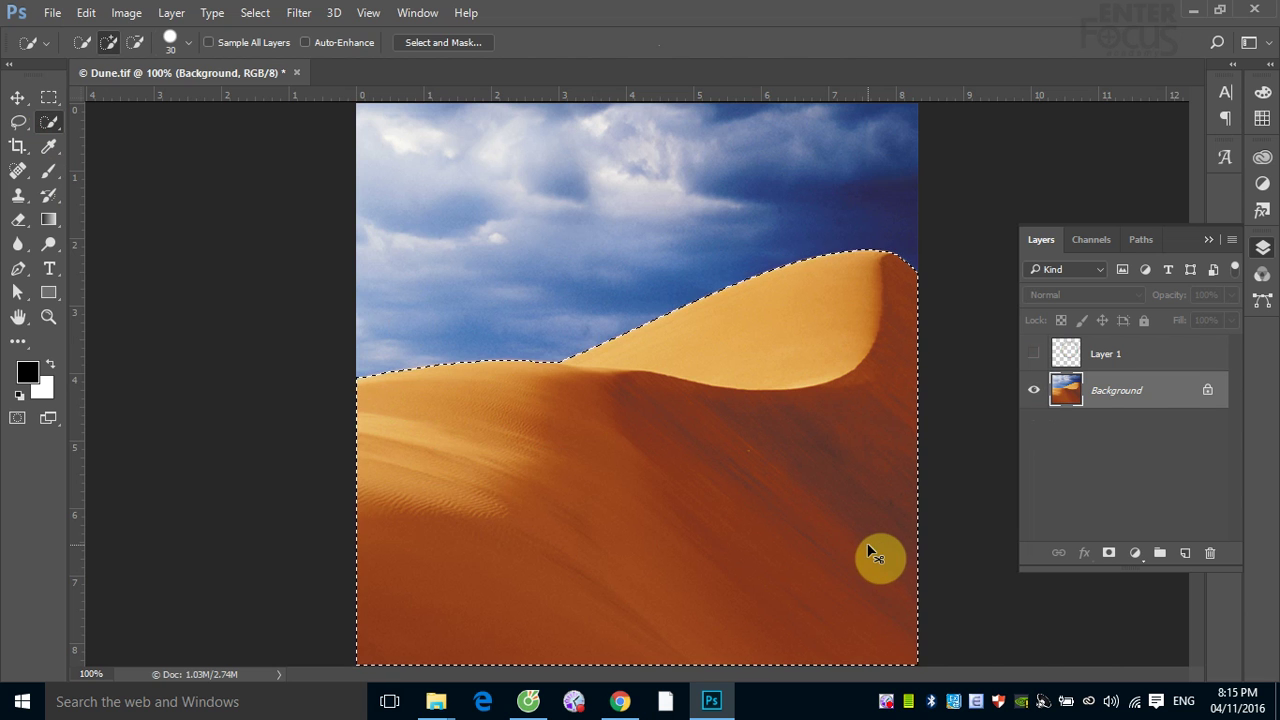
pyautogui.hotkey('ctrl', 'shift', 'i')
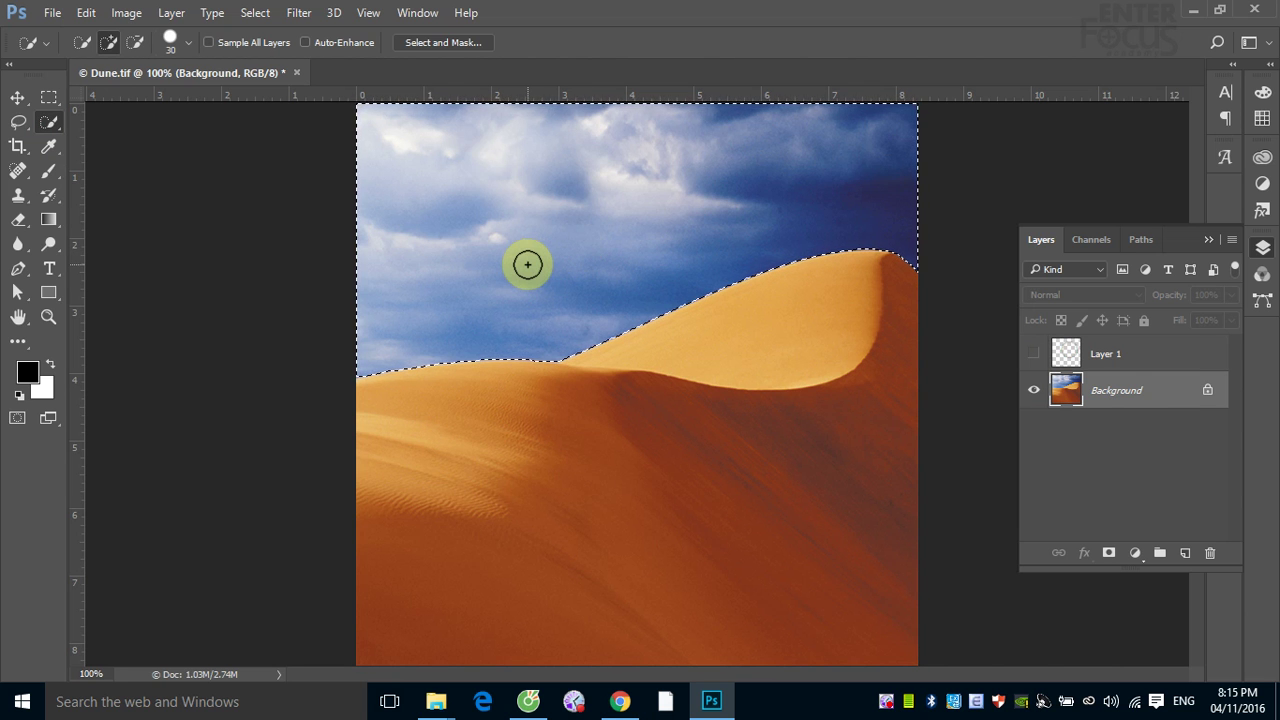
pyautogui.click(87, 13)
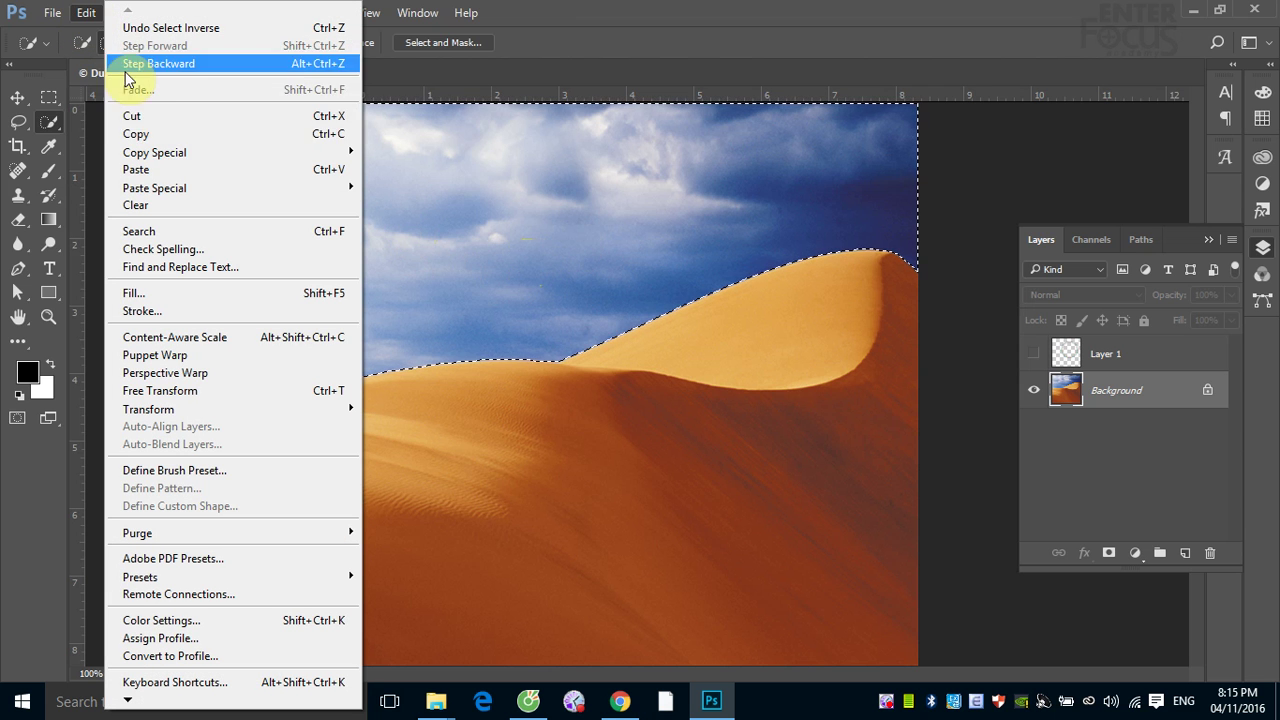
pyautogui.click(155, 170)
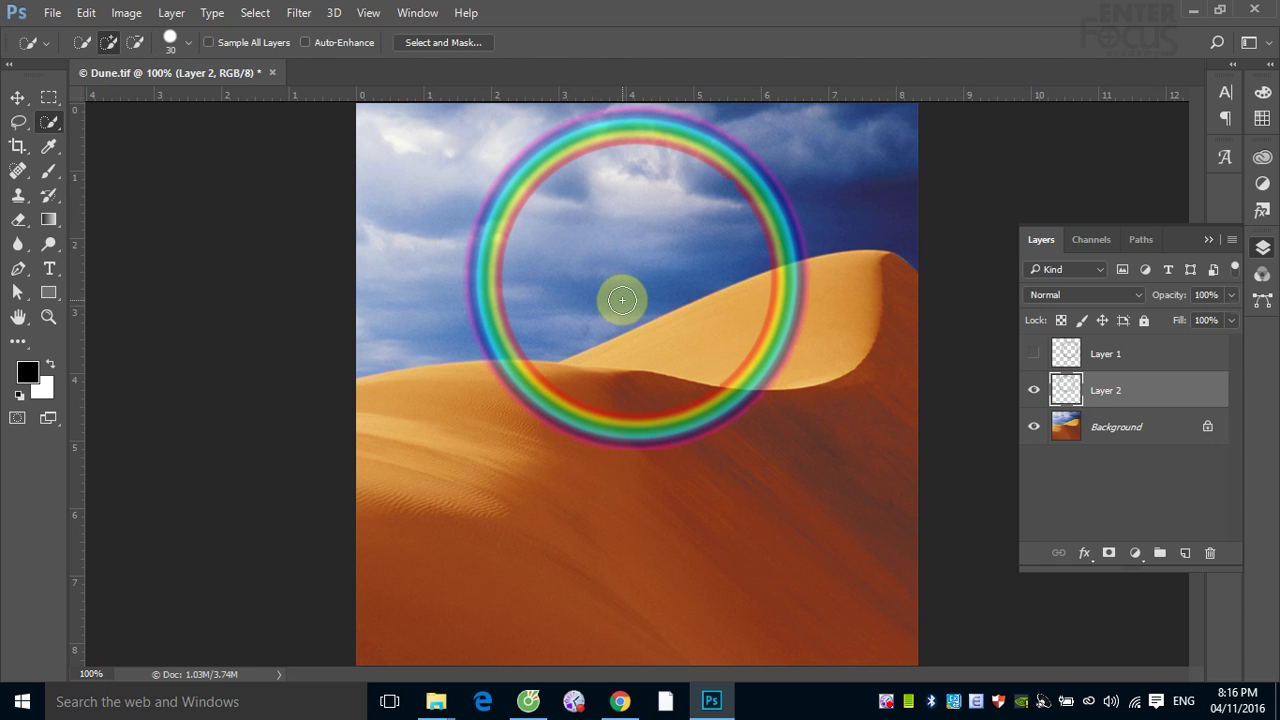
pyautogui.hotkey('ctrl', 'z')
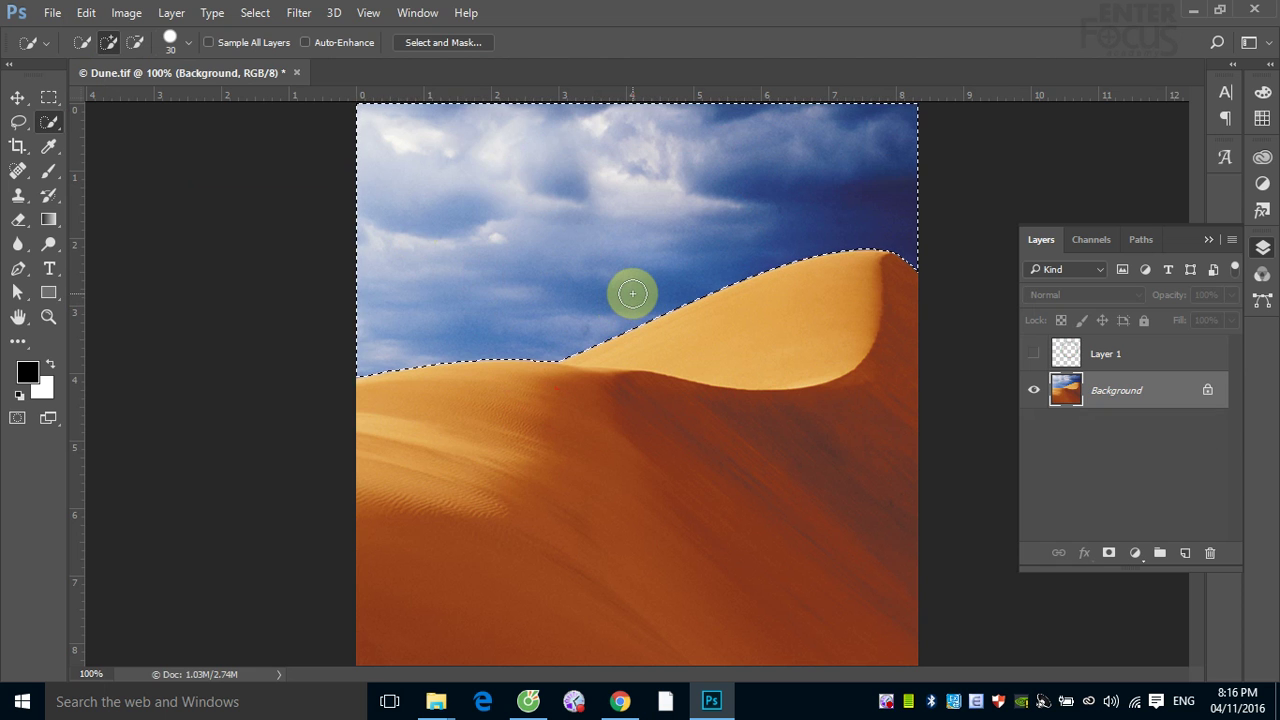
# - Paste Into the sky as masked Layer 2, shift the rainbow down-left, then hide Layer 2
pyautogui.click(18, 98)
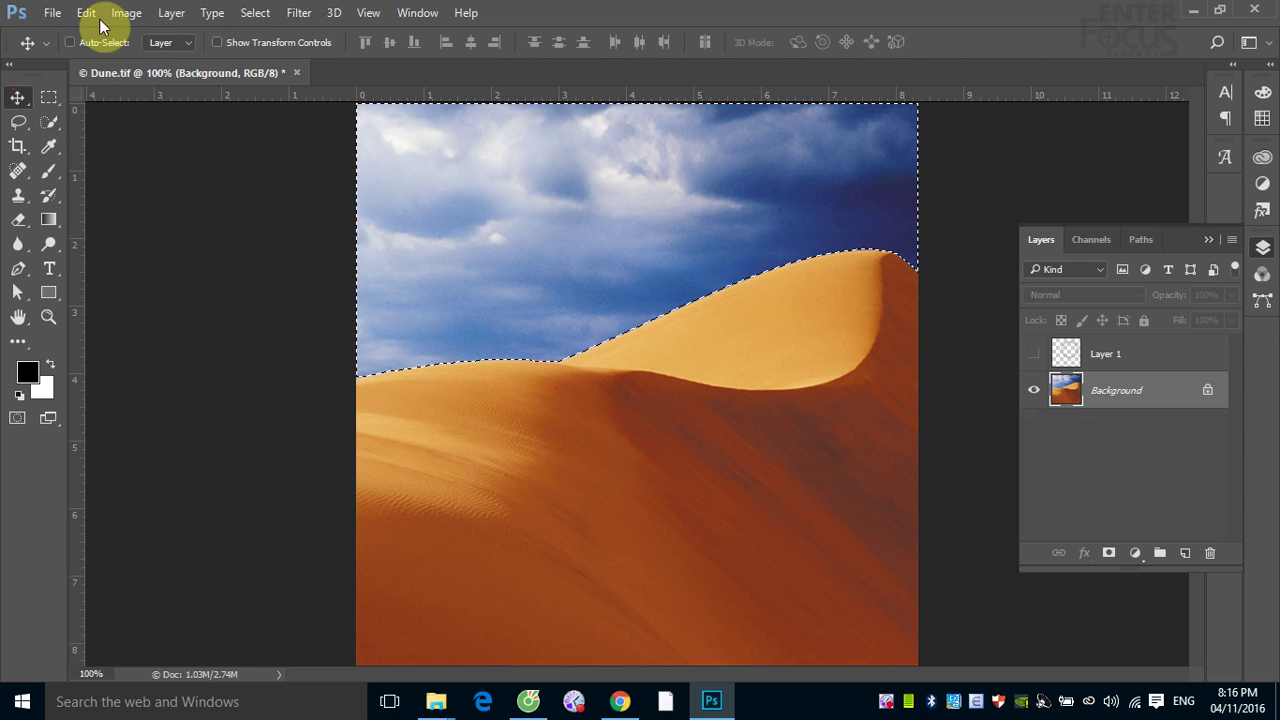
pyautogui.click(86, 12)
pyautogui.moveTo(154, 188)
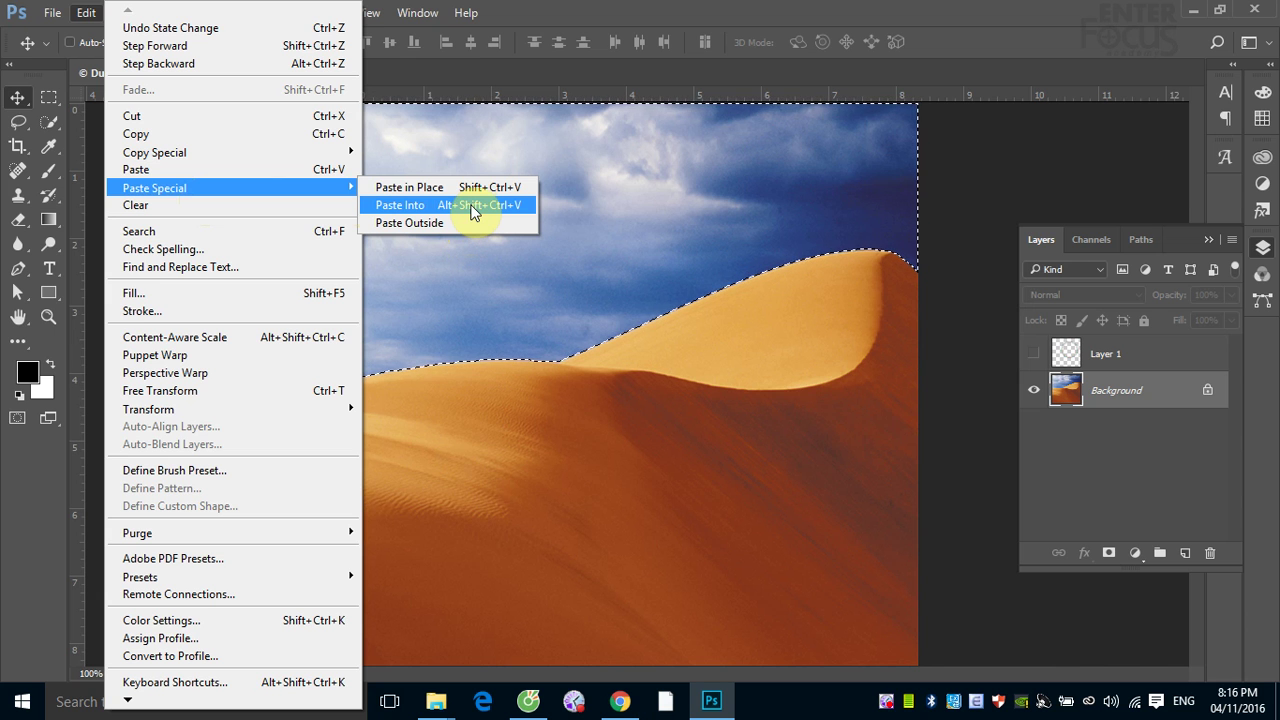
pyautogui.click(472, 211)
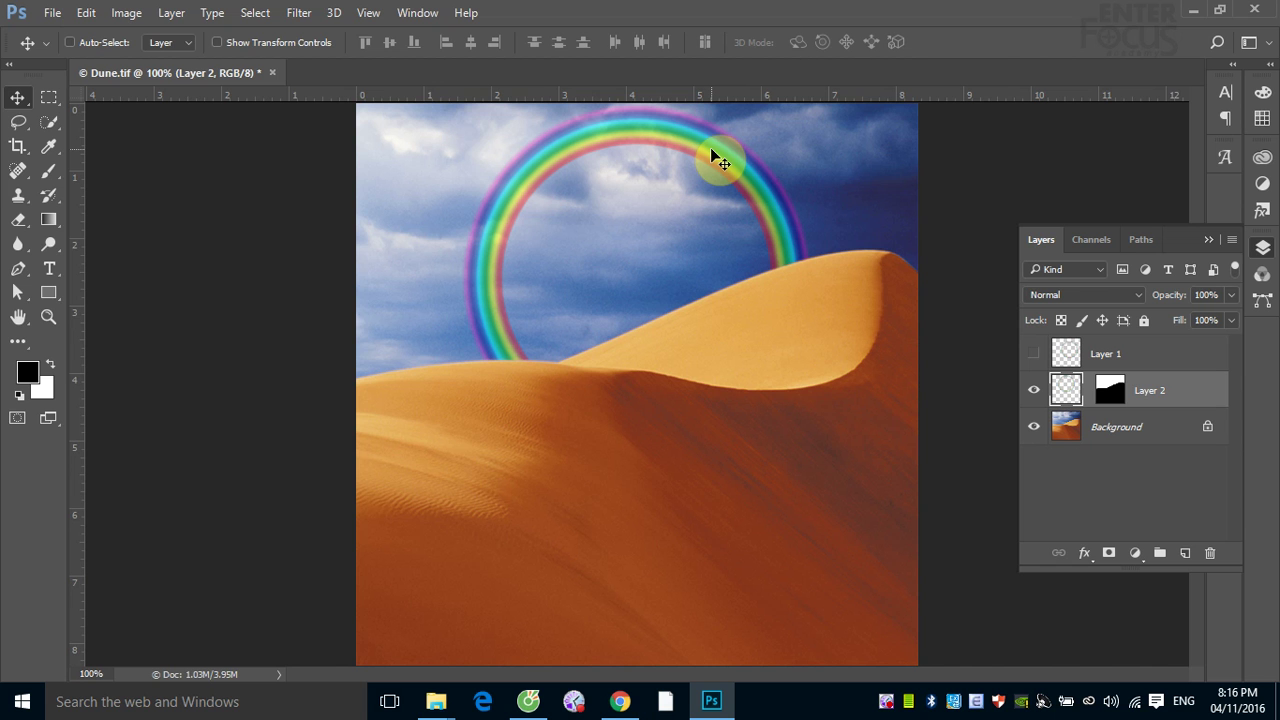
pyautogui.moveTo(710, 147)
pyautogui.mouseDown()
pyautogui.moveTo(616, 218)
pyautogui.moveTo(837, 170)
pyautogui.moveTo(589, 190)
pyautogui.moveTo(632, 250)
pyautogui.moveTo(713, 205)
pyautogui.moveTo(817, 188)
pyautogui.moveTo(634, 213)
pyautogui.mouseUp()
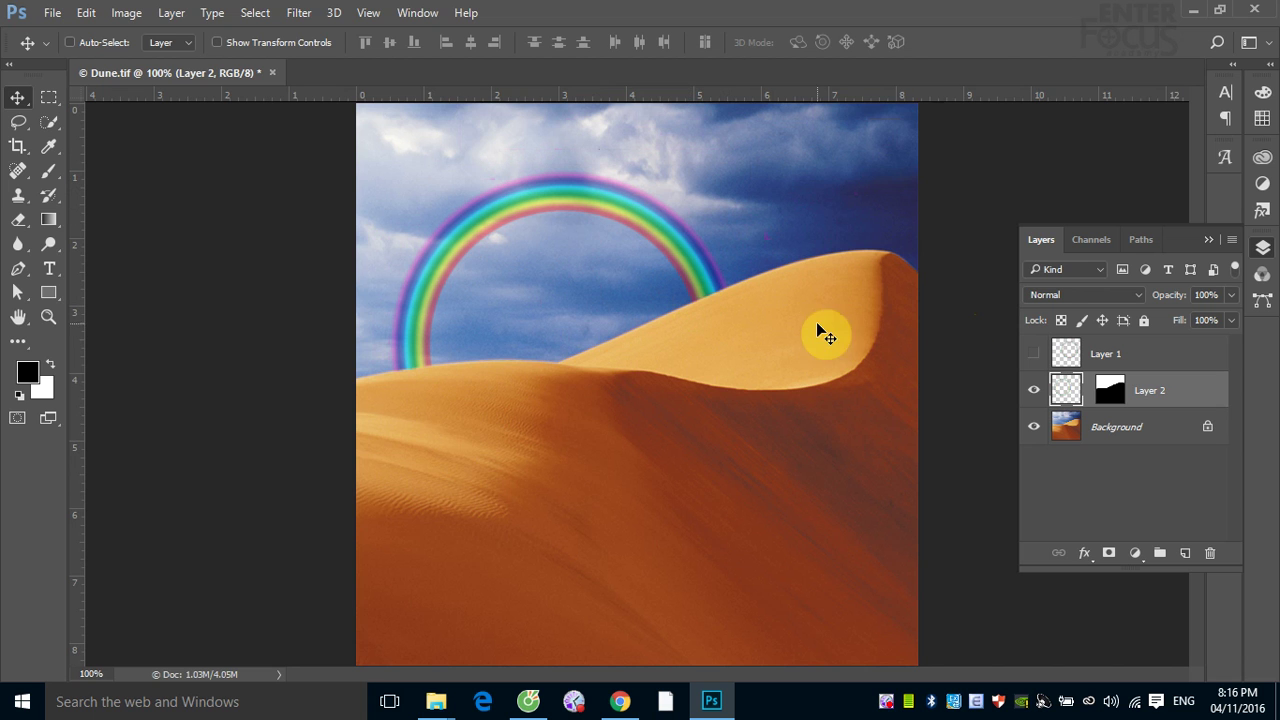
pyautogui.click(1034, 390)
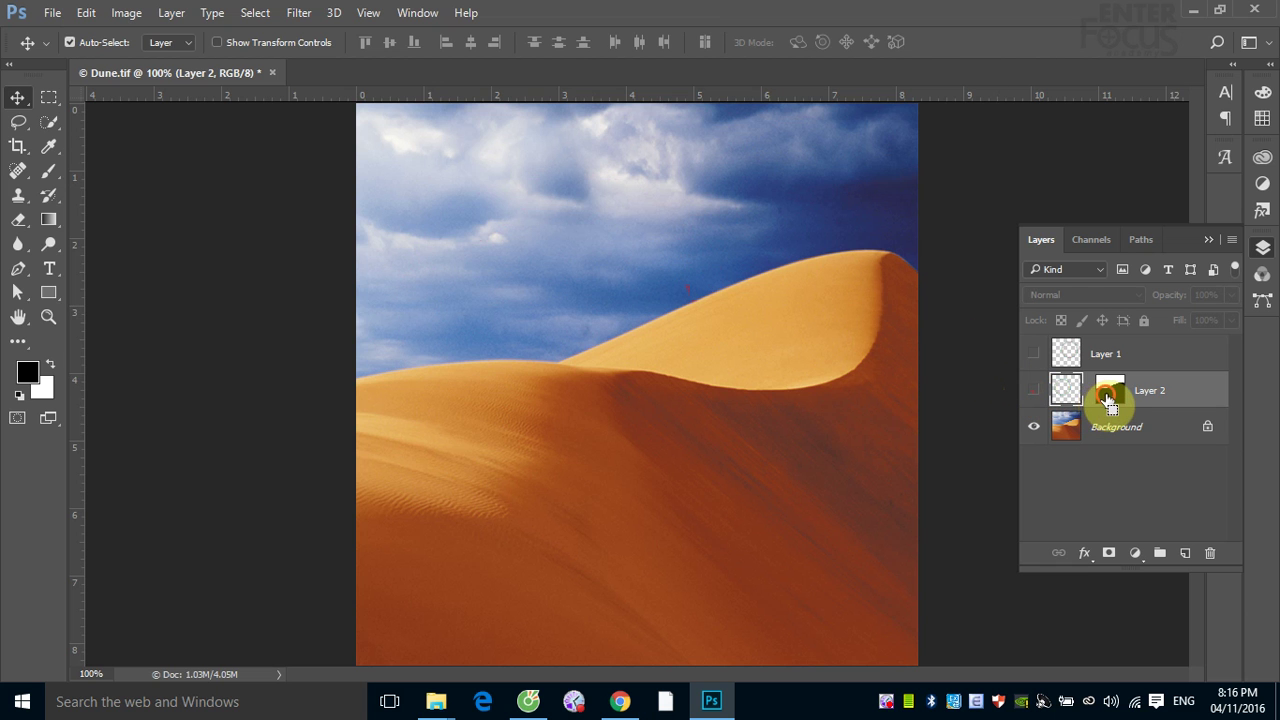
# - Reload the sky selection from the layer mask and feather it by 30 pixels
pyautogui.keyDown('ctrl'); pyautogui.click(1103, 401); pyautogui.keyUp('ctrl')
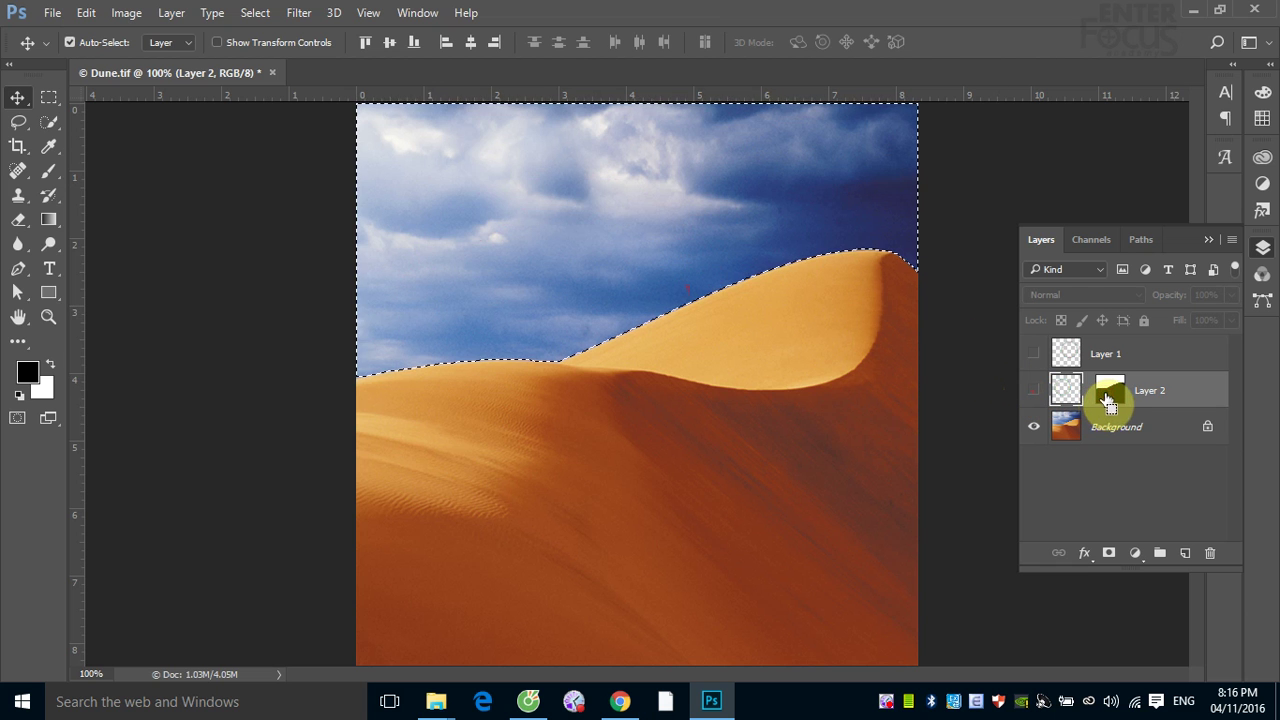
pyautogui.click(256, 16)
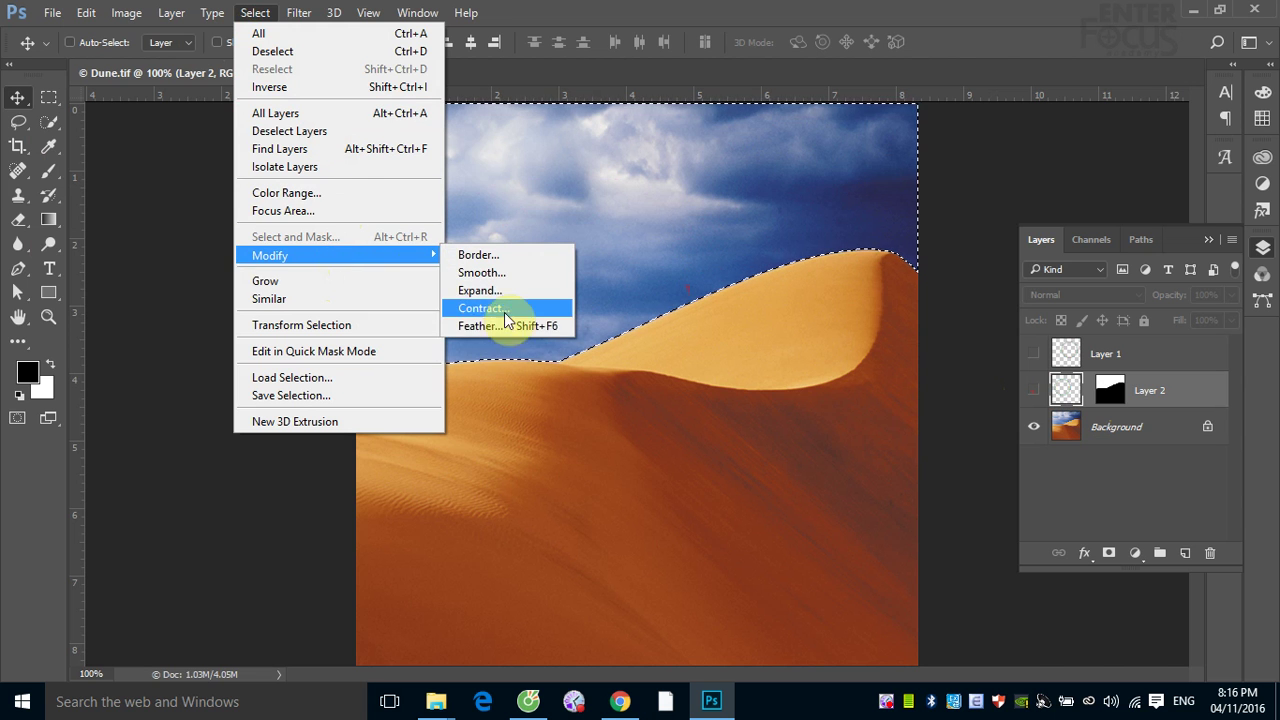
pyautogui.click(482, 324)
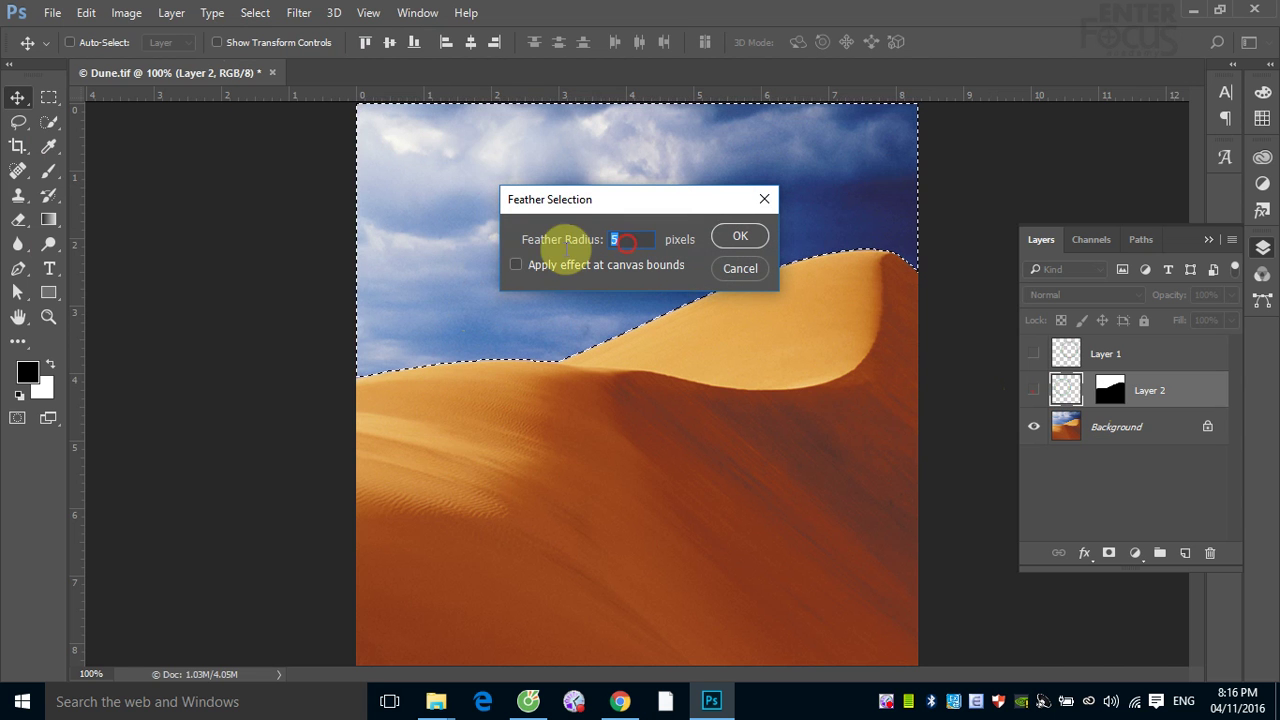
pyautogui.write('30')
pyautogui.press('Return')
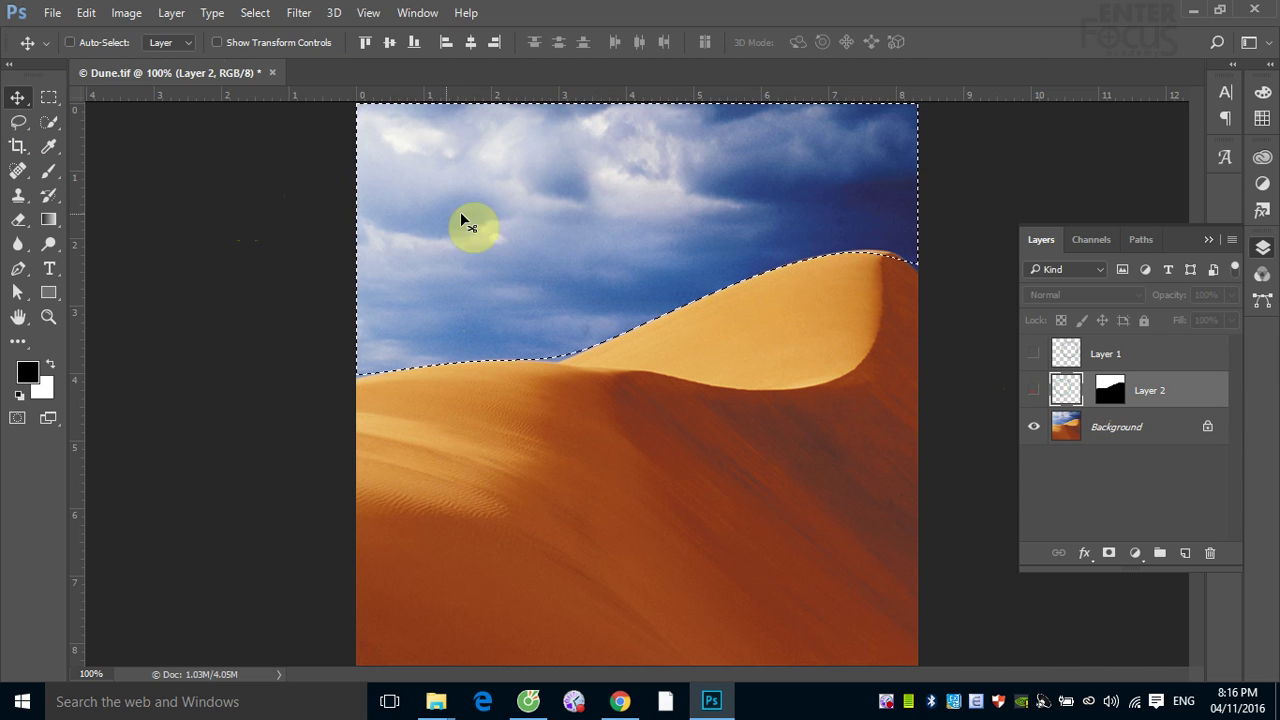
# - Paste the rainbow into the feathered sky selection on Background as masked Layer 3
pyautogui.click(86, 12)
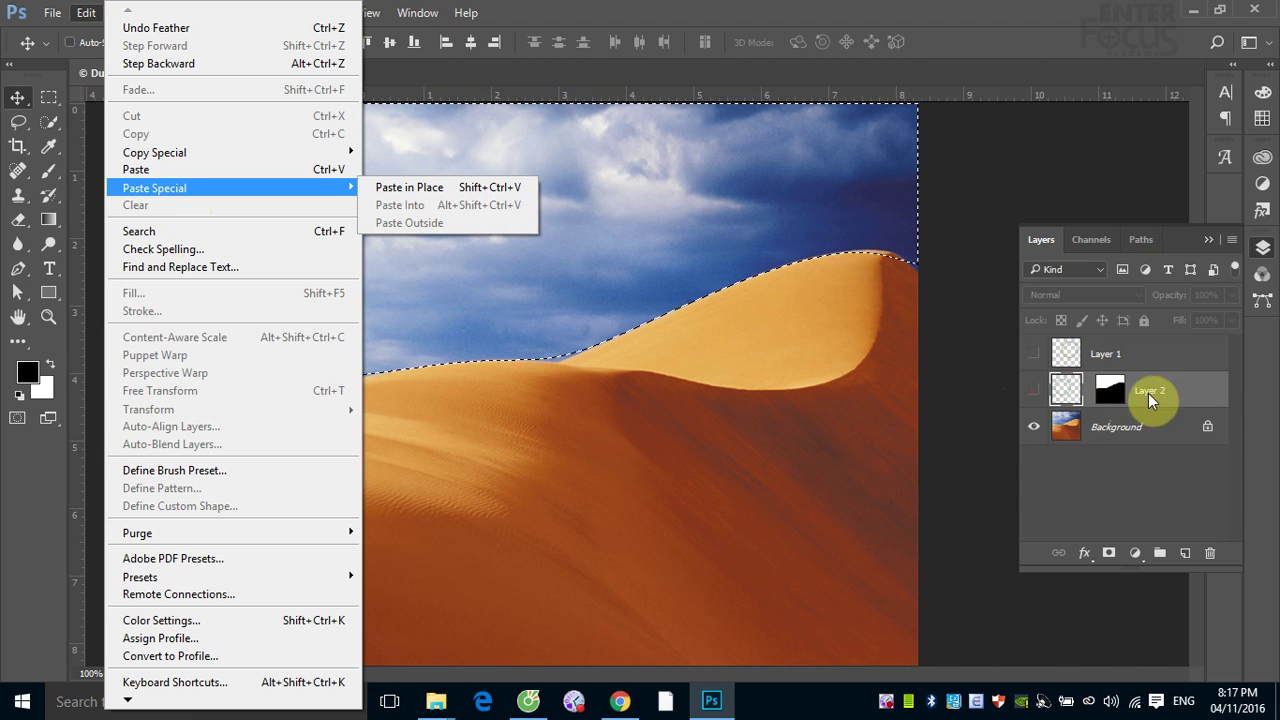
pyautogui.click(1150, 426)
pyautogui.click(86, 12)
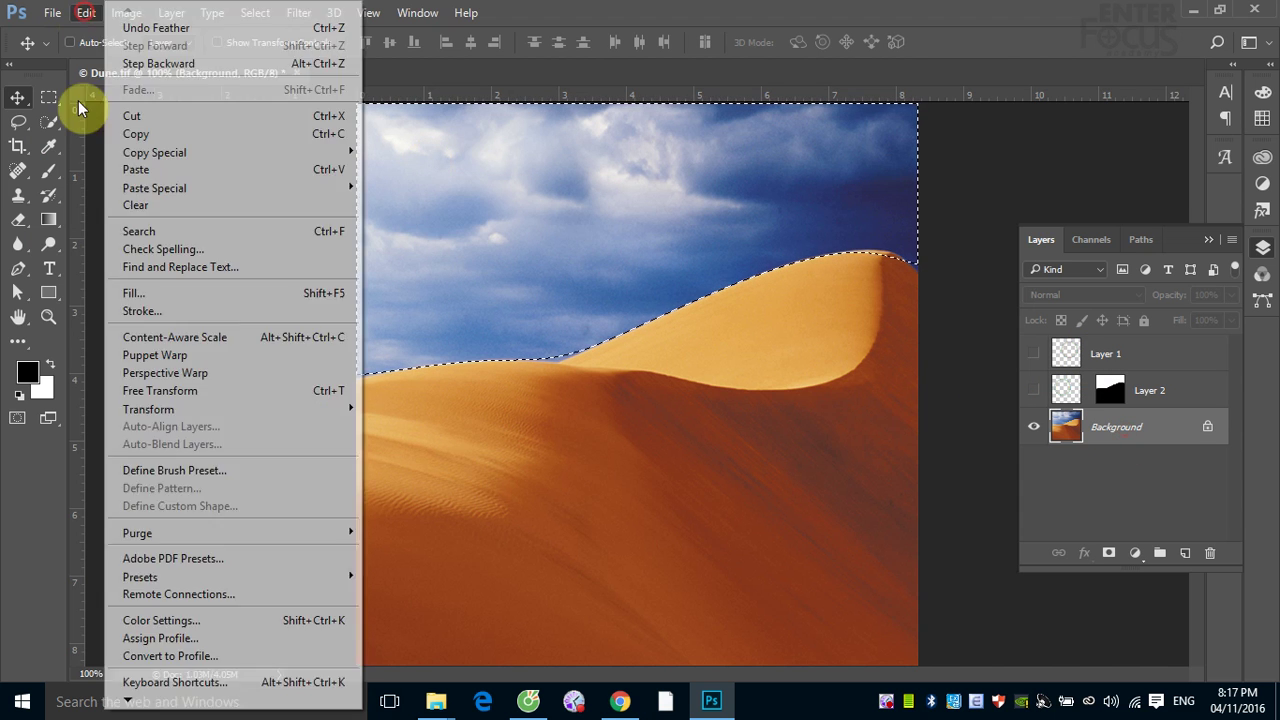
pyautogui.click(444, 205)
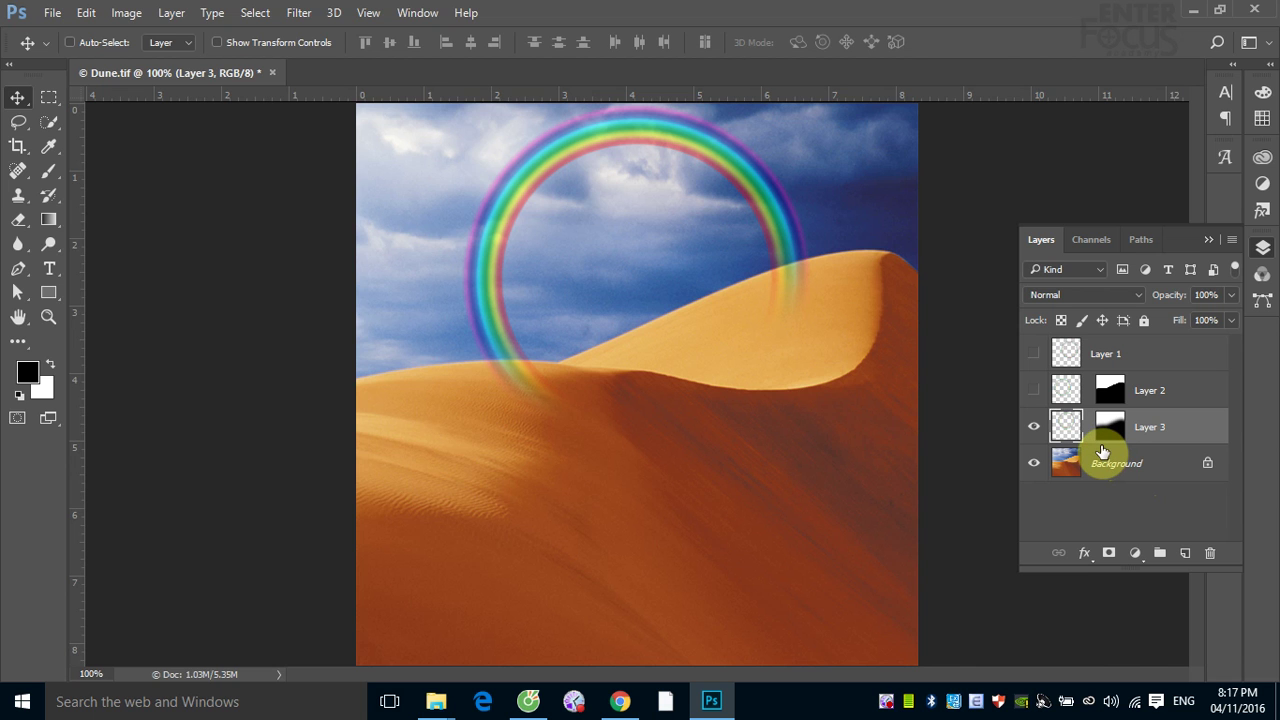
# - Invert Layer 3's mask, load it as a selection, and feather the inverted dune selection by 5 pixels
pyautogui.hotkey('ctrl', 'i')
pyautogui.moveTo(1110, 427); pyautogui.dragTo(1112, 392)
pyautogui.keyDown('ctrl'); pyautogui.click(1110, 390); pyautogui.keyUp('ctrl')
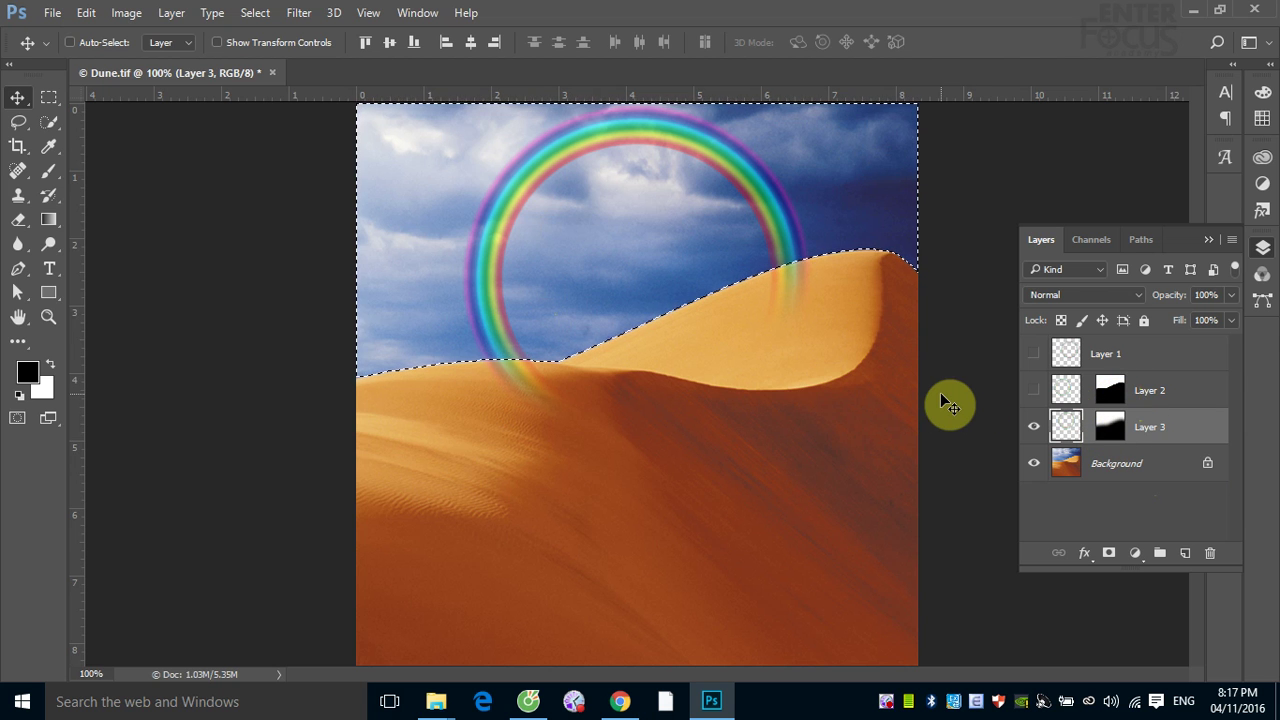
pyautogui.hotkey('ctrl', 'shift', 'i')
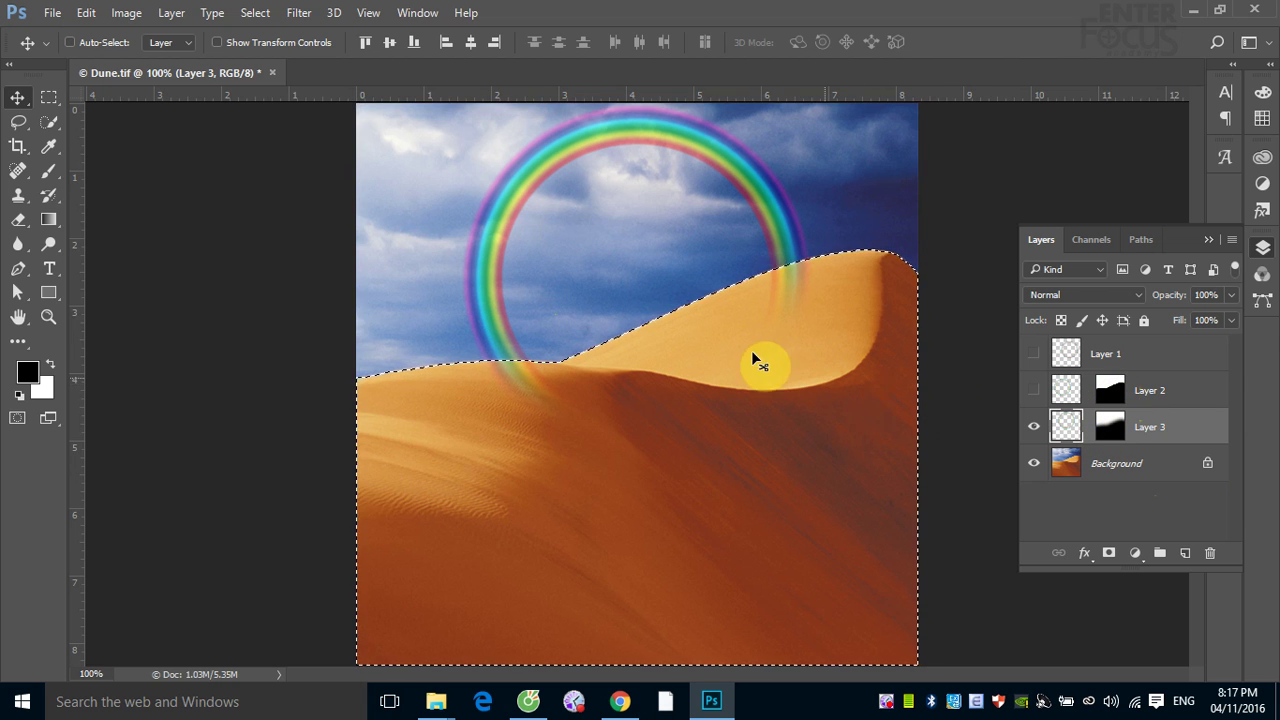
pyautogui.click(253, 13)
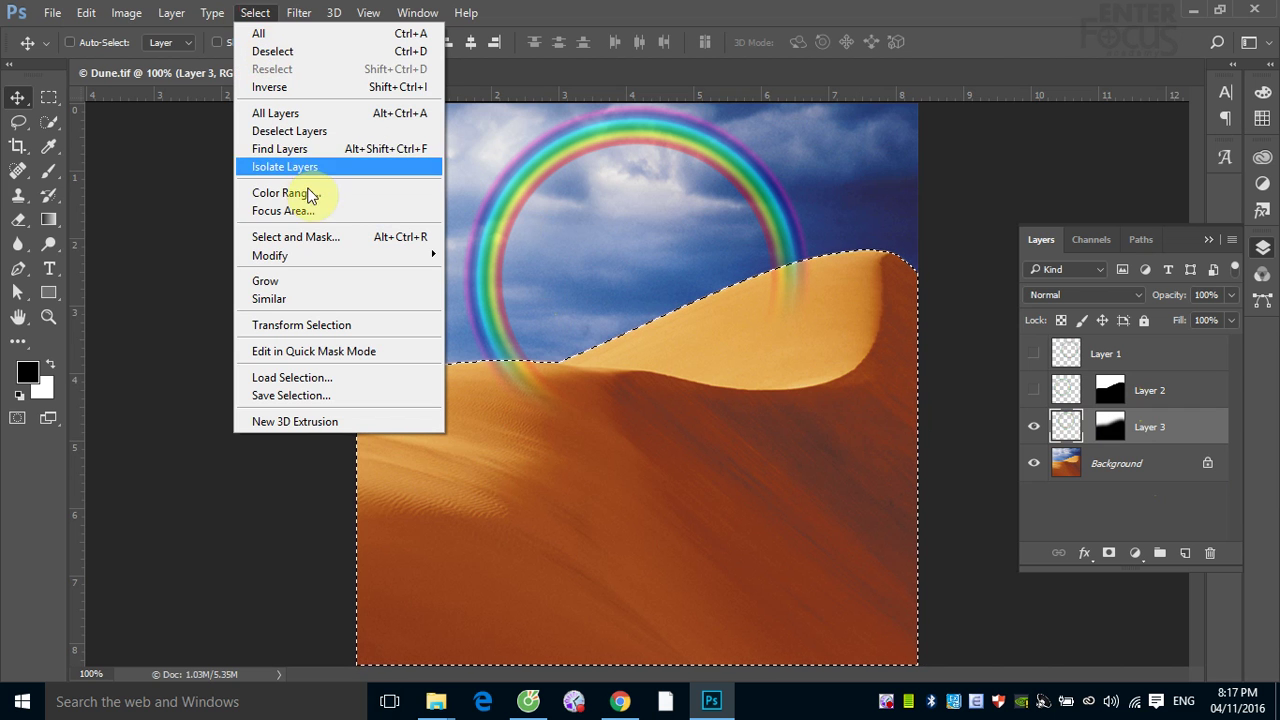
pyautogui.click(508, 323)
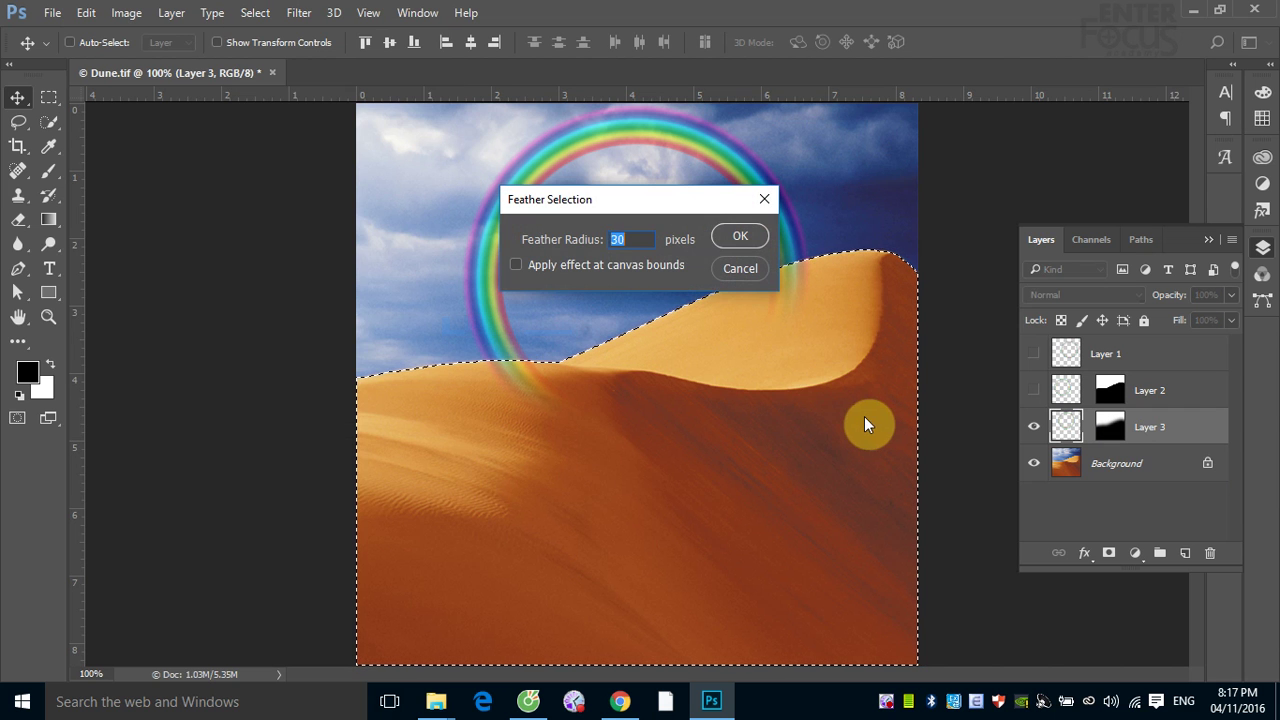
pyautogui.write('6')
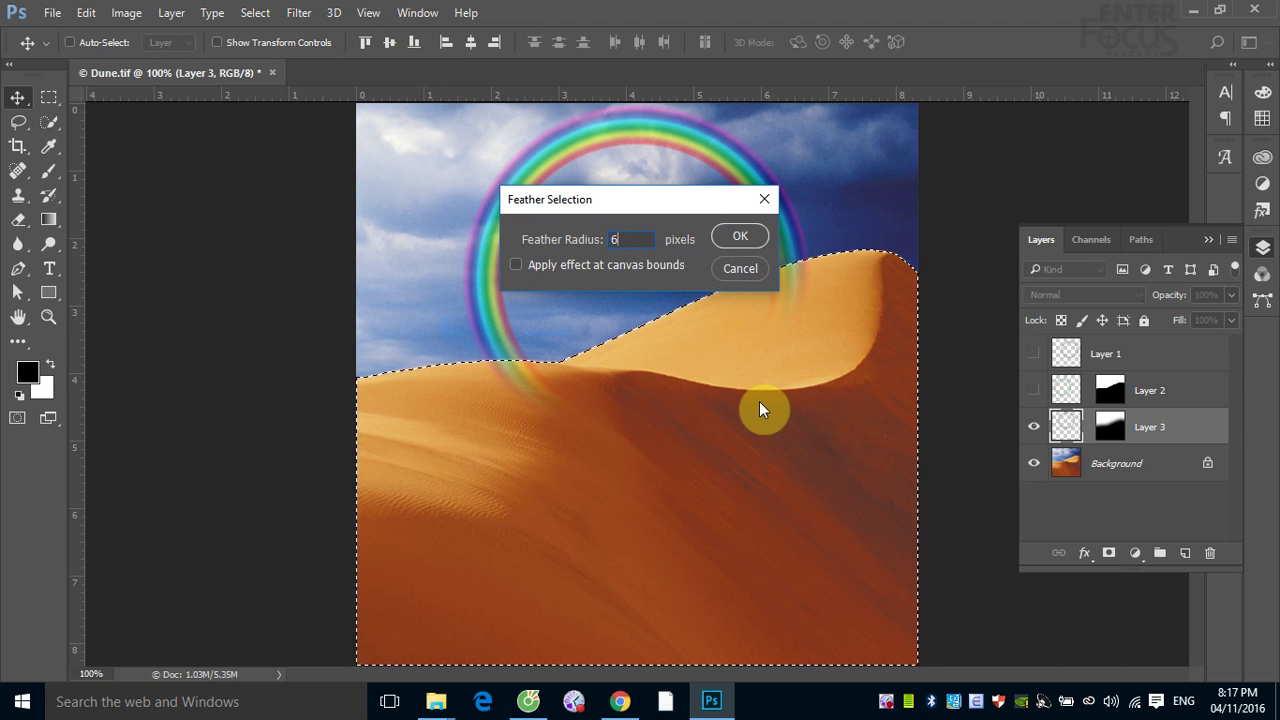
pyautogui.press('BackSpace')
pyautogui.write('50')
pyautogui.press('Return')
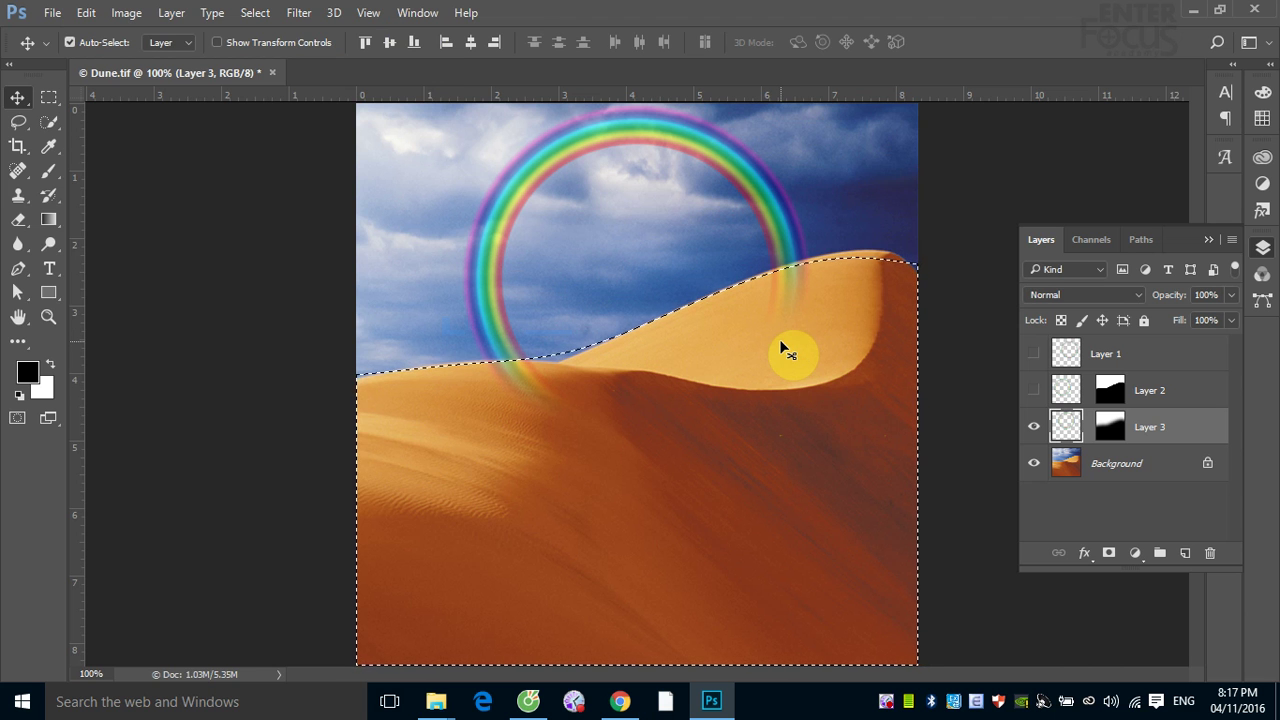
# - Flip back to the sky, hide Layer 3, and Paste Into on Background as masked Layer 4
pyautogui.hotkey('ctrl', 'shift', 'i')
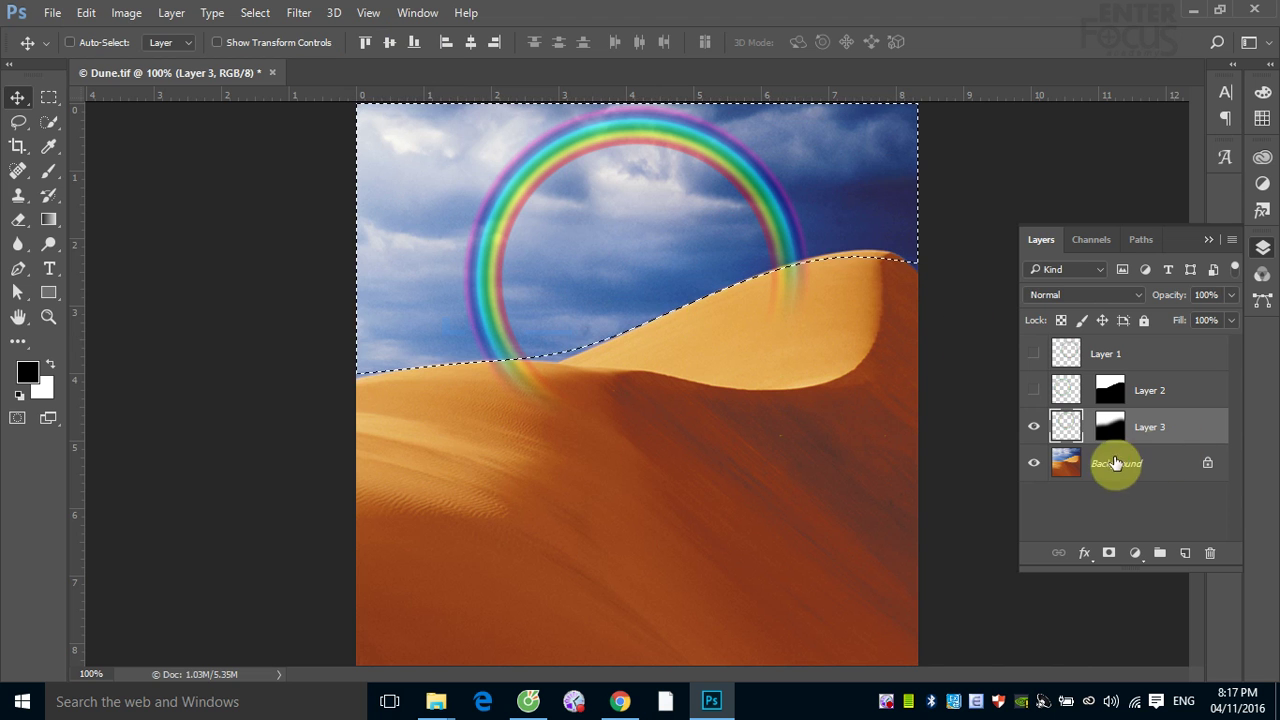
pyautogui.click(1034, 426)
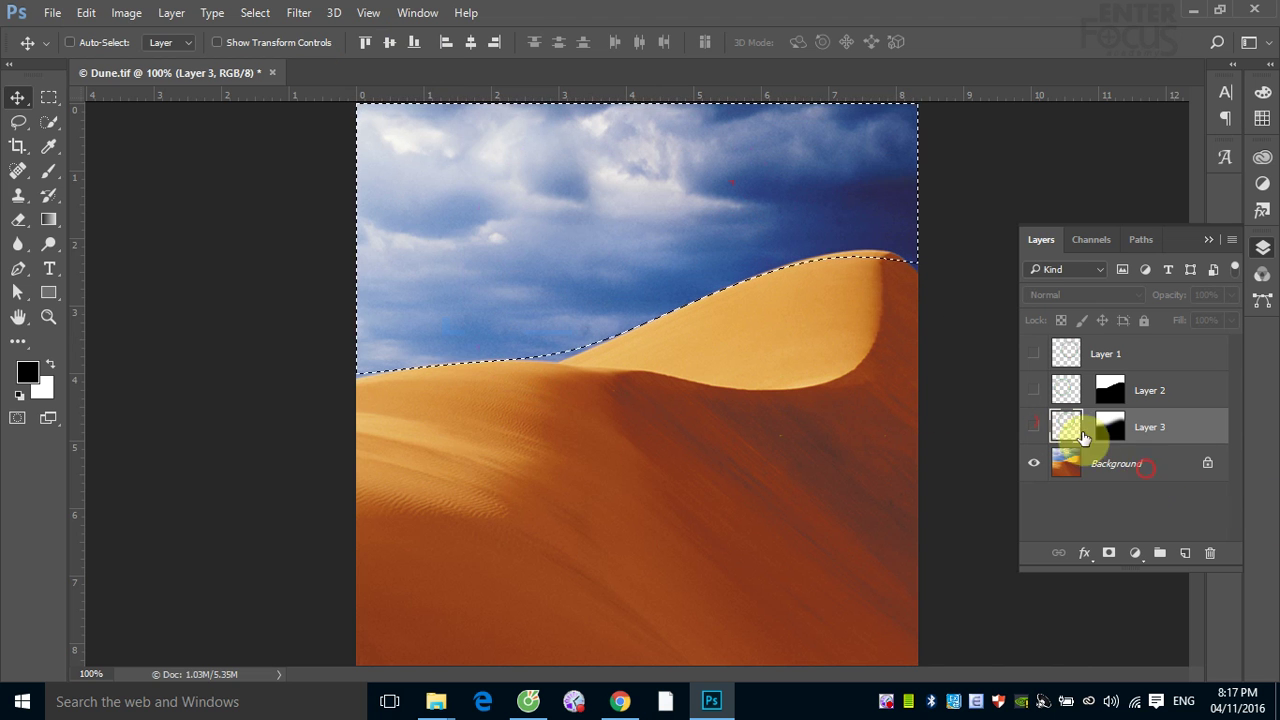
pyautogui.click(1080, 463)
pyautogui.click(86, 12)
pyautogui.moveTo(155, 188)
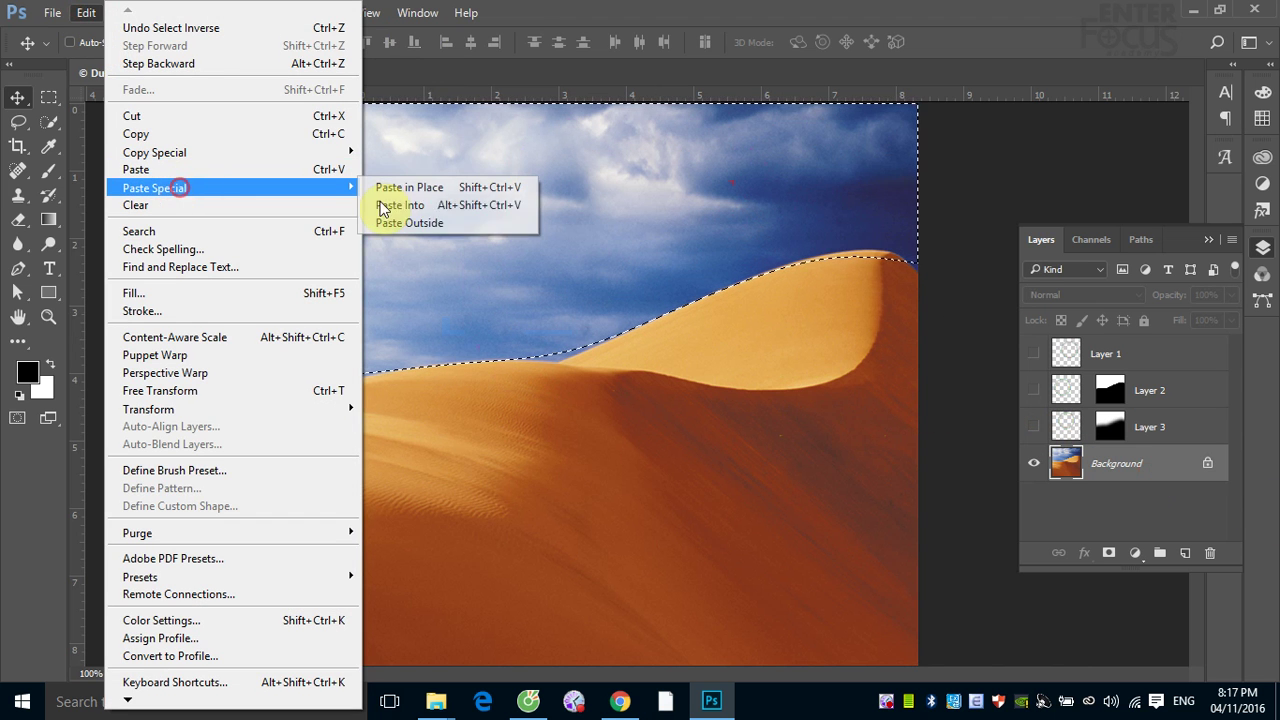
pyautogui.click(446, 206)
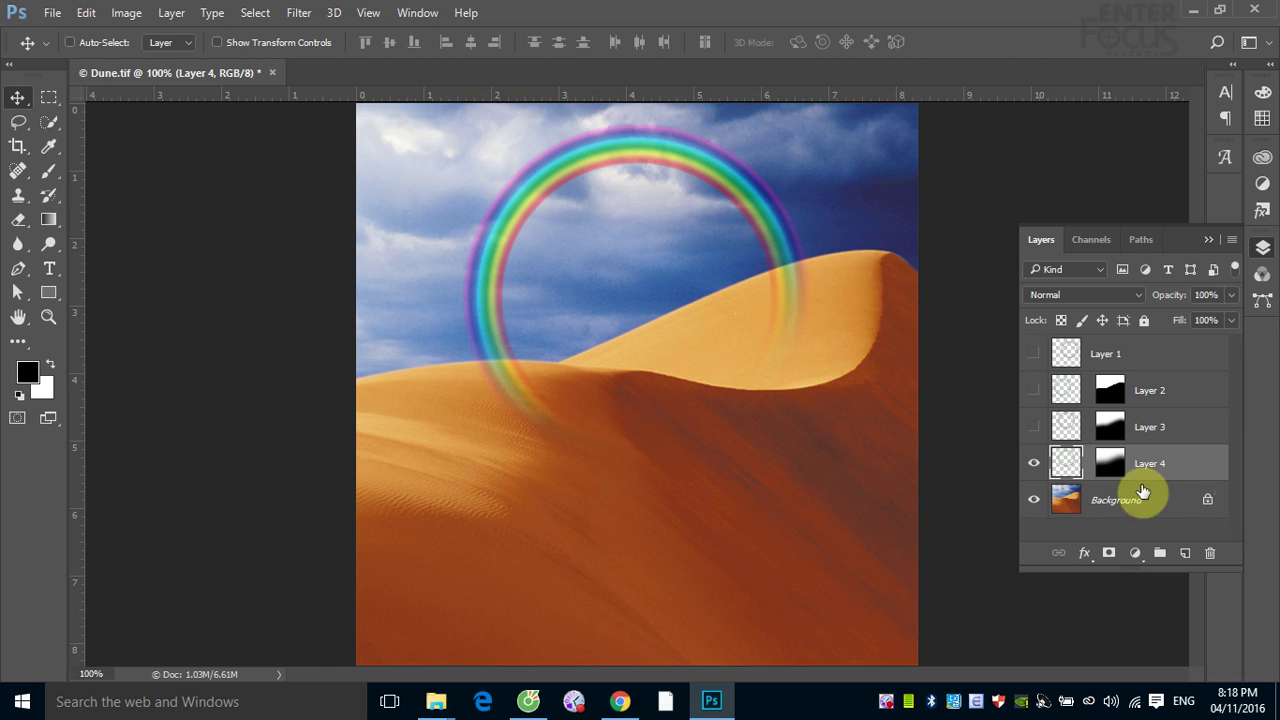
# - Hide Layer 4, load Layer 2's mask as a selection and invert it to cover the dune
pyautogui.click(1036, 464)
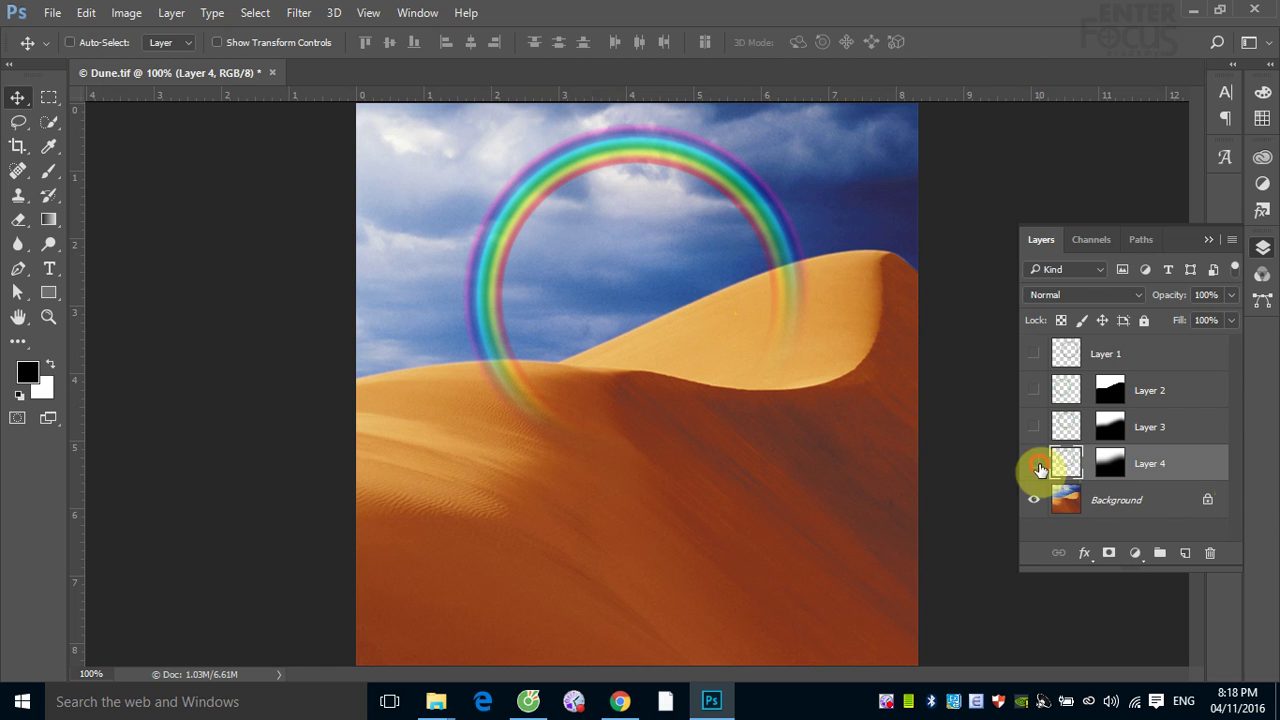
pyautogui.keyDown('ctrl'); pyautogui.click(1114, 399); pyautogui.keyUp('ctrl')
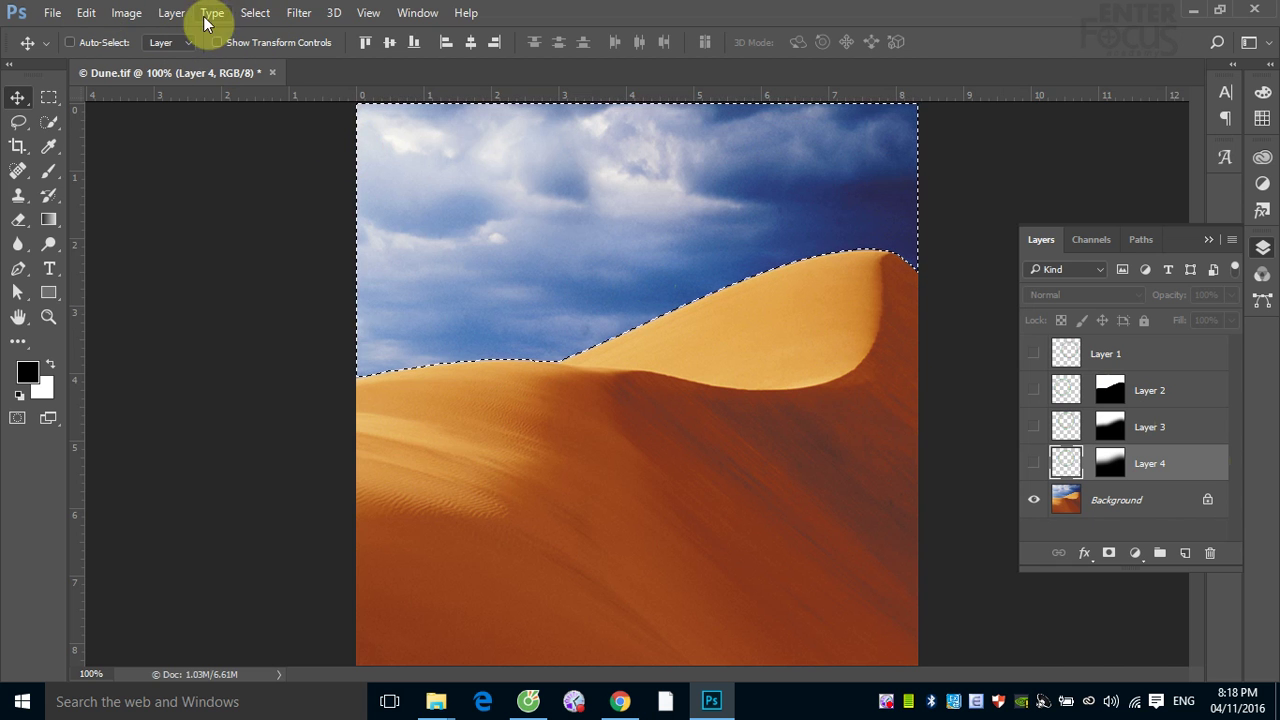
pyautogui.click(258, 14)
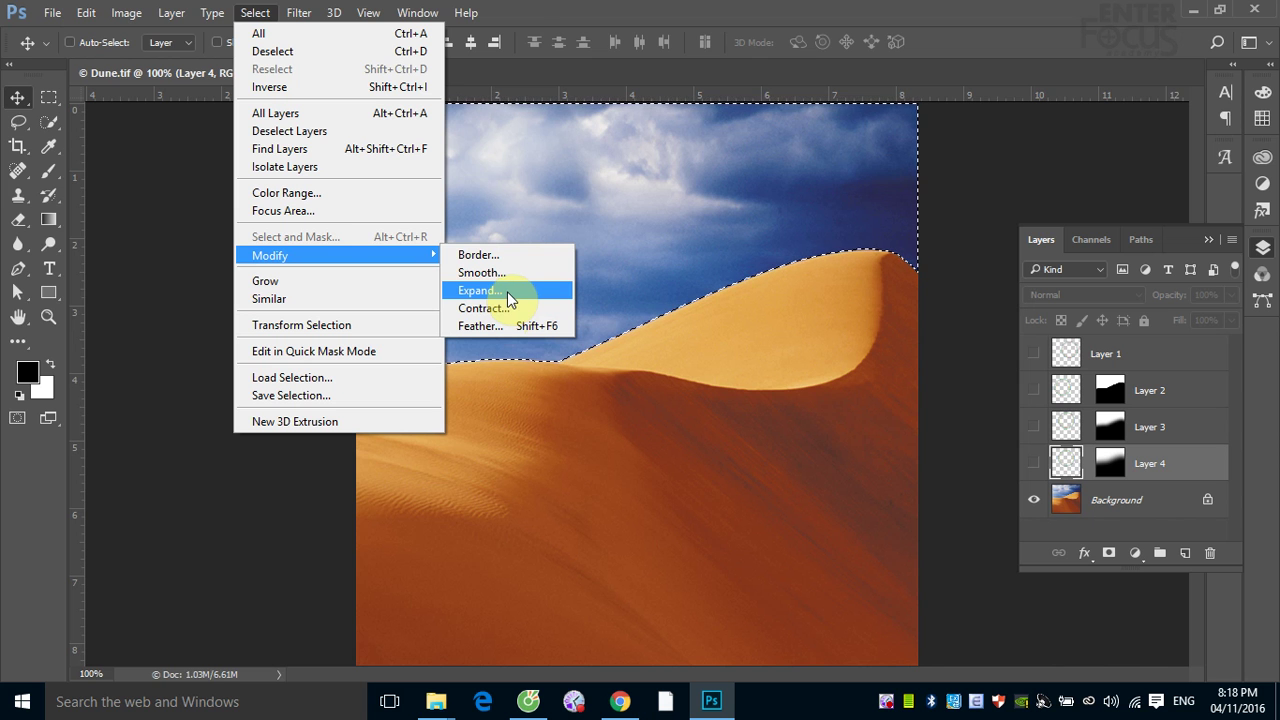
pyautogui.click(310, 88)
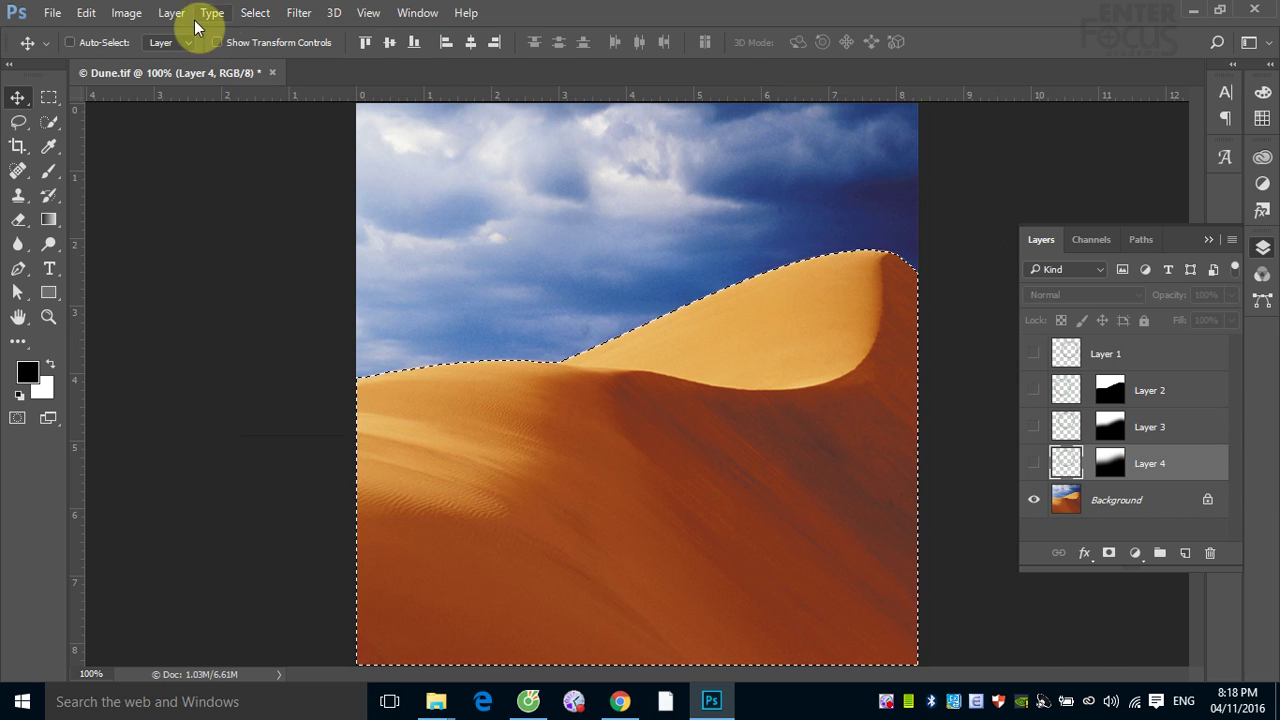
# - Expand the dune selection by 30 pixels and feather it by 30 pixels
pyautogui.click(255, 14)
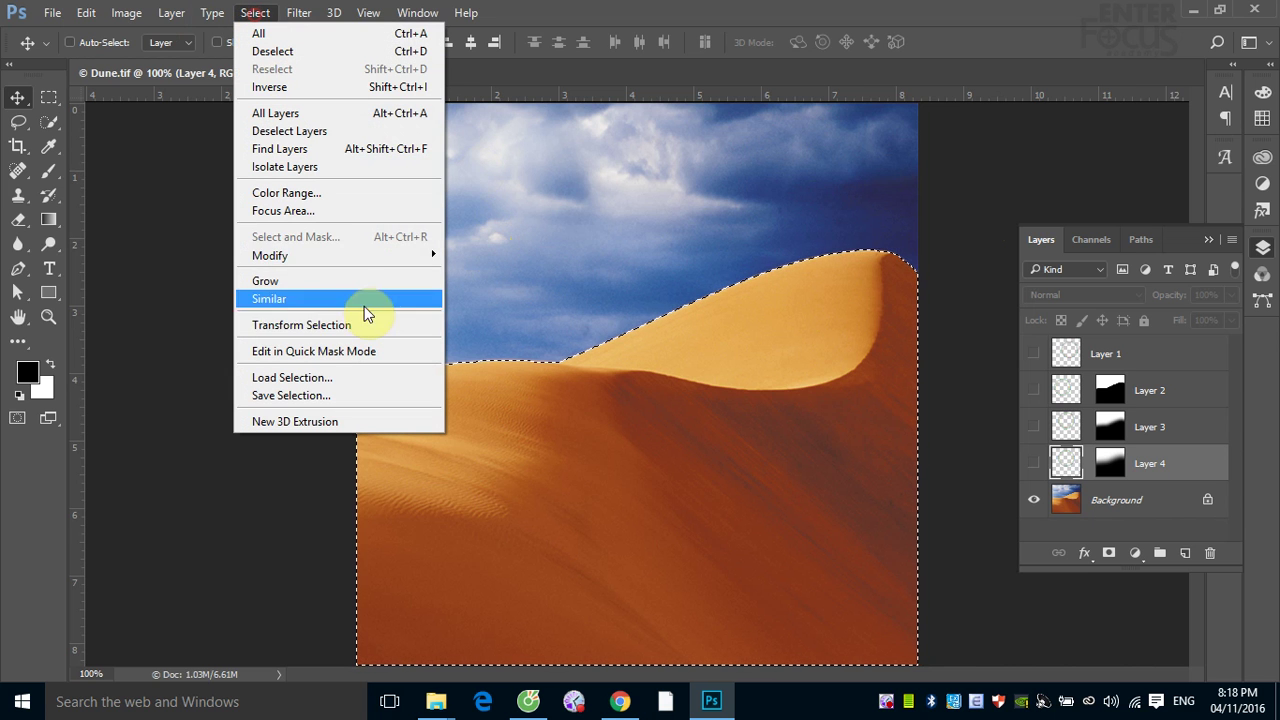
pyautogui.click(317, 255)
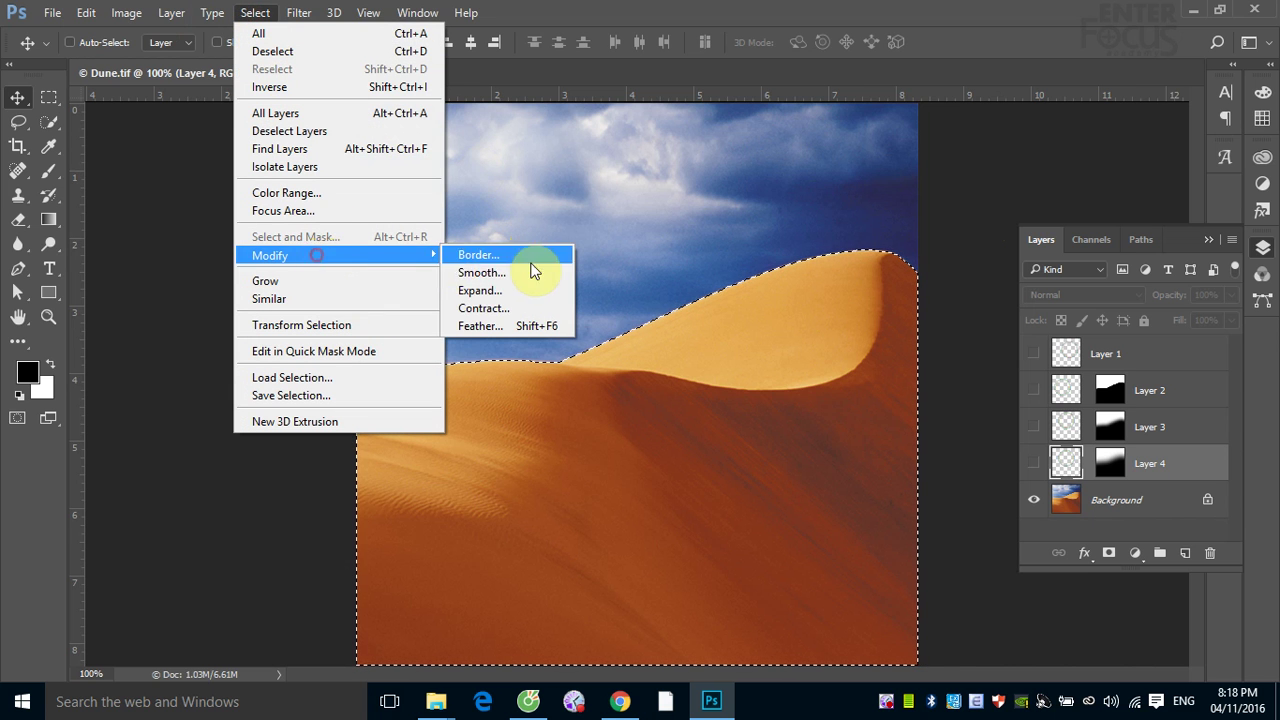
pyautogui.click(476, 290)
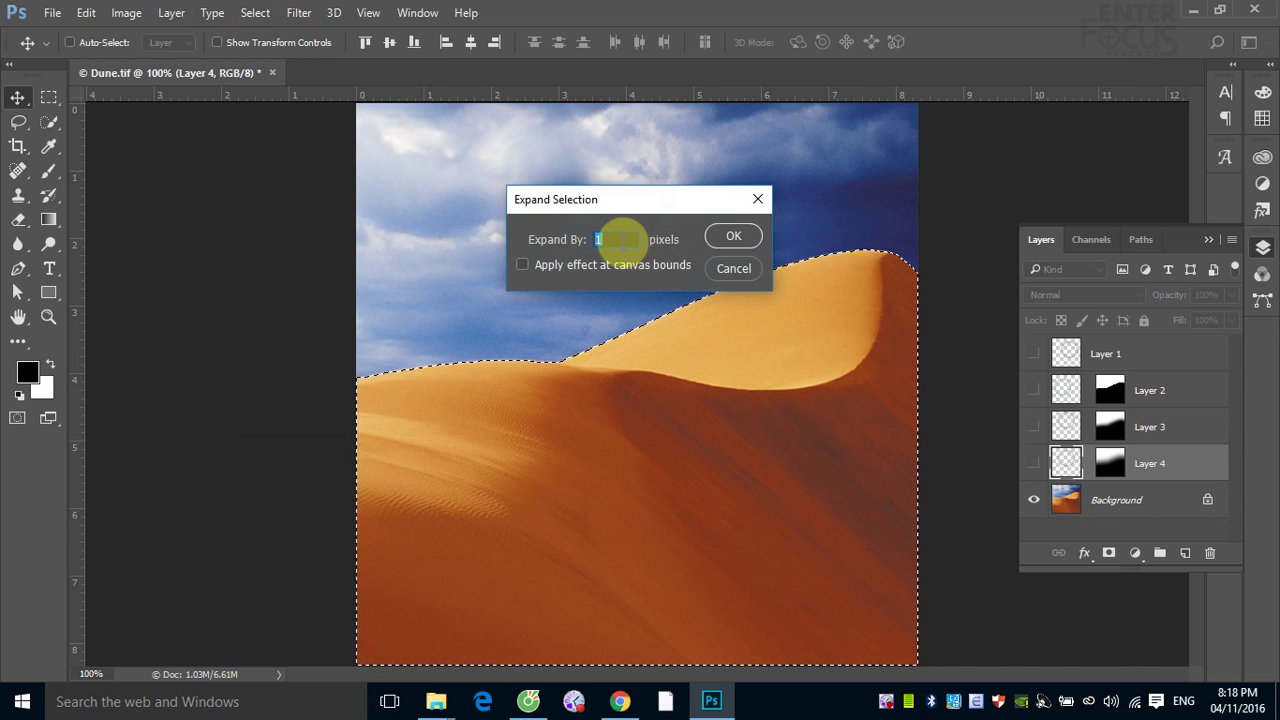
pyautogui.click(620, 239)
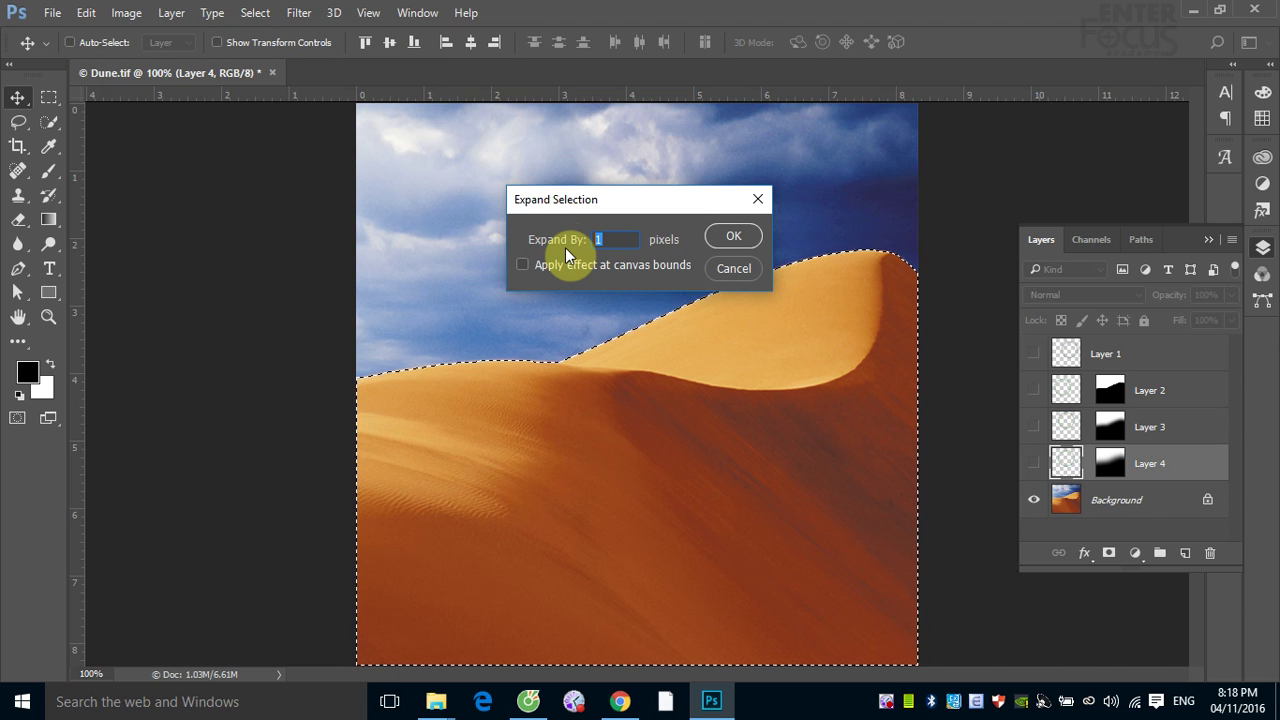
pyautogui.write('30')
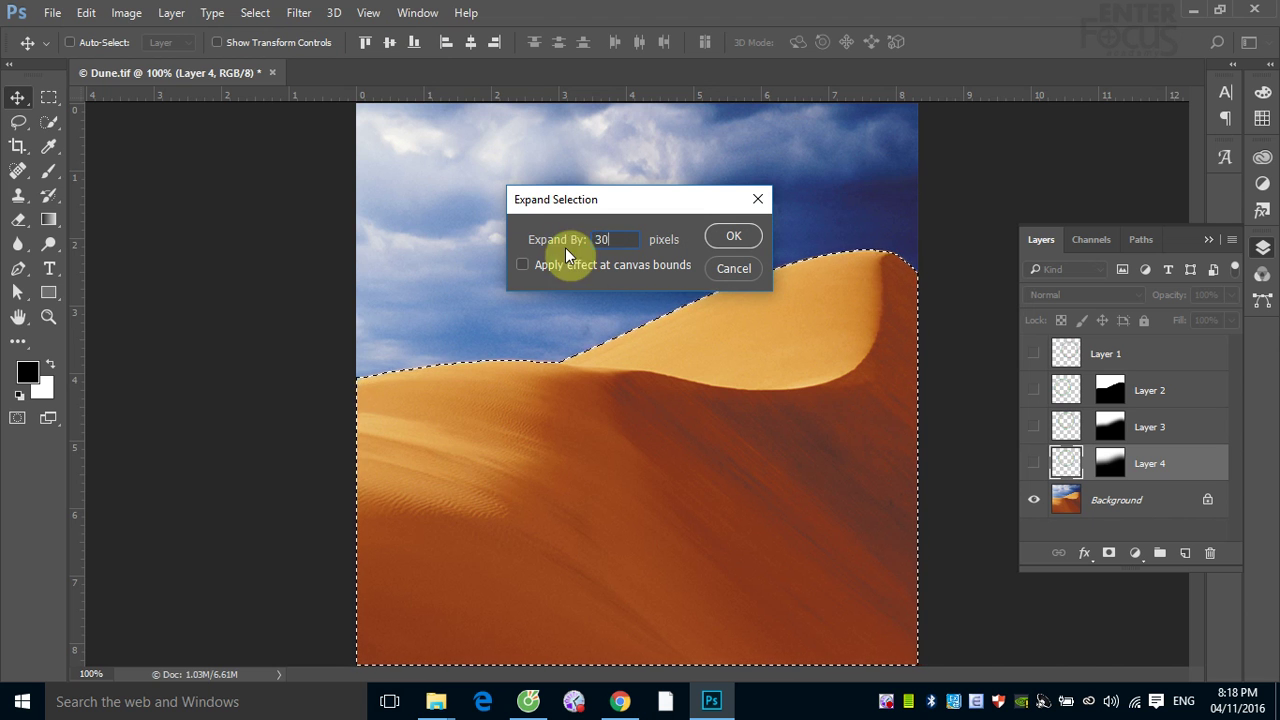
pyautogui.press('Return')
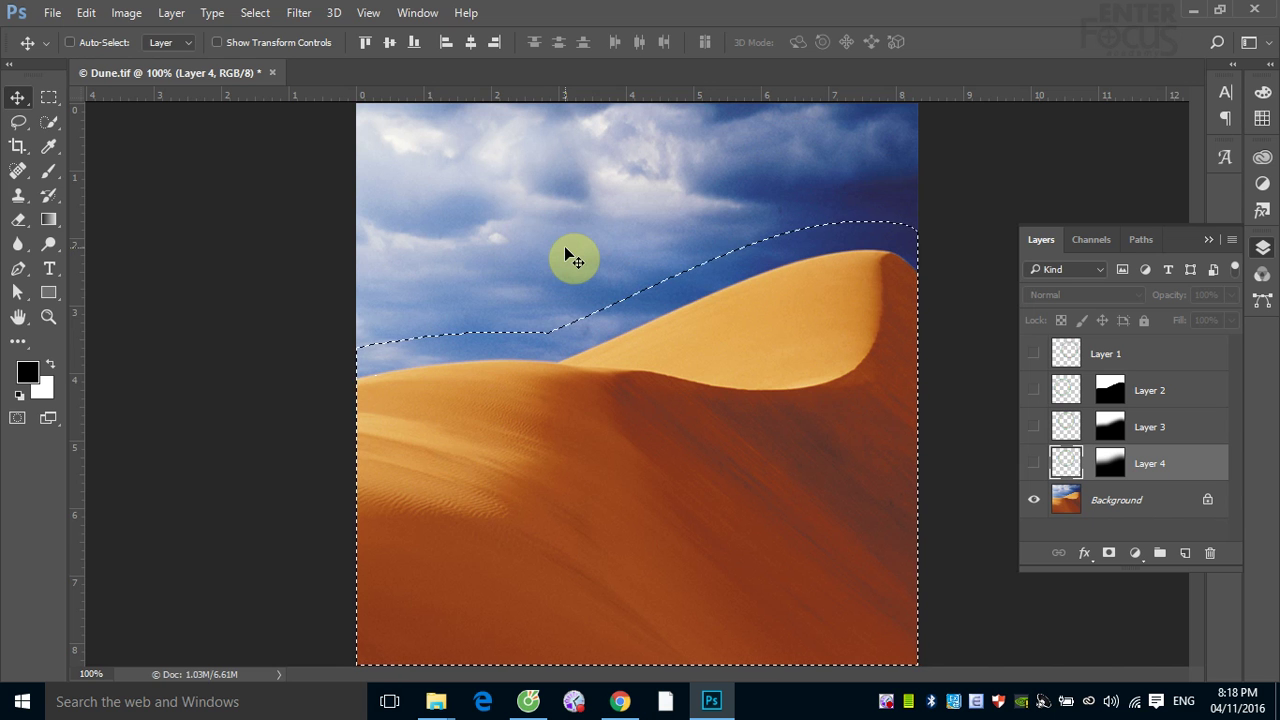
pyautogui.click(254, 12)
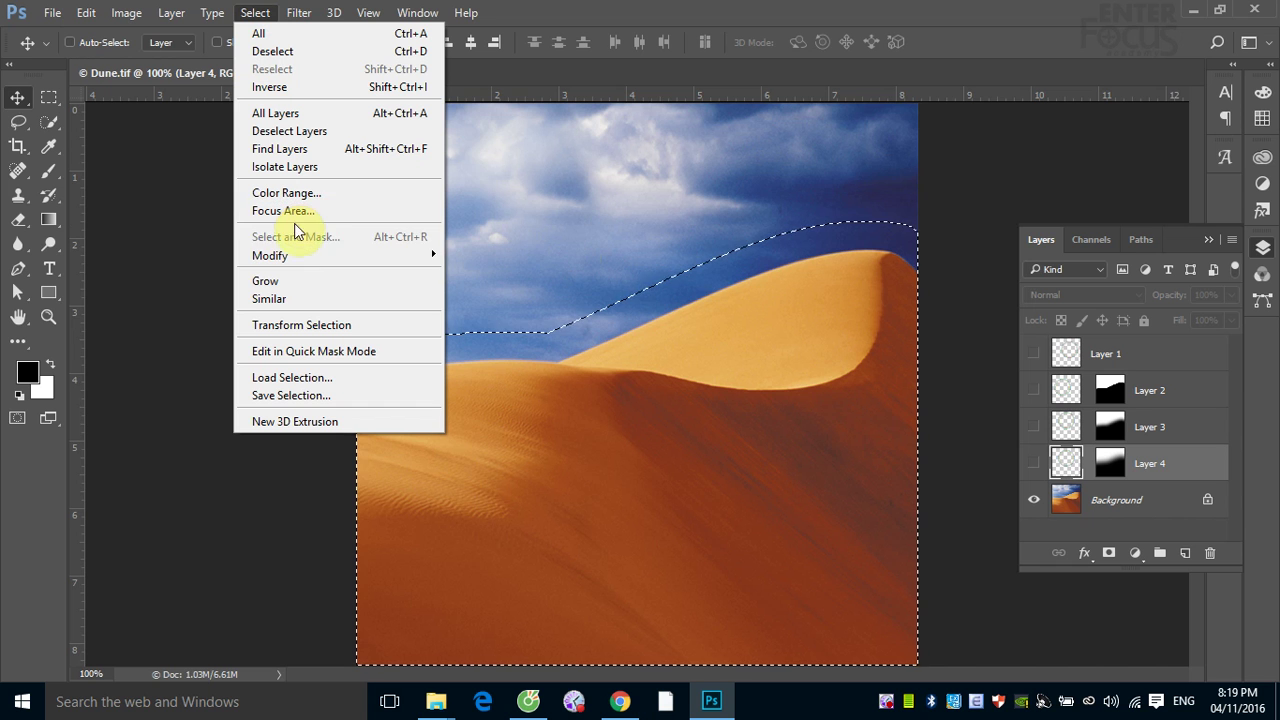
pyautogui.moveTo(270, 255)
pyautogui.click(502, 328)
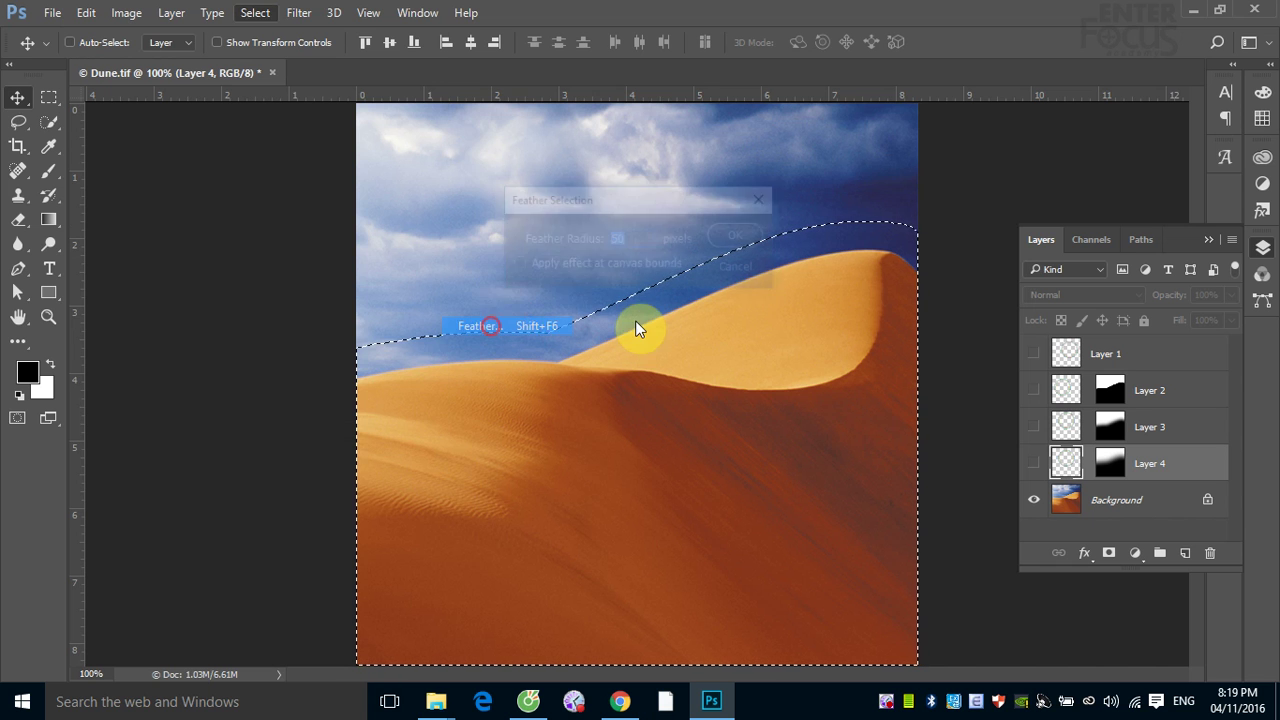
pyautogui.write('30')
pyautogui.press('Return')
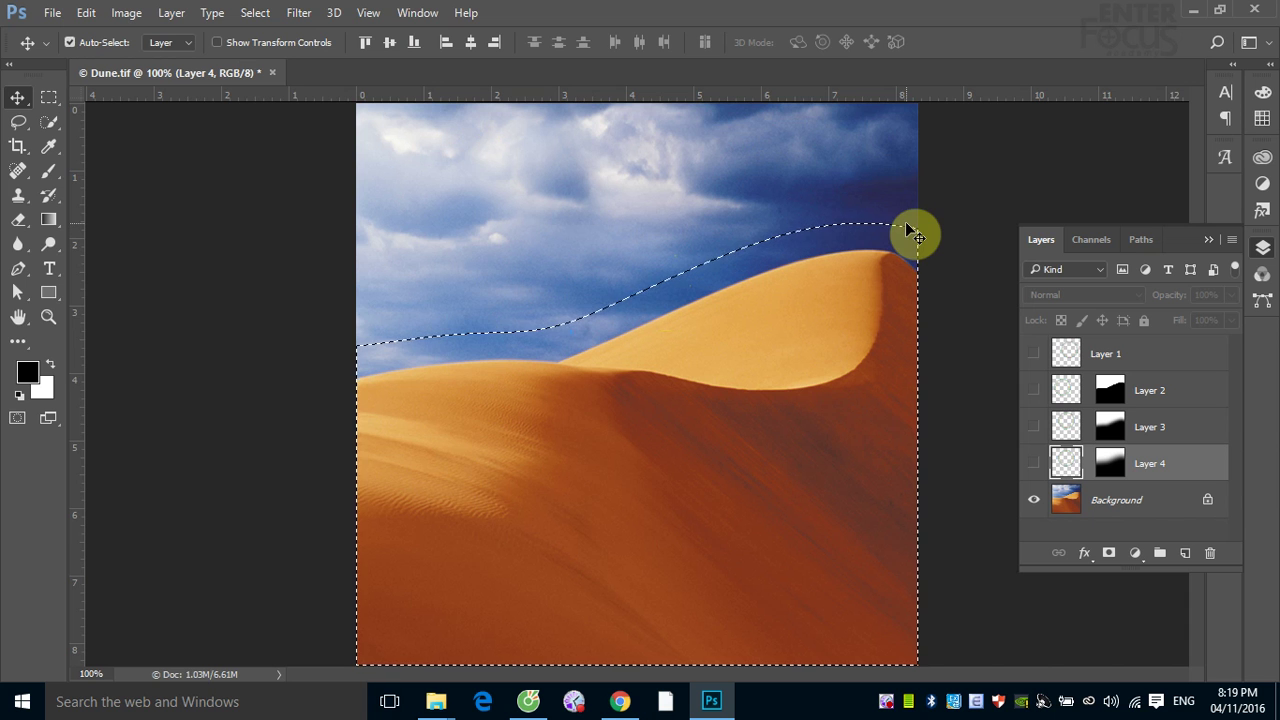
# - Invert the selection to the sky and paste the rainbow into it on Layer 5
pyautogui.hotkey('ctrl', 'shift', 'i')
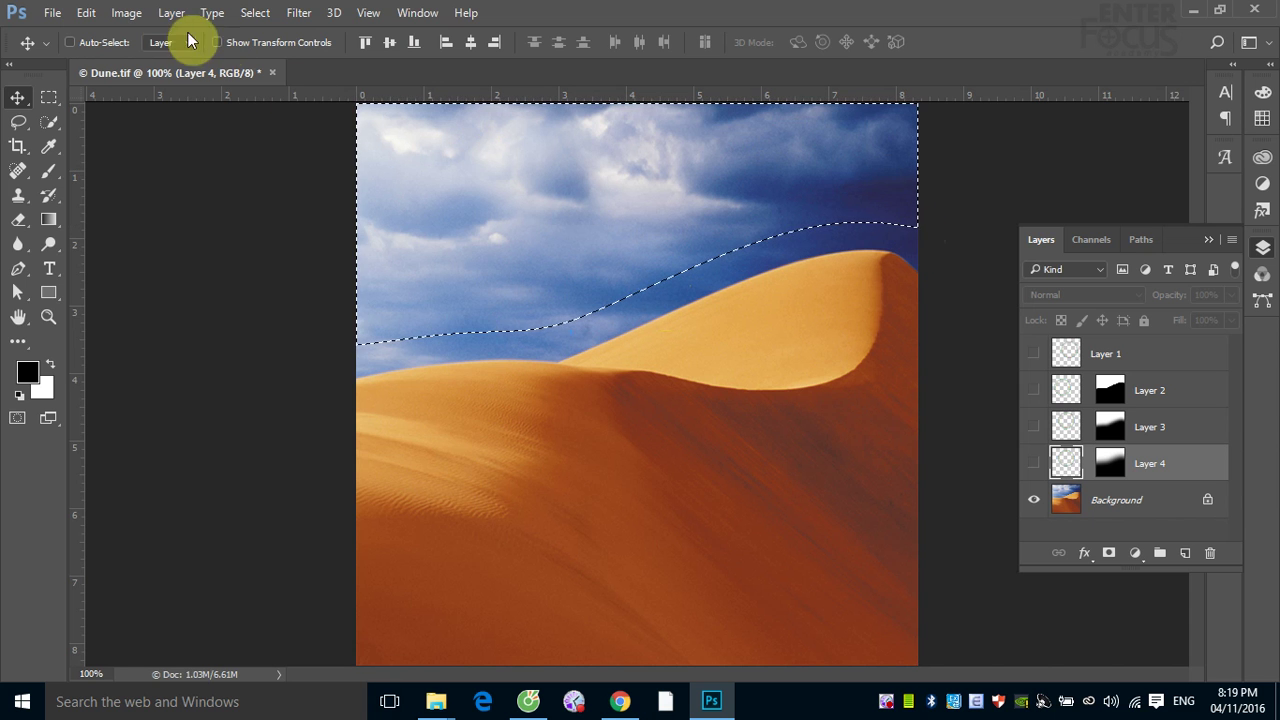
pyautogui.click(1137, 500)
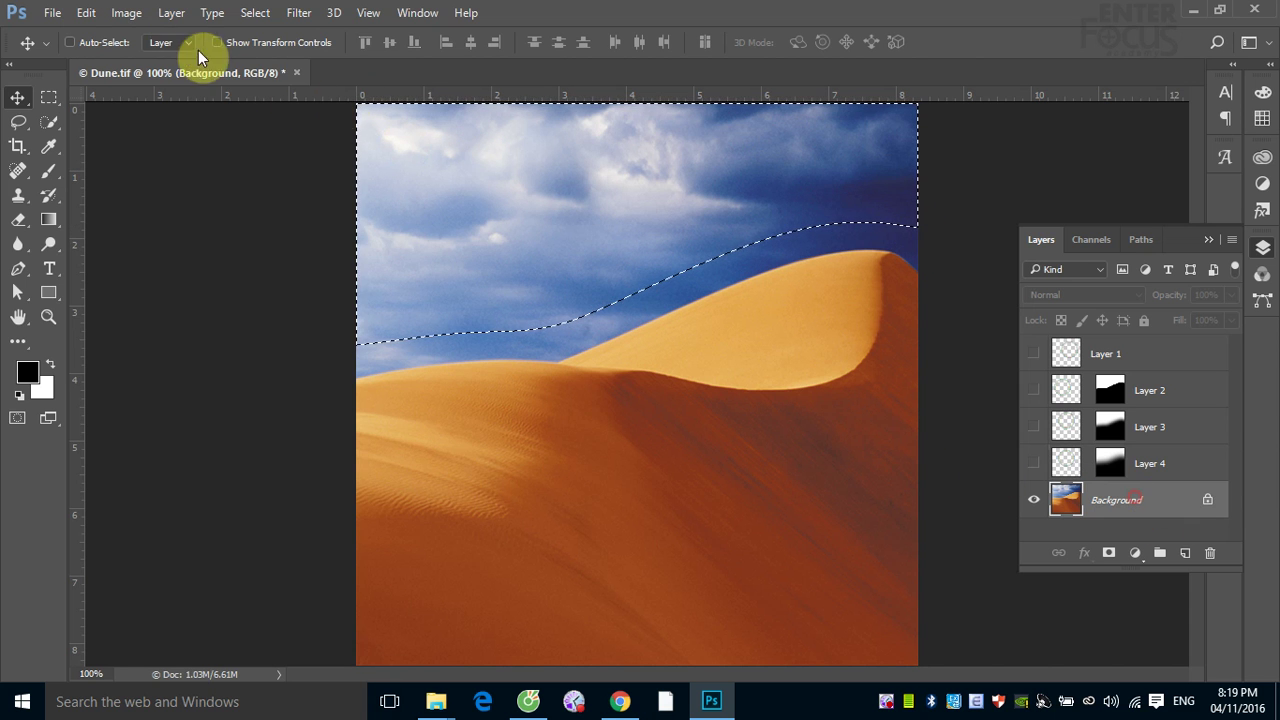
pyautogui.click(86, 12)
pyautogui.click(441, 205)
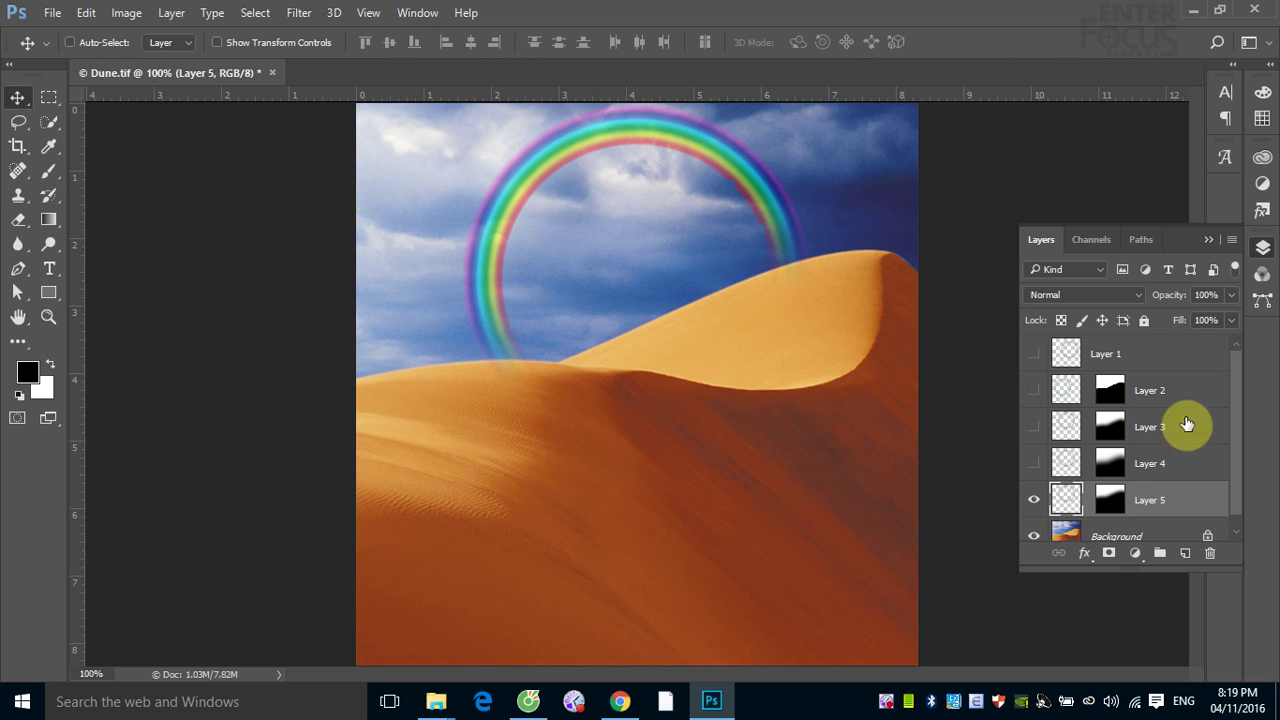
pyautogui.moveTo(1238, 392); pyautogui.dragTo(1240, 445)
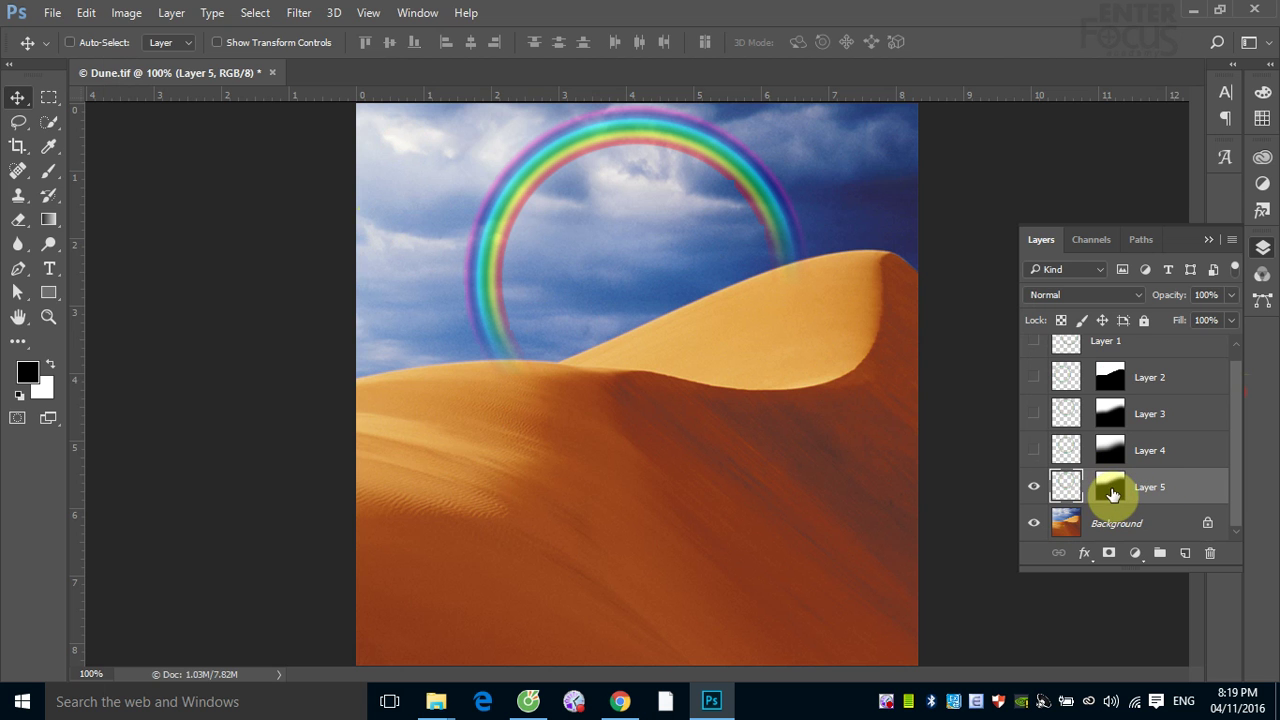
# - Switch the Layers panel to the largest thumbnail size through Panel Options
pyautogui.click(1232, 240)
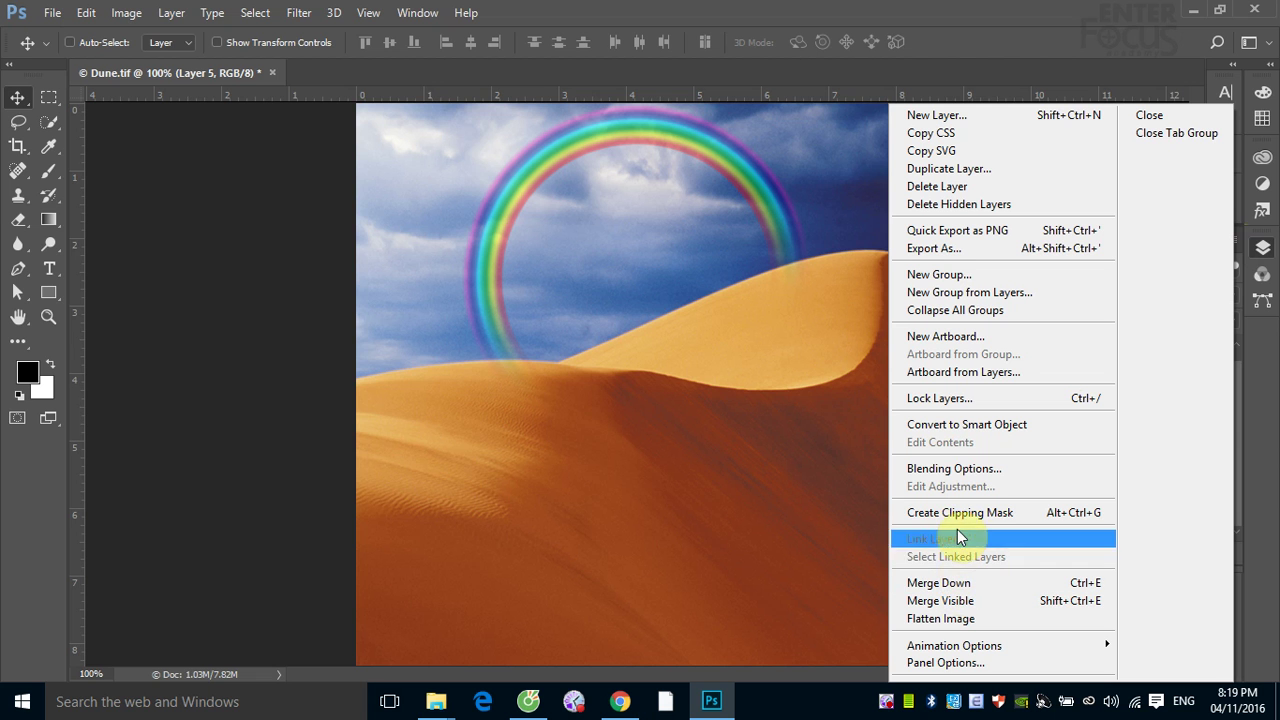
pyautogui.click(945, 663)
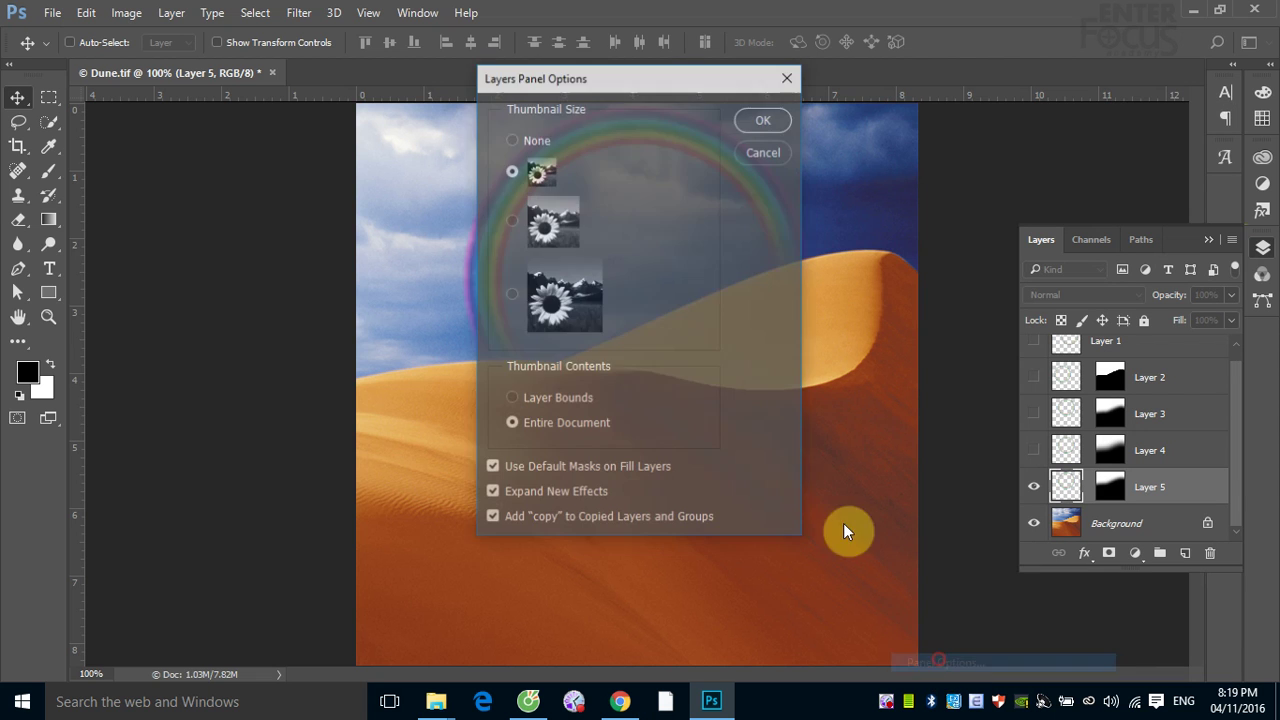
pyautogui.click(512, 296)
pyautogui.click(762, 118)
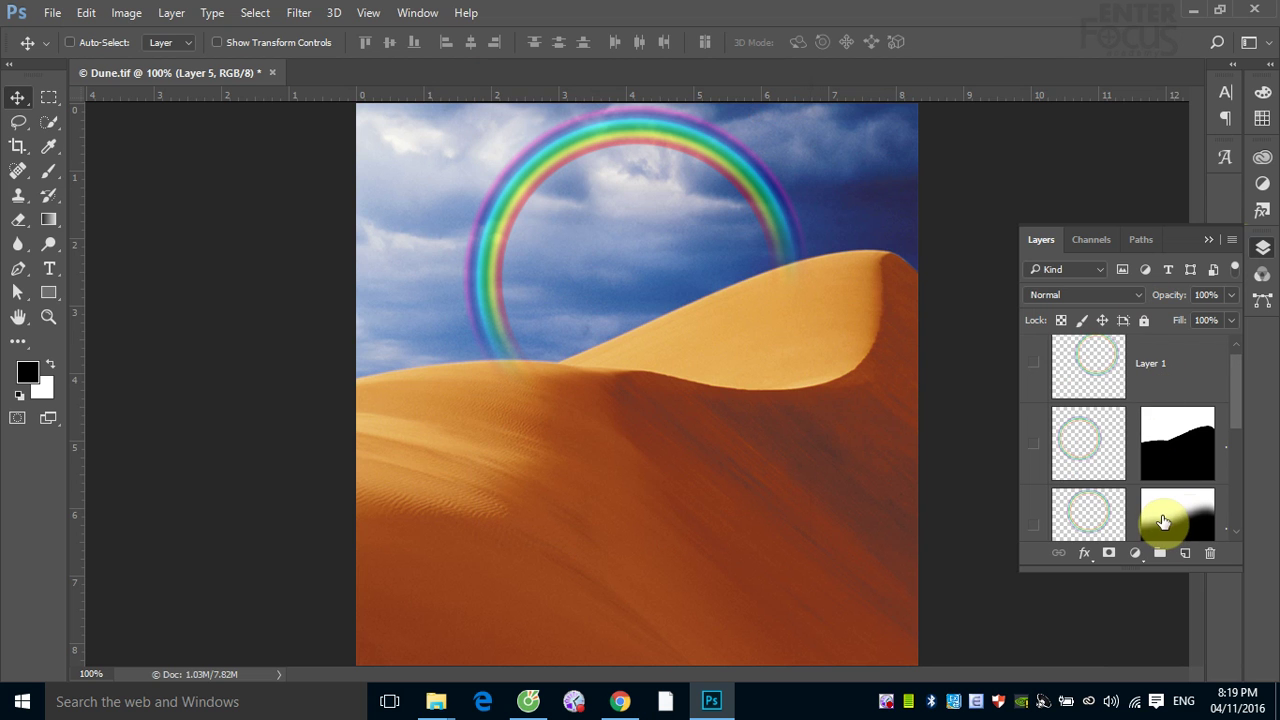
pyautogui.moveTo(1240, 397); pyautogui.dragTo(1243, 506)
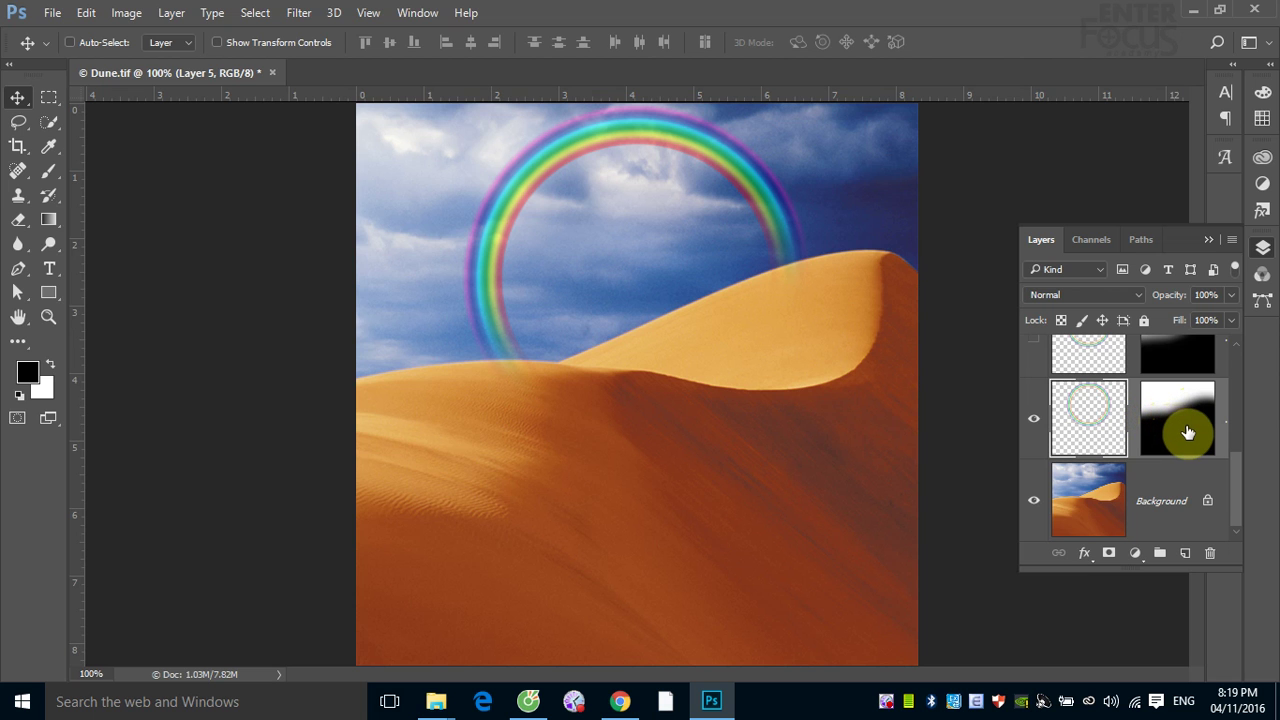
pyautogui.keyDown('shift'); pyautogui.click(1188, 432); pyautogui.keyUp('shift')
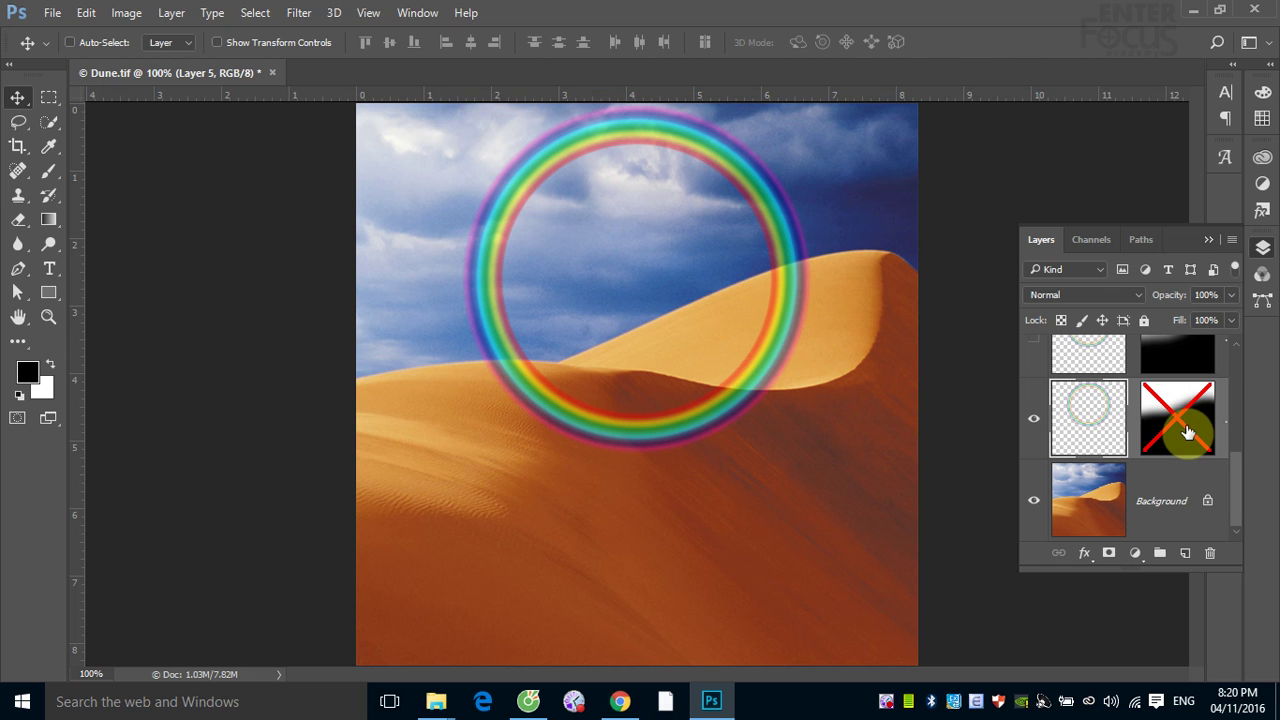
pyautogui.keyDown('shift'); pyautogui.click(1188, 432); pyautogui.keyUp('shift')
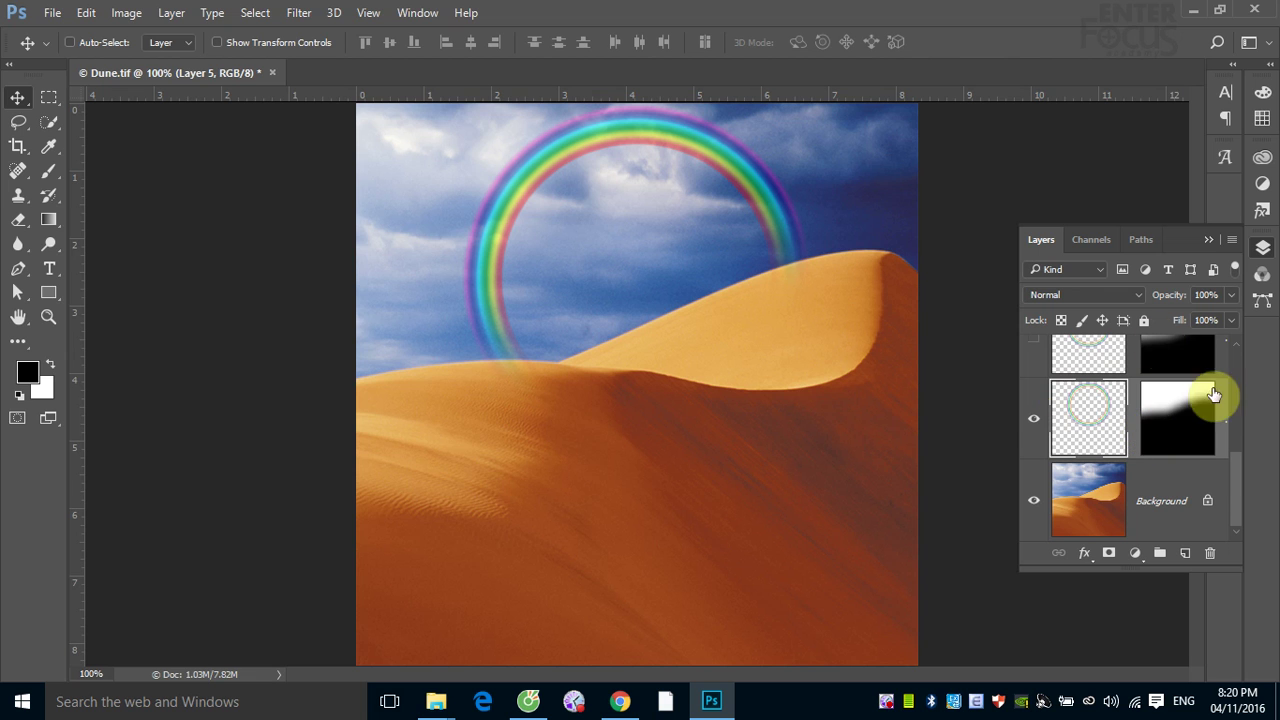
pyautogui.moveTo(1236, 486)
pyautogui.mouseDown()
pyautogui.moveTo(1234, 363)
pyautogui.moveTo(1246, 445)
pyautogui.moveTo(1249, 429)
pyautogui.mouseUp()
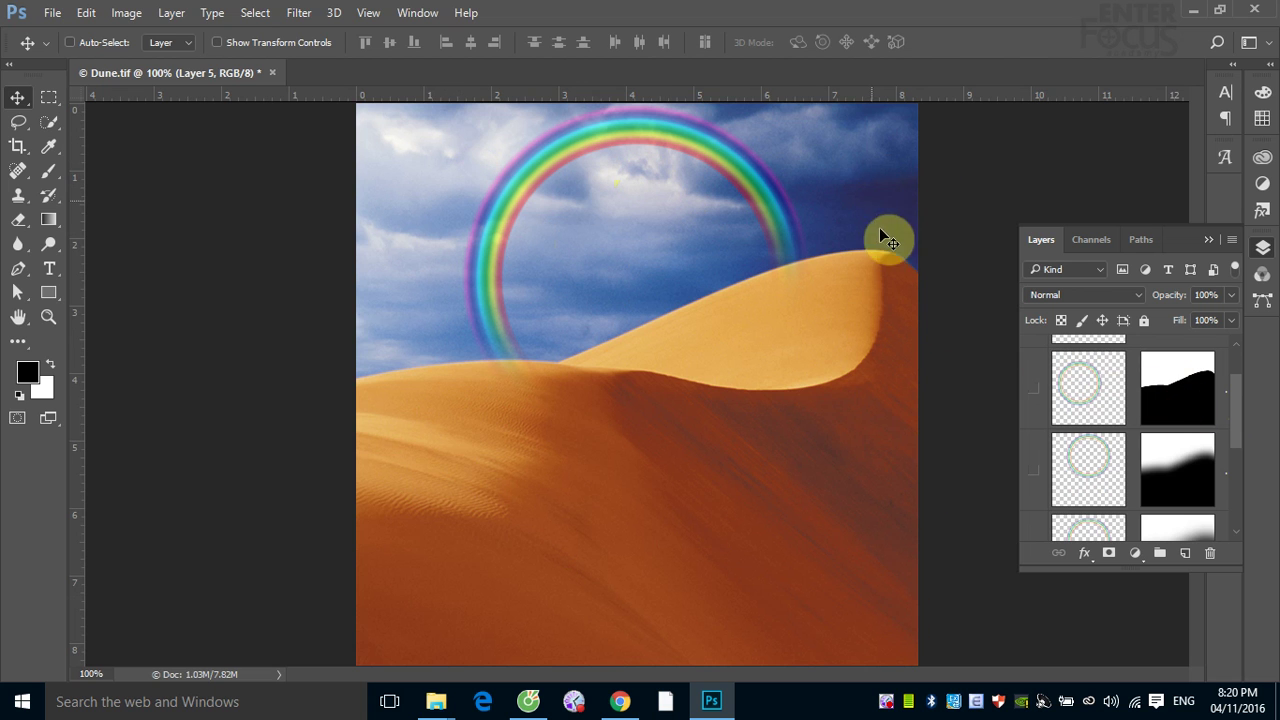
# - Select the rainbow layer and drag its arc lower and to the left over the dune
pyautogui.click(1066, 380)
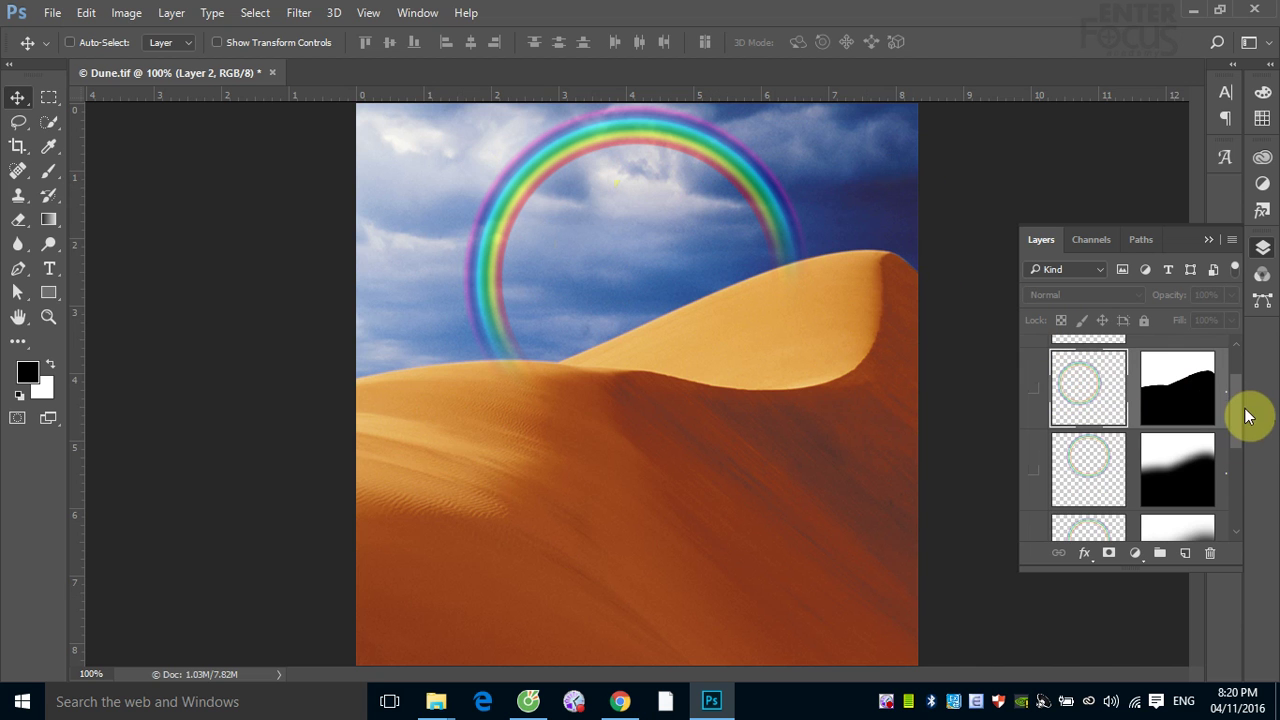
pyautogui.moveTo(1231, 400); pyautogui.dragTo(1226, 506)
pyautogui.click(1071, 420)
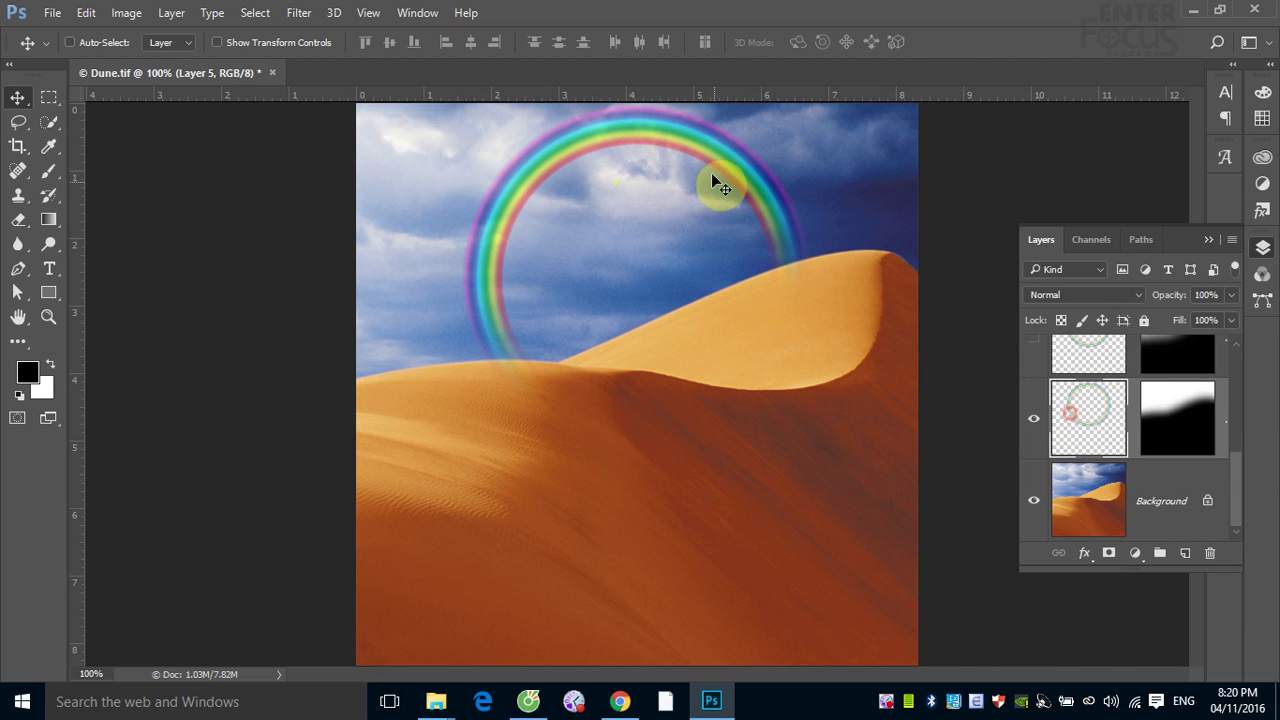
pyautogui.moveTo(720, 171)
pyautogui.mouseDown()
pyautogui.moveTo(571, 190)
pyautogui.moveTo(711, 176)
pyautogui.moveTo(791, 189)
pyautogui.moveTo(657, 210)
pyautogui.moveTo(811, 200)
pyautogui.moveTo(707, 233)
pyautogui.moveTo(623, 240)
pyautogui.moveTo(776, 207)
pyautogui.moveTo(684, 218)
pyautogui.mouseUp()
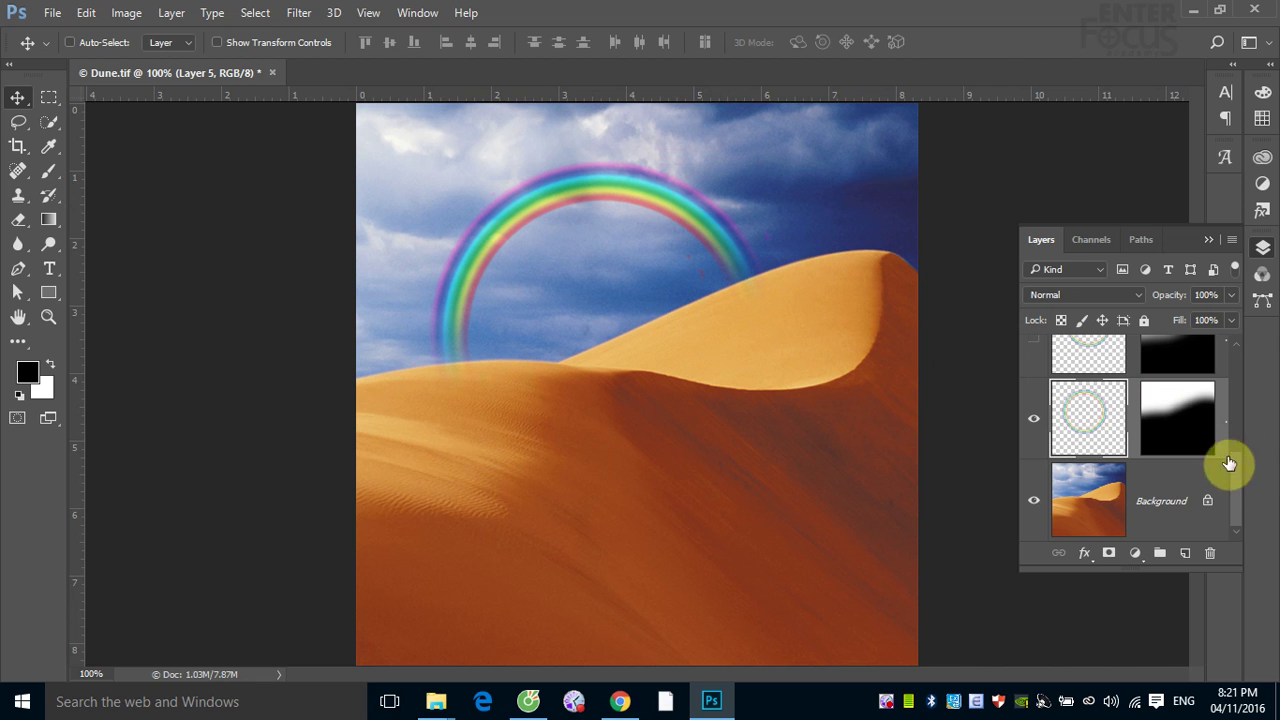
# - Set the Layers panel back to medium thumbnails in Panel Options
pyautogui.click(1231, 240)
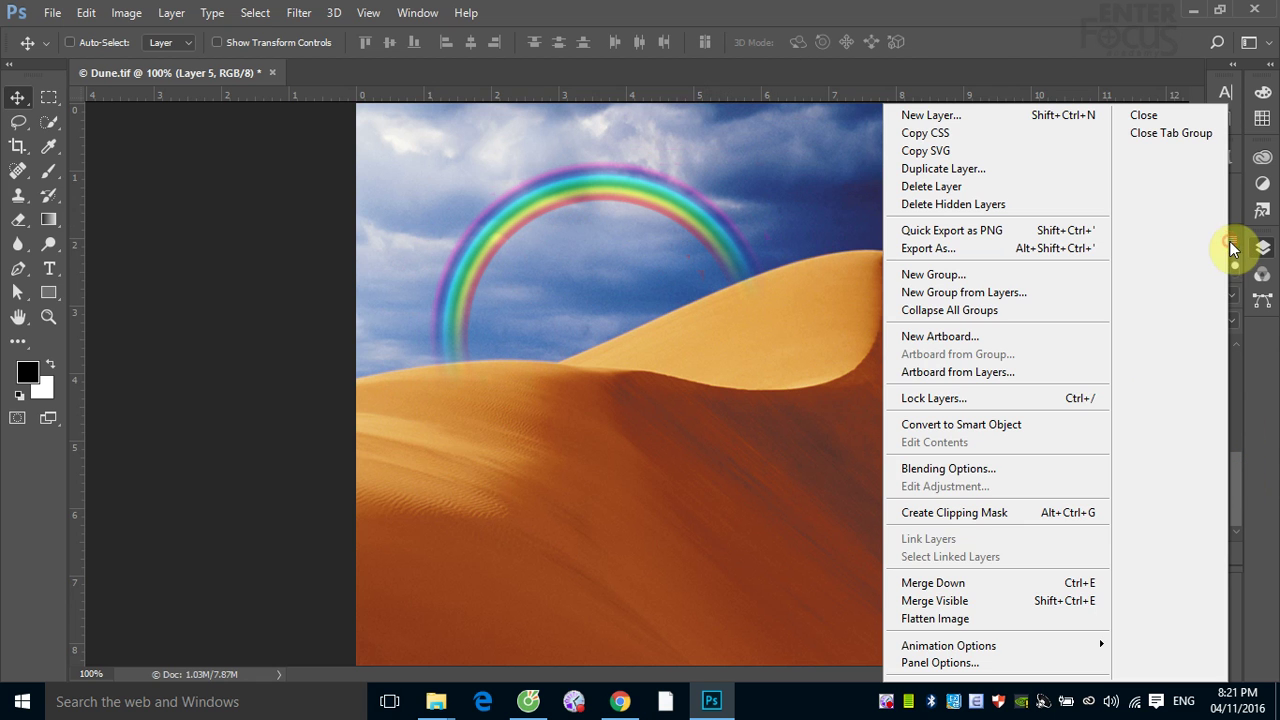
pyautogui.click(952, 663)
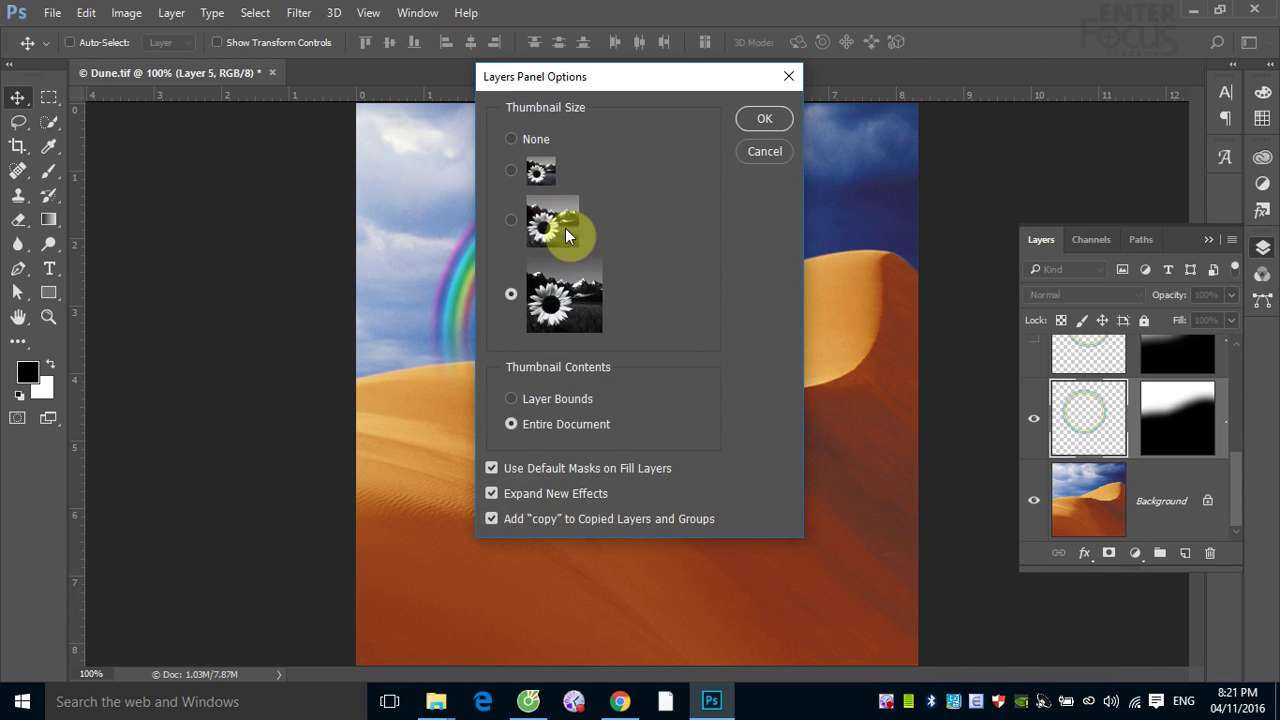
pyautogui.click(514, 221)
pyautogui.click(765, 119)
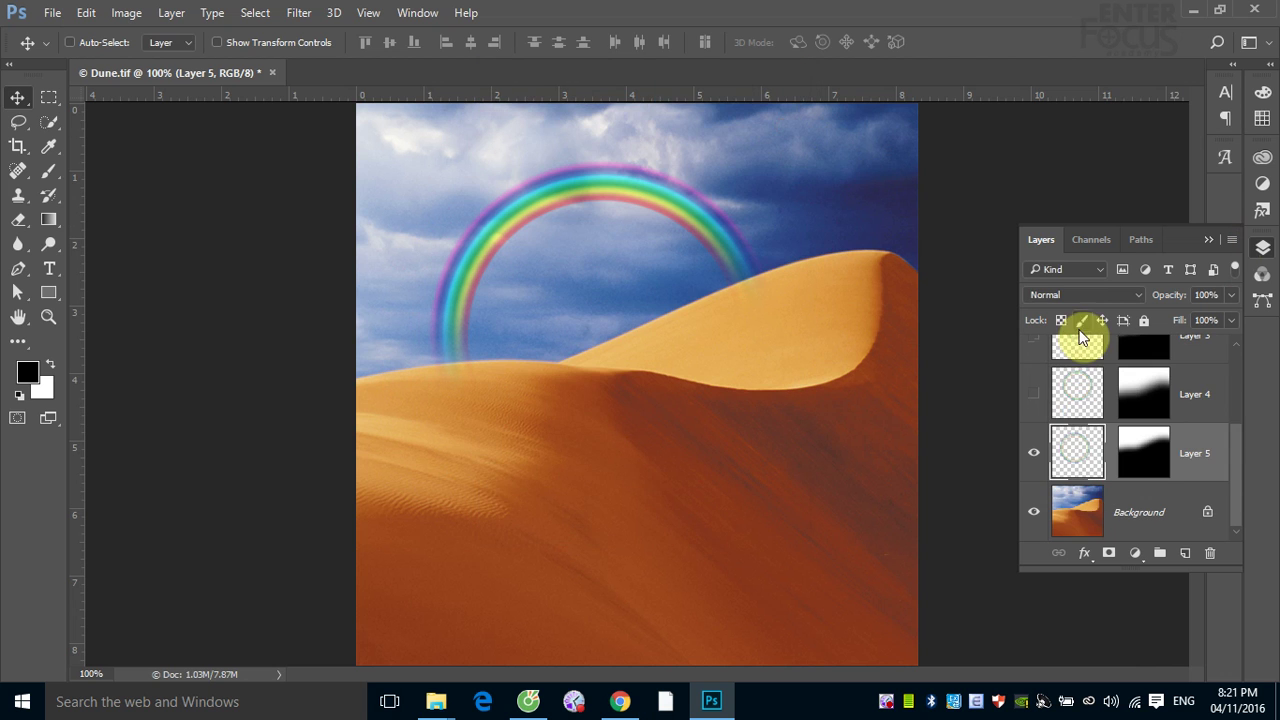
pyautogui.moveTo(1223, 451); pyautogui.dragTo(1230, 372)
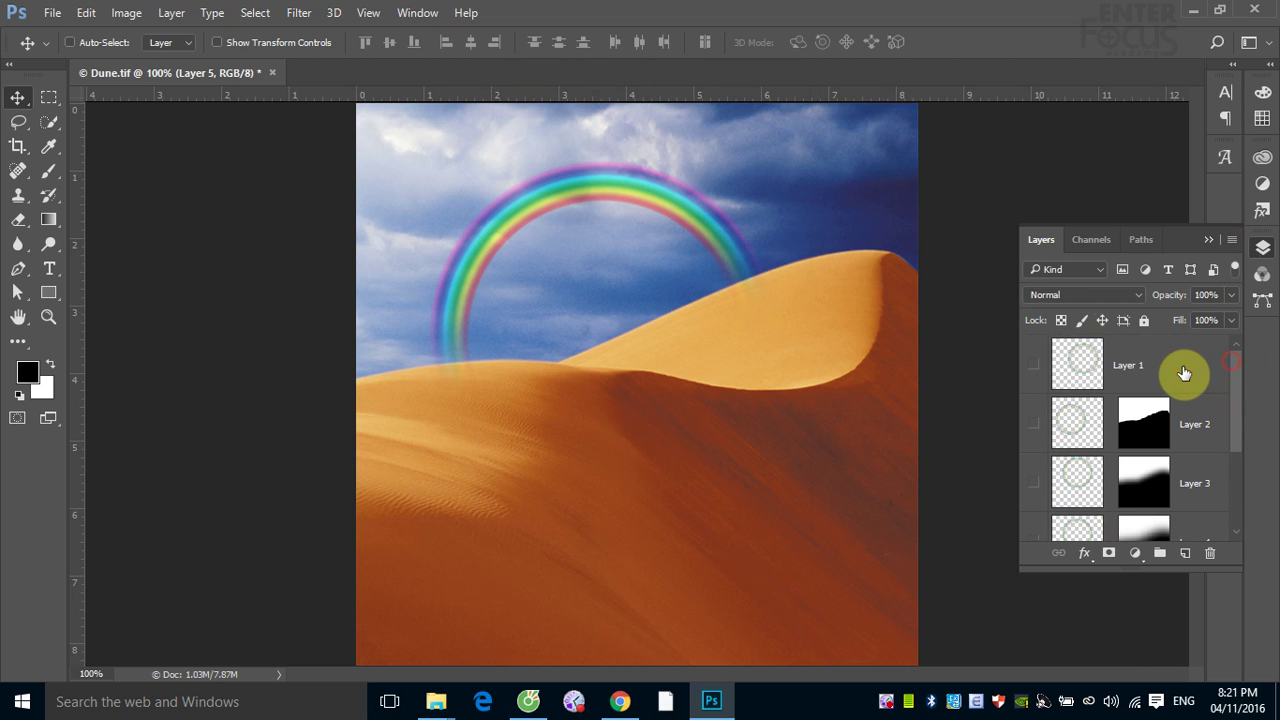
# - Select Layer 1 through Layer 5 and delete all the rainbow layers
pyautogui.click(1182, 368)
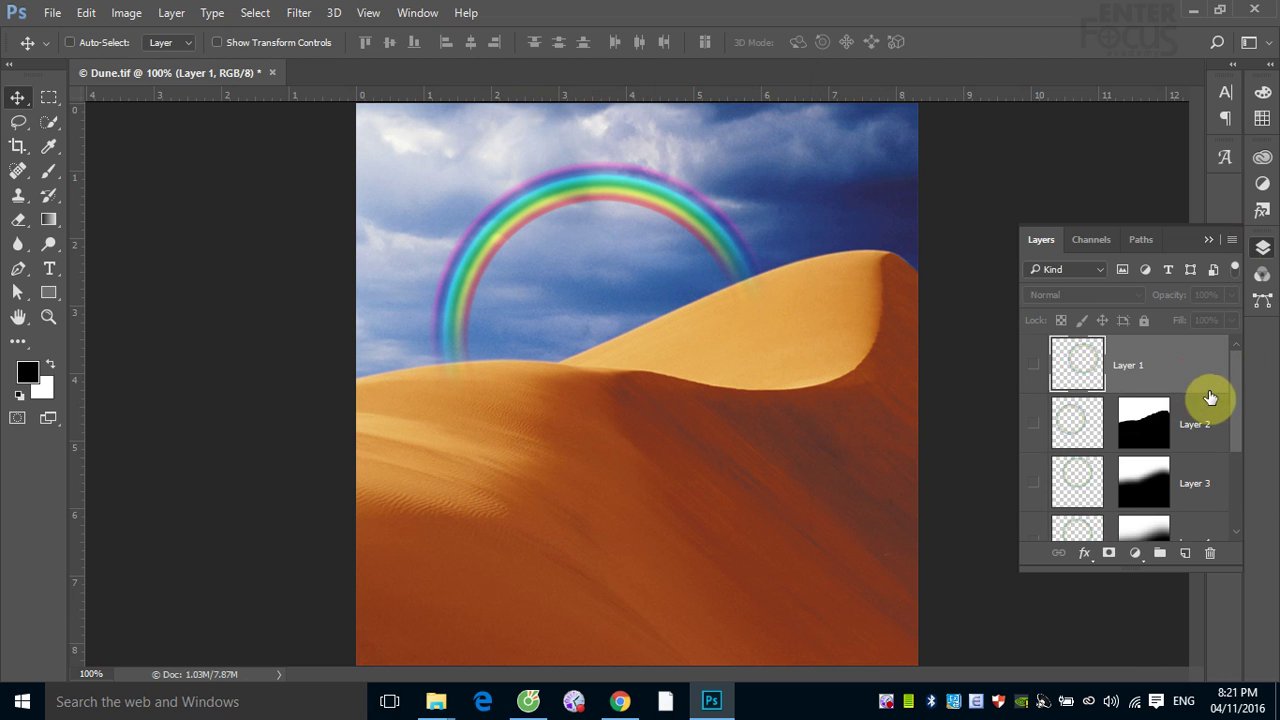
pyautogui.moveTo(1234, 400); pyautogui.dragTo(1234, 505)
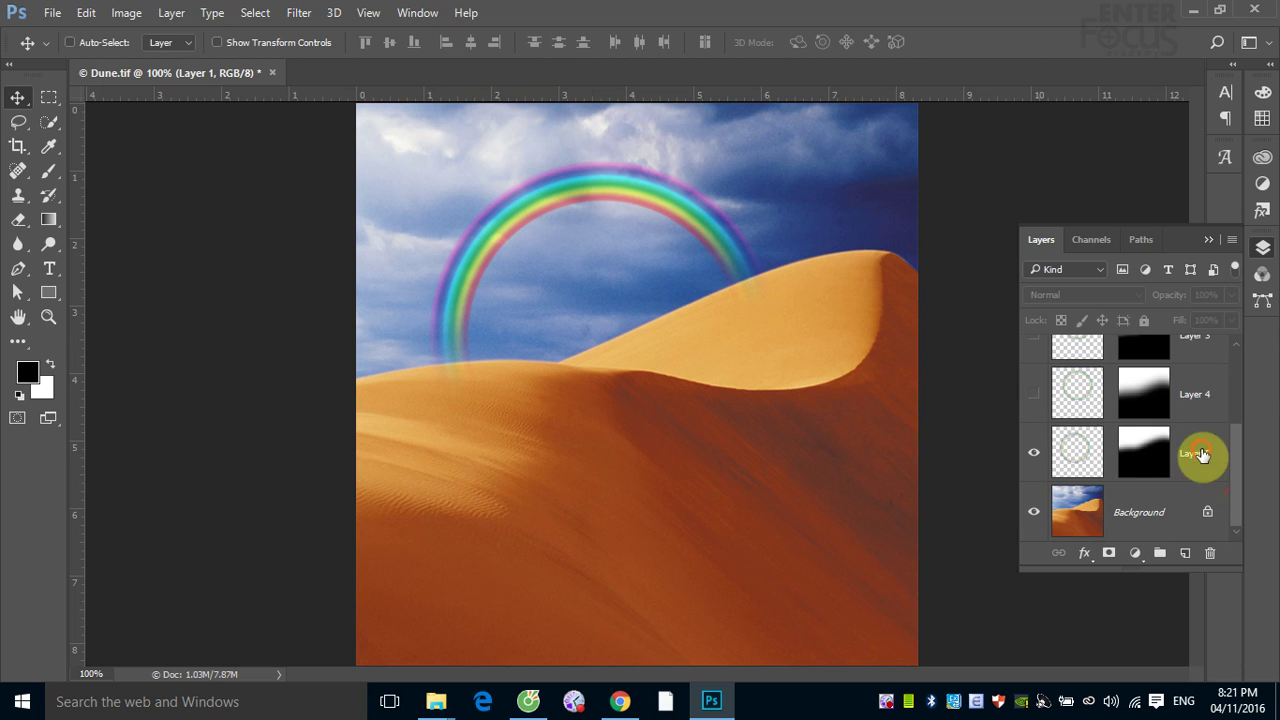
pyautogui.click(1200, 455)
pyautogui.press('Delete')
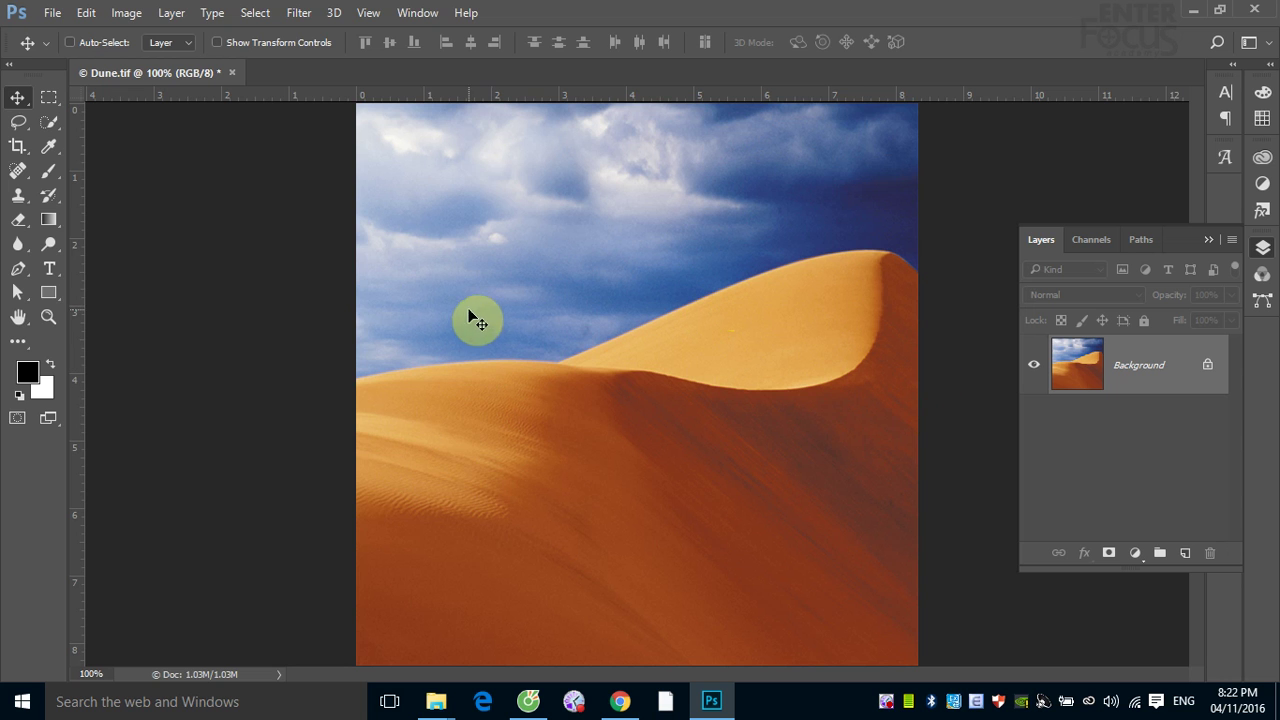
# - Select the whole dune with the Quick Selection tool
pyautogui.click(53, 124)
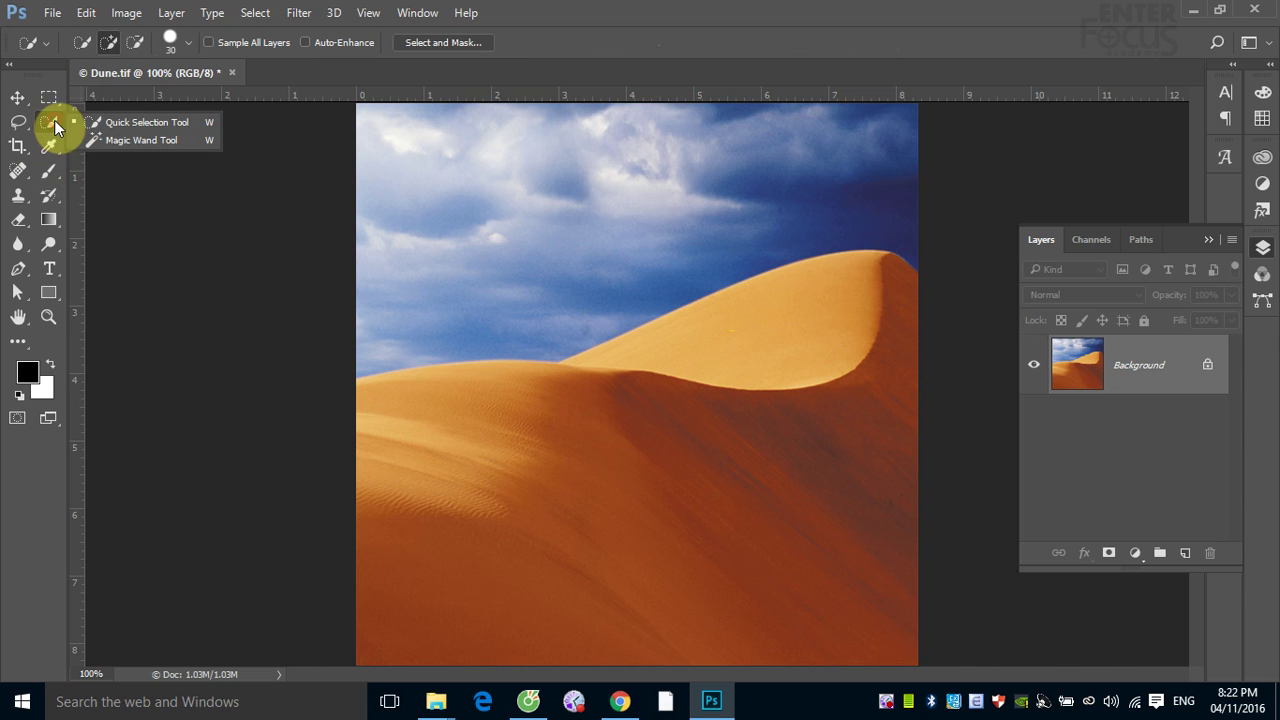
pyautogui.click(168, 122)
pyautogui.click(360, 411)
pyautogui.moveTo(446, 418)
pyautogui.mouseDown()
pyautogui.moveTo(671, 463)
pyautogui.moveTo(763, 346)
pyautogui.moveTo(826, 331)
pyautogui.mouseUp()
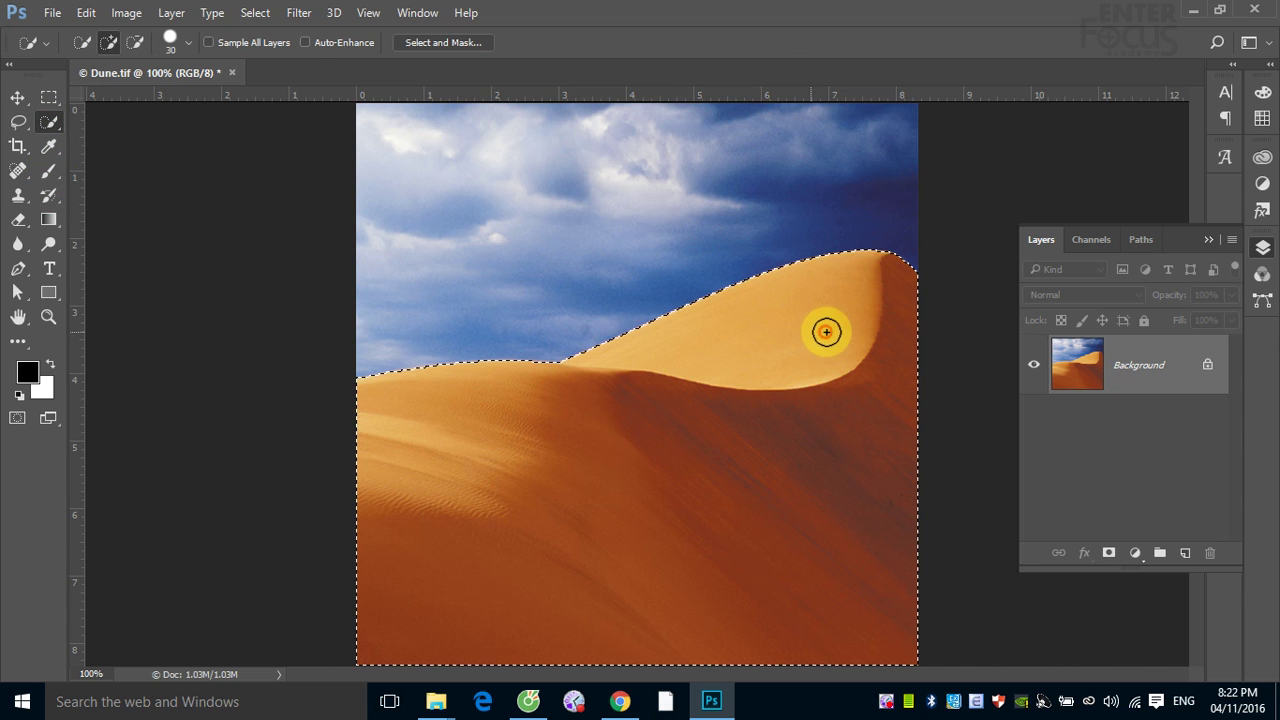
# - Expand the dune selection by 30 pixels and feather it by 30 pixels
pyautogui.click(255, 12)
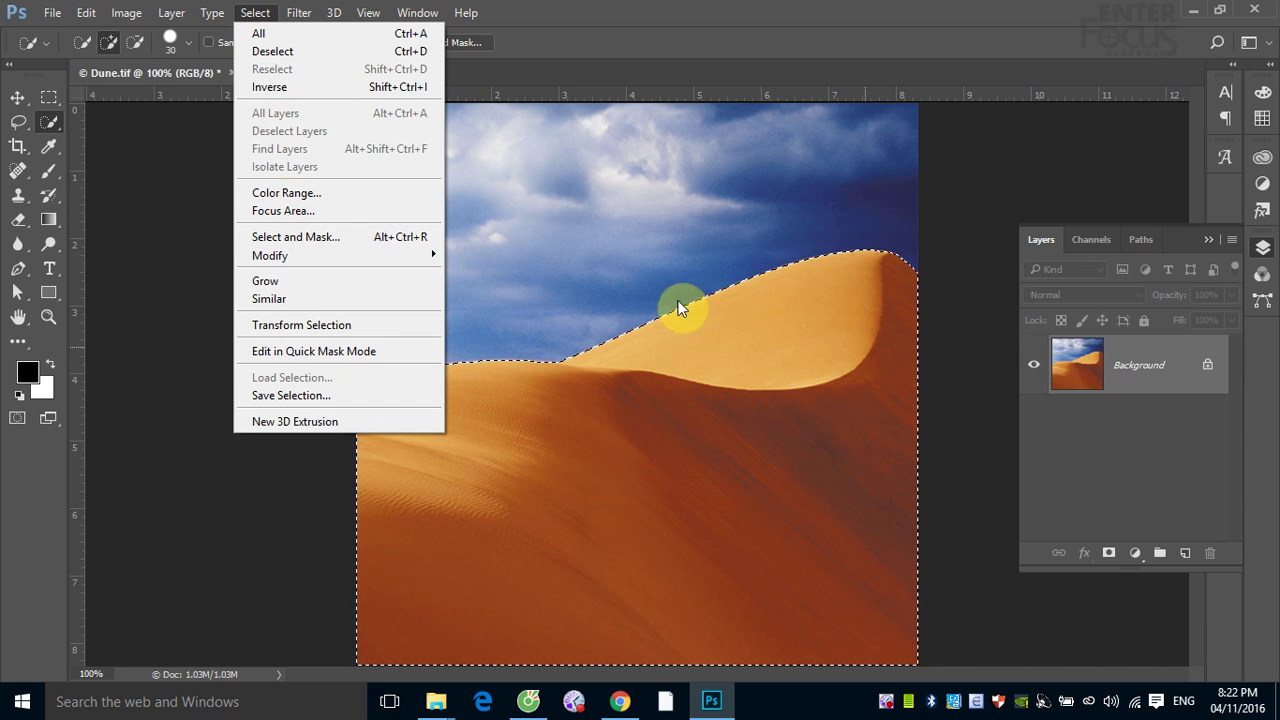
pyautogui.click(338, 255)
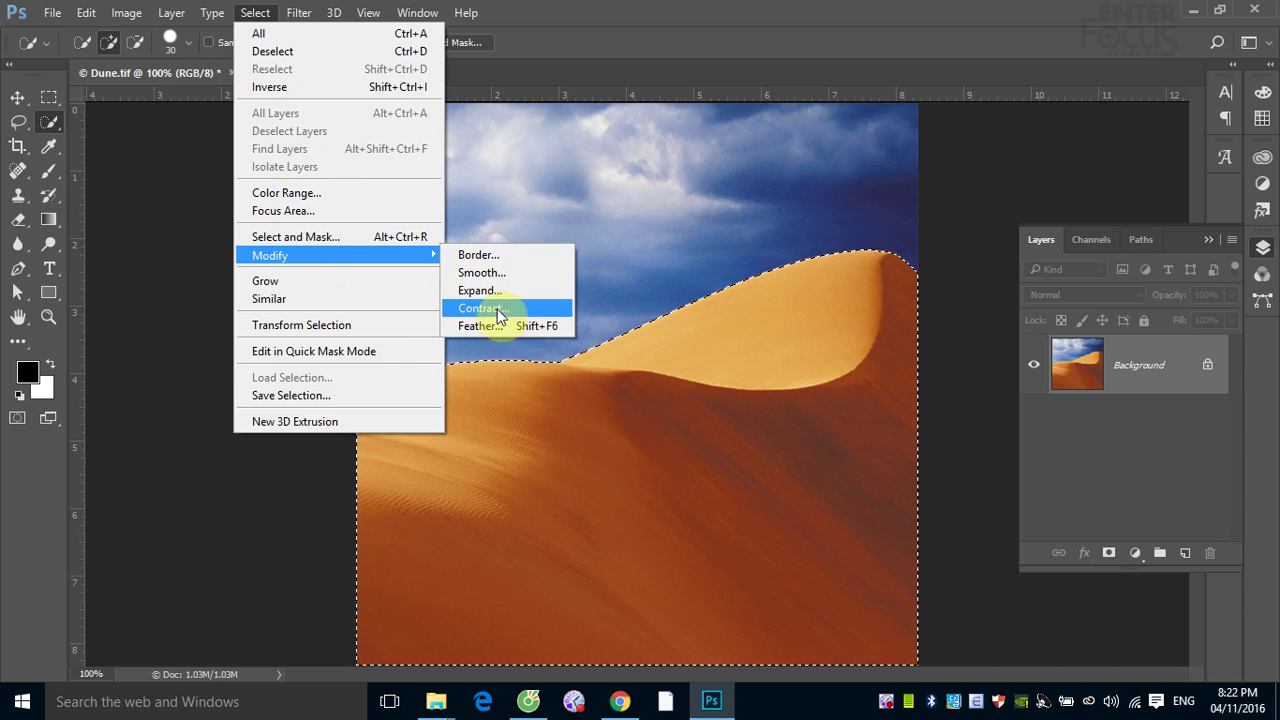
pyautogui.click(486, 290)
pyautogui.click(731, 238)
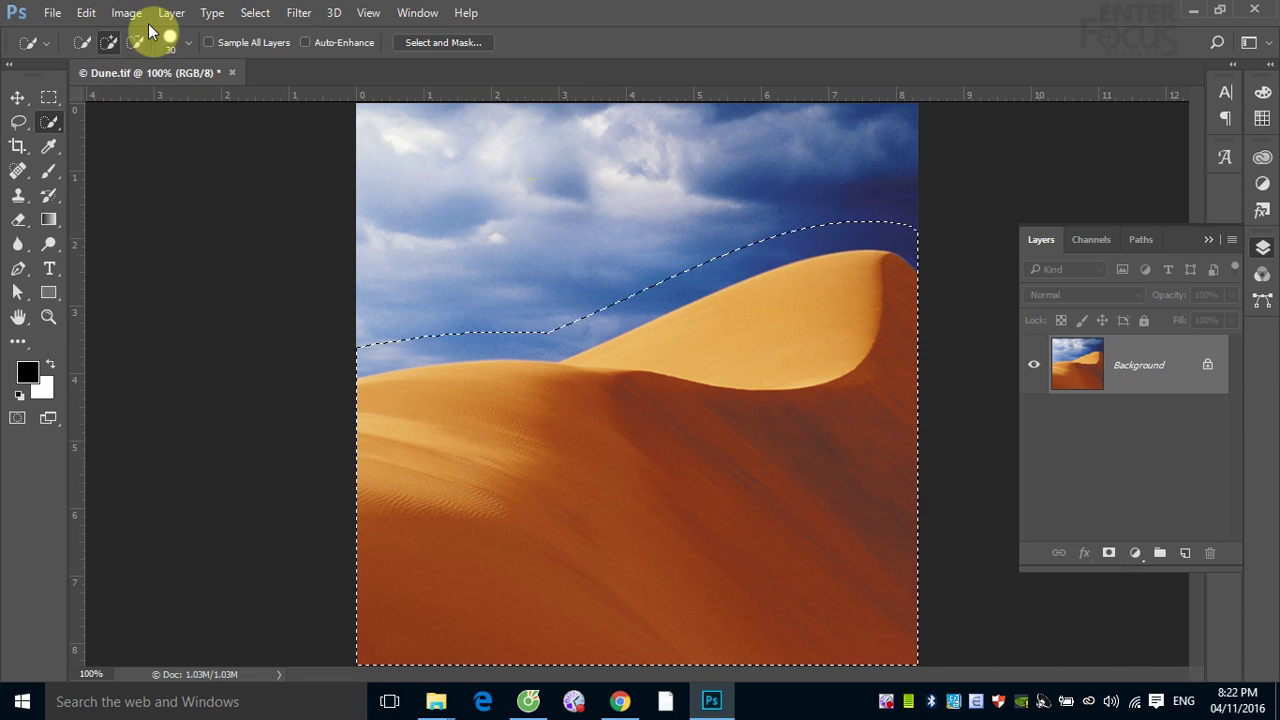
pyautogui.click(252, 14)
pyautogui.moveTo(270, 255)
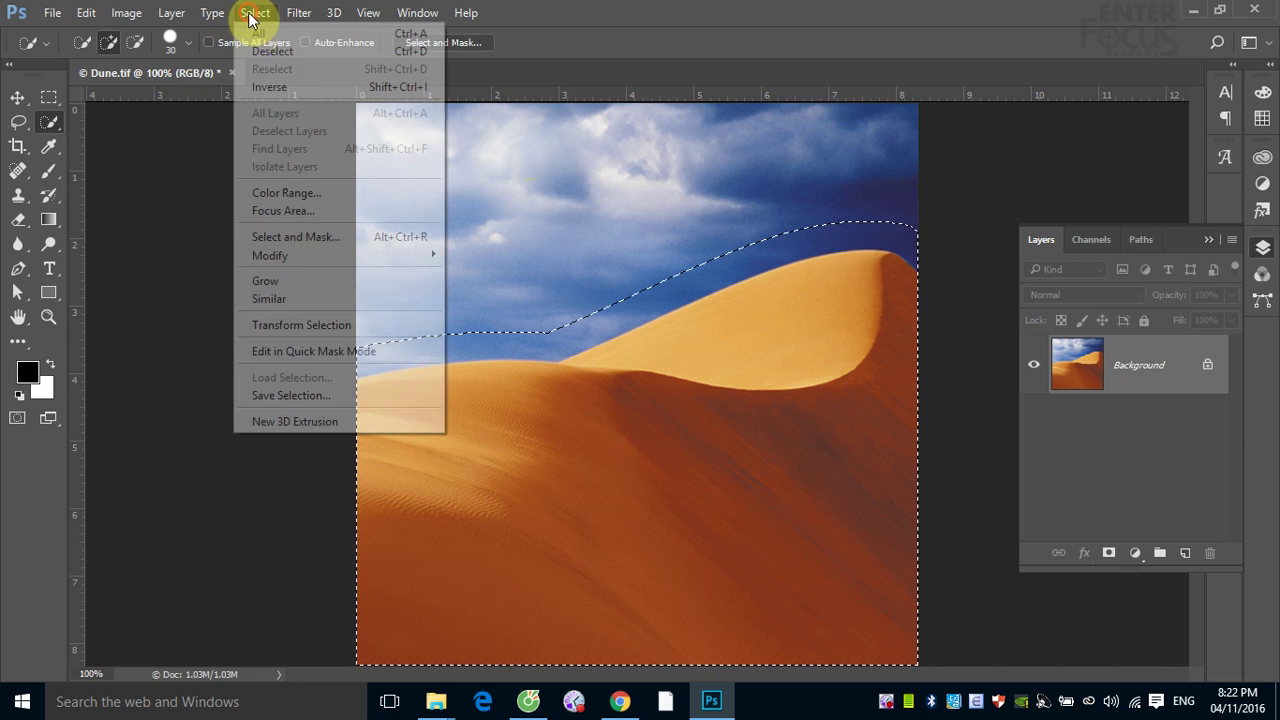
pyautogui.click(503, 327)
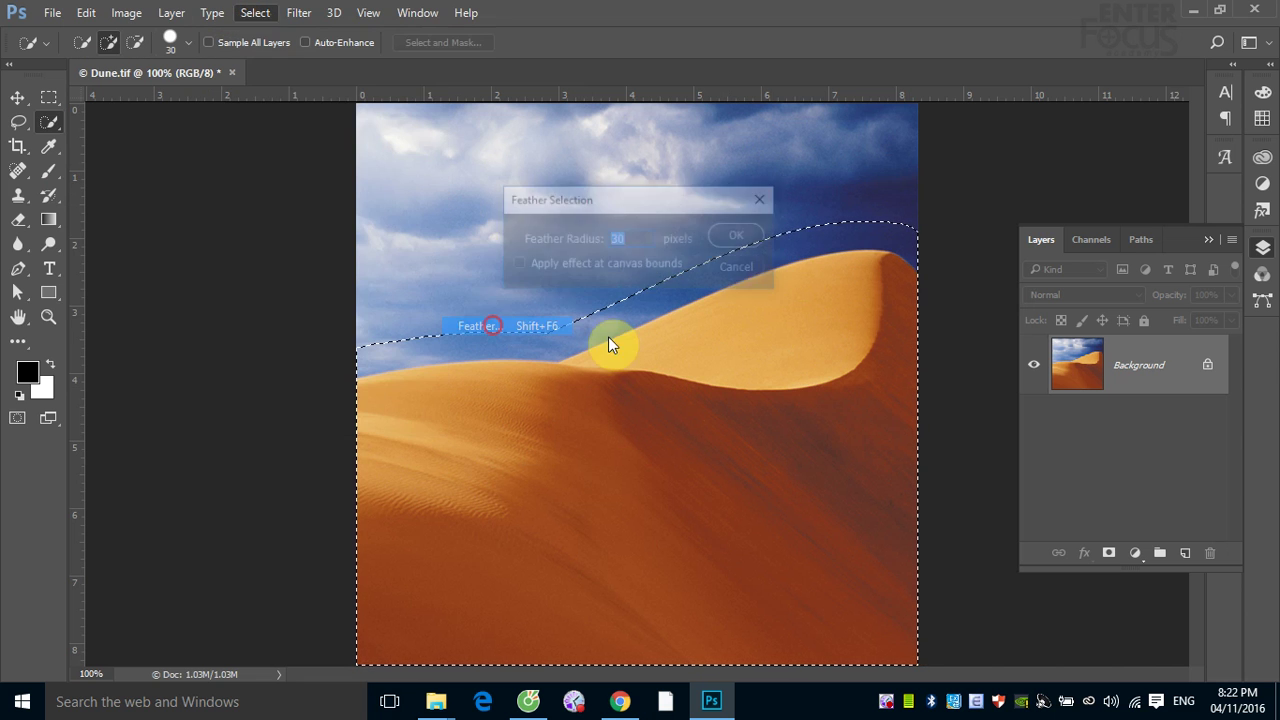
pyautogui.click(736, 238)
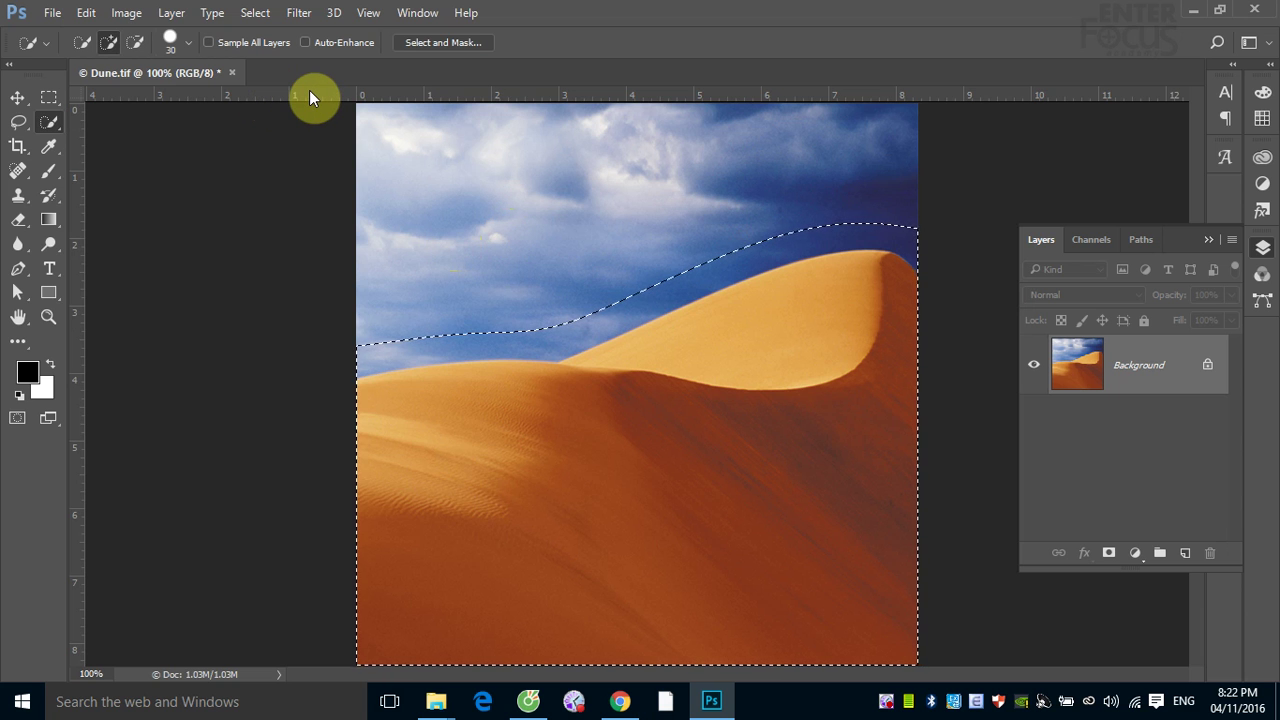
# - Copy the inverted sky selection onto Layer 1, then paste the rainbow ring as Layer 2
pyautogui.hotkey('ctrl', 'shift', 'i')
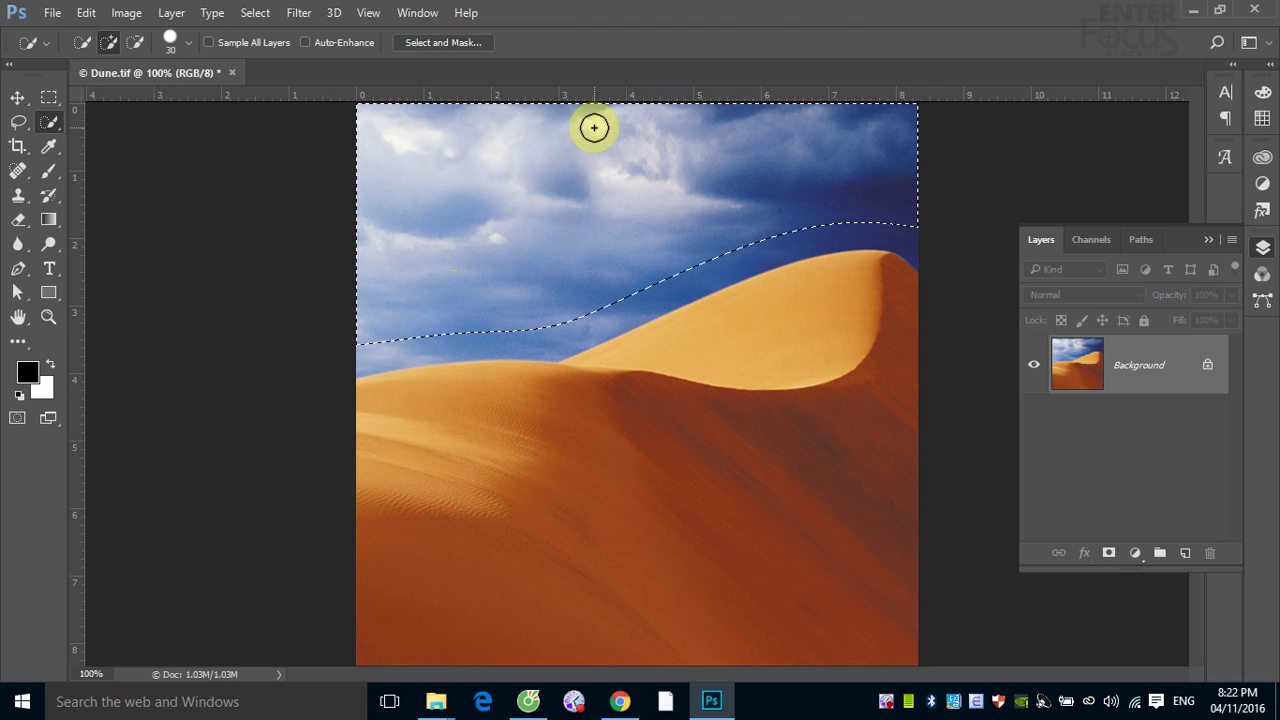
pyautogui.hotkey('ctrl', 'j')
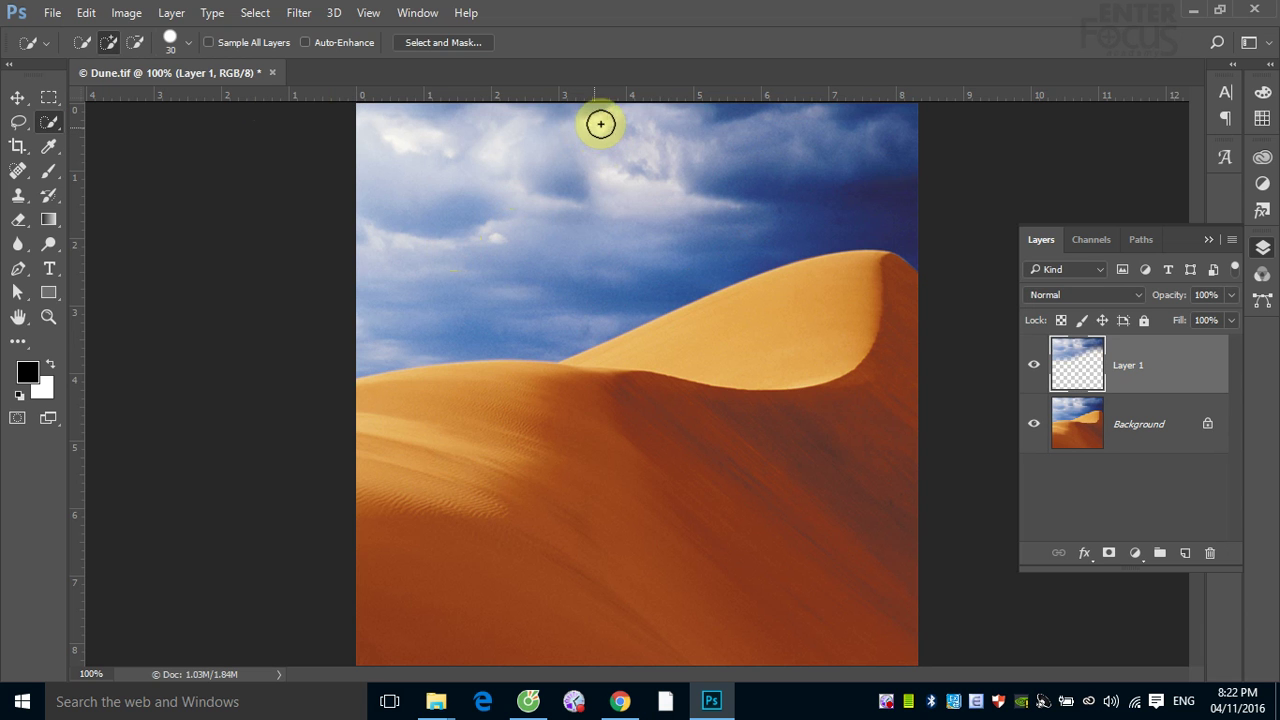
pyautogui.click(1034, 424)
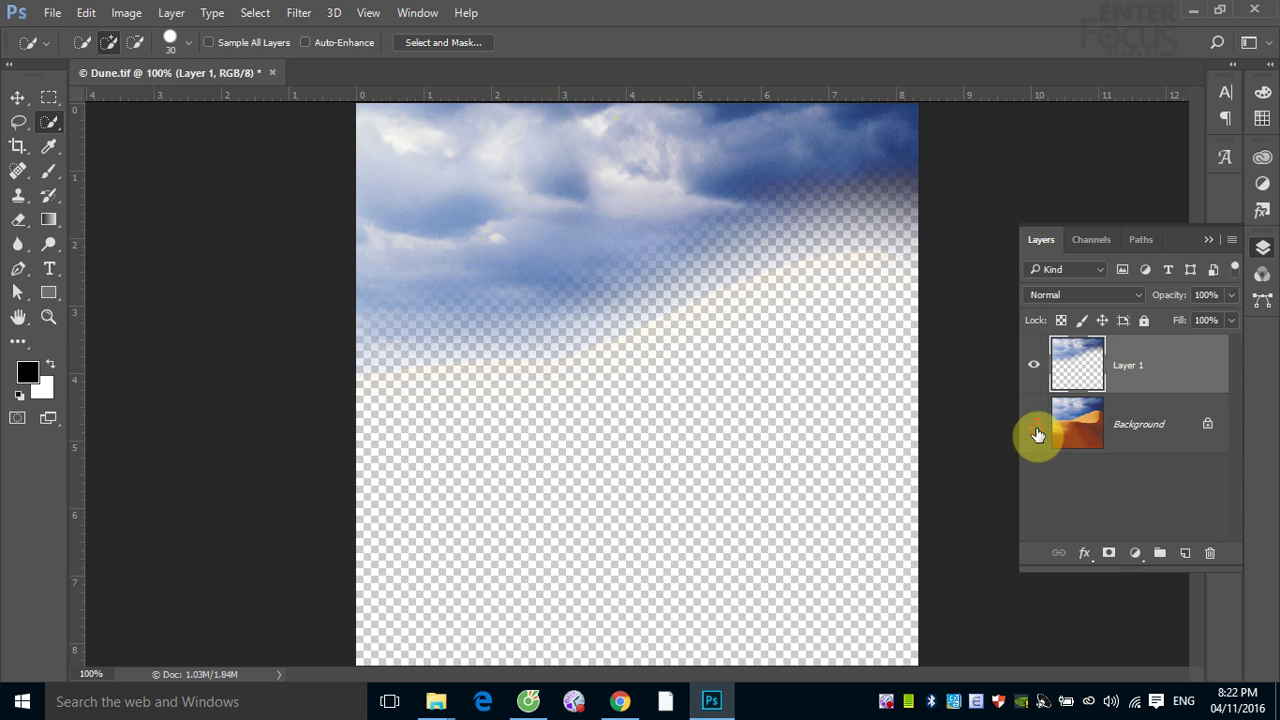
pyautogui.click(1036, 428)
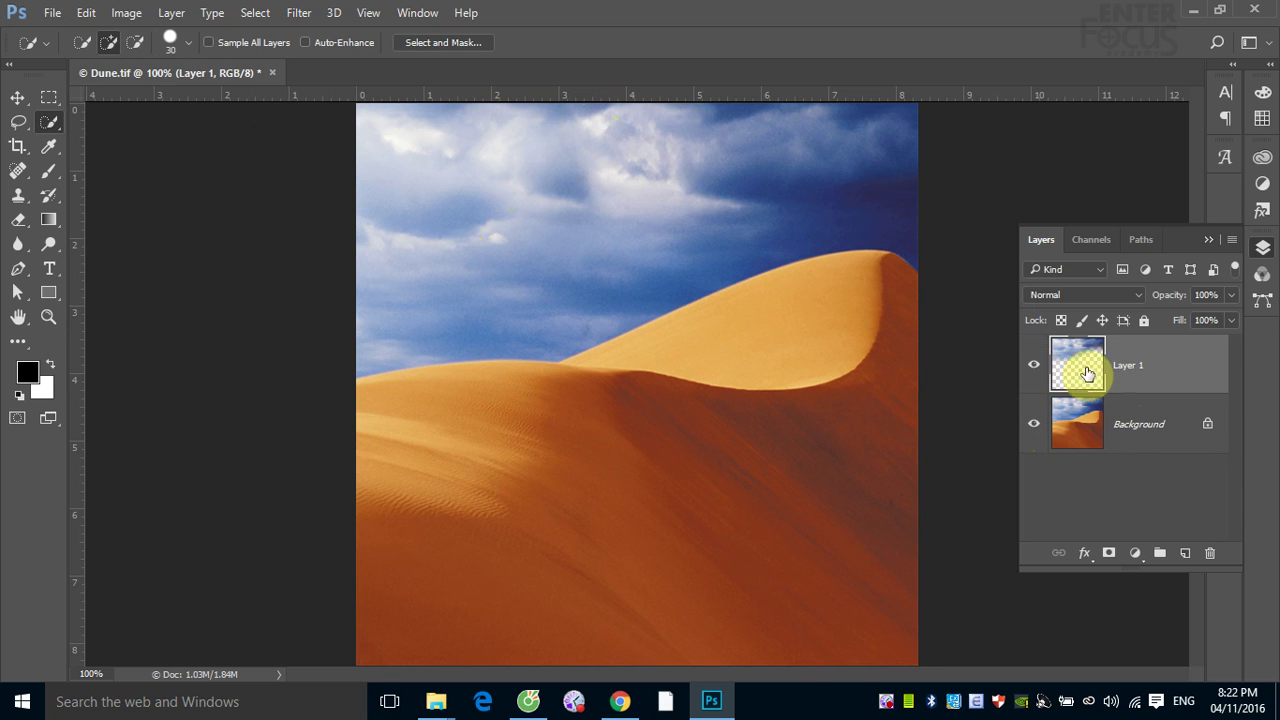
pyautogui.click(1178, 370)
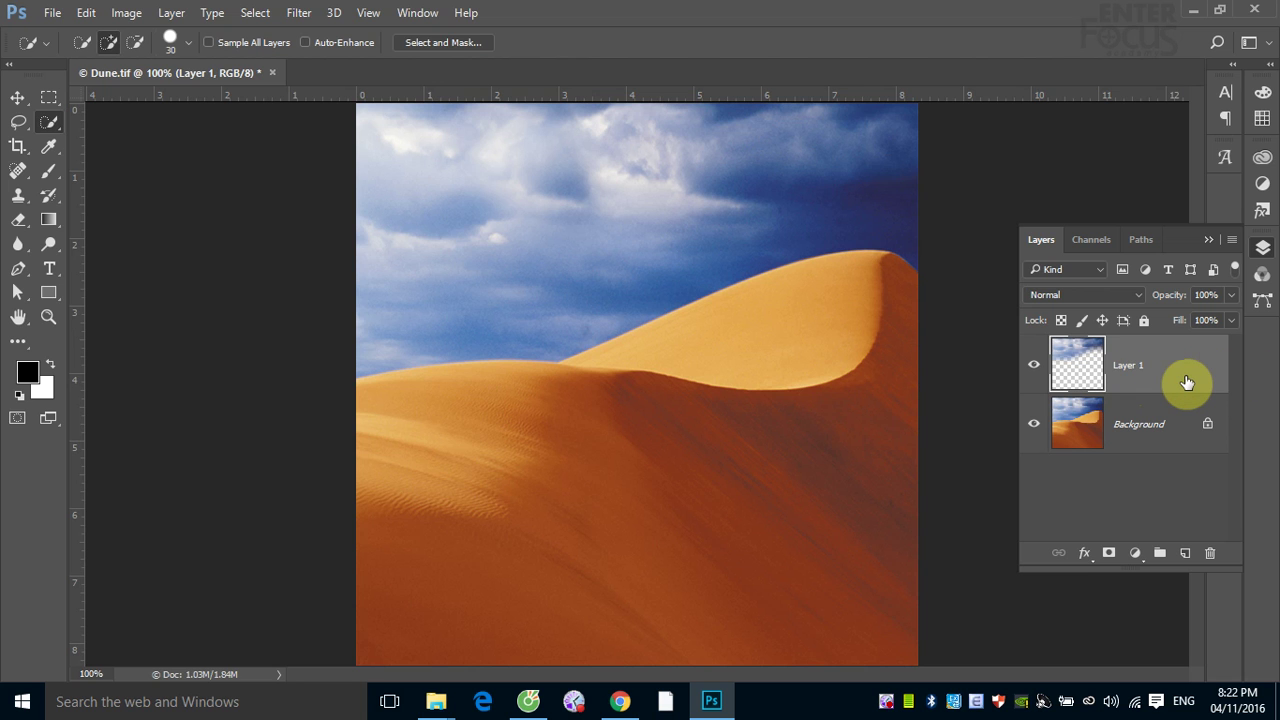
pyautogui.hotkey('ctrl', 'v')
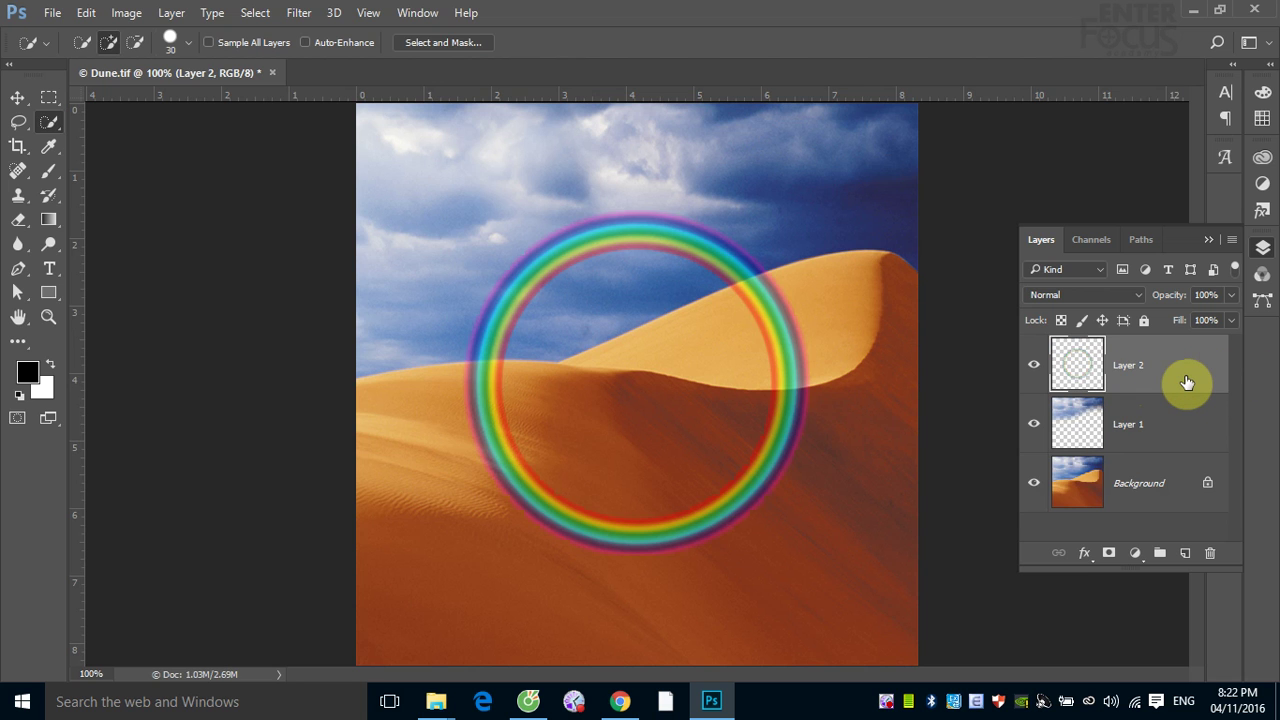
# - Pick the rainbow ring layer on the canvas and move it higher
pyautogui.click(18, 97)
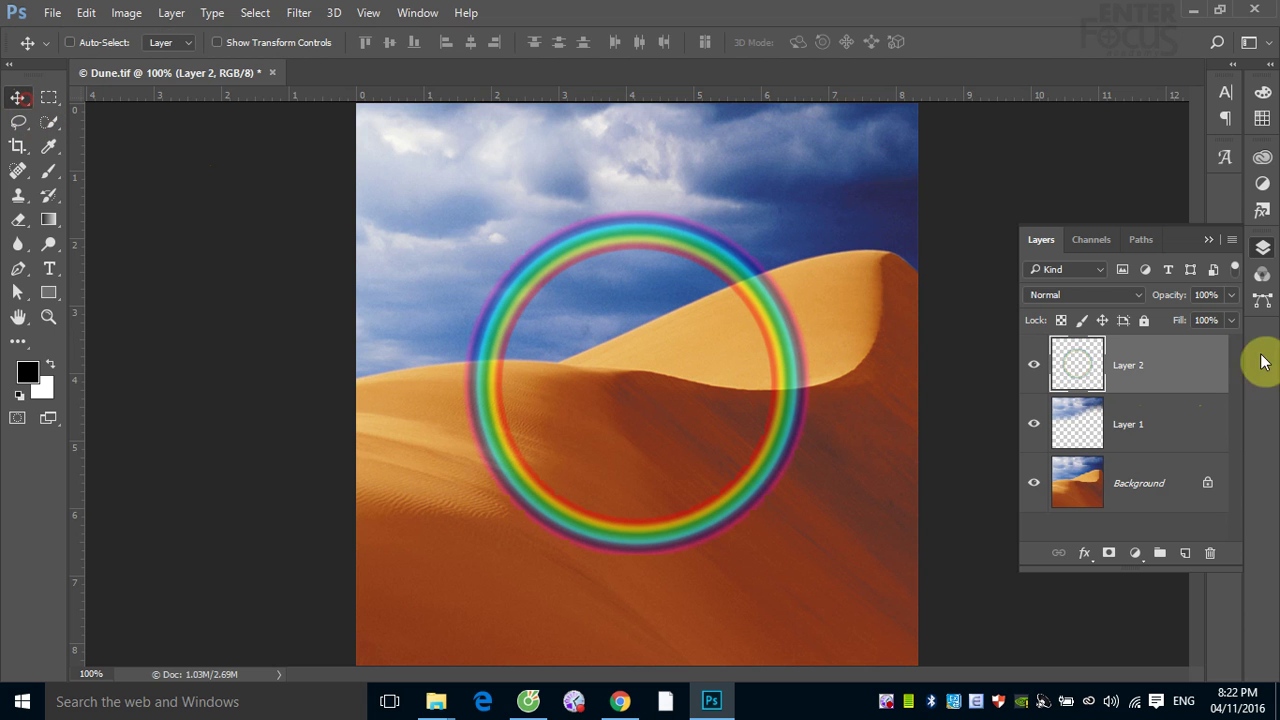
pyautogui.rightClick(779, 351)
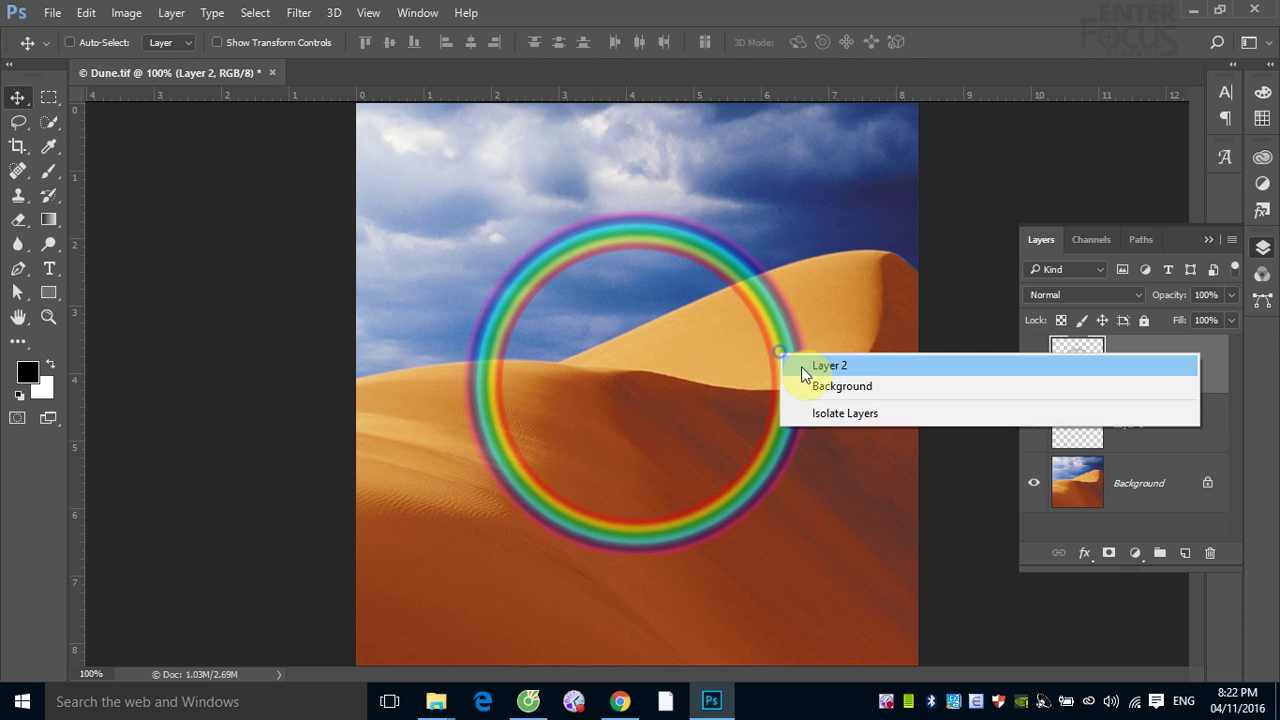
pyautogui.click(800, 365)
pyautogui.moveTo(794, 364); pyautogui.dragTo(802, 330)
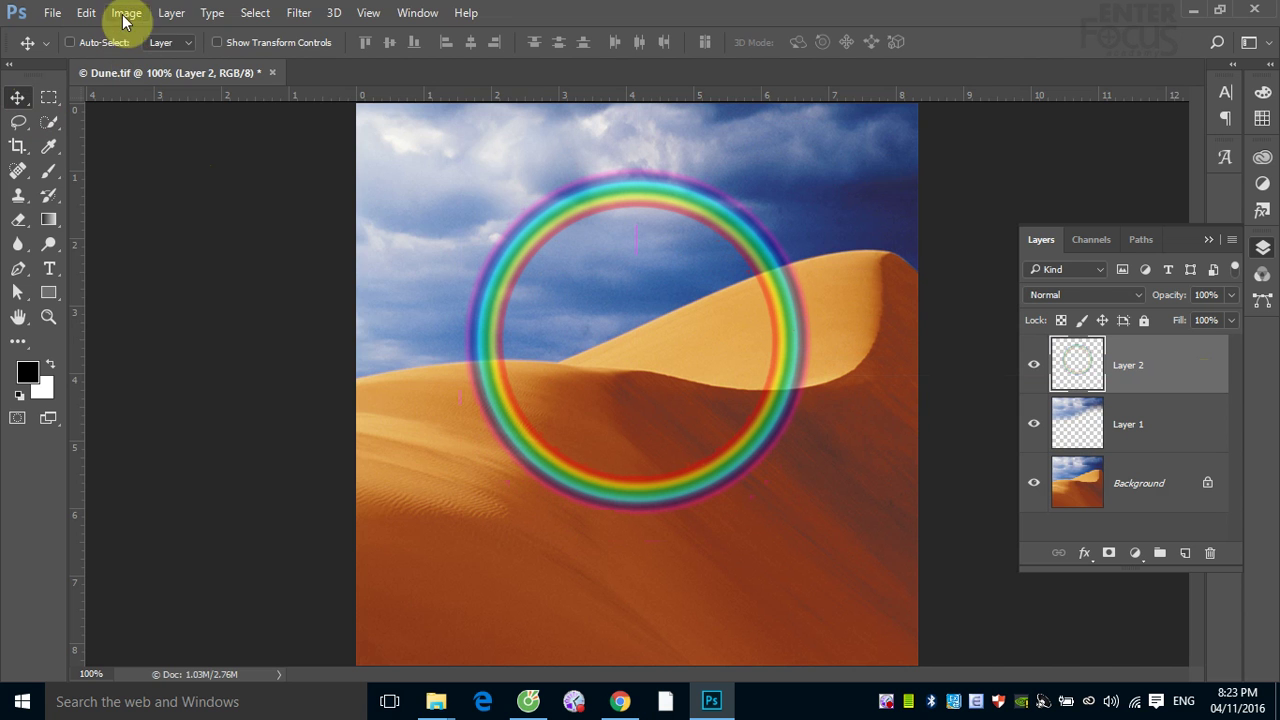
# - Clip the Layer 2 rainbow to the Layer 1 sky
pyautogui.click(172, 14)
pyautogui.moveTo(246, 304)
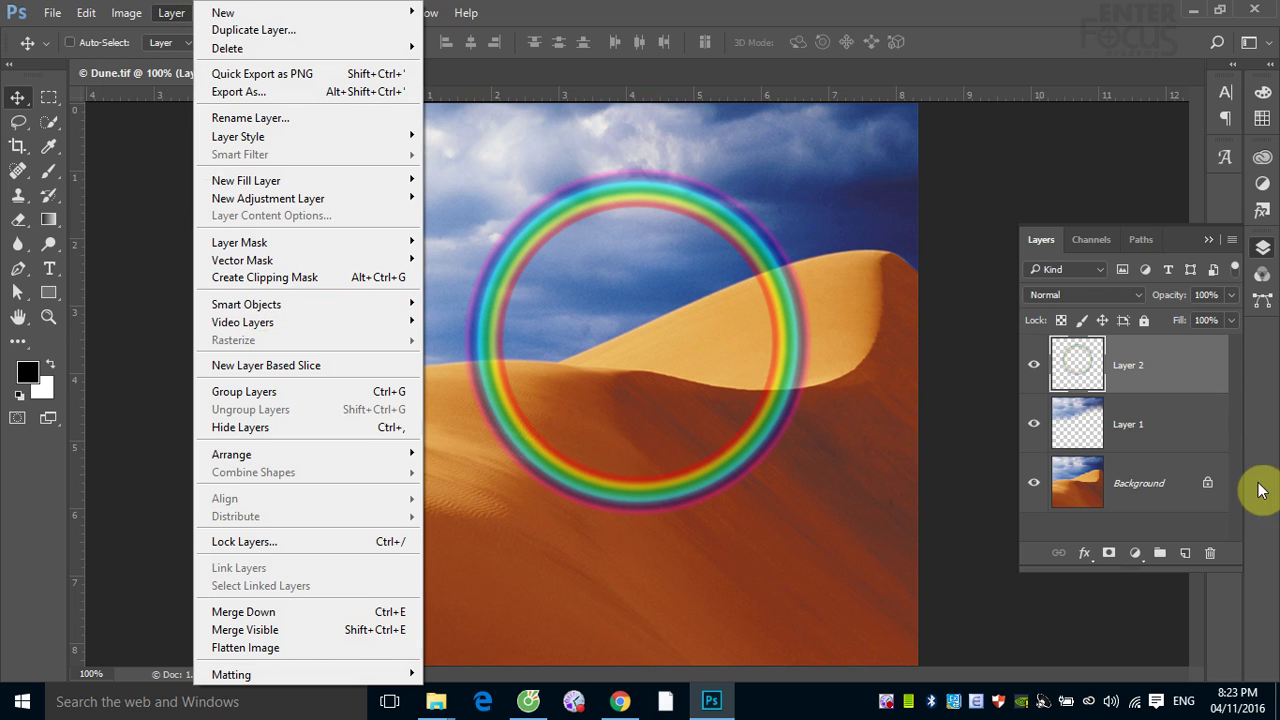
pyautogui.click(1189, 355)
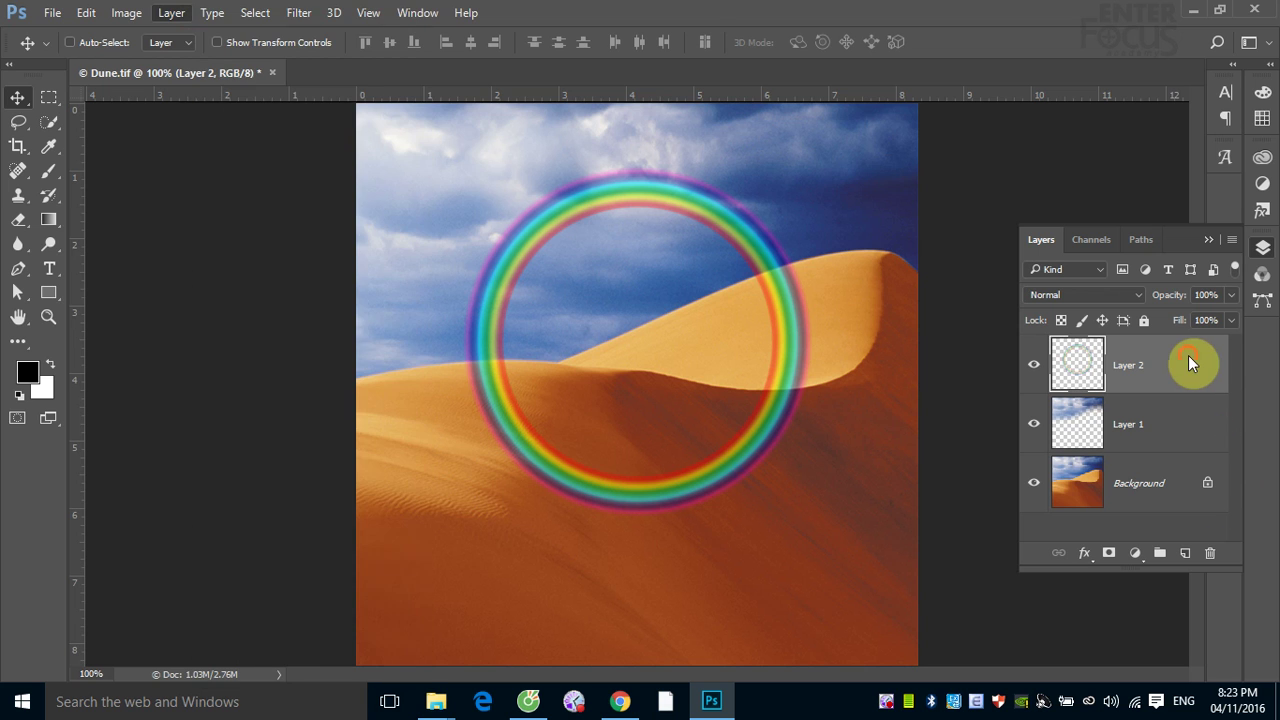
pyautogui.moveTo(1188, 364); pyautogui.dragTo(1178, 388)
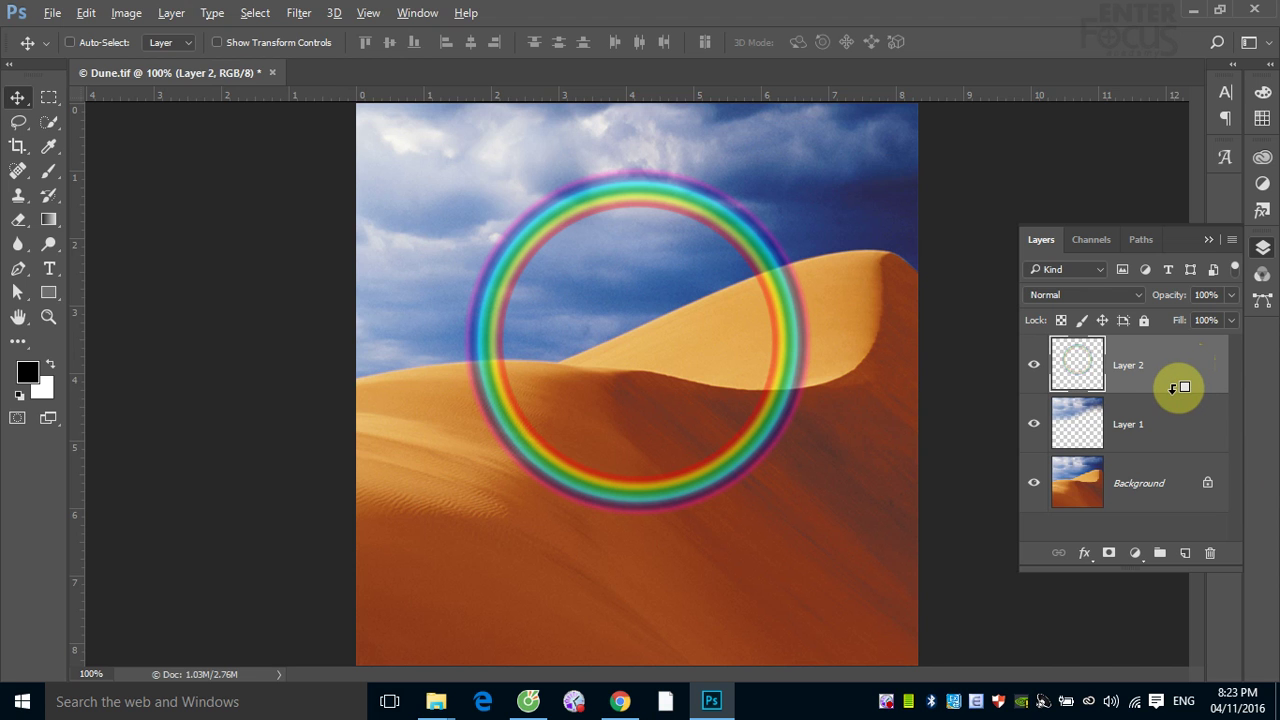
pyautogui.keyDown('alt'); pyautogui.click(1176, 388); pyautogui.keyUp('alt')
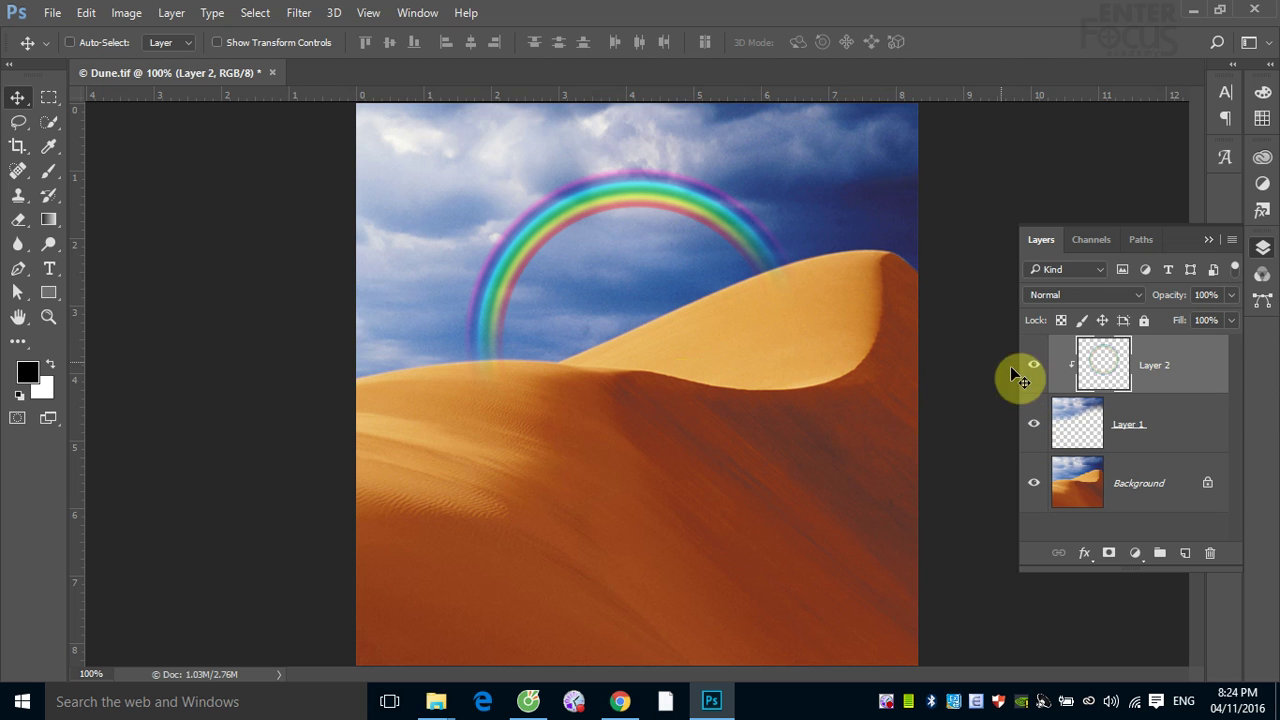
# - Release and re-create the rainbow's clipping mask to Layer 1, checking it with the Background hidden
pyautogui.click(171, 13)
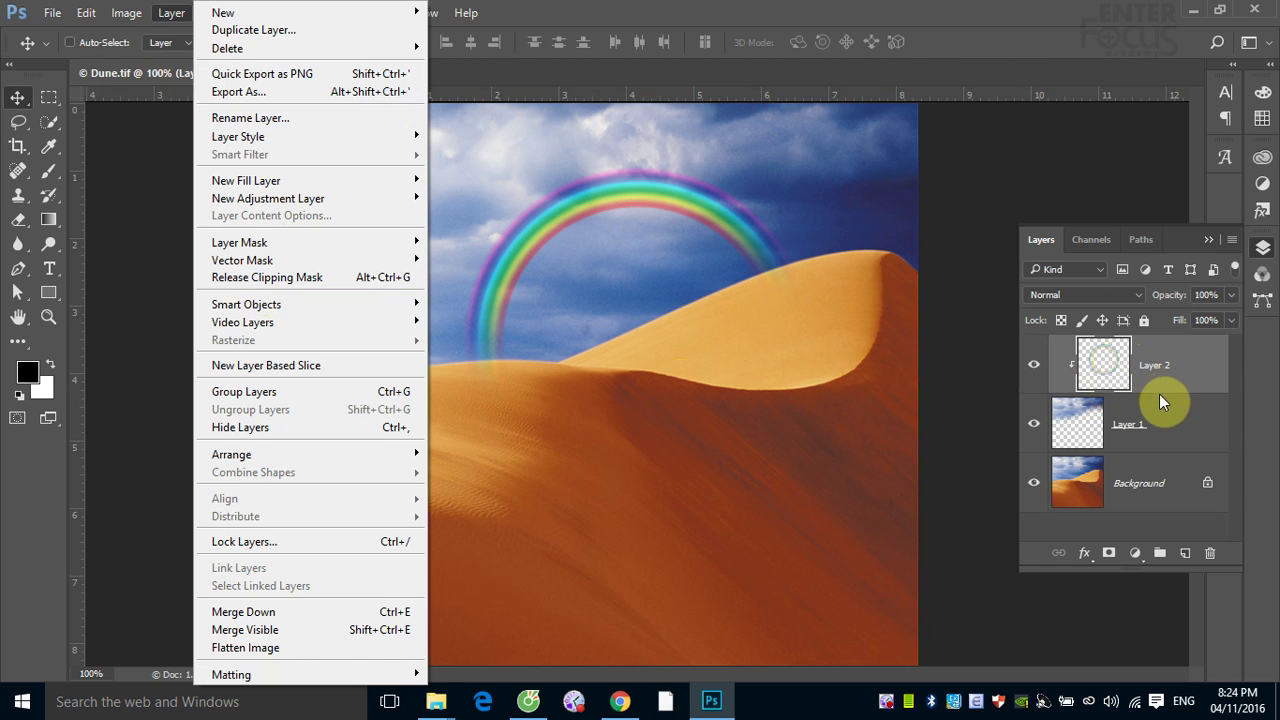
pyautogui.press('alt')
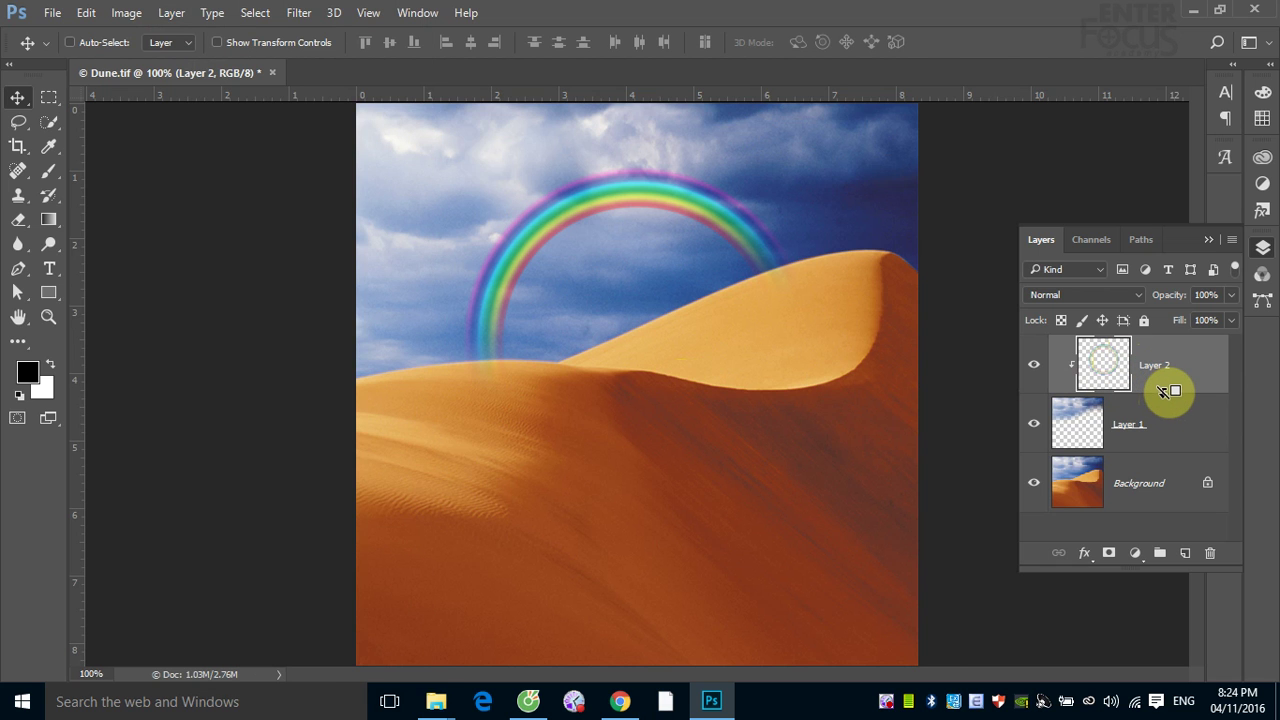
pyautogui.keyDown('alt'); pyautogui.click(1163, 391); pyautogui.keyUp('alt')
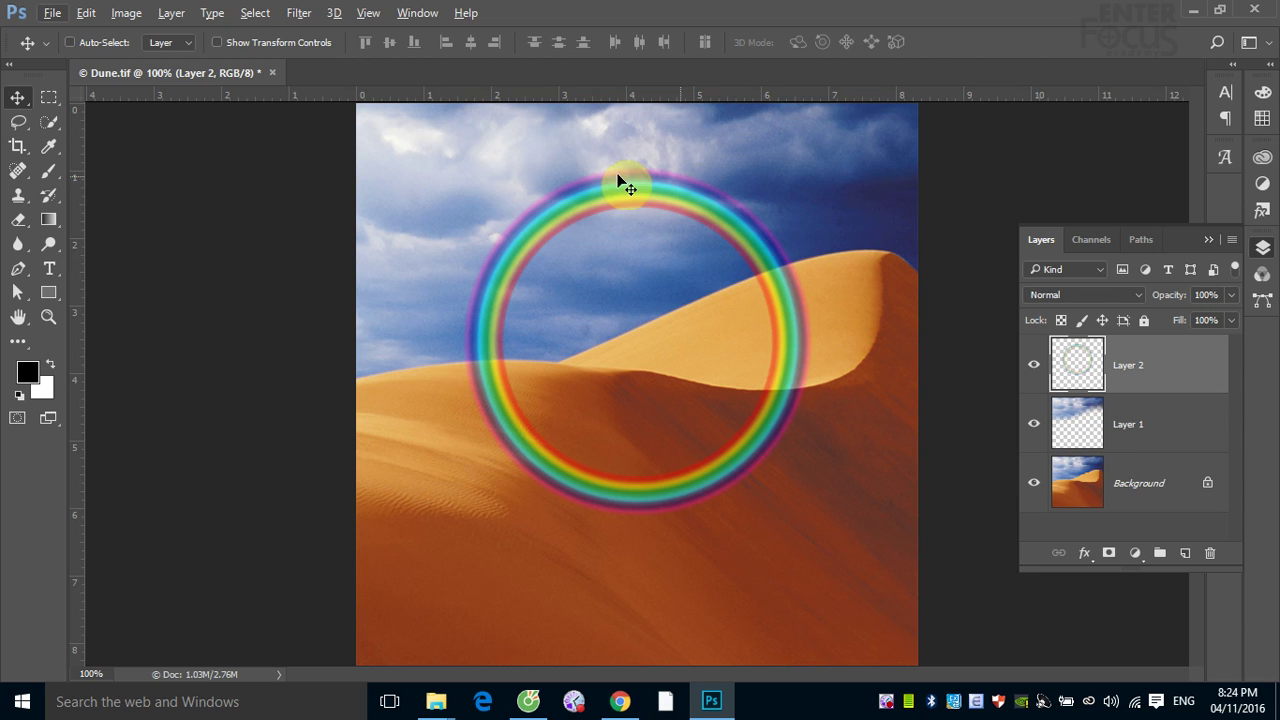
pyautogui.click(1034, 488)
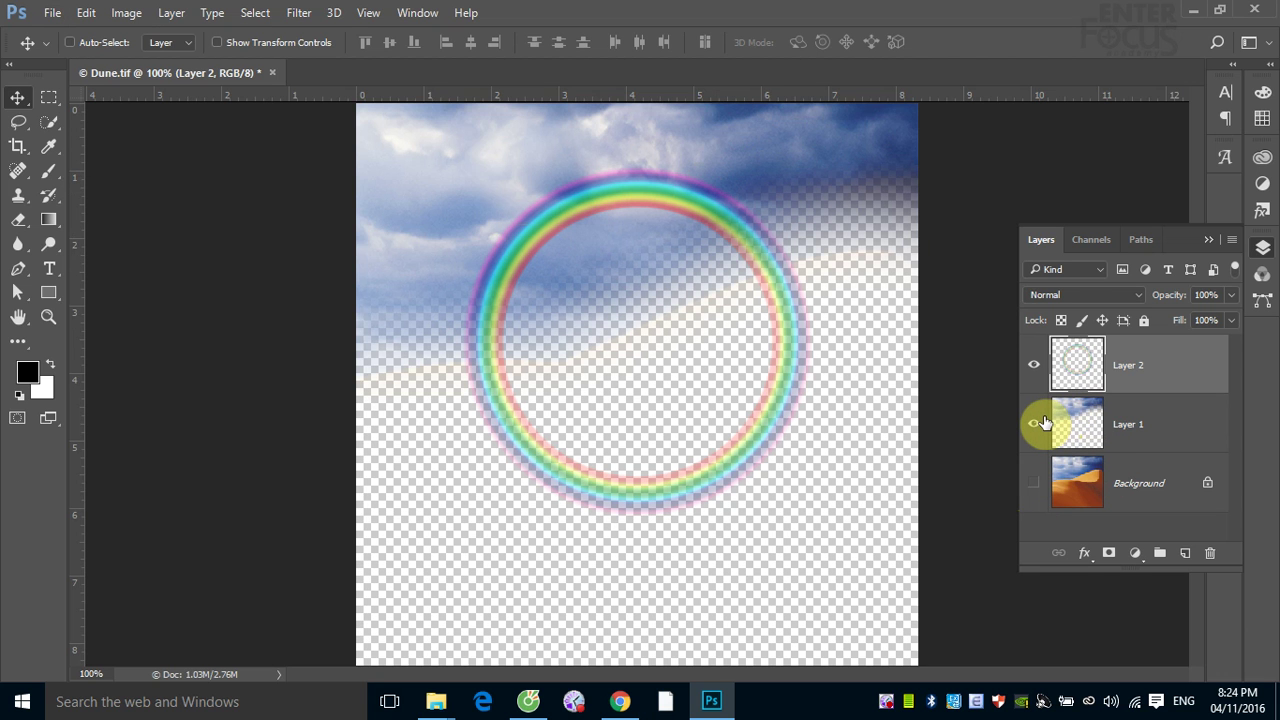
pyautogui.moveTo(1160, 422); pyautogui.dragTo(1150, 390)
pyautogui.keyDown('alt'); pyautogui.click(1150, 390); pyautogui.keyUp('alt')
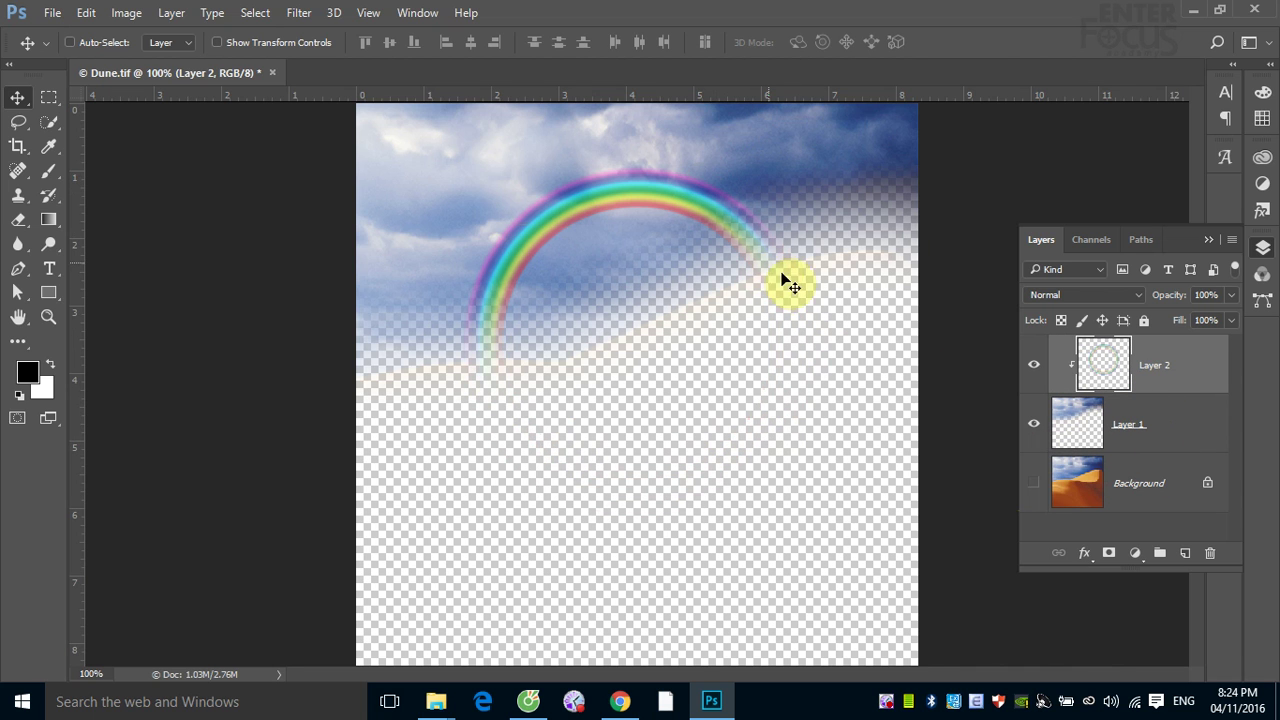
pyautogui.click(1036, 485)
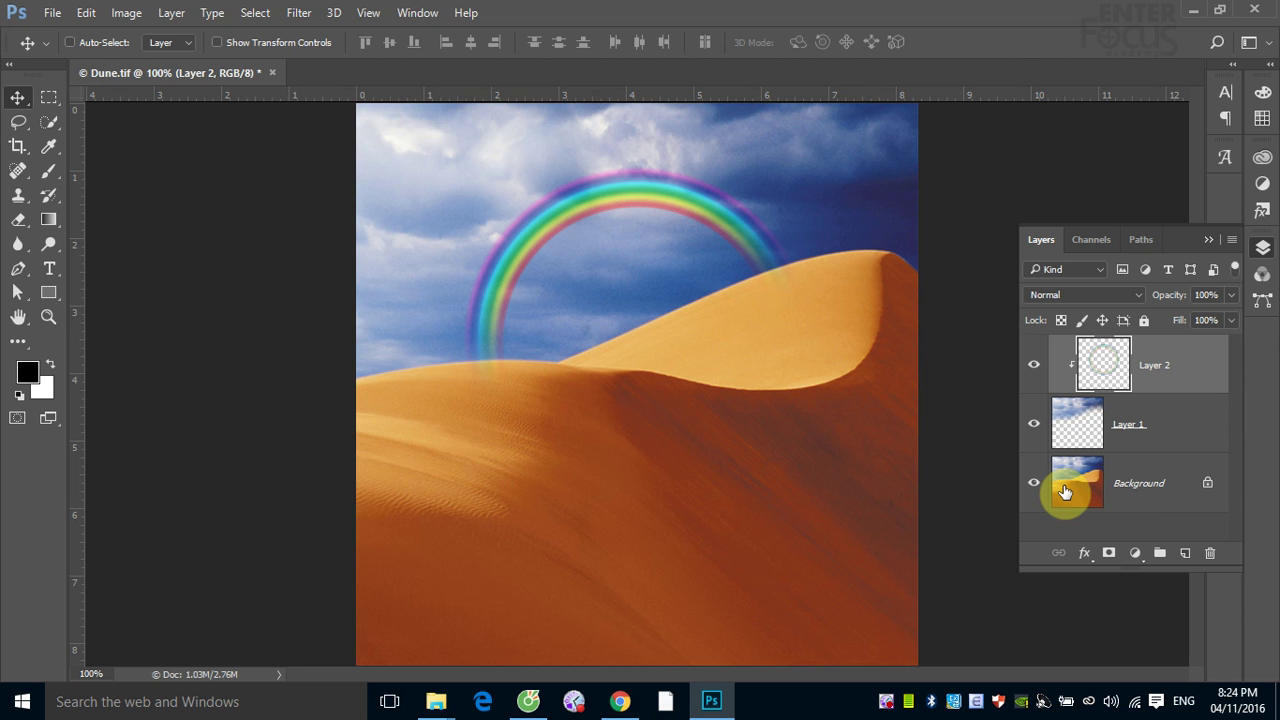
# - Drag the clipped rainbow arc to the right above the dune crest
pyautogui.click(1178, 368)
pyautogui.moveTo(623, 194)
pyautogui.mouseDown()
pyautogui.moveTo(745, 183)
pyautogui.moveTo(517, 203)
pyautogui.moveTo(710, 197)
pyautogui.mouseUp()
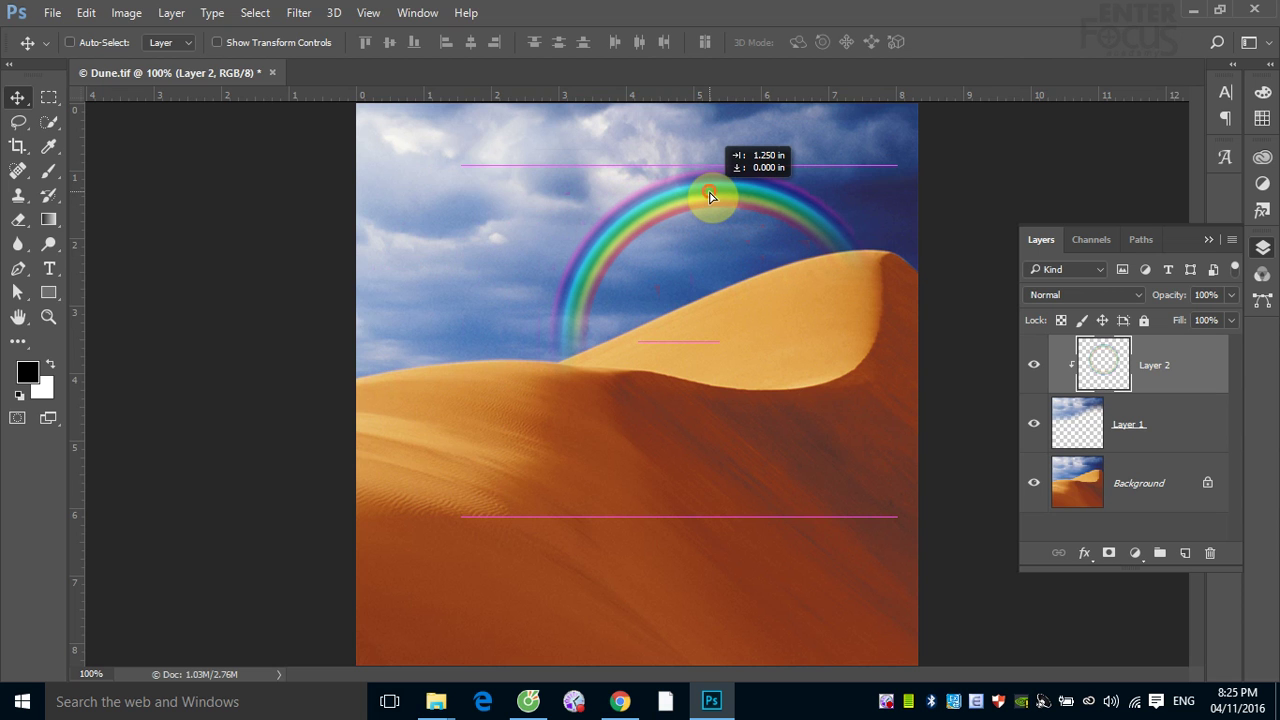
pyautogui.moveTo(710, 197); pyautogui.dragTo(710, 196)
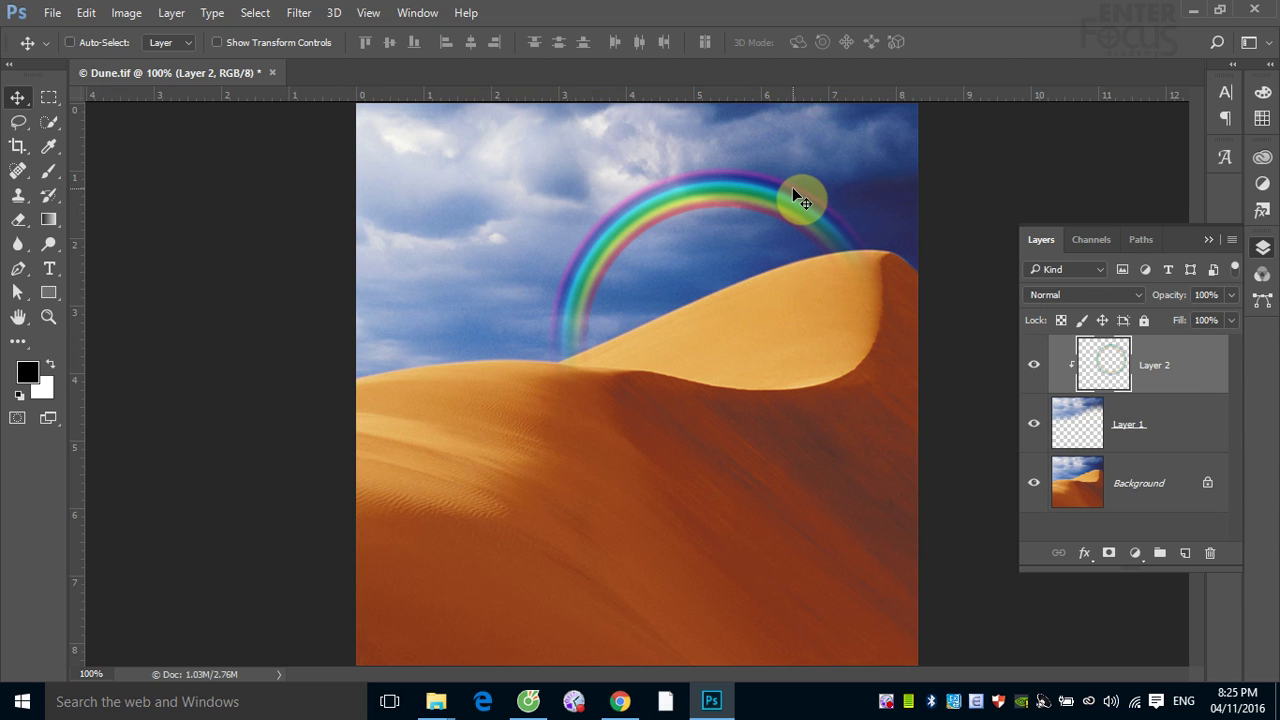
# - Release the rainbow's clipping mask and drag the Layer 1 sky layer to the trash
pyautogui.click(1182, 415)
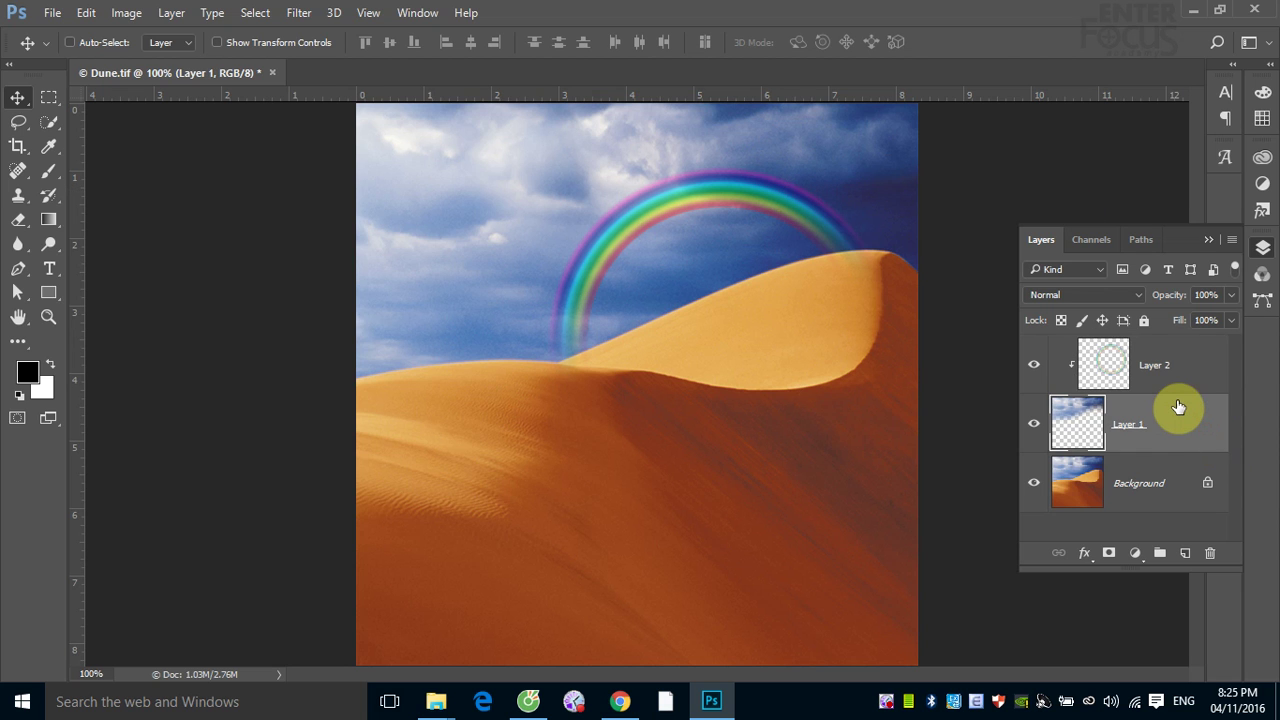
pyautogui.keyDown('alt'); pyautogui.click(1172, 390); pyautogui.keyUp('alt')
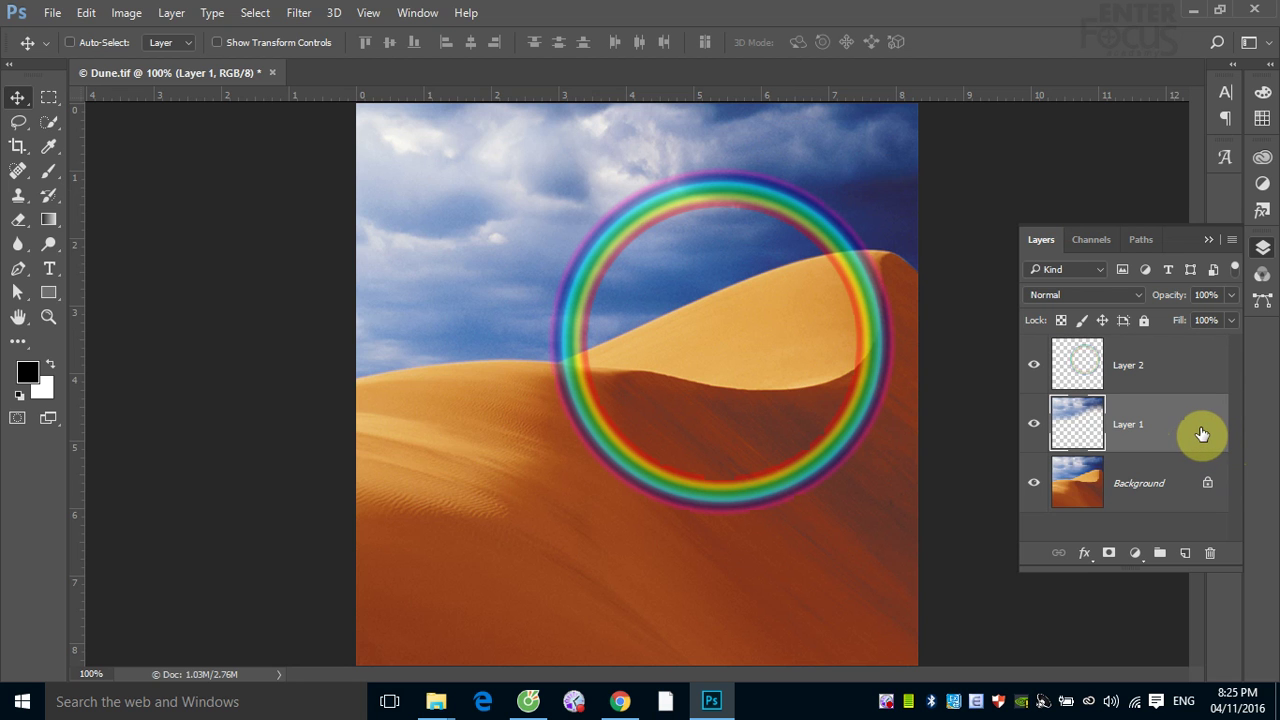
pyautogui.moveTo(1202, 432); pyautogui.dragTo(1210, 553)
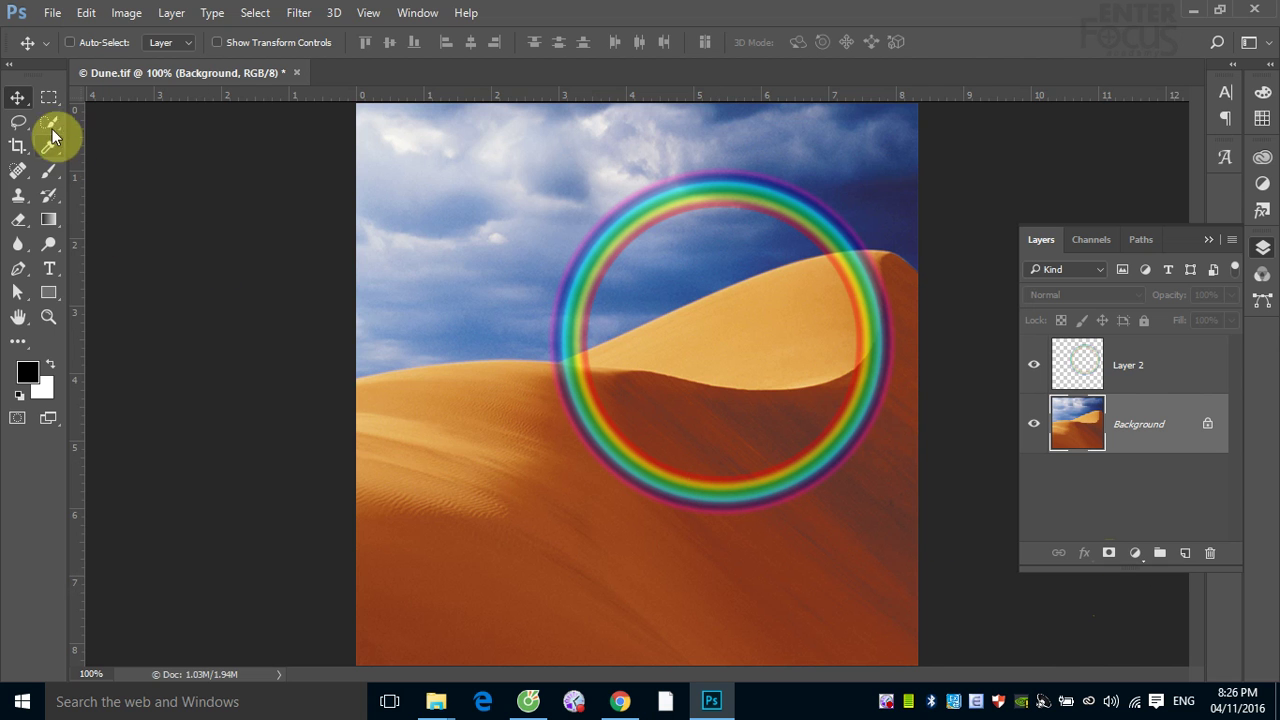
# - Quick-select the dune sand on the Background and expand the selection
pyautogui.click(1145, 433)
pyautogui.click(50, 124)
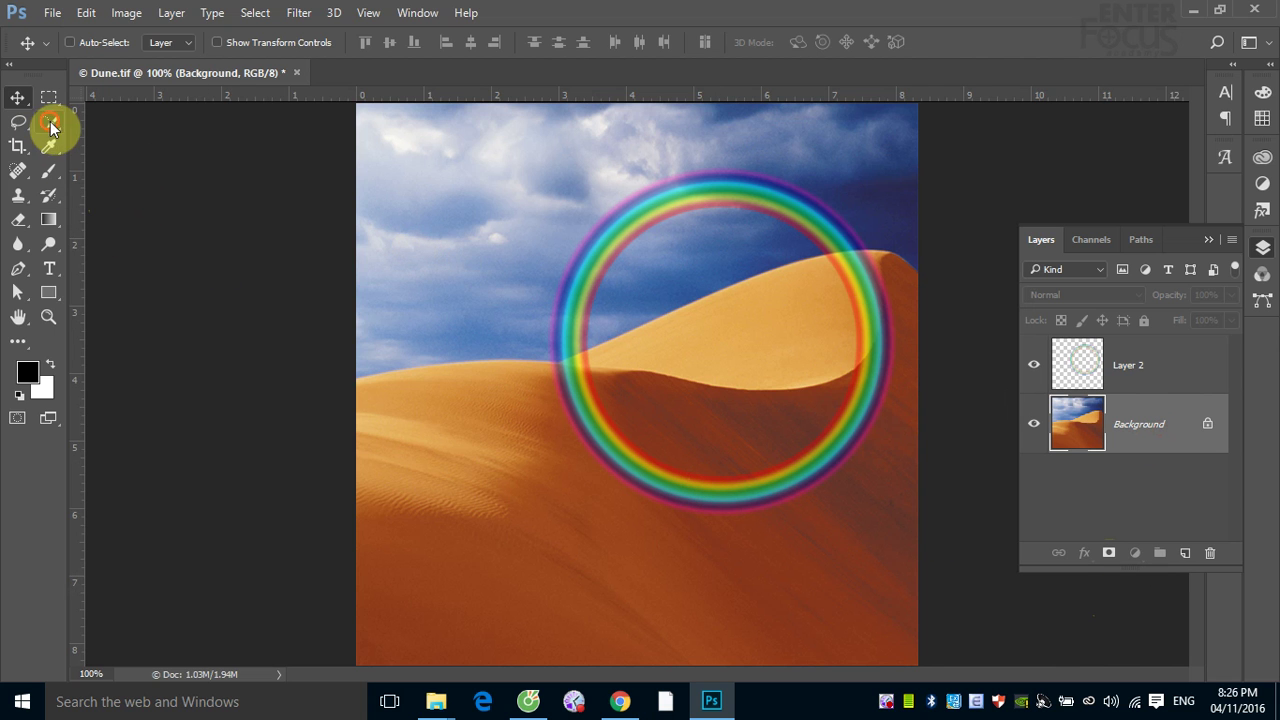
pyautogui.moveTo(403, 420)
pyautogui.mouseDown()
pyautogui.moveTo(563, 446)
pyautogui.moveTo(771, 348)
pyautogui.mouseUp()
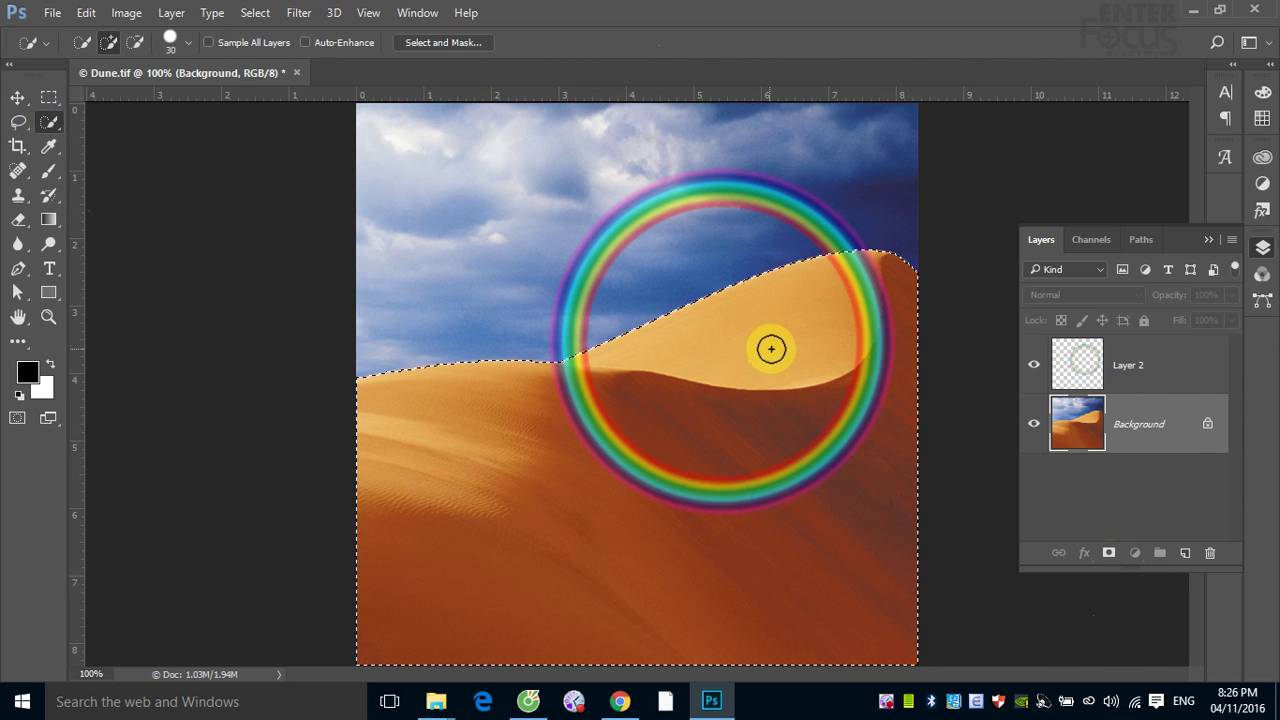
pyautogui.click(253, 13)
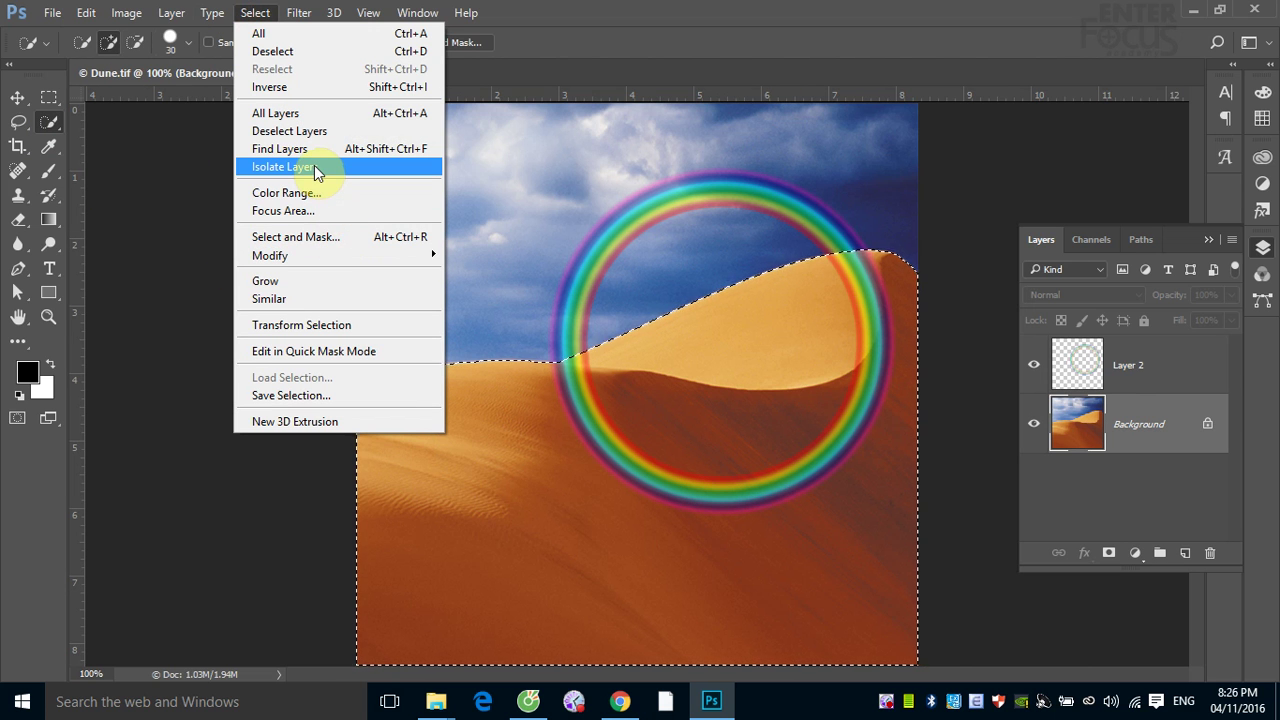
pyautogui.moveTo(270, 255)
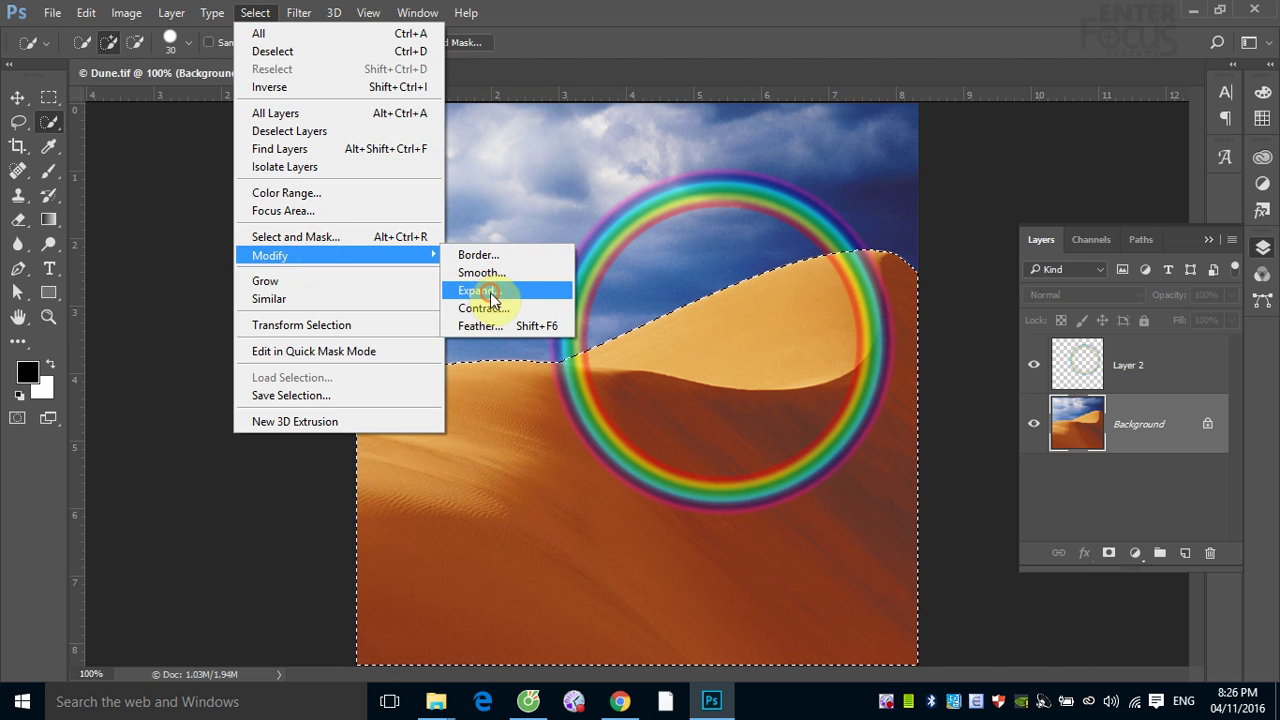
pyautogui.click(491, 294)
pyautogui.click(734, 233)
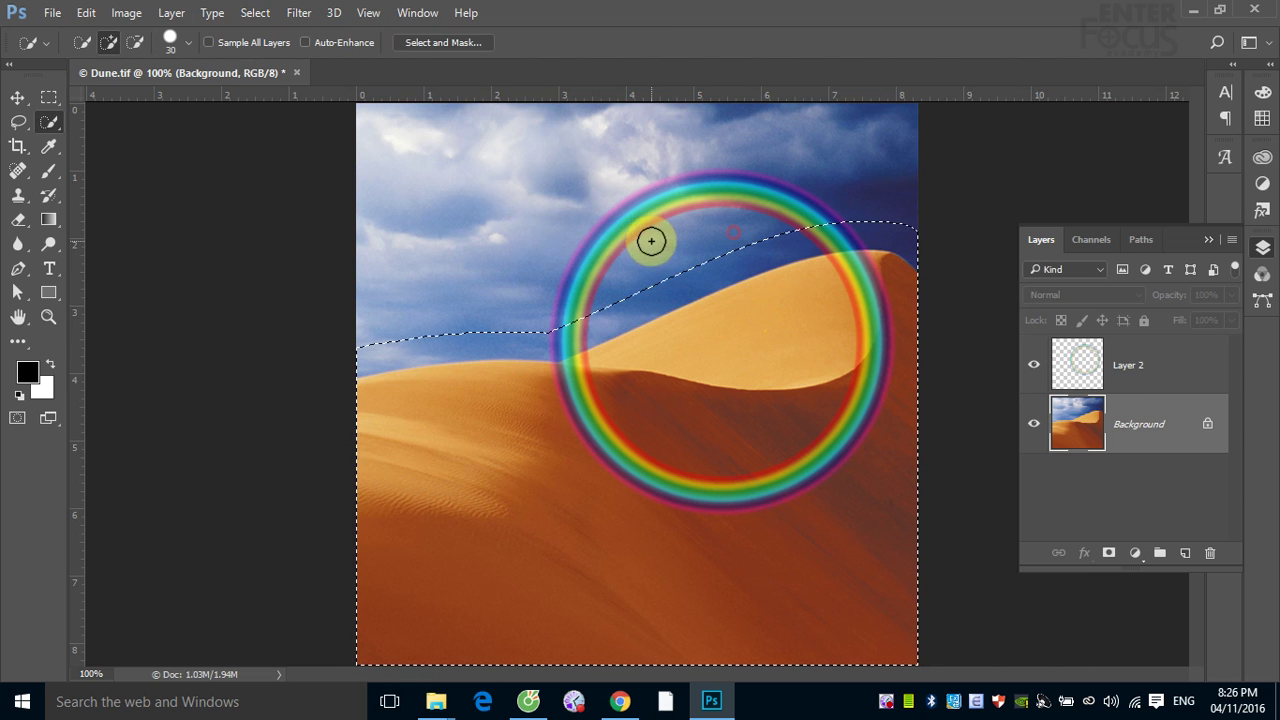
# - Feather the selection by 30 pixels, mask the Background with it, then undo the mask
pyautogui.click(257, 13)
pyautogui.moveTo(300, 255)
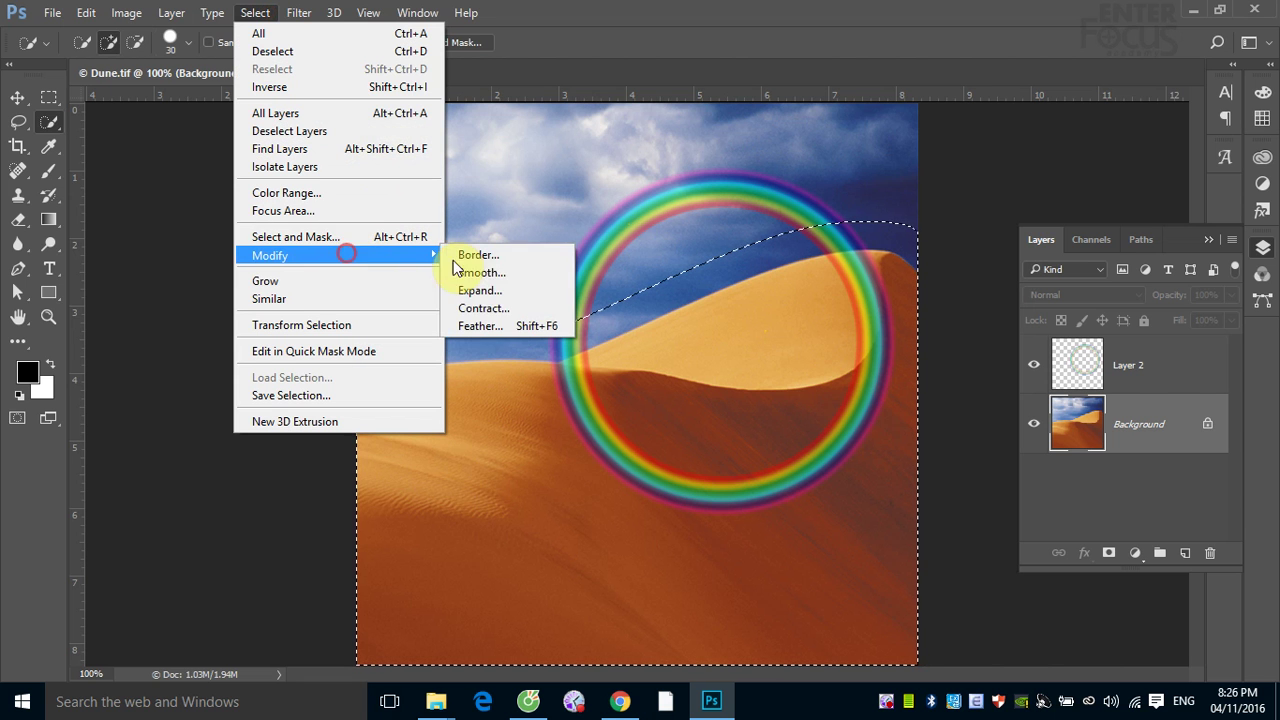
pyautogui.click(500, 325)
pyautogui.click(752, 238)
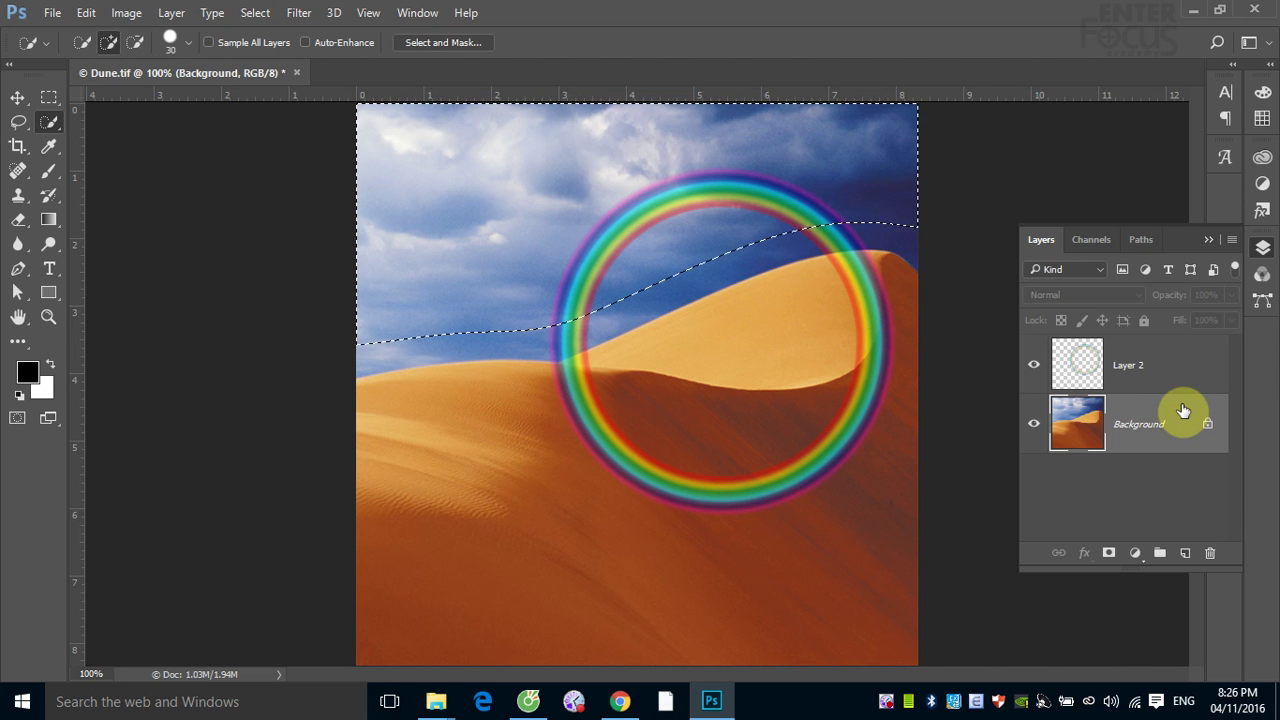
pyautogui.click(1111, 557)
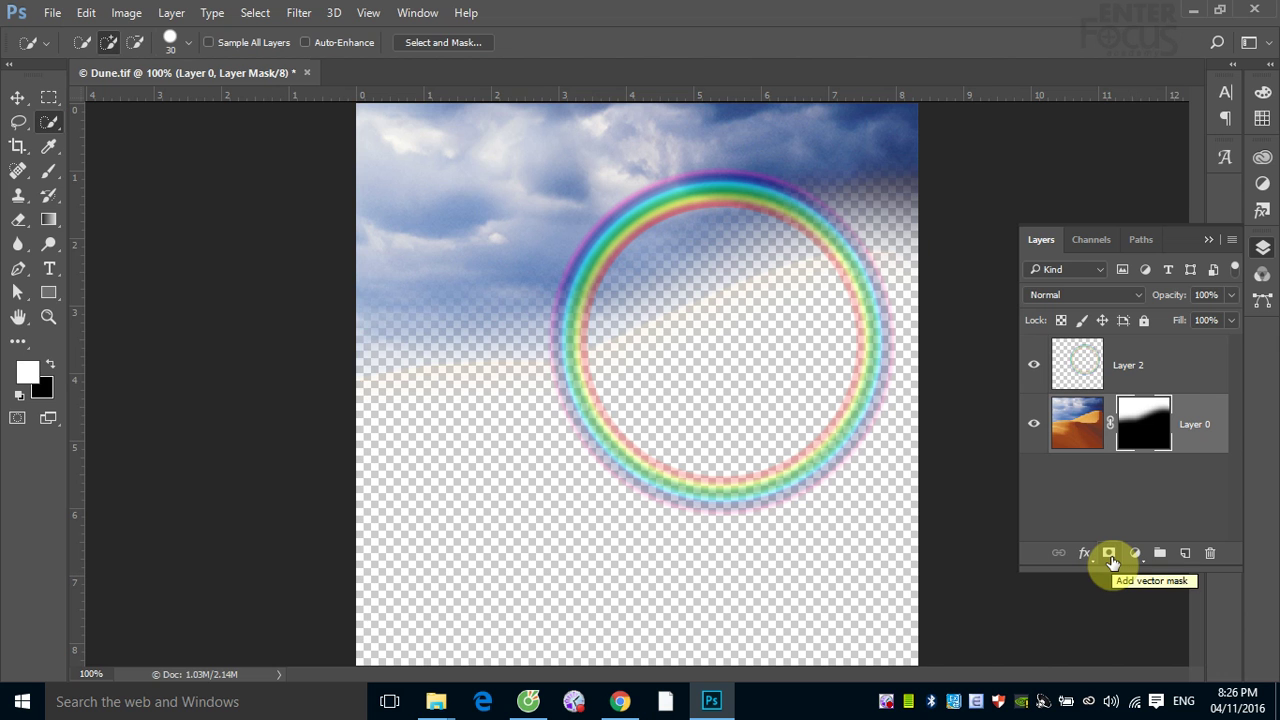
pyautogui.hotkey('ctrl', 'z')
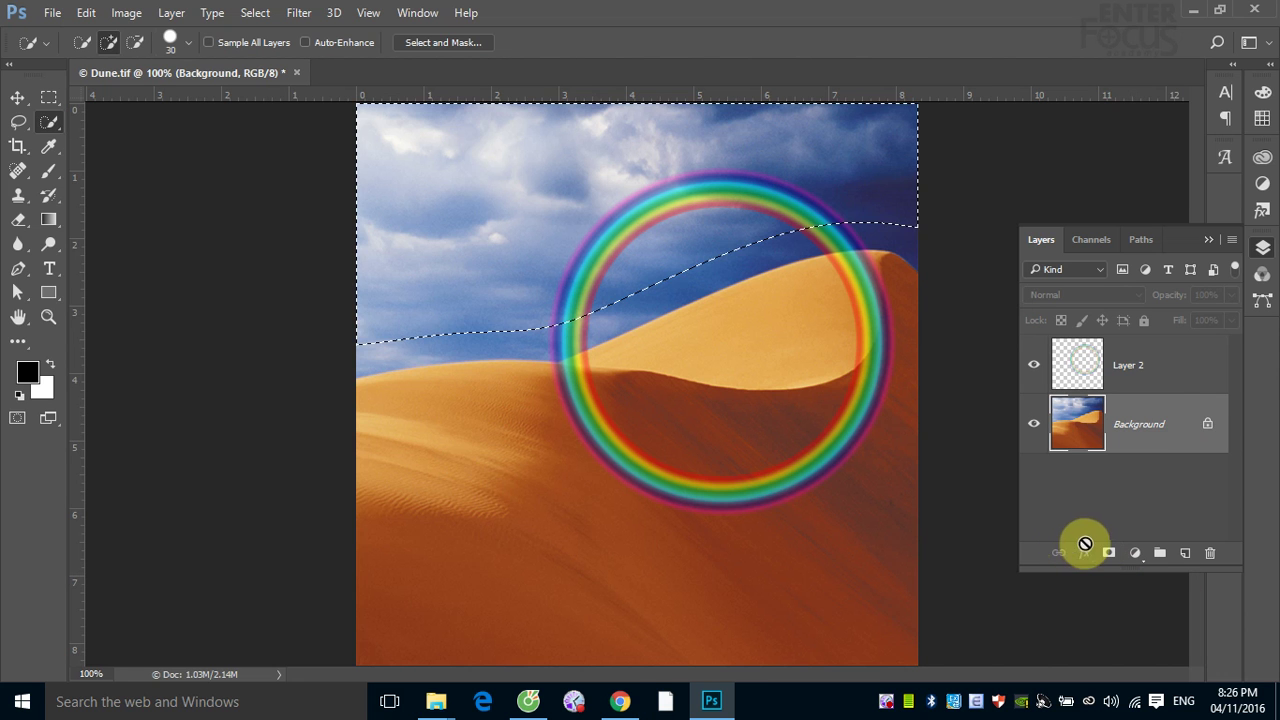
# - Mask Layer 2's rainbow with the active sky selection
pyautogui.click(1140, 372)
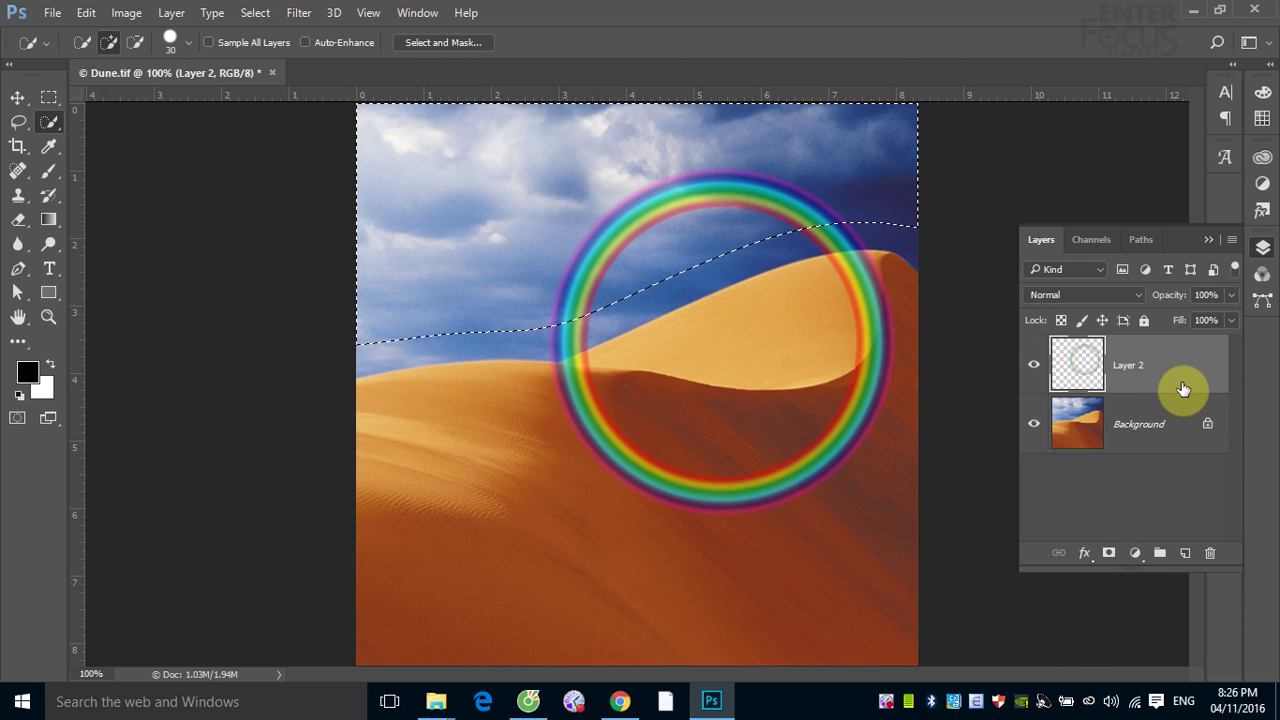
pyautogui.click(1108, 555)
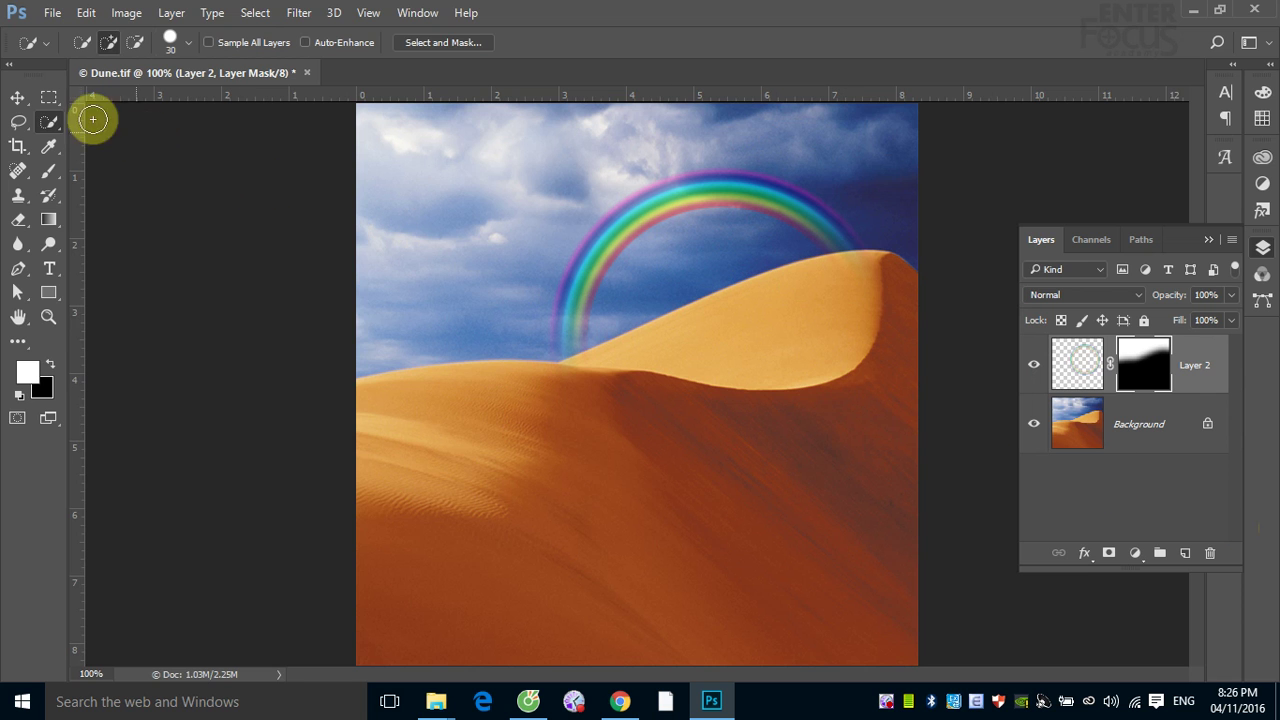
# - Move the masked rainbow left and then up into the sky with the Move tool
pyautogui.click(18, 97)
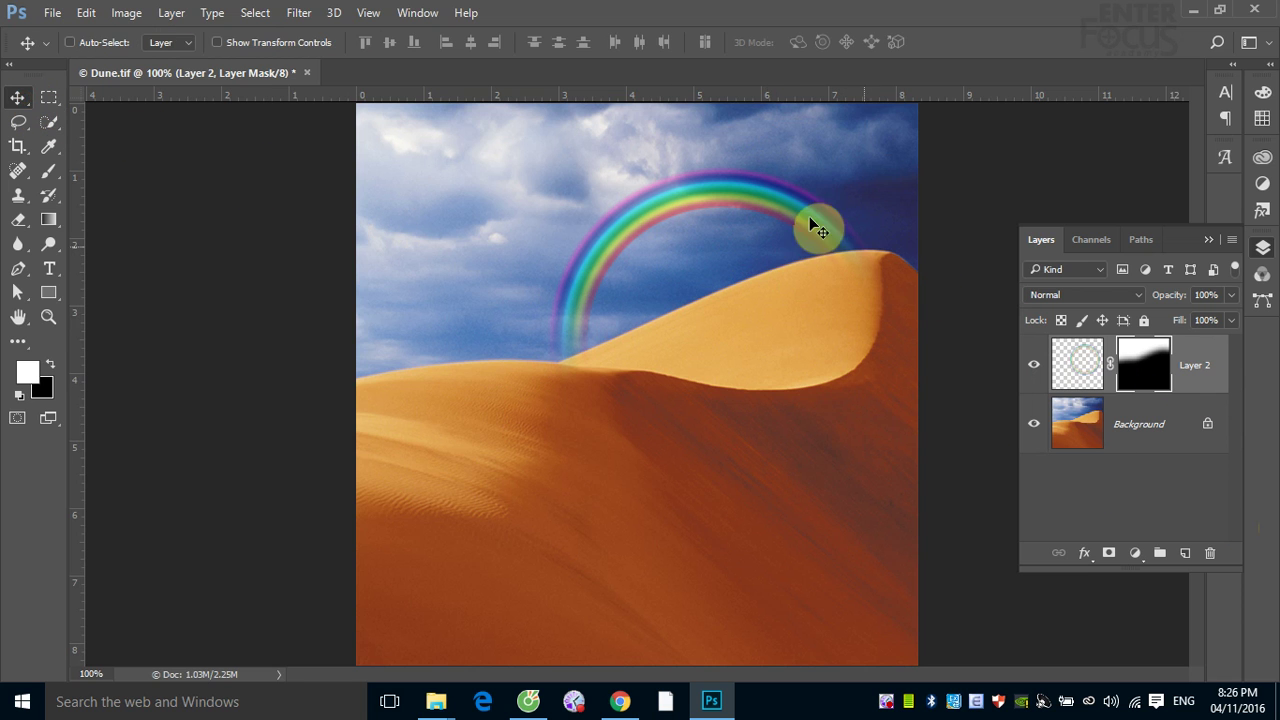
pyautogui.moveTo(767, 203); pyautogui.dragTo(684, 190)
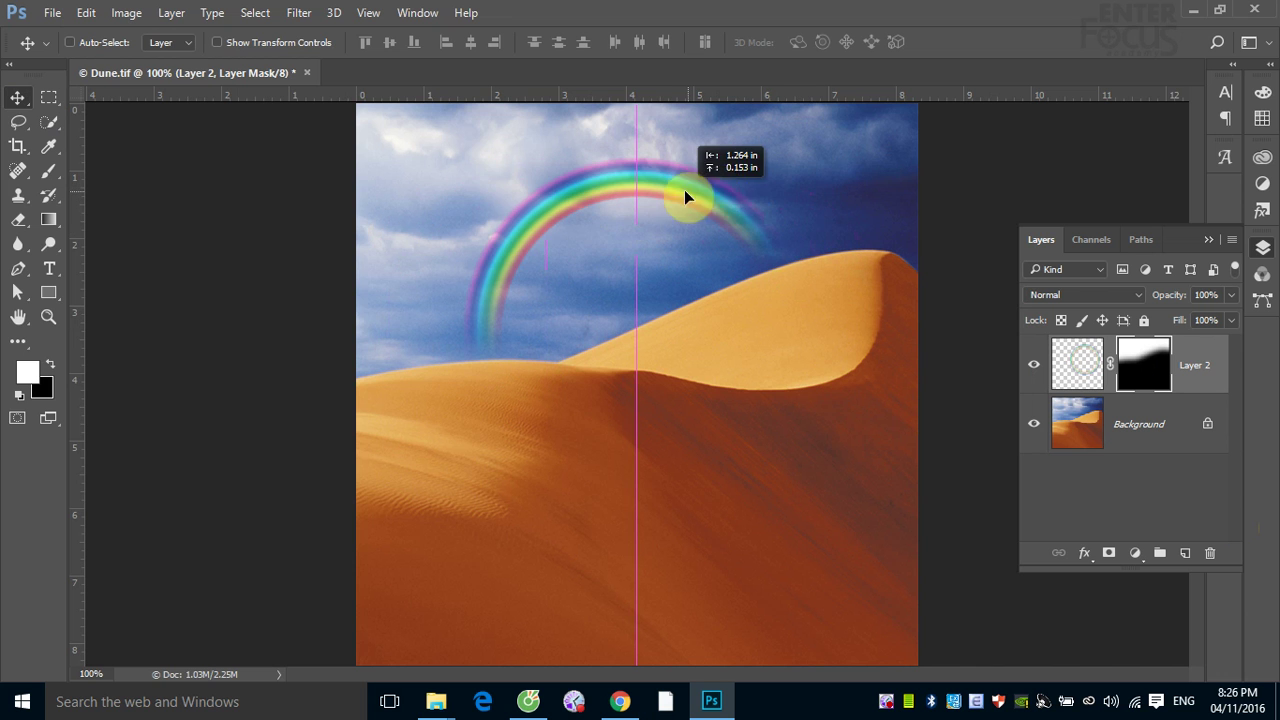
pyautogui.moveTo(770, 185); pyautogui.dragTo(580, 180)
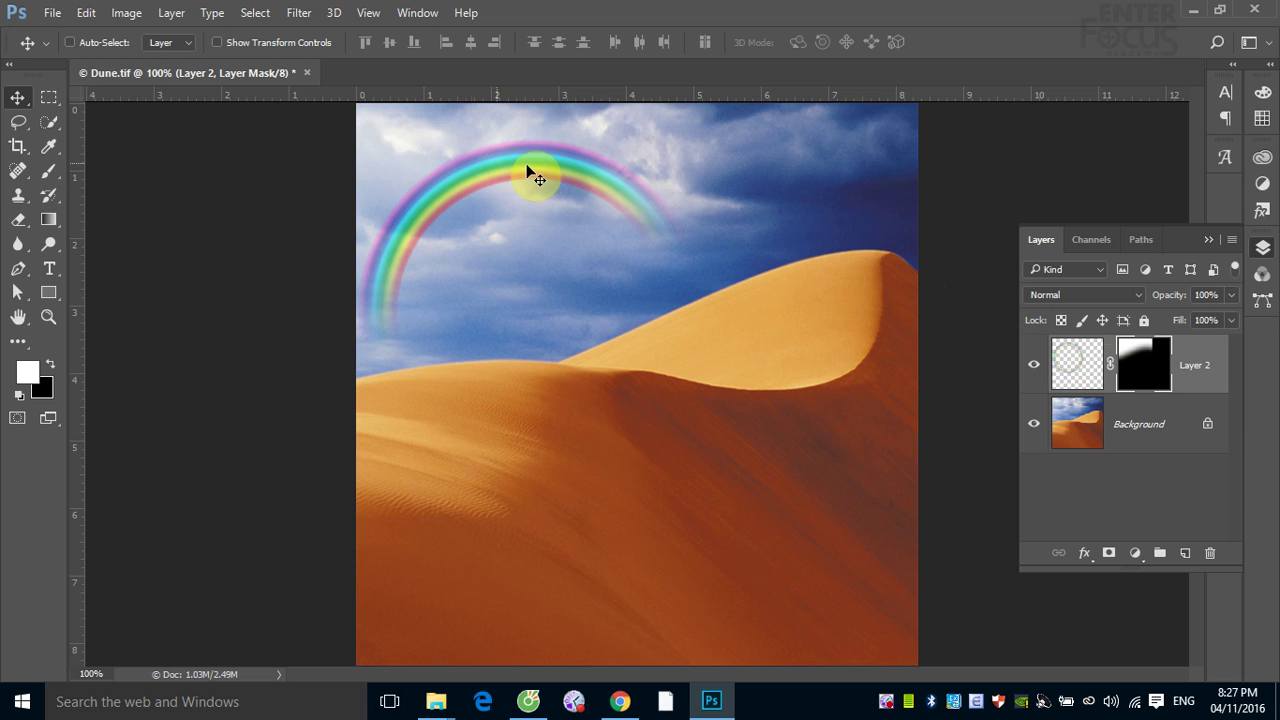
pyautogui.moveTo(531, 164)
pyautogui.mouseDown()
pyautogui.moveTo(580, 113)
pyautogui.moveTo(597, 137)
pyautogui.mouseUp()
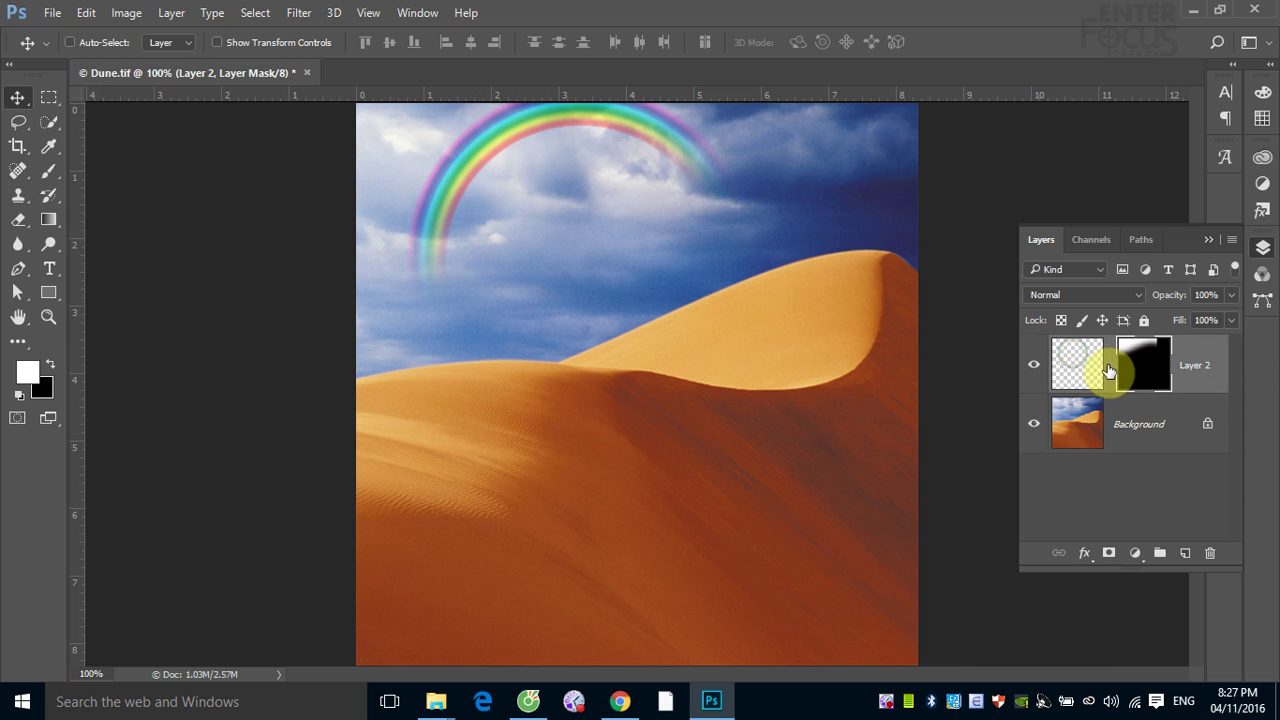
# - Unlink Layer 2 from its mask and target the rainbow pixels instead of the mask
pyautogui.click(1109, 366)
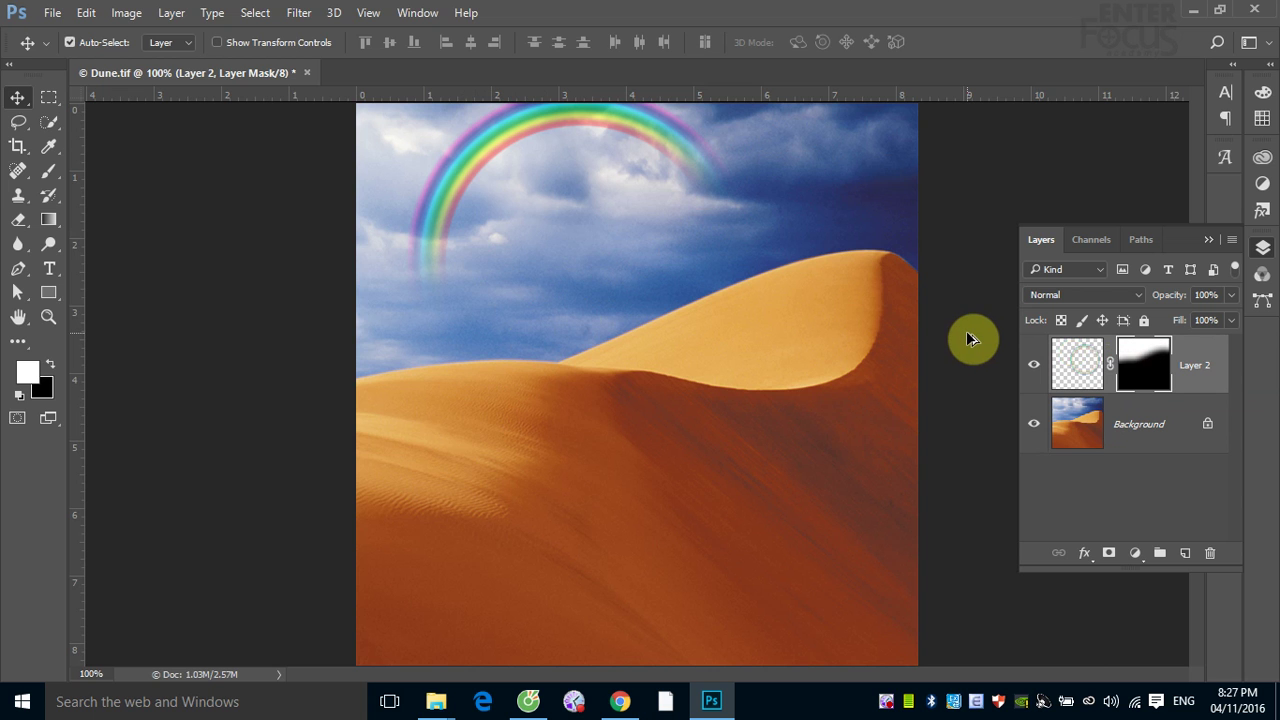
pyautogui.click(1107, 362)
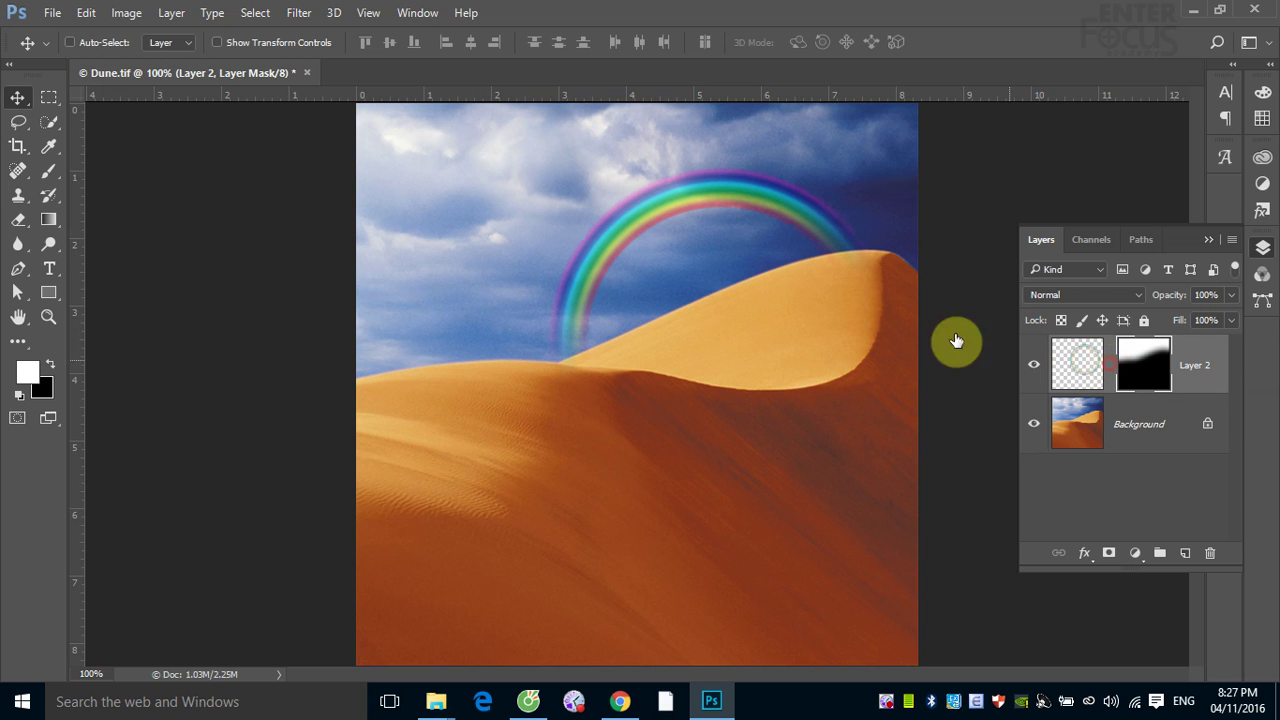
pyautogui.click(1067, 362)
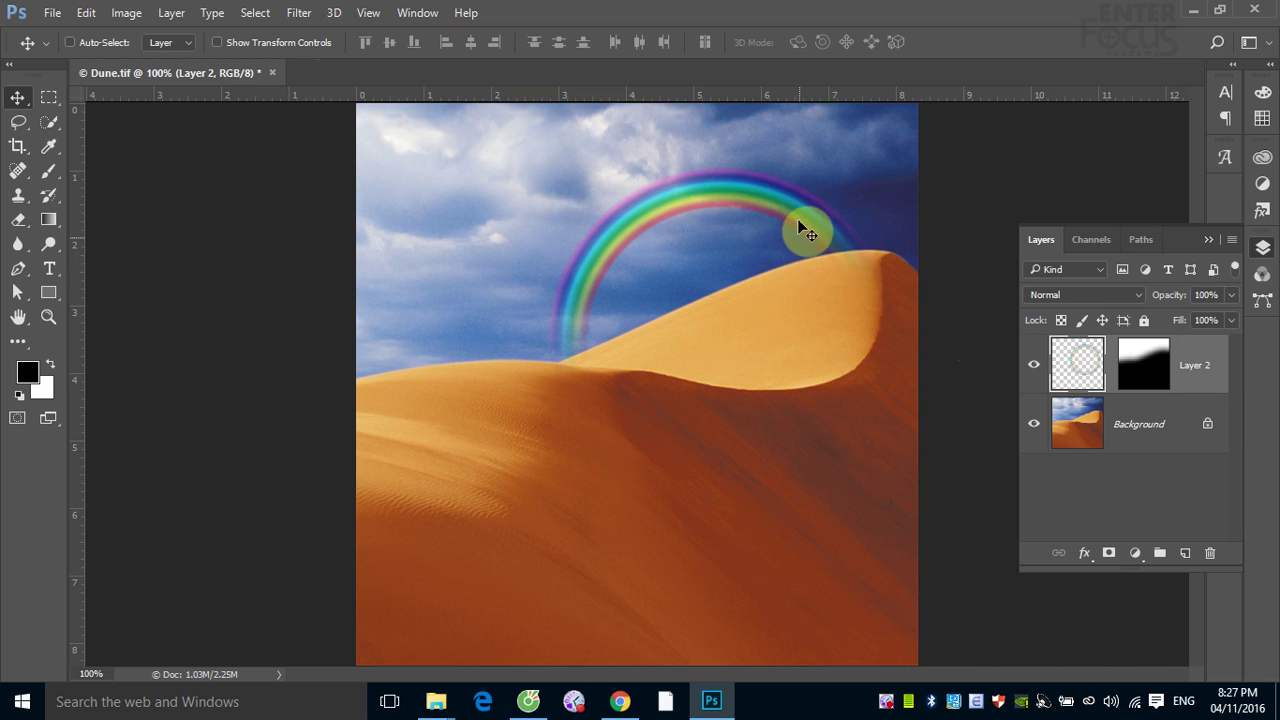
# - Slide the rainbow behind its fixed mask, then drag the mask to the trash and apply it
pyautogui.moveTo(814, 229)
pyautogui.mouseDown()
pyautogui.moveTo(572, 246)
pyautogui.moveTo(657, 226)
pyautogui.mouseUp()
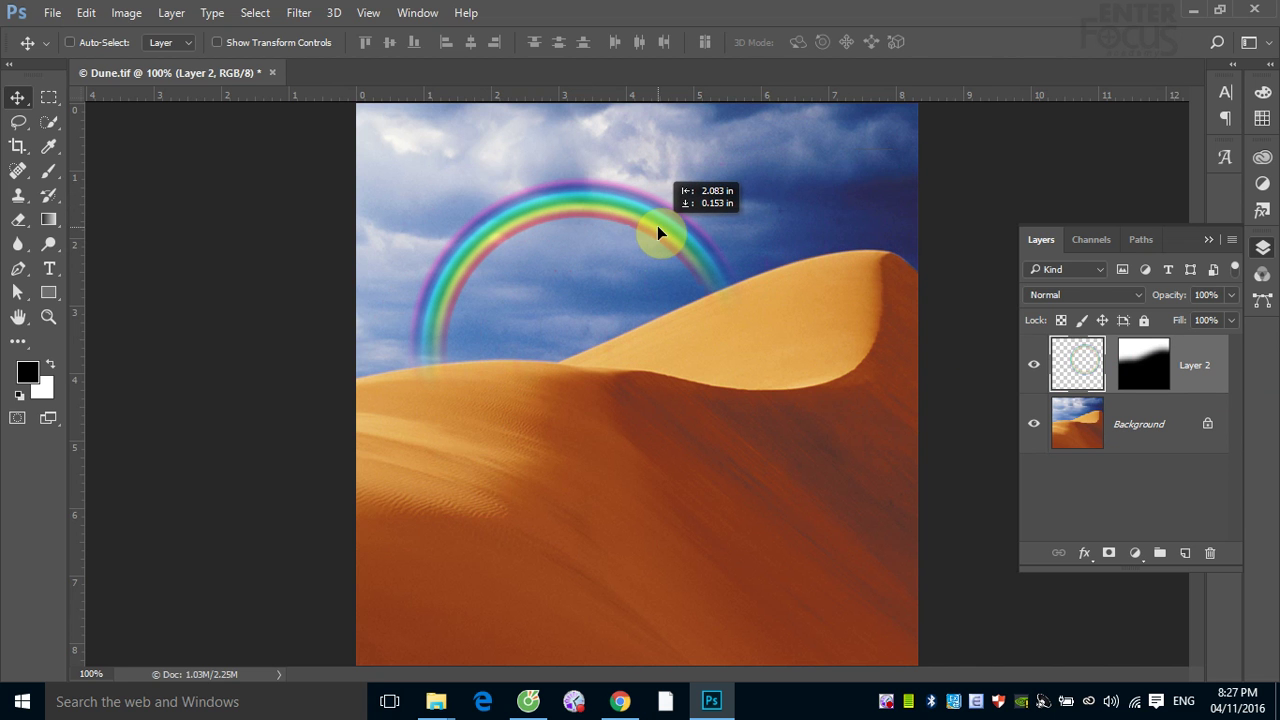
pyautogui.moveTo(657, 225); pyautogui.dragTo(760, 214)
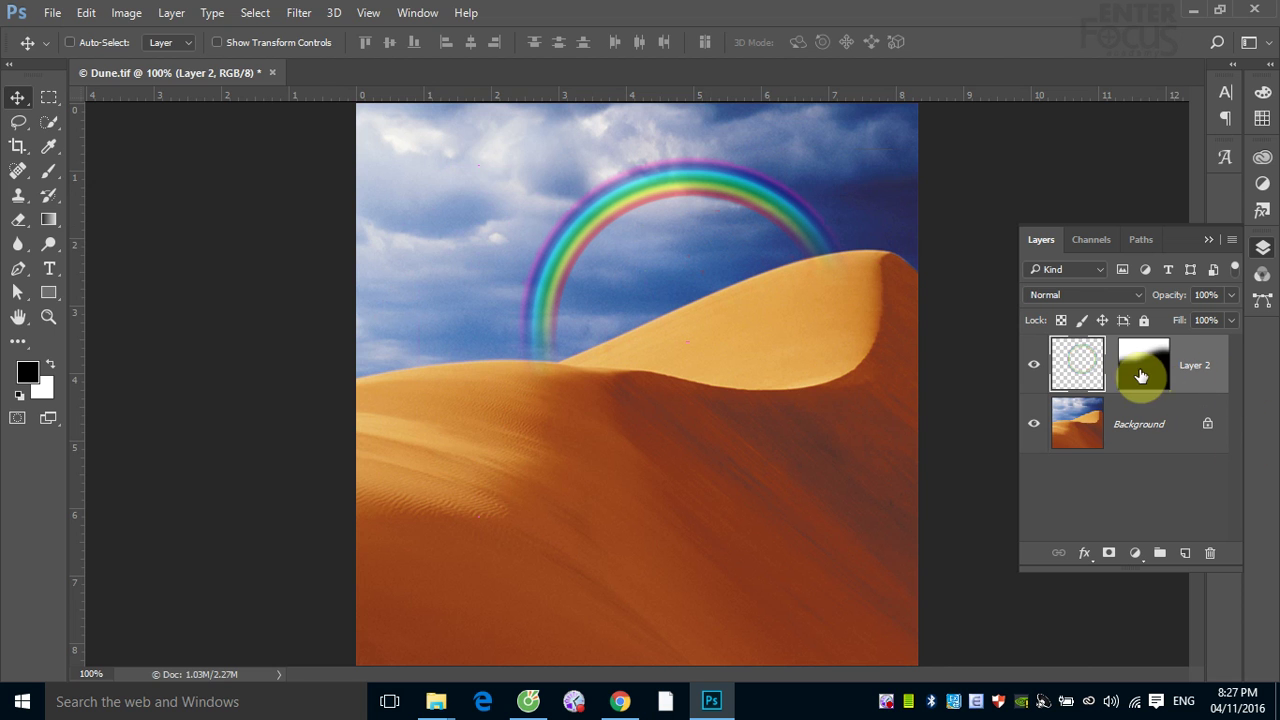
pyautogui.moveTo(1140, 372); pyautogui.dragTo(1211, 553)
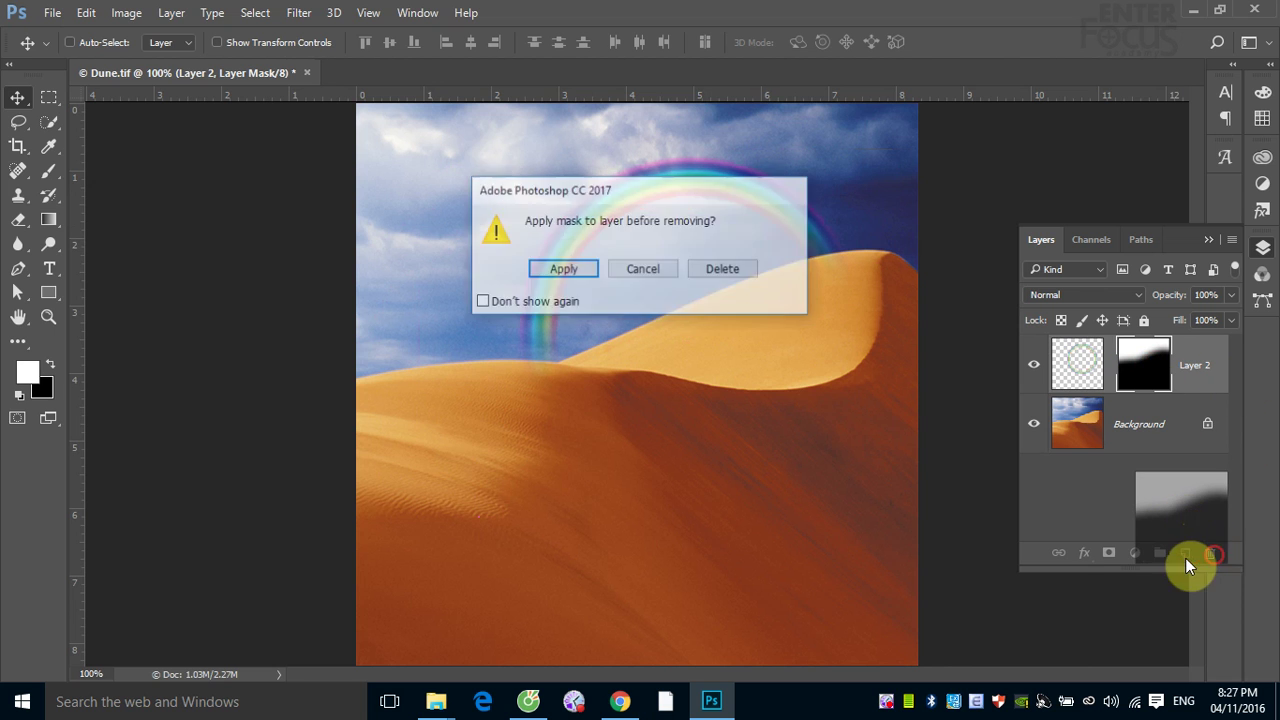
pyautogui.click(561, 270)
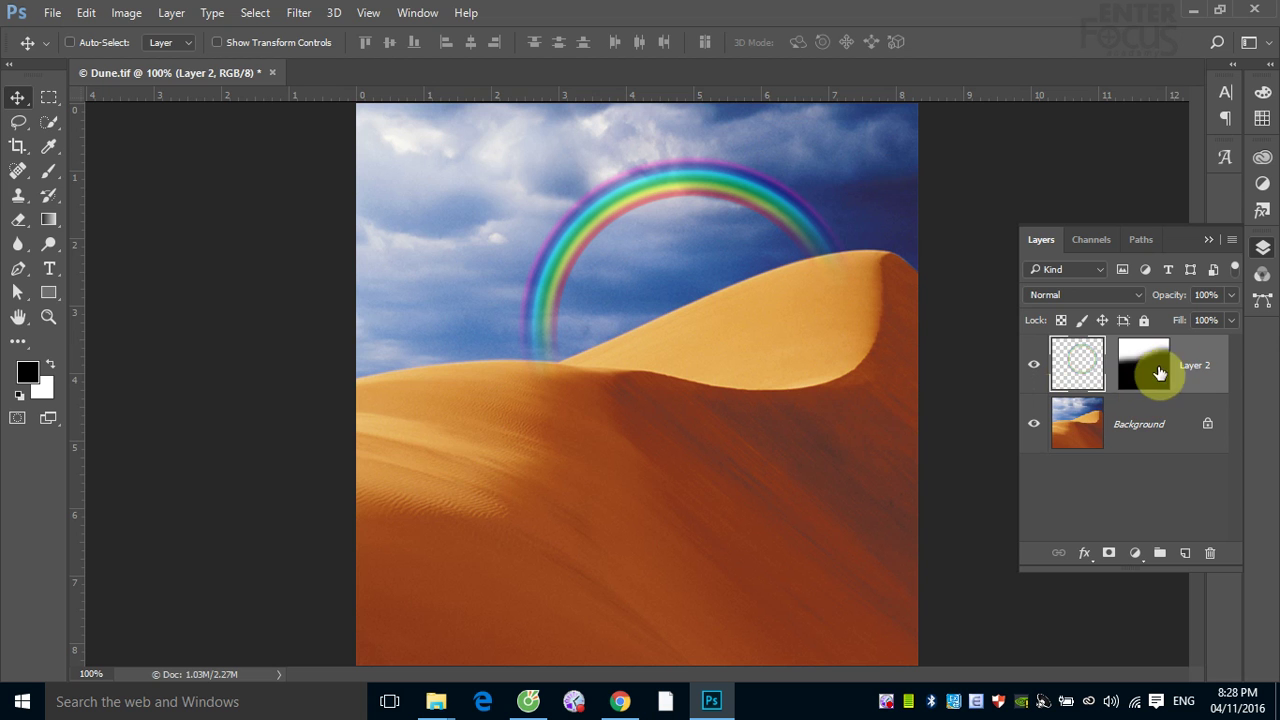
# - Delete Layer 2's old mask and add a fresh all-white layer mask
pyautogui.rightClick(1146, 370)
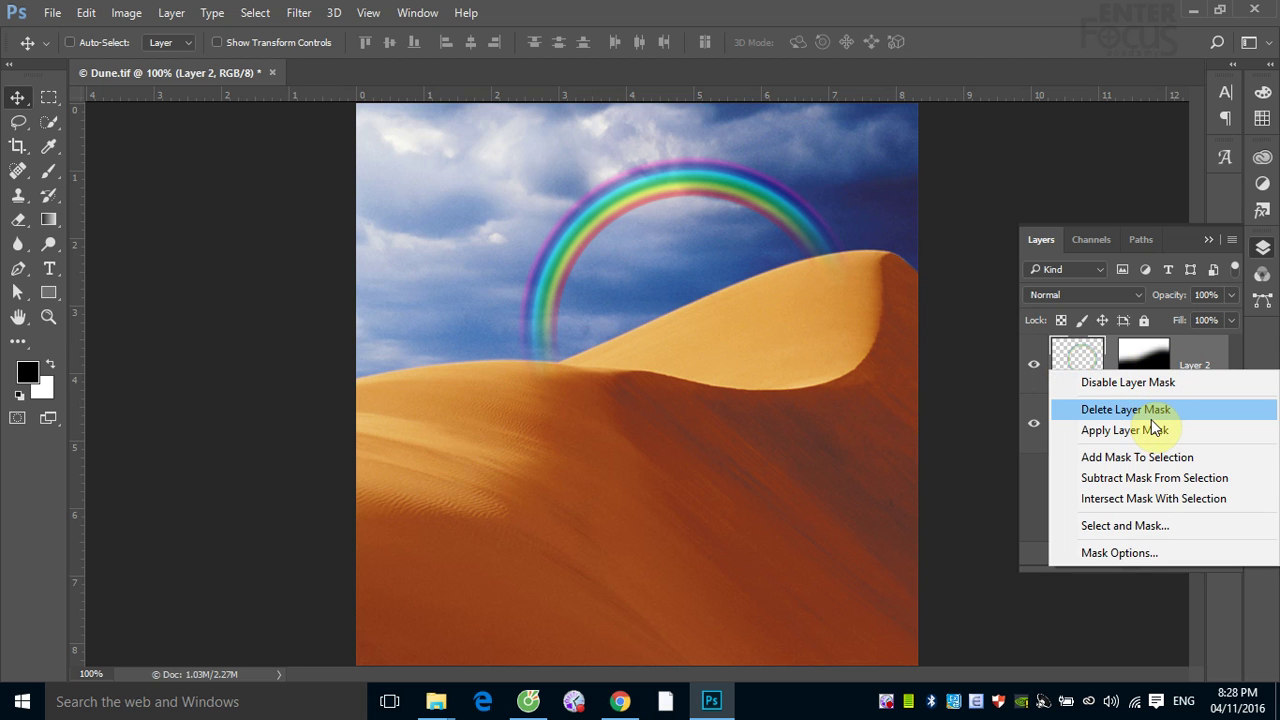
pyautogui.click(1152, 412)
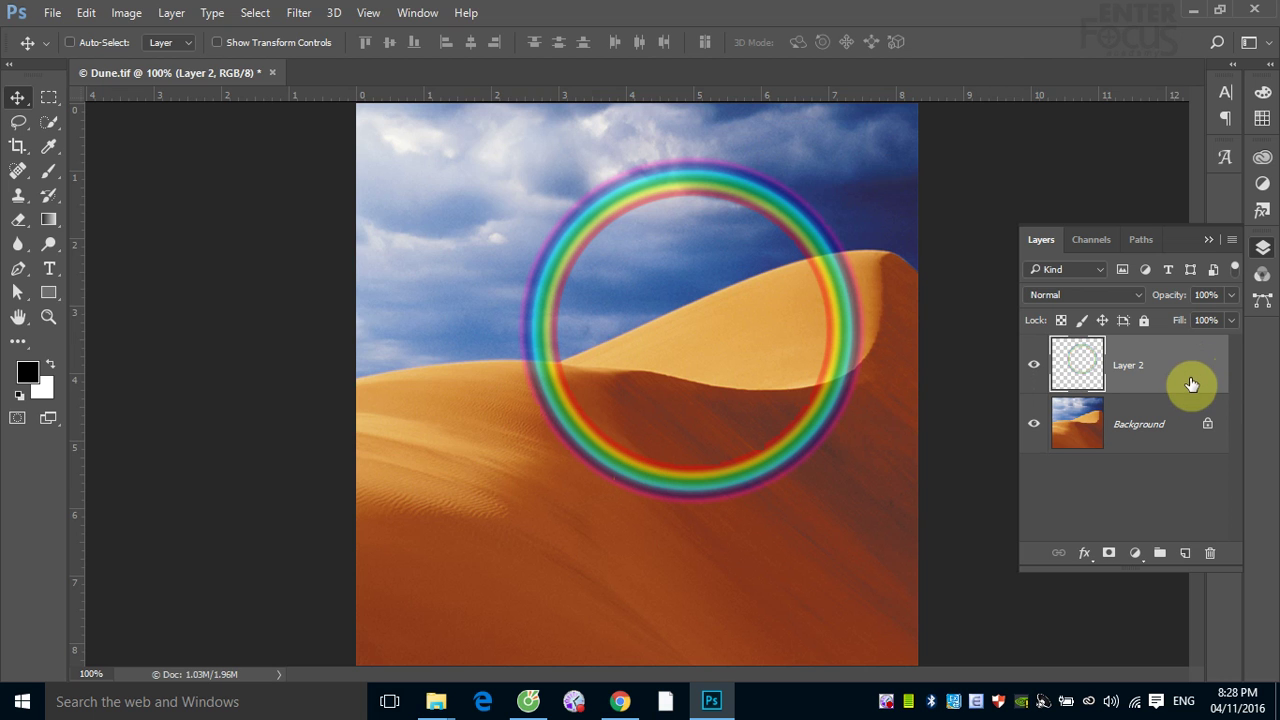
pyautogui.click(1108, 554)
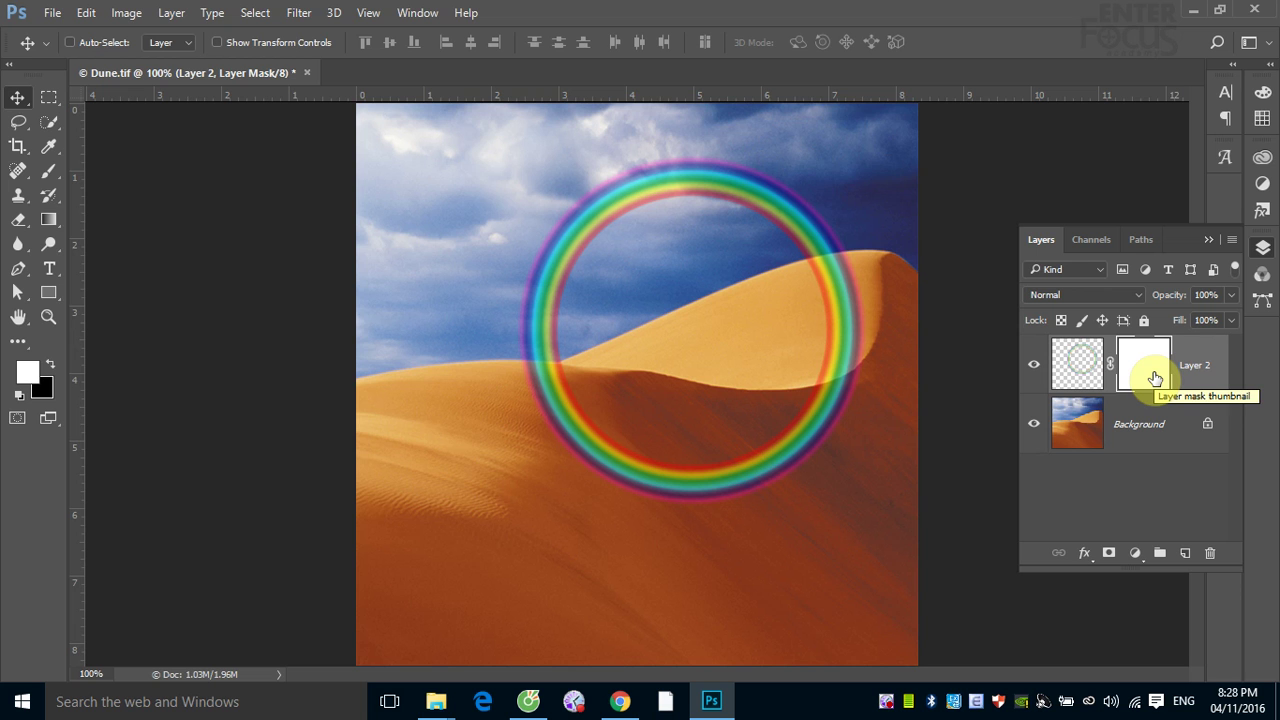
# - Set up a soft black brush at 105 px
pyautogui.click(49, 173)
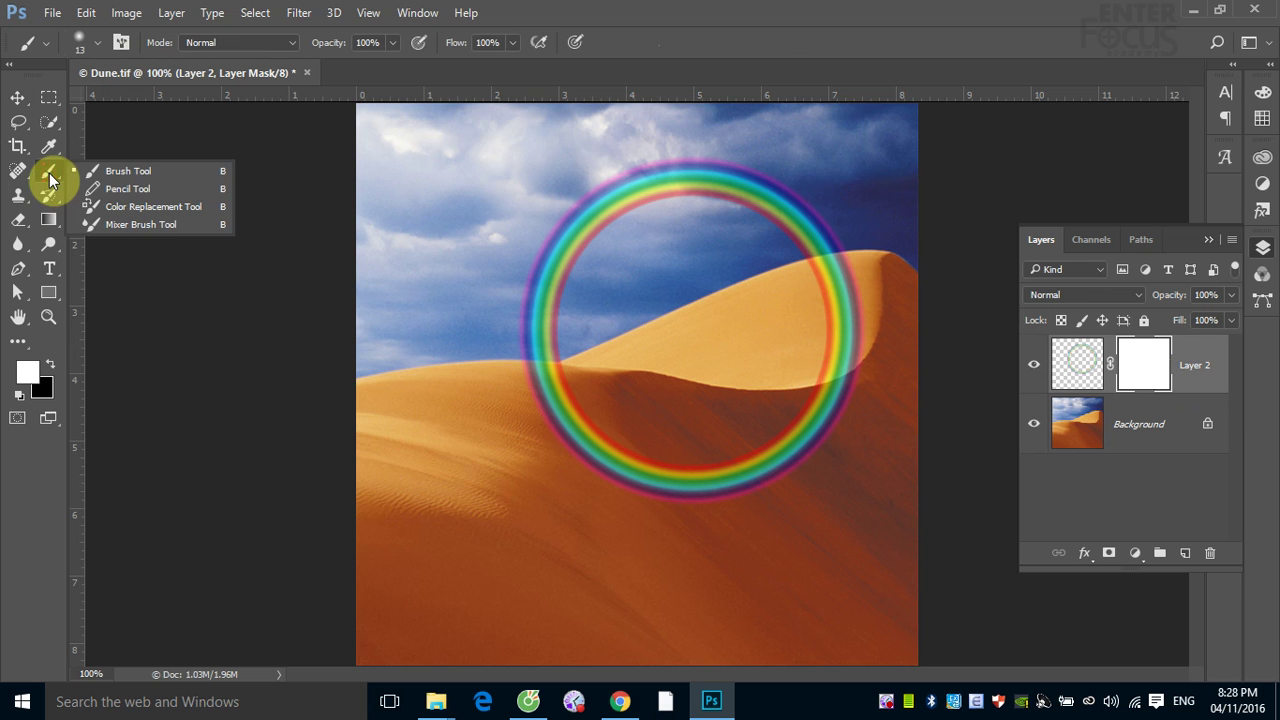
pyautogui.click(52, 364)
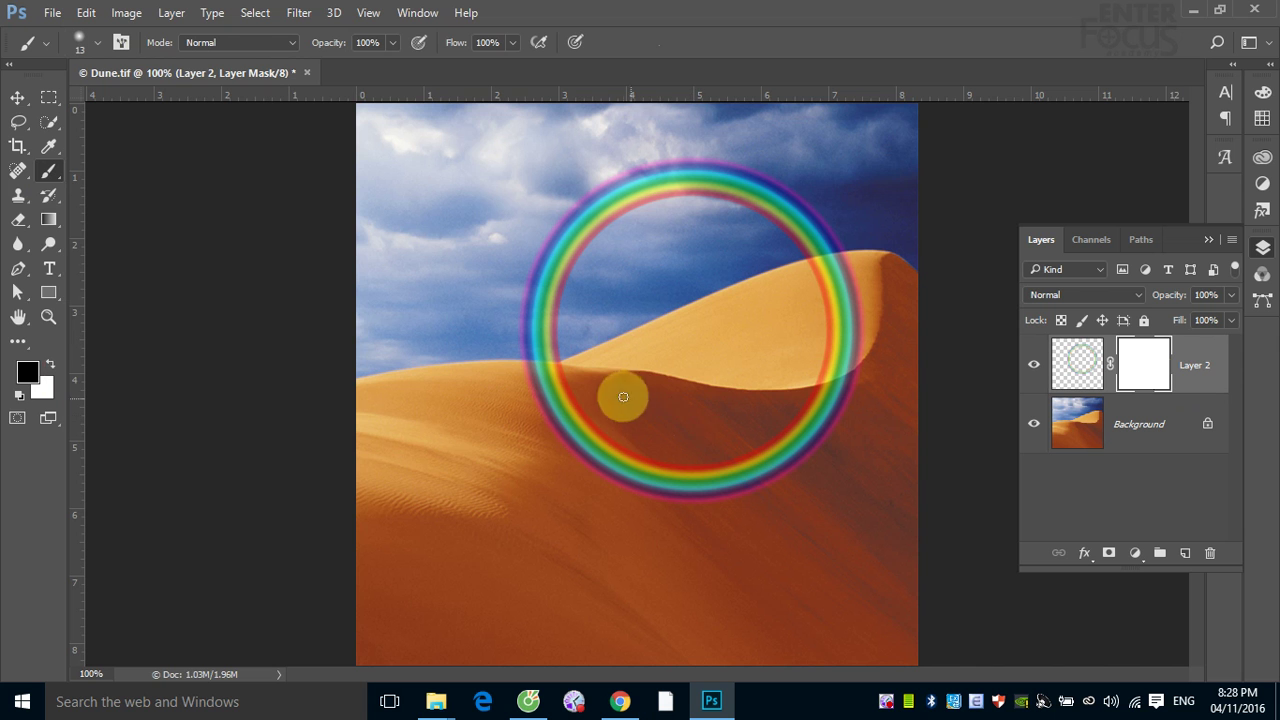
pyautogui.moveTo(560, 410)
pyautogui.mouseDown()
pyautogui.moveTo(602, 424)
pyautogui.moveTo(632, 408)
pyautogui.mouseUp()
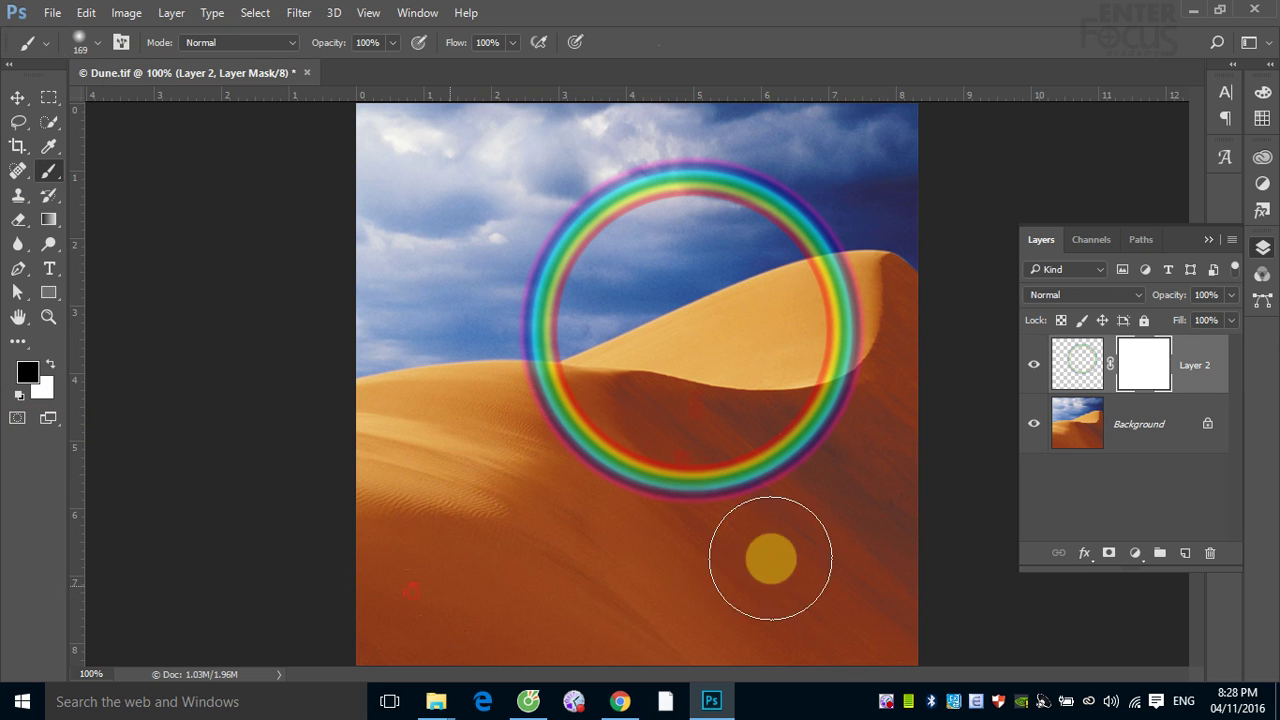
# - Paint black on the mask over the rainbow's lower left and right arcs below the dune
pyautogui.moveTo(671, 507)
pyautogui.mouseDown()
pyautogui.moveTo(886, 417)
pyautogui.moveTo(878, 329)
pyautogui.mouseUp()
pyautogui.moveTo(546, 449); pyautogui.dragTo(643, 411)
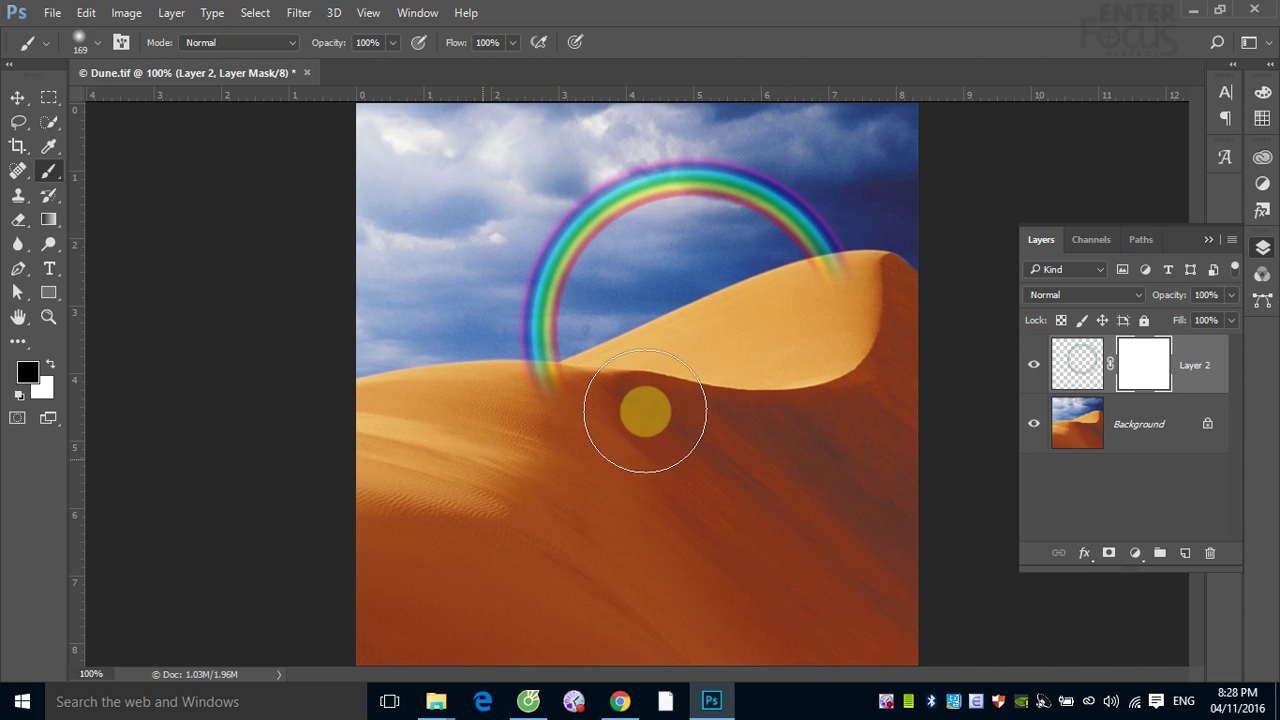
pyautogui.moveTo(886, 300); pyautogui.dragTo(857, 320)
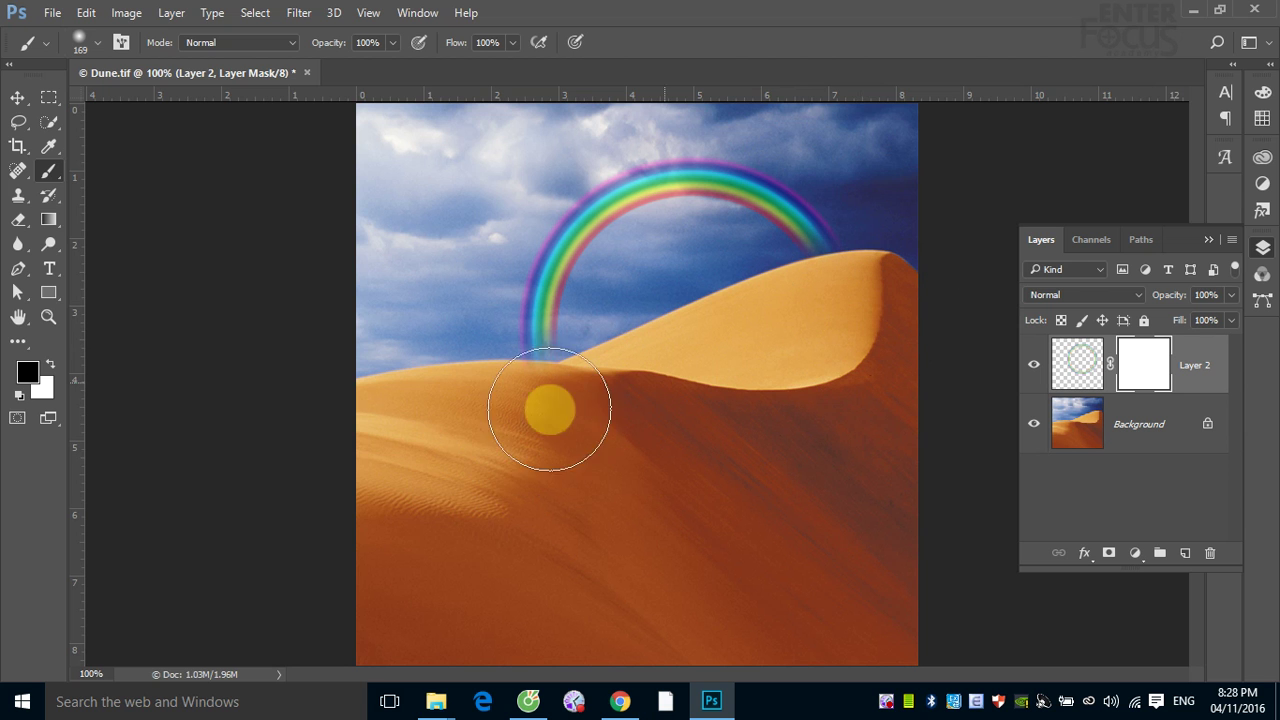
pyautogui.moveTo(412, 485)
pyautogui.mouseDown()
pyautogui.moveTo(394, 494)
pyautogui.moveTo(450, 493)
pyautogui.mouseUp()
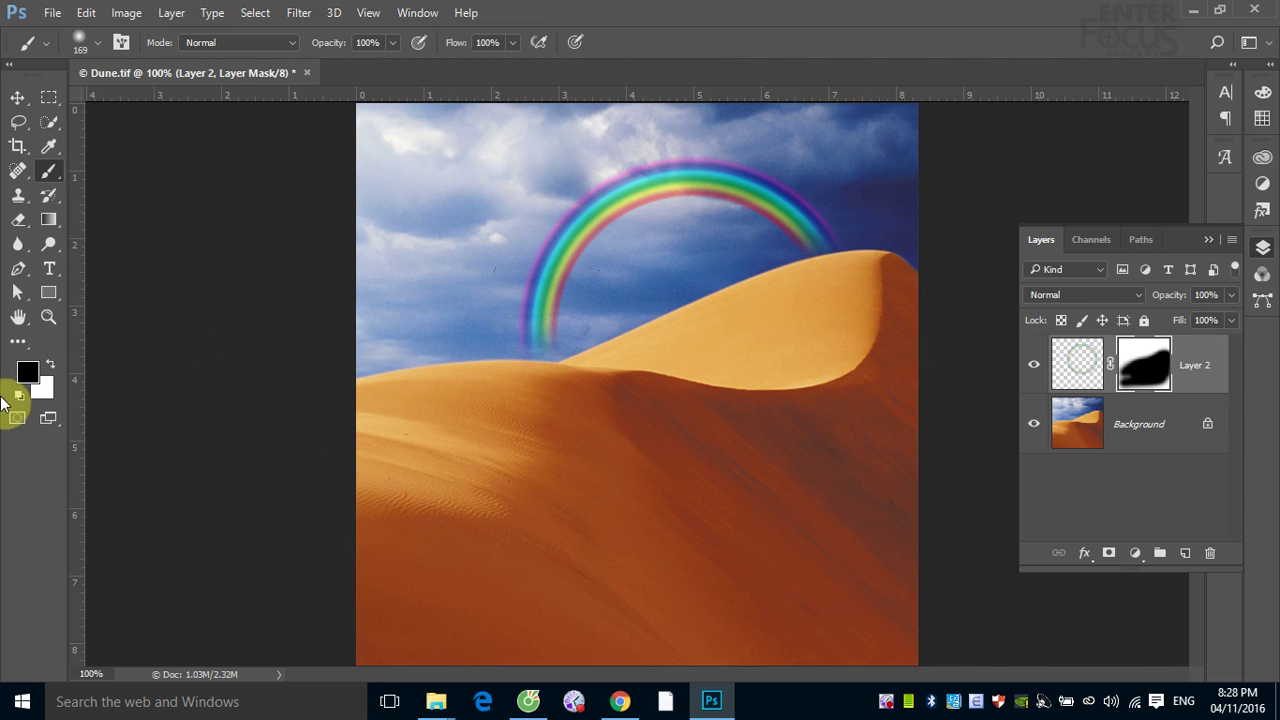
# - Partly fade the rainbow arc on the mask with light grey paint
pyautogui.click(31, 378)
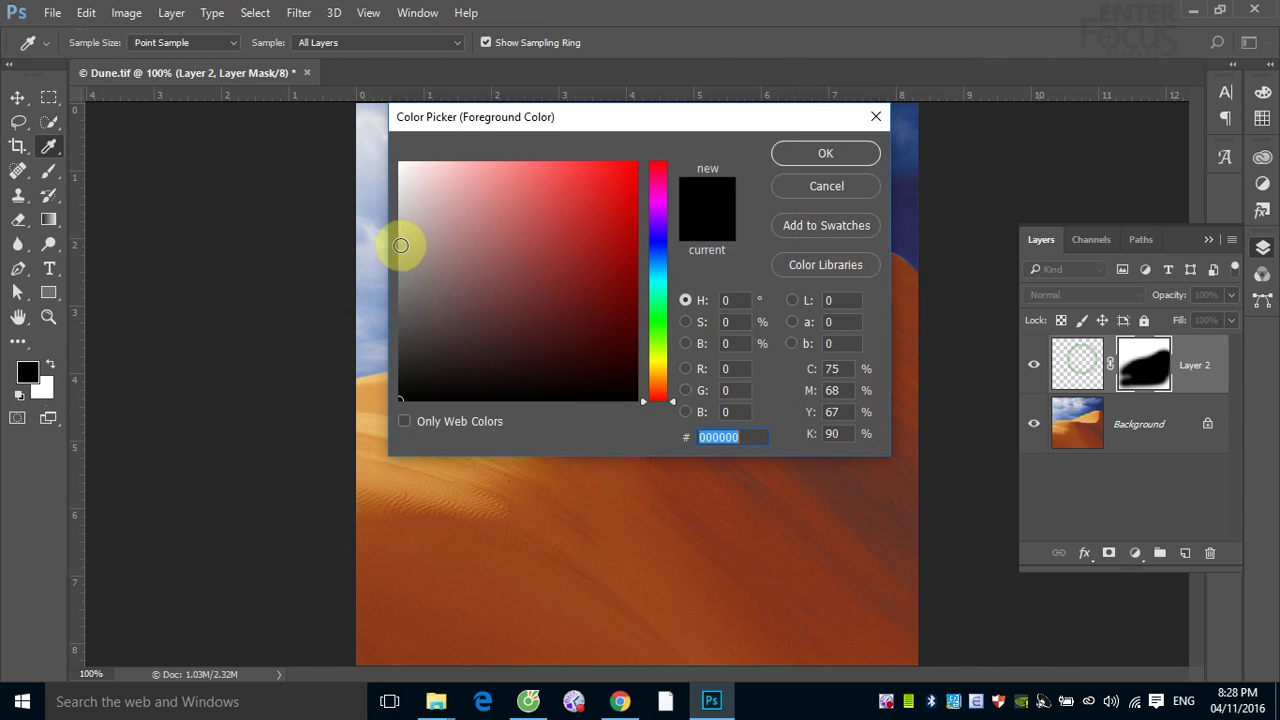
pyautogui.click(401, 184)
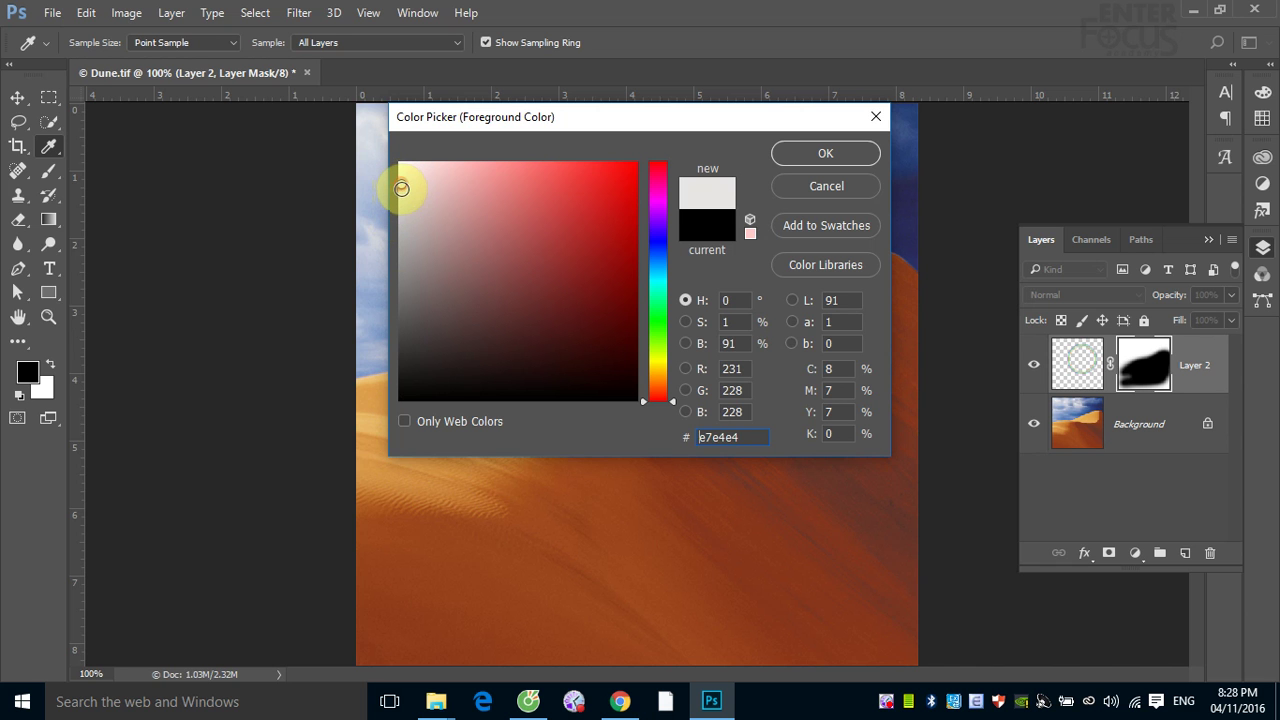
pyautogui.click(822, 155)
pyautogui.moveTo(707, 310)
pyautogui.mouseDown()
pyautogui.moveTo(523, 300)
pyautogui.moveTo(629, 214)
pyautogui.moveTo(791, 212)
pyautogui.moveTo(574, 206)
pyautogui.moveTo(598, 218)
pyautogui.moveTo(770, 196)
pyautogui.mouseUp()
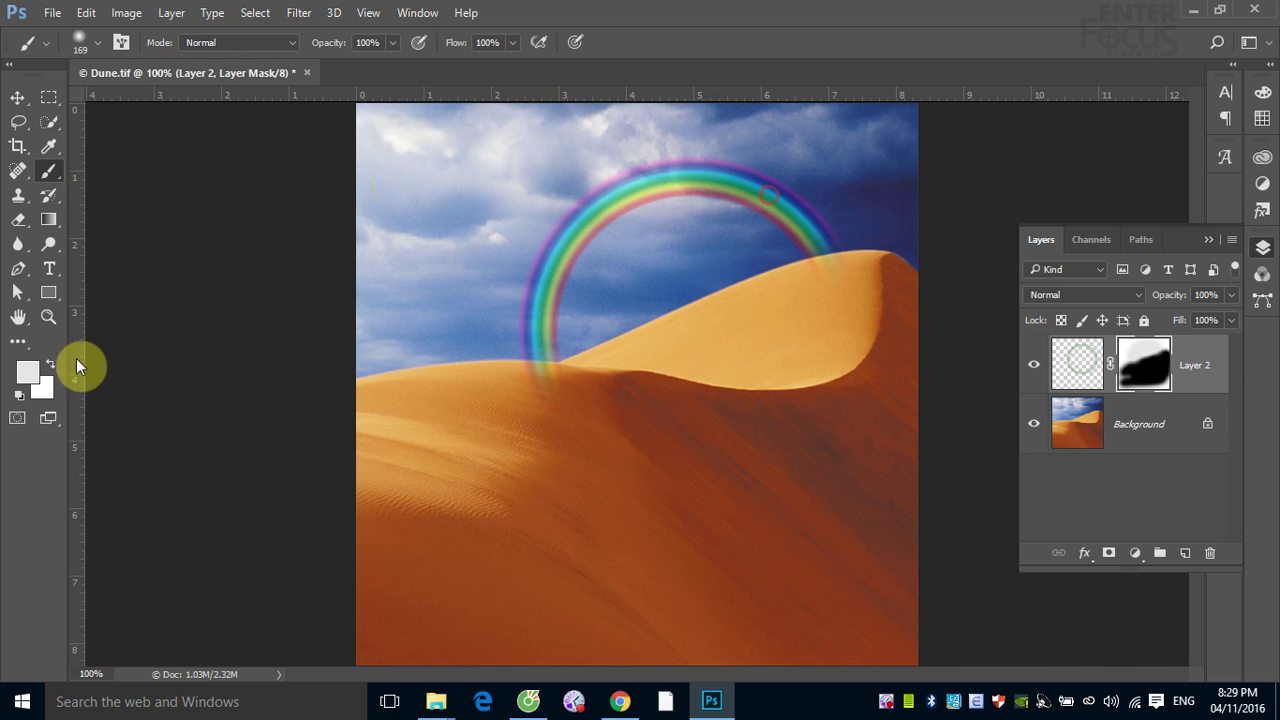
# - Switch to darker grey aaa9a9 and fade more of the arc and the left leg
pyautogui.click(26, 373)
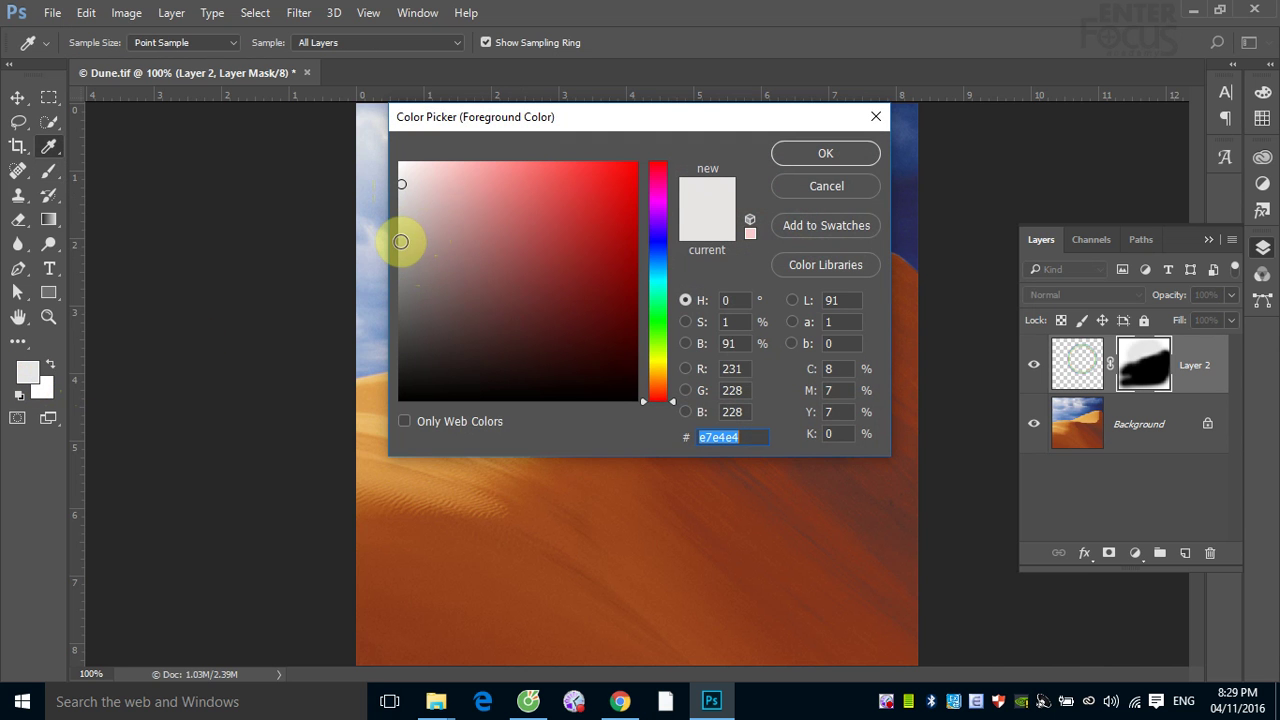
pyautogui.click(400, 240)
pyautogui.click(842, 157)
pyautogui.moveTo(541, 329)
pyautogui.mouseDown()
pyautogui.moveTo(557, 286)
pyautogui.moveTo(651, 200)
pyautogui.moveTo(777, 229)
pyautogui.mouseUp()
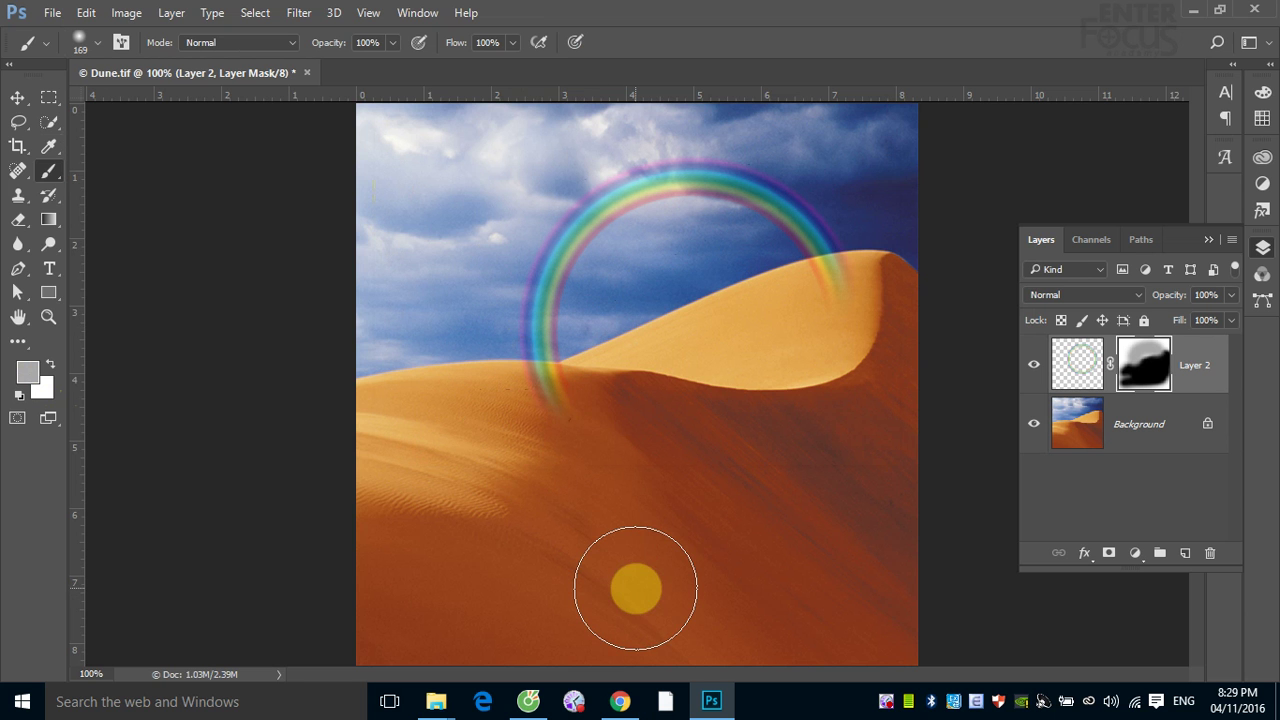
pyautogui.moveTo(635, 588)
pyautogui.mouseDown()
pyautogui.moveTo(571, 429)
pyautogui.moveTo(530, 437)
pyautogui.mouseUp()
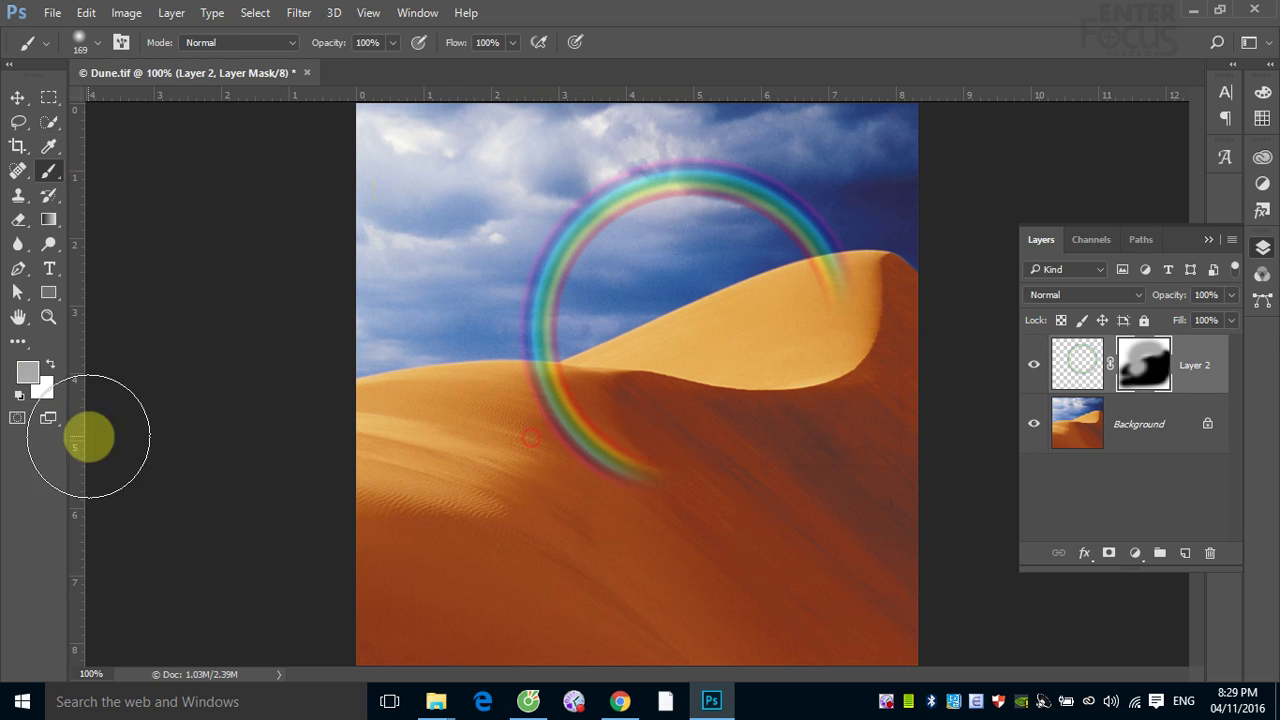
# - Paint out the rainbow legs over the dune with near-black
pyautogui.click(30, 374)
pyautogui.click(406, 391)
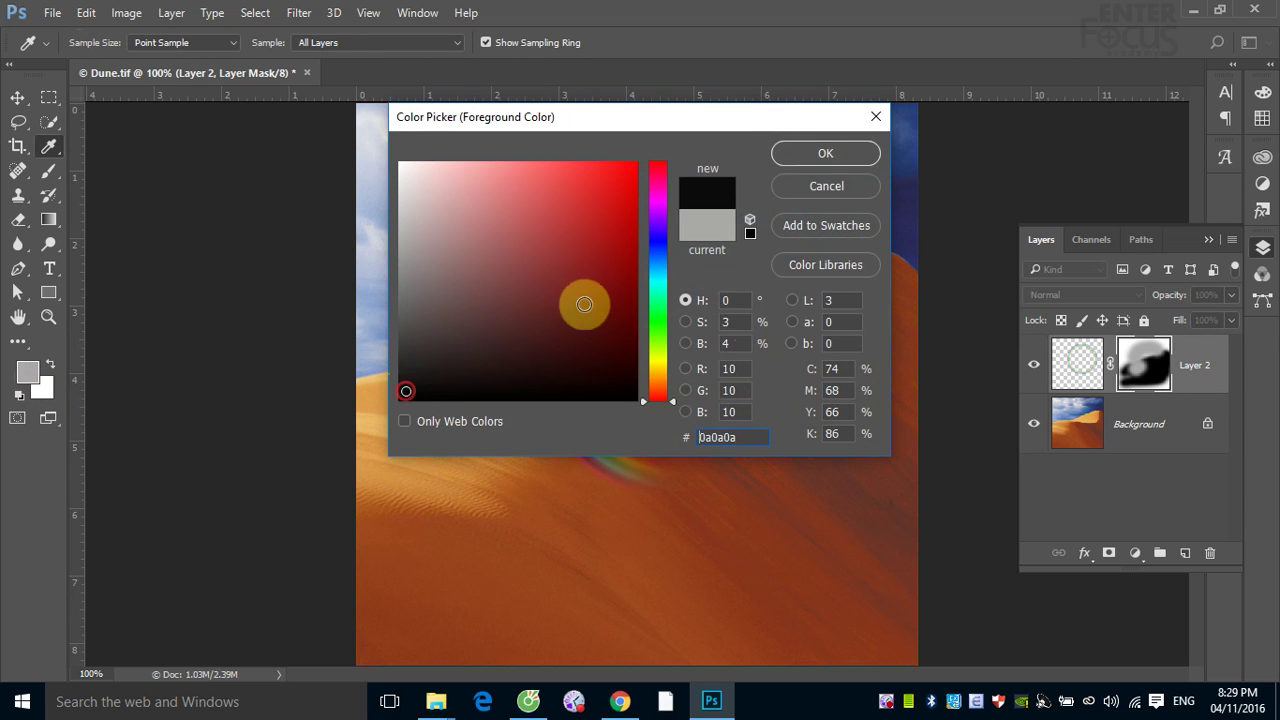
pyautogui.click(809, 151)
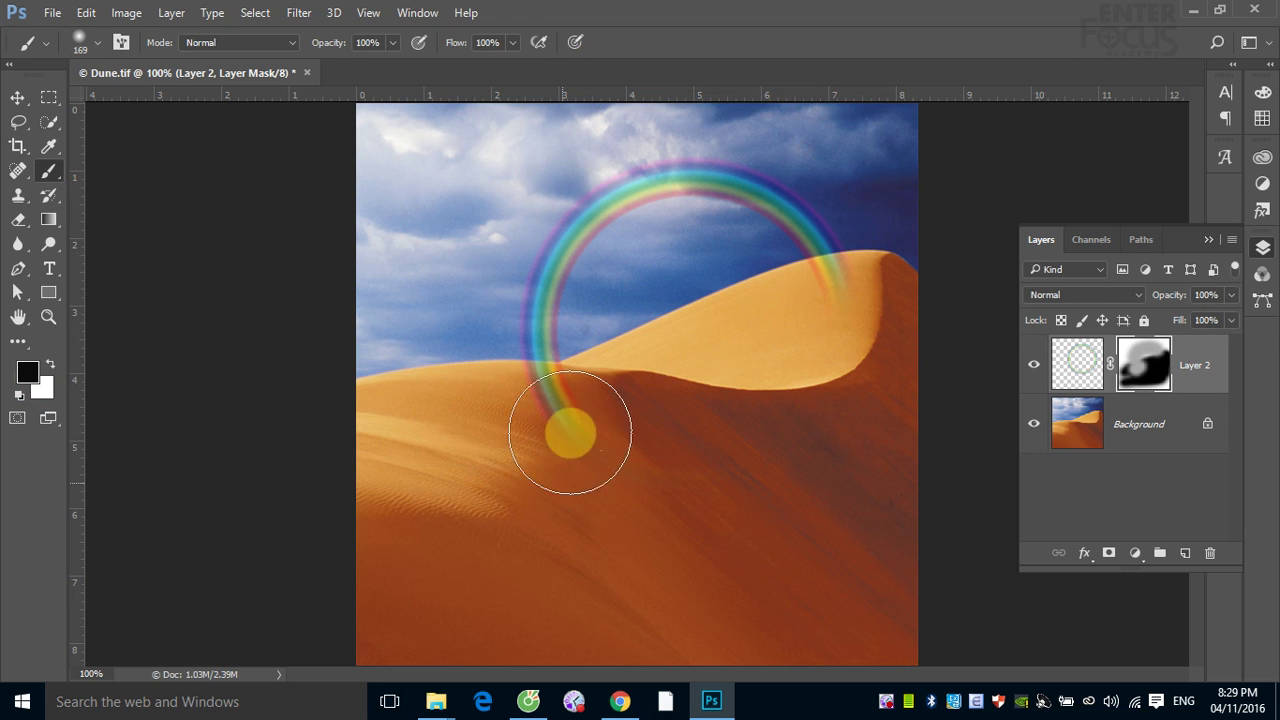
pyautogui.moveTo(570, 432); pyautogui.dragTo(517, 443)
pyautogui.moveTo(866, 323)
pyautogui.mouseDown()
pyautogui.moveTo(806, 329)
pyautogui.moveTo(821, 337)
pyautogui.mouseUp()
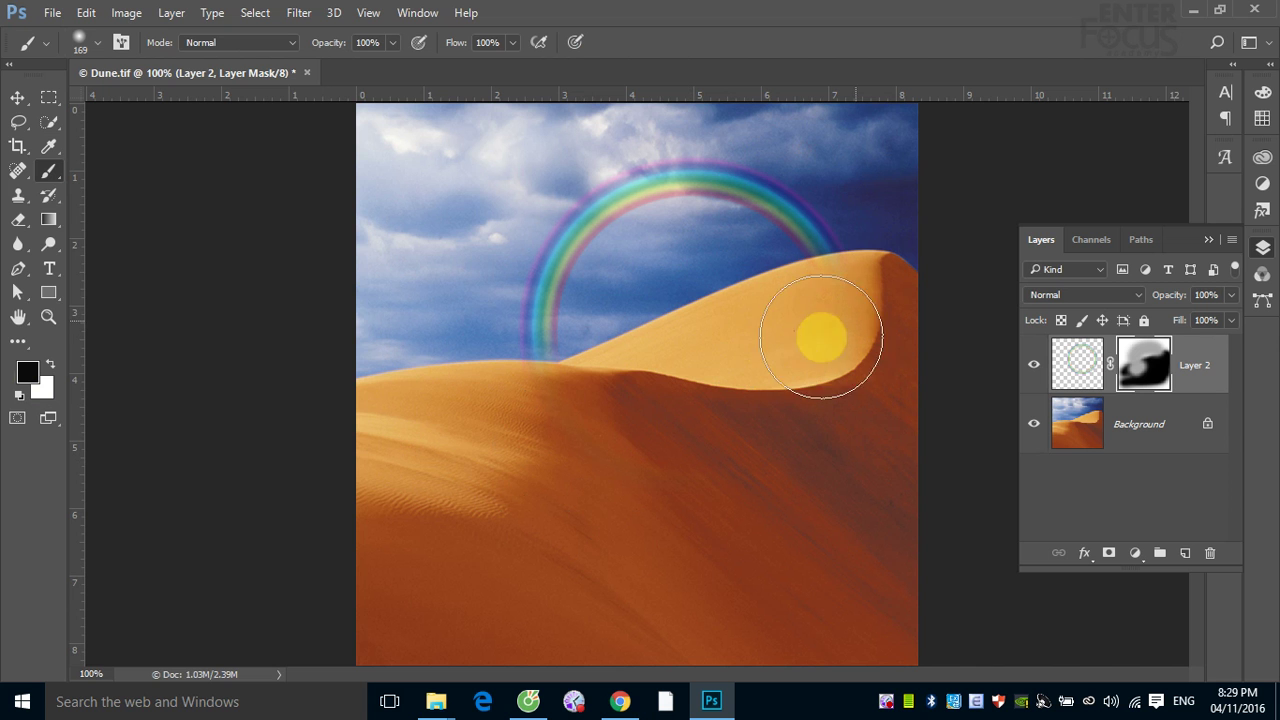
# - Disable Layer 2's mask from the mask thumbnail's context menu
pyautogui.rightClick(1135, 372)
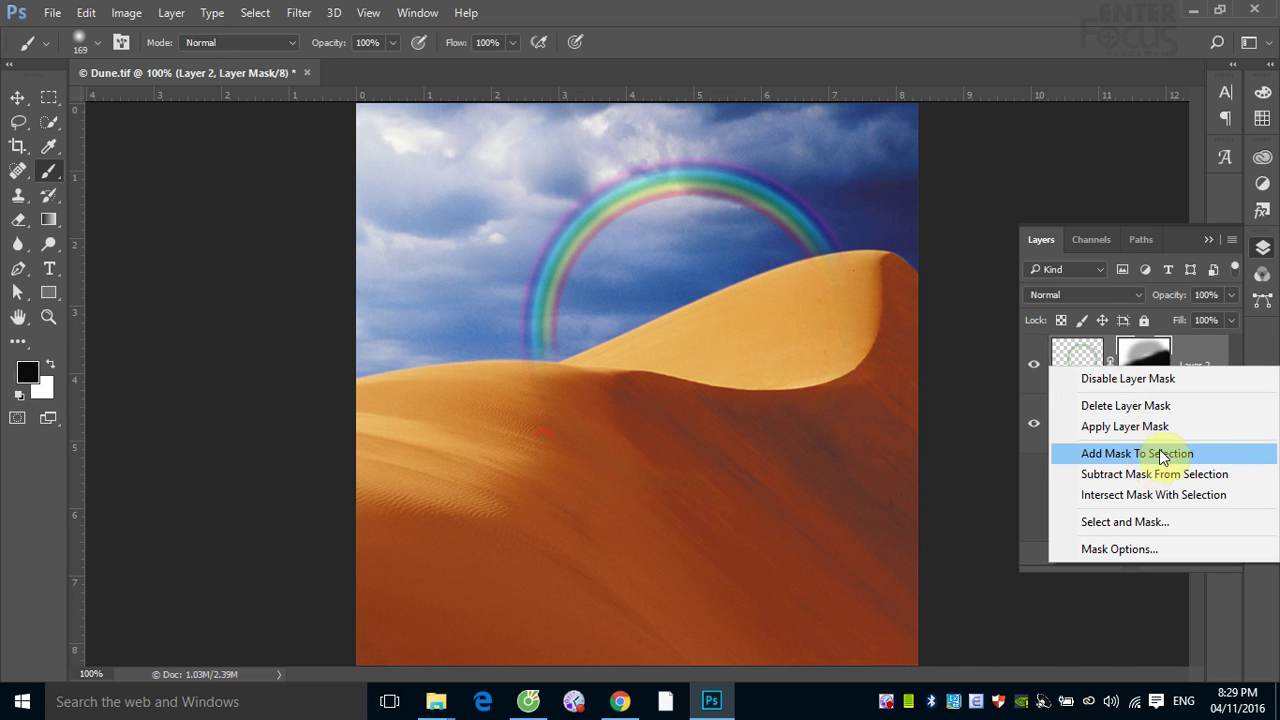
pyautogui.click(1137, 378)
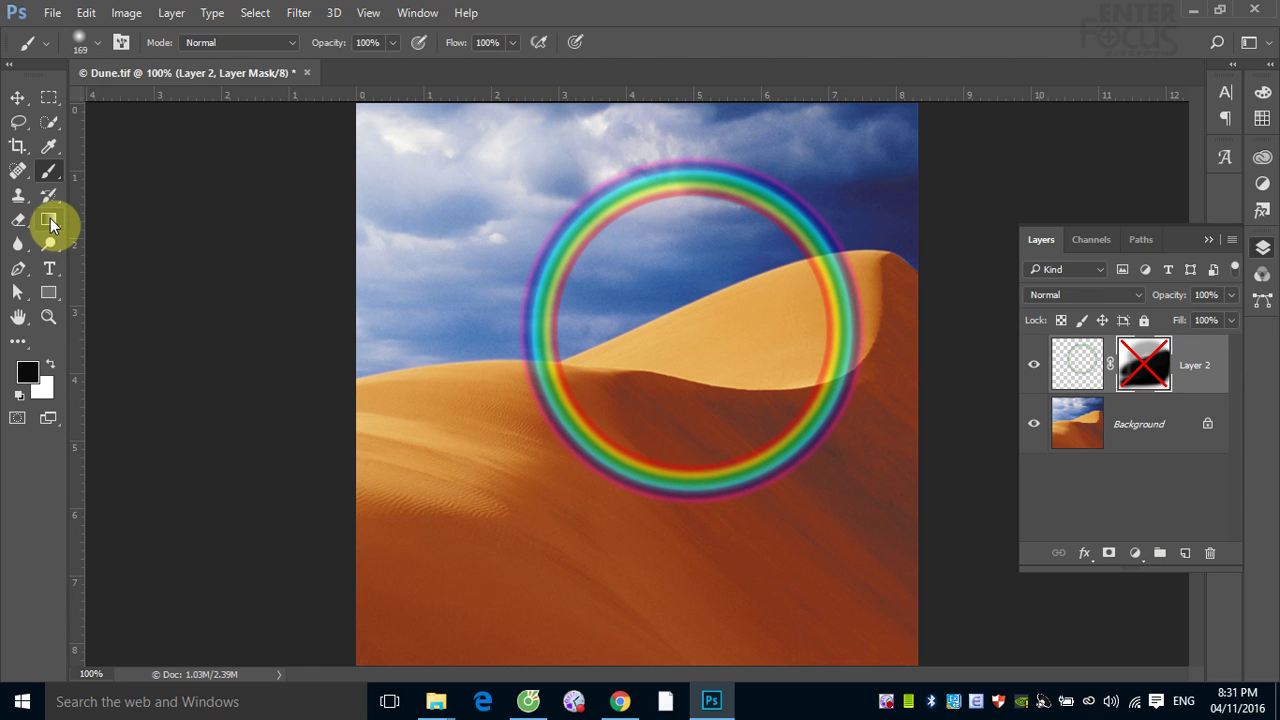
# - Open Palm Tree (CMYK).tif from the Samples folder via File > Open
pyautogui.click(52, 13)
pyautogui.click(80, 48)
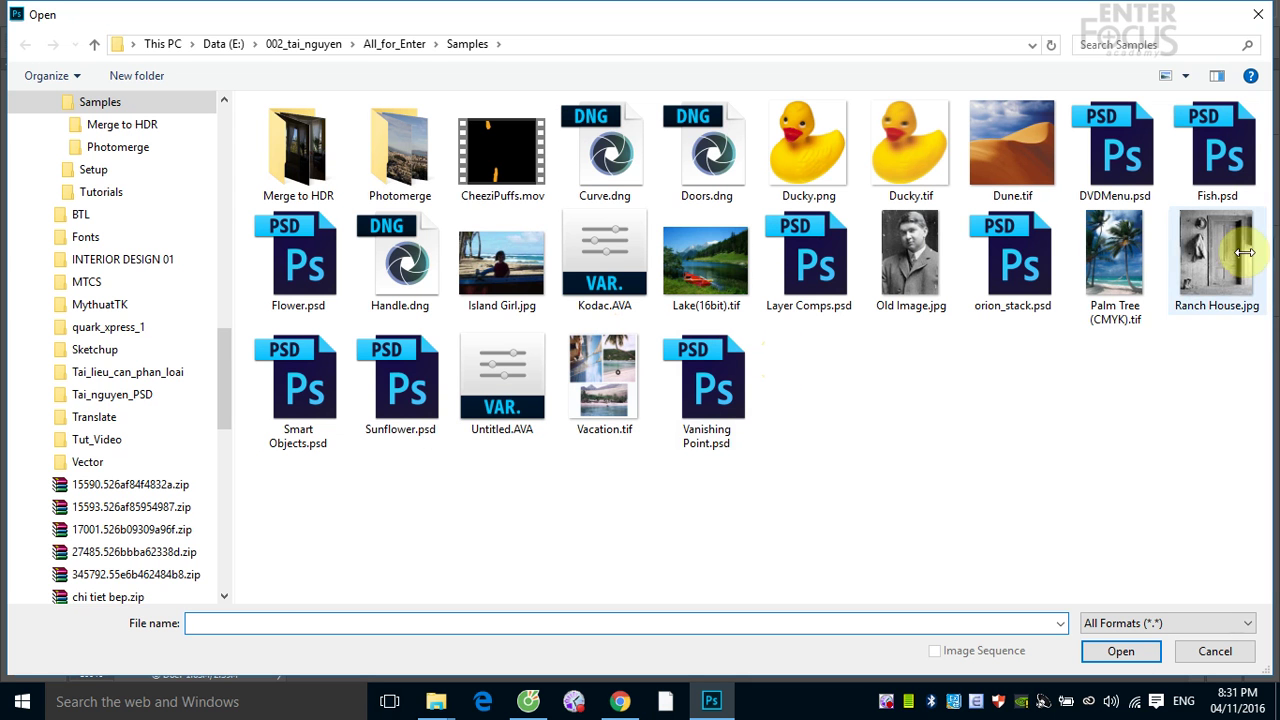
pyautogui.click(1105, 260)
pyautogui.click(1108, 656)
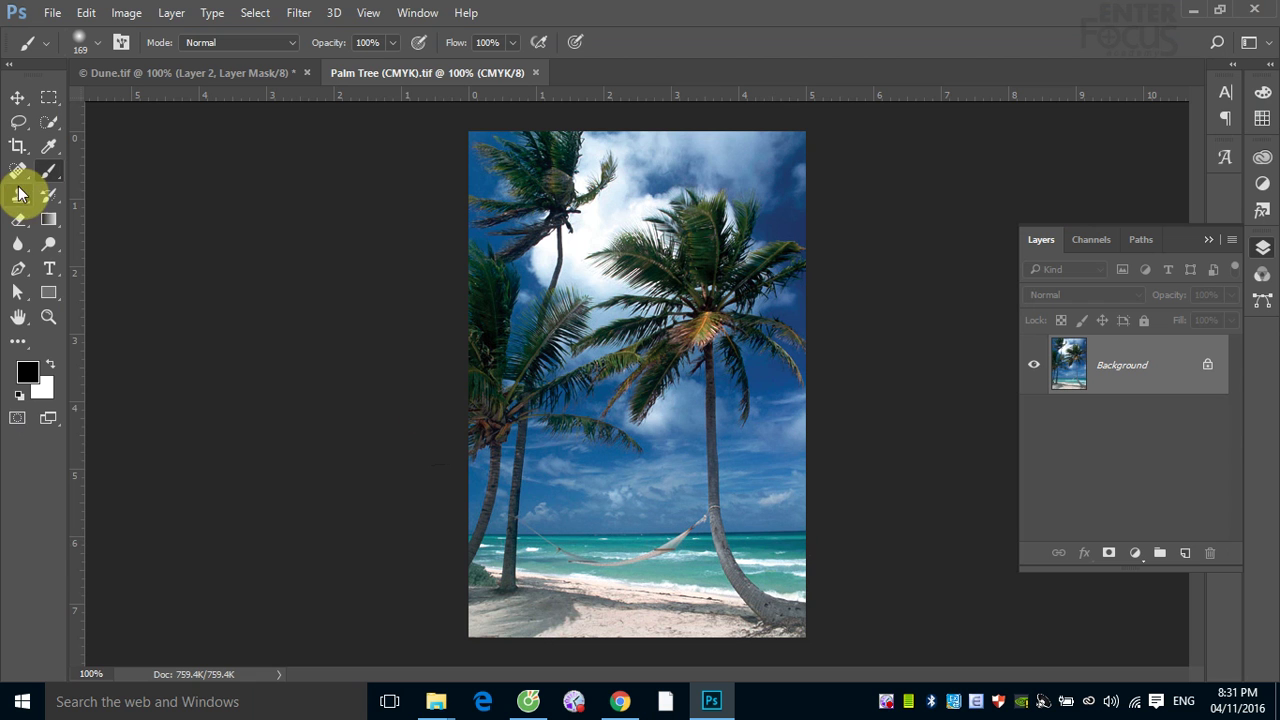
# - On a new layer, draw a small radial rainbow gradient and move it down over the beach
pyautogui.click(1185, 553)
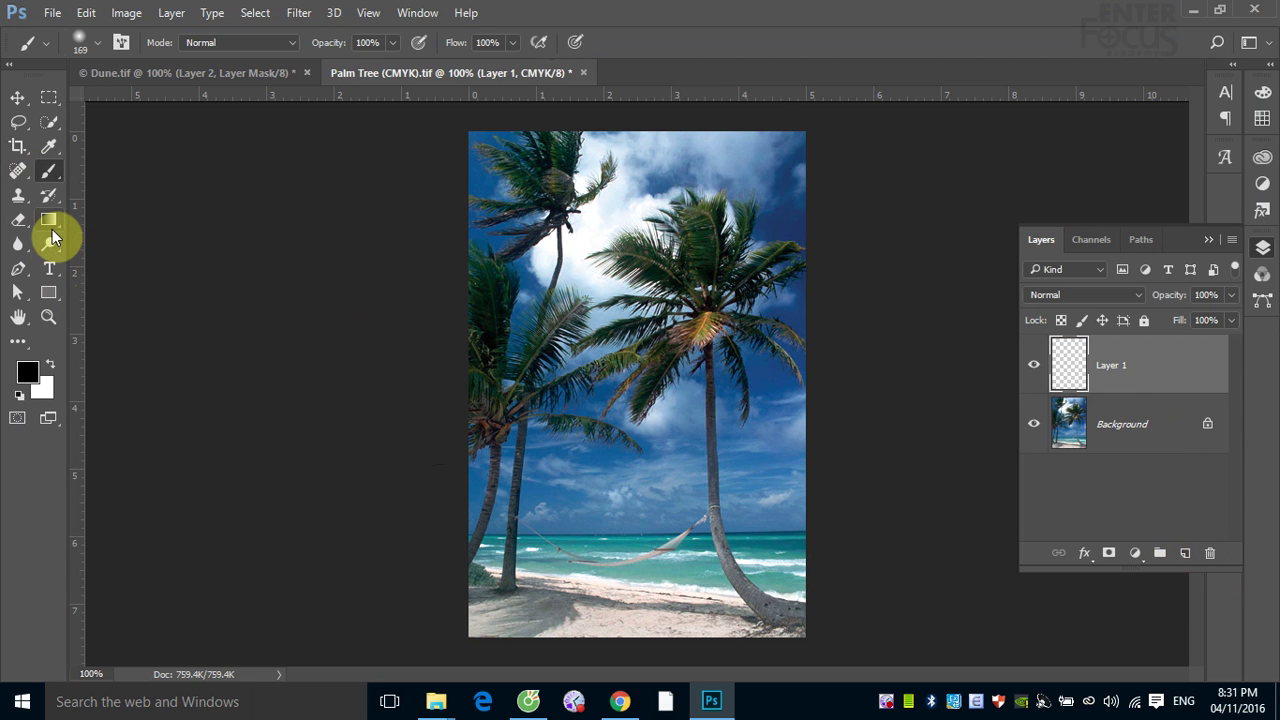
pyautogui.click(48, 219)
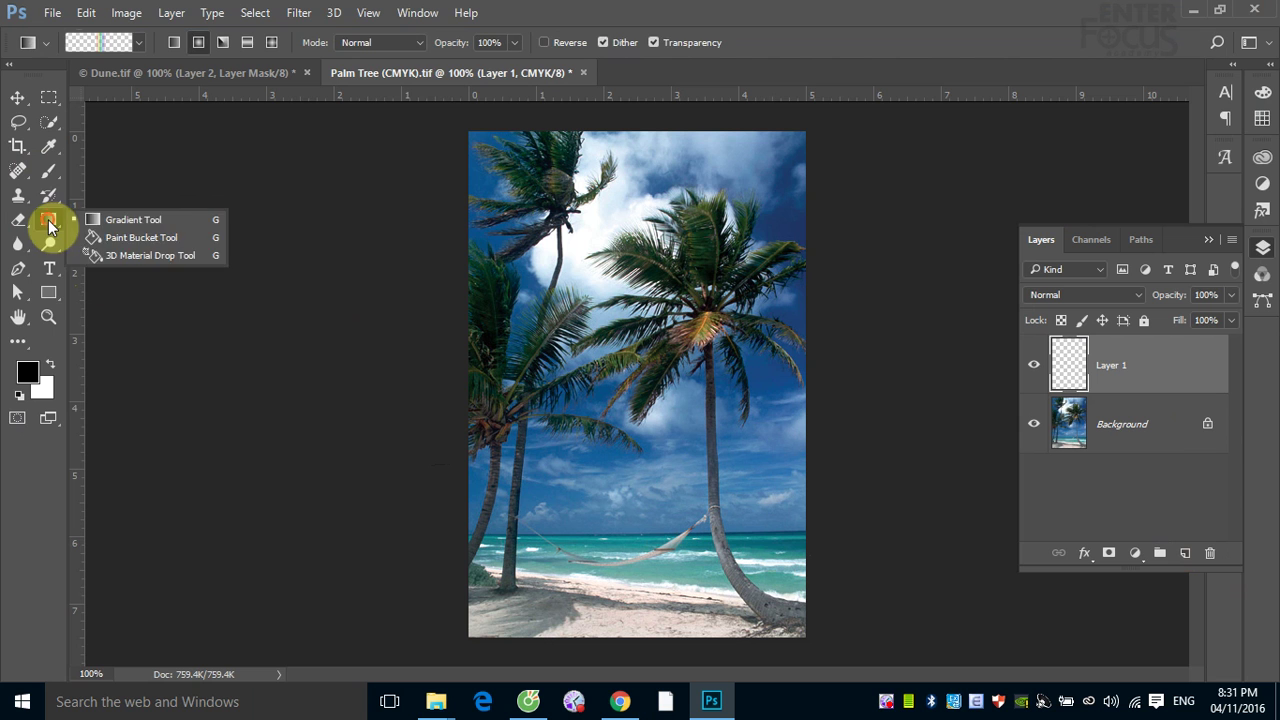
pyautogui.click(133, 222)
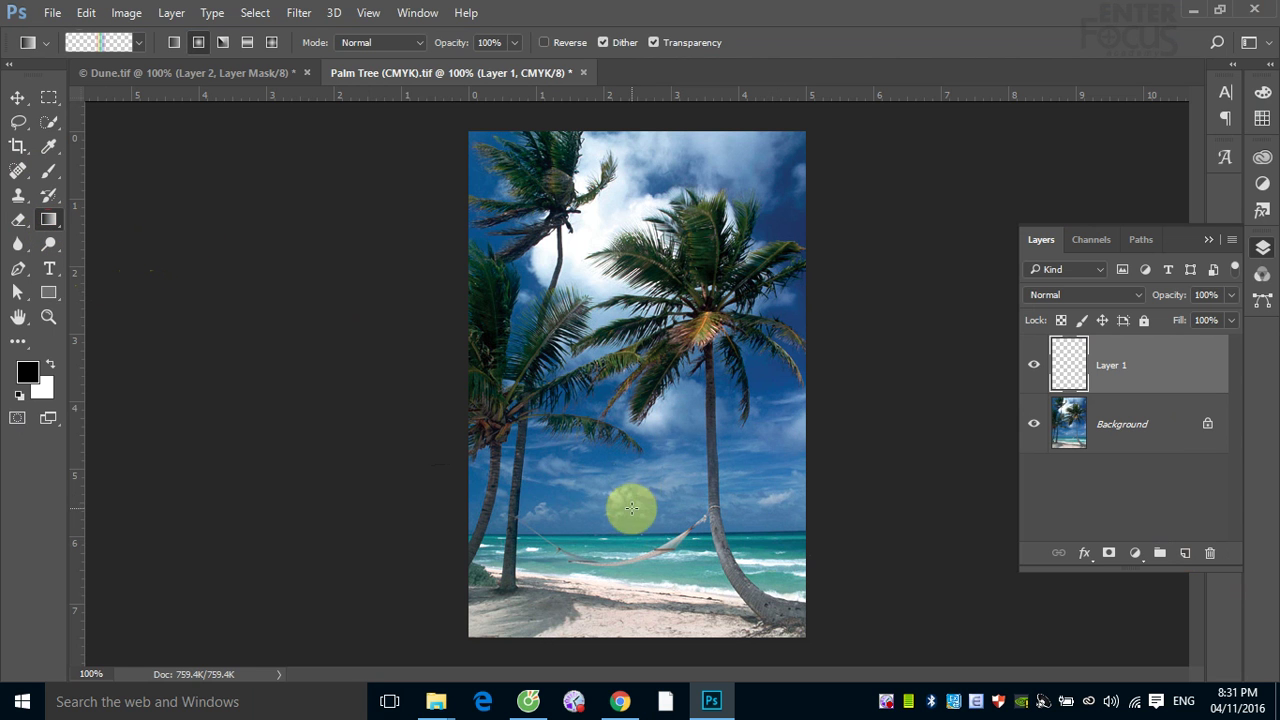
pyautogui.moveTo(631, 508); pyautogui.dragTo(513, 262)
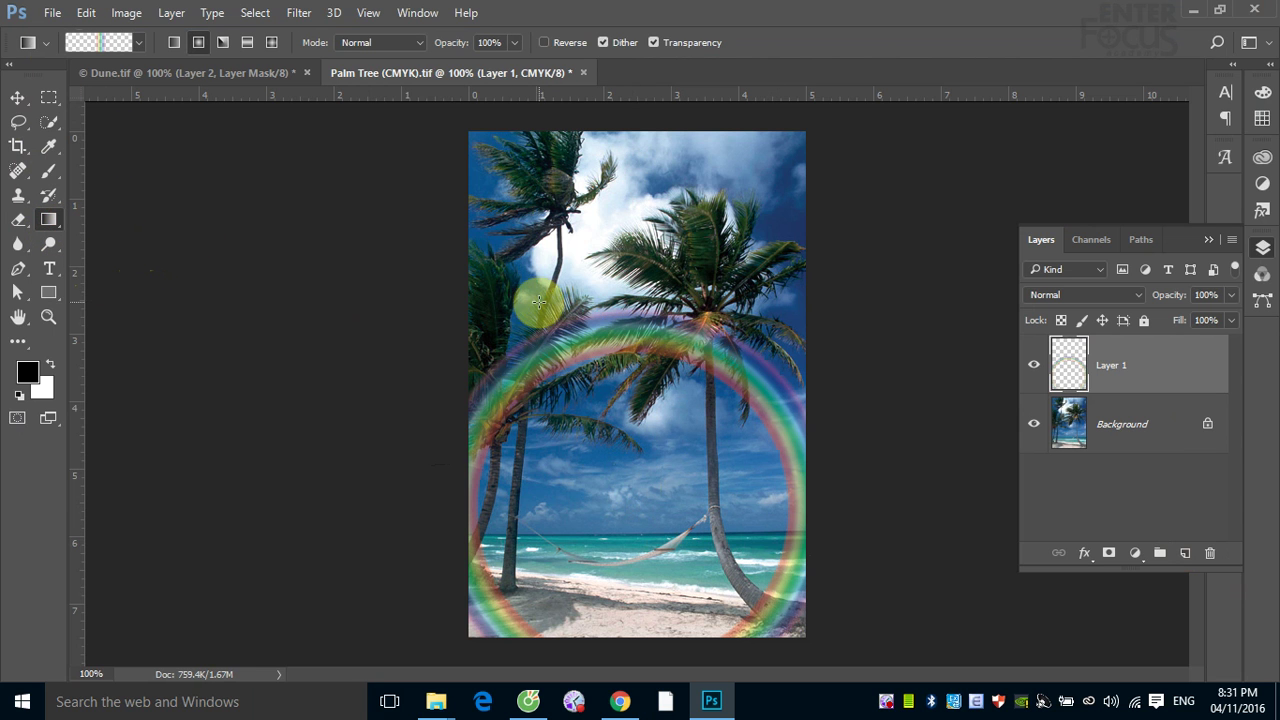
pyautogui.hotkey('ctrl', 'z')
pyautogui.moveTo(650, 497); pyautogui.dragTo(642, 352)
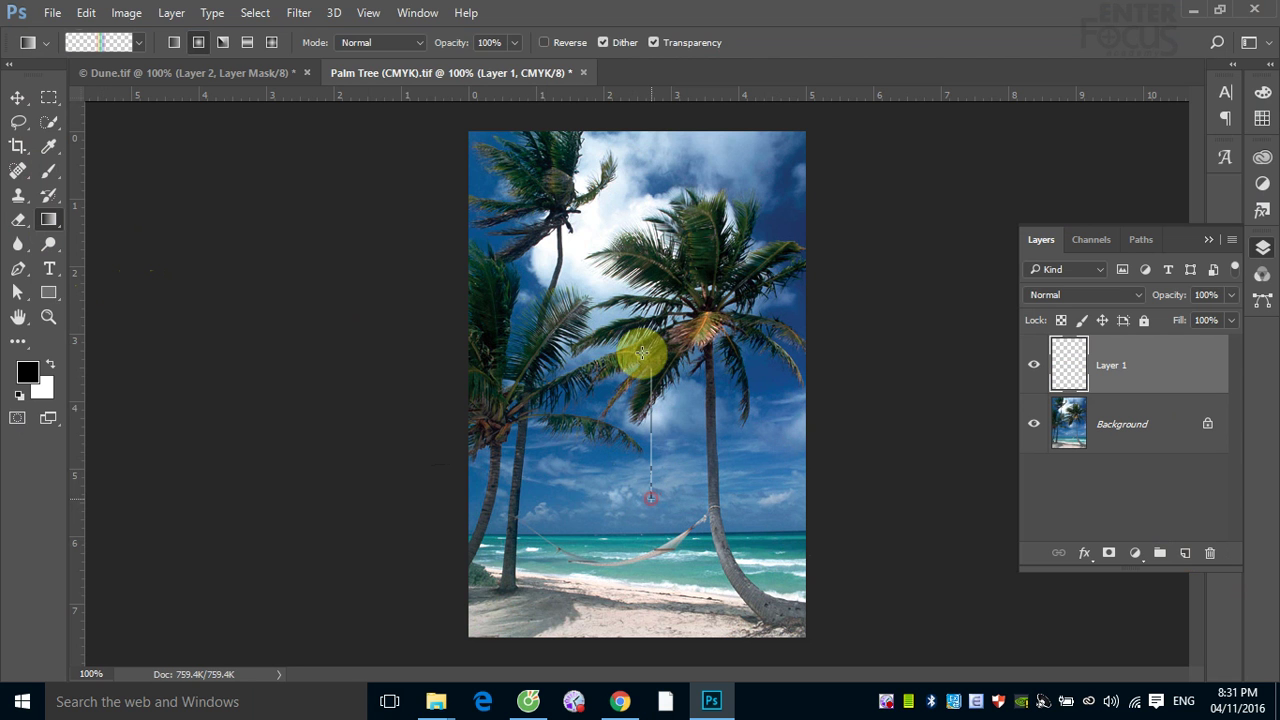
pyautogui.click(18, 97)
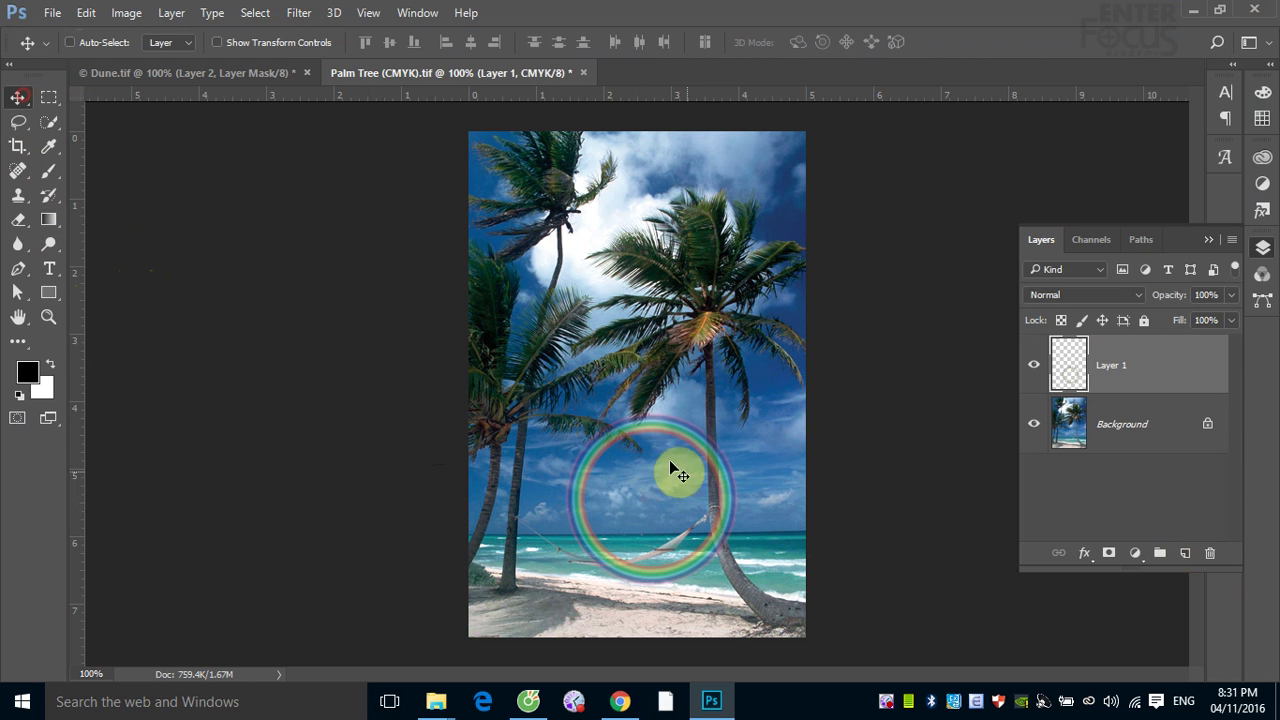
pyautogui.moveTo(670, 428); pyautogui.dragTo(656, 478)
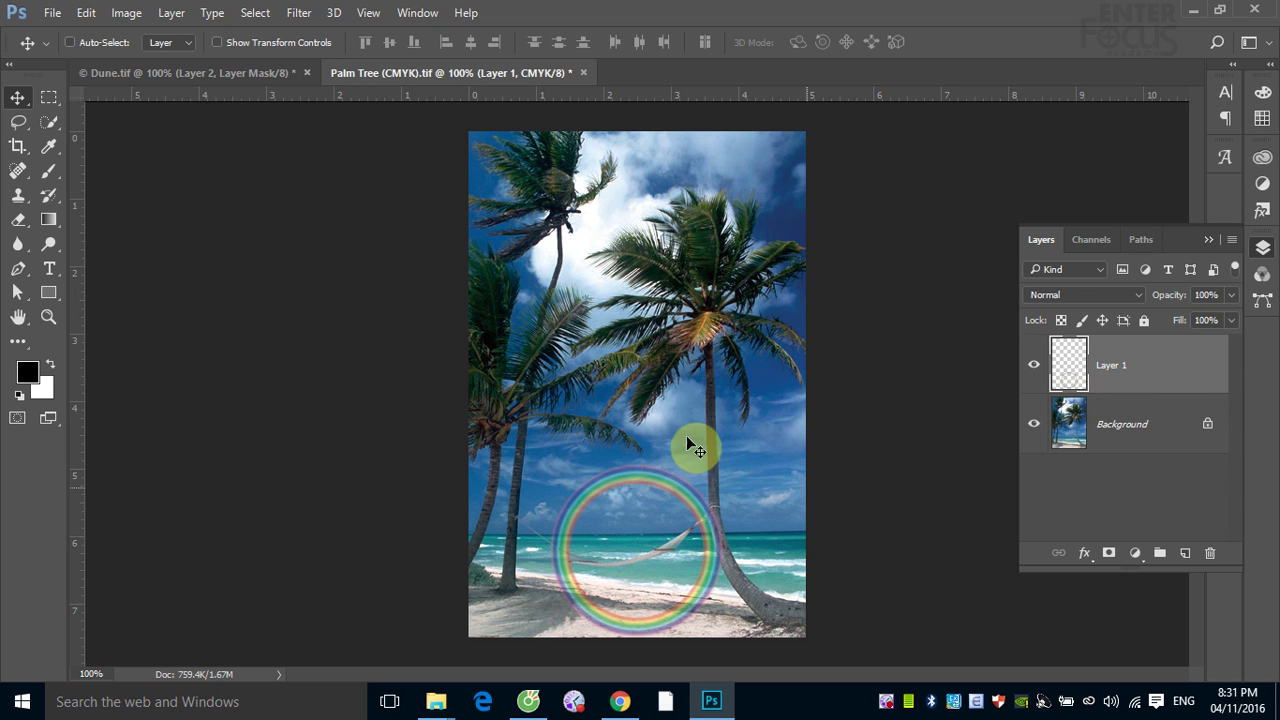
# - Marquee-select the beach from horizon to image bottom, undoing a trial 30-pixel expansion
pyautogui.click(48, 97)
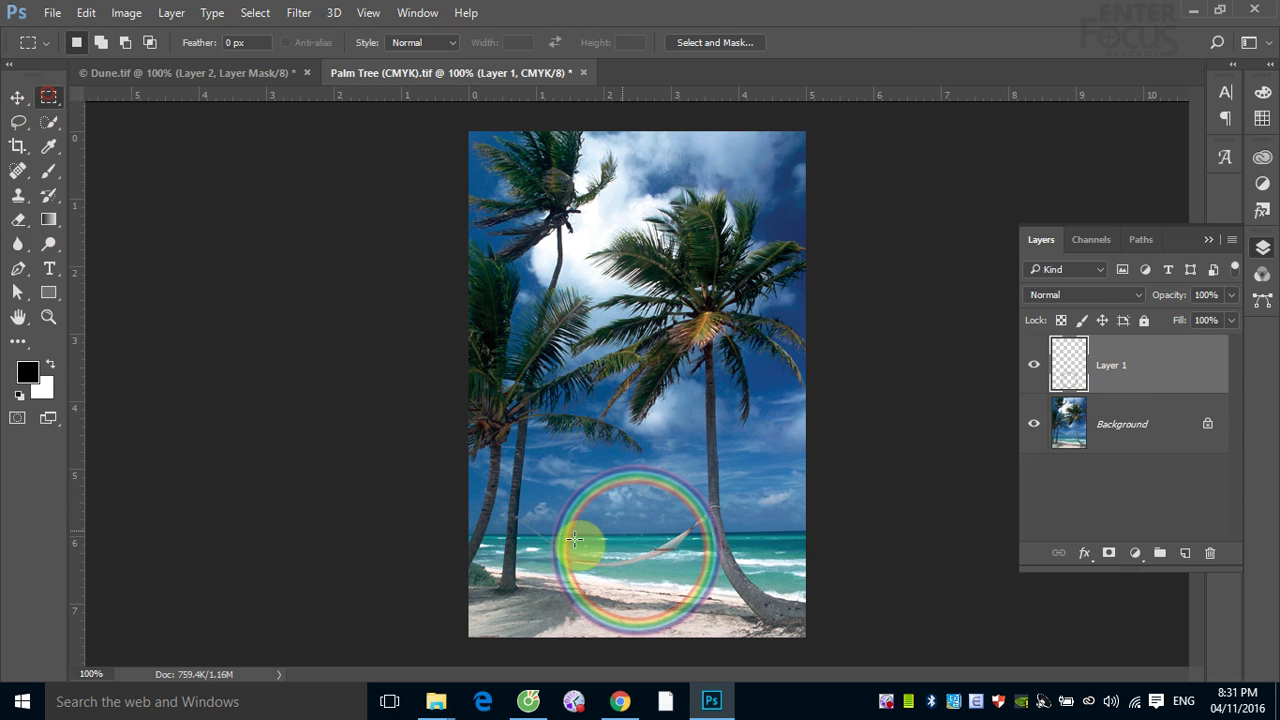
pyautogui.moveTo(464, 532); pyautogui.dragTo(872, 710)
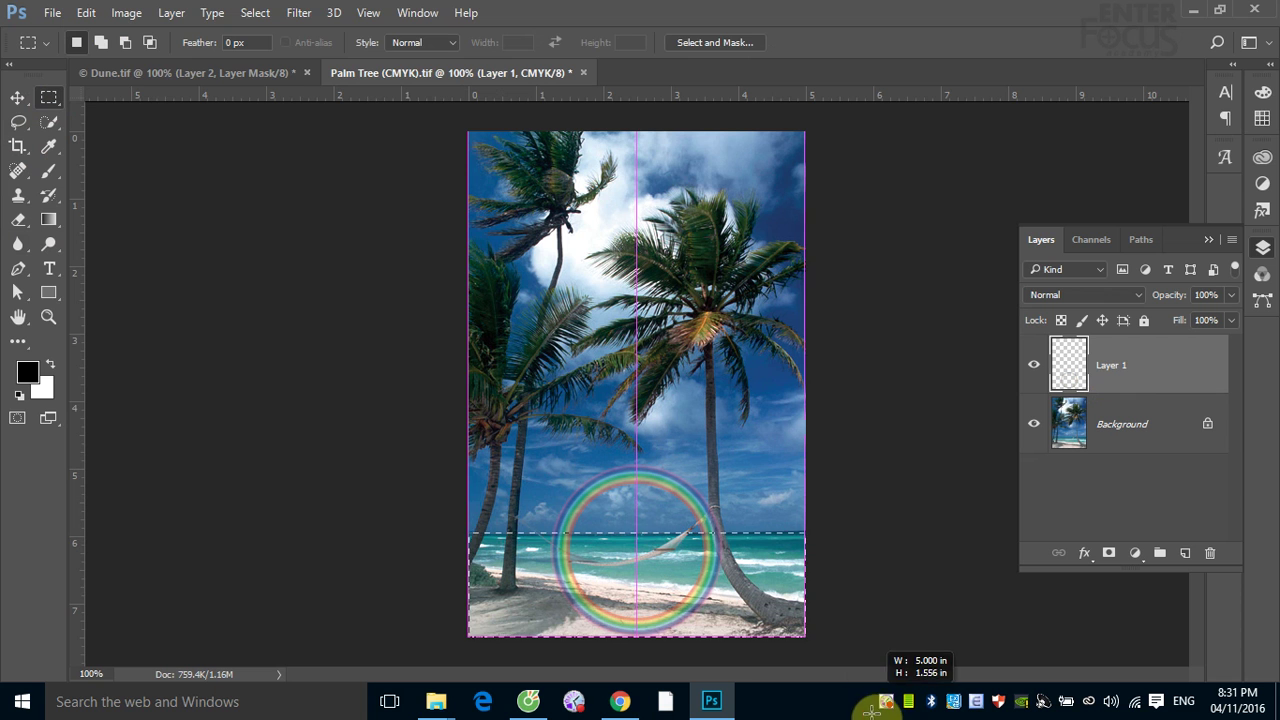
pyautogui.click(255, 13)
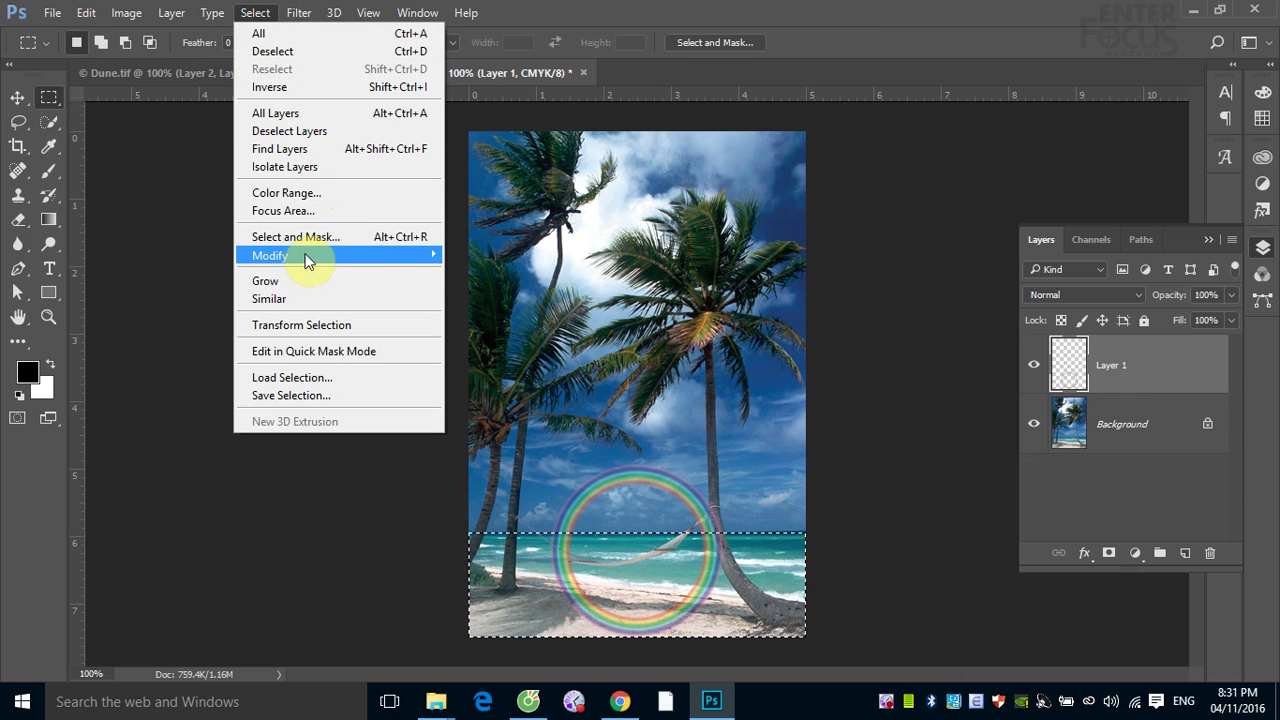
pyautogui.click(508, 292)
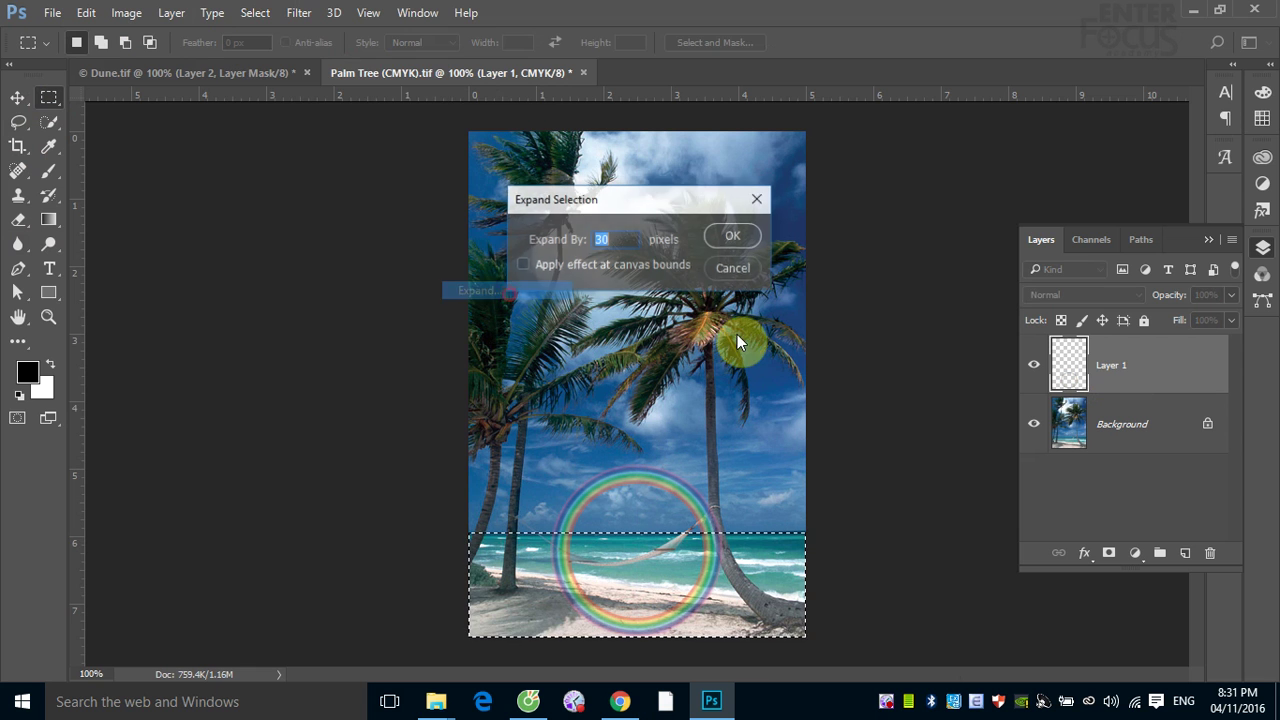
pyautogui.click(722, 237)
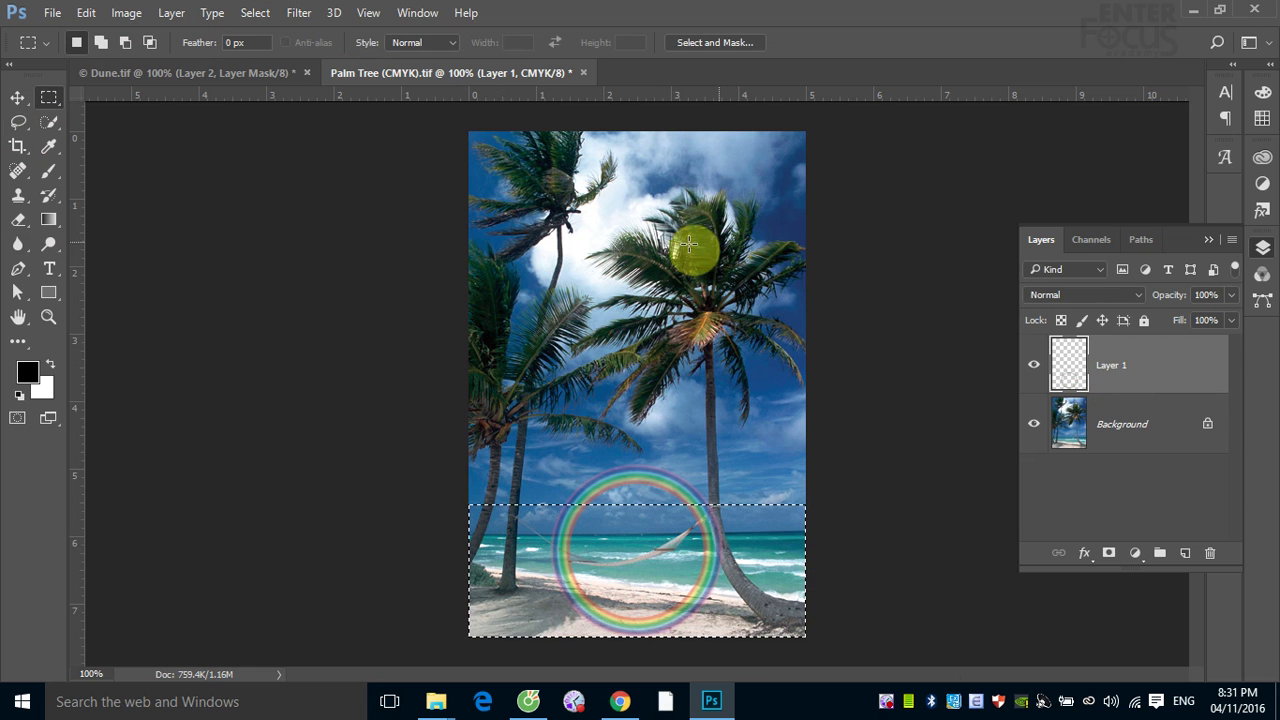
pyautogui.hotkey('ctrl', 'd')
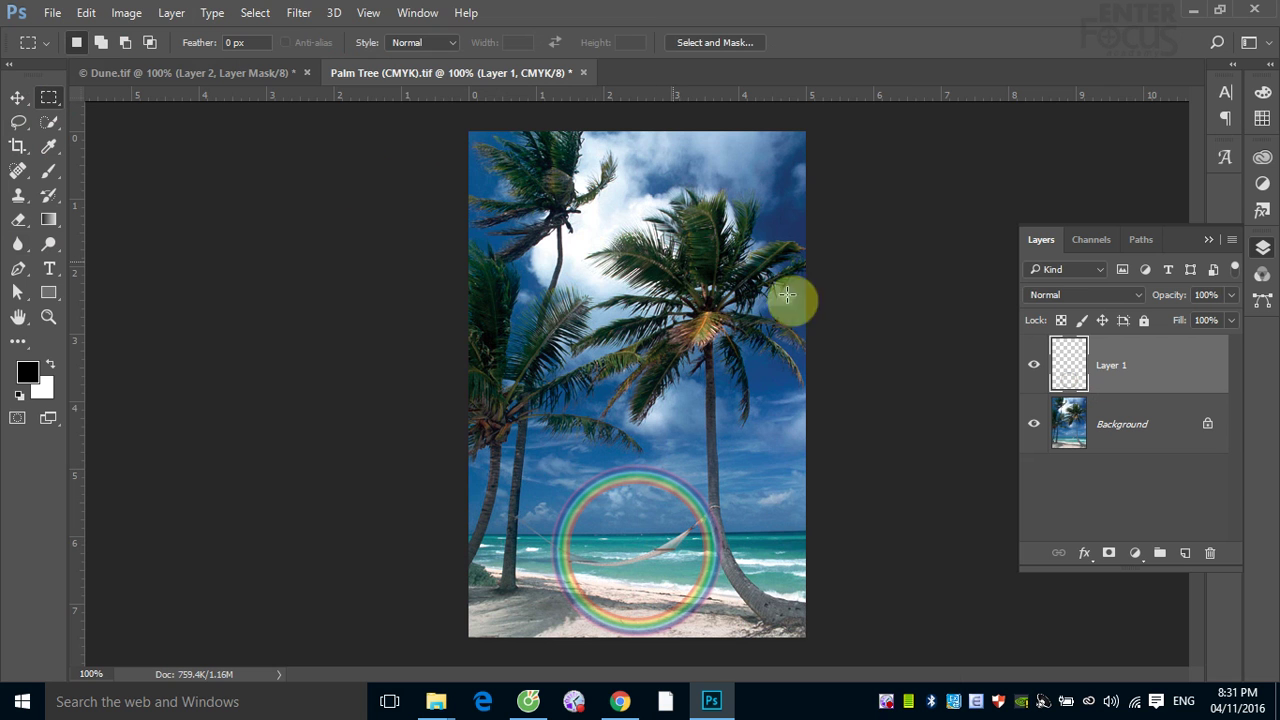
pyautogui.hotkey('shift', 'Up')
pyautogui.hotkey('shift', 'Up')
pyautogui.hotkey('shift', 'Up')
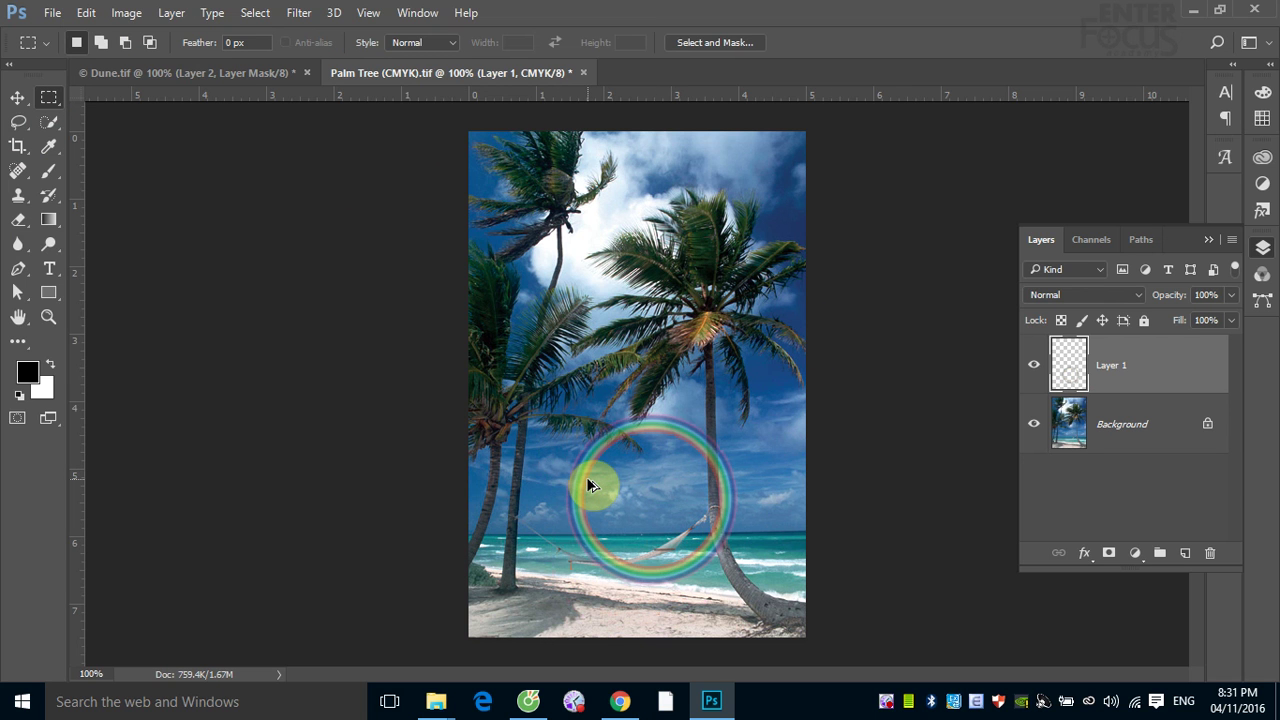
pyautogui.hotkey('ctrl', 'alt', 'z')
pyautogui.hotkey('ctrl', 'shift', 'z')
pyautogui.hotkey('ctrl', 'alt', 'z')
pyautogui.hotkey('ctrl', 'alt', 'z')
pyautogui.hotkey('ctrl', 'alt', 'z')
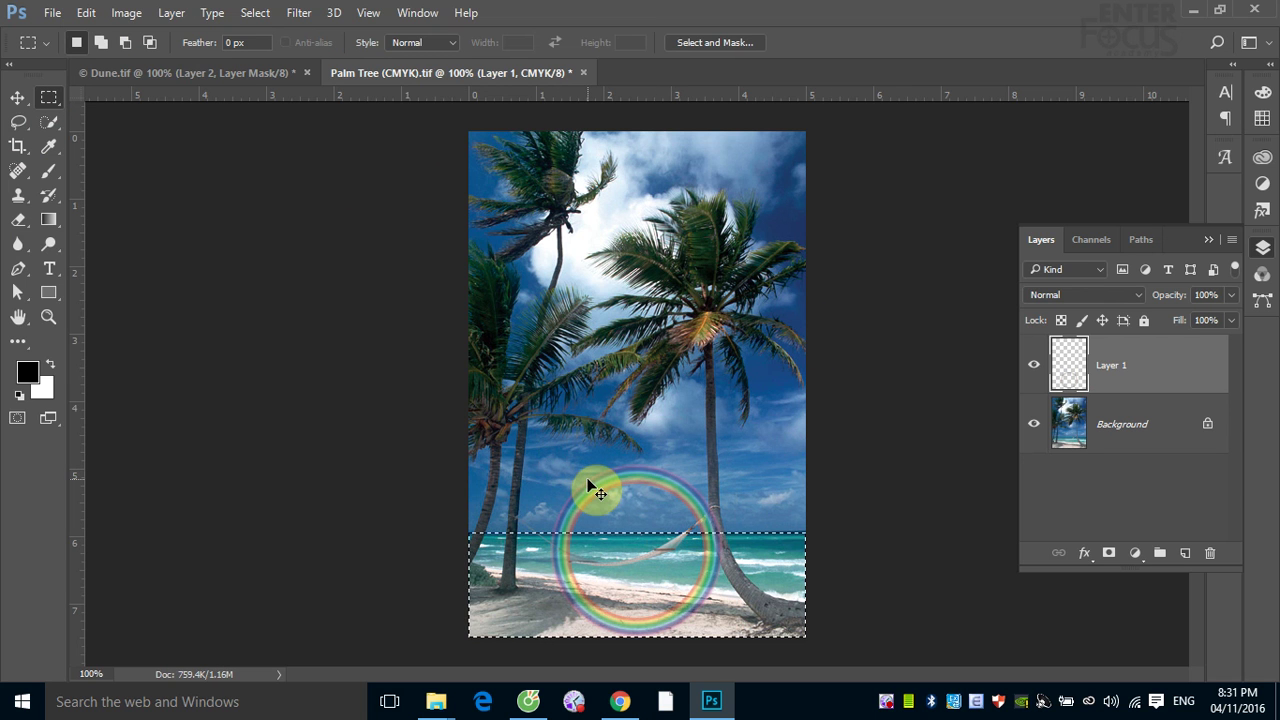
# - Expand the beach selection by 10 pixels
pyautogui.click(255, 13)
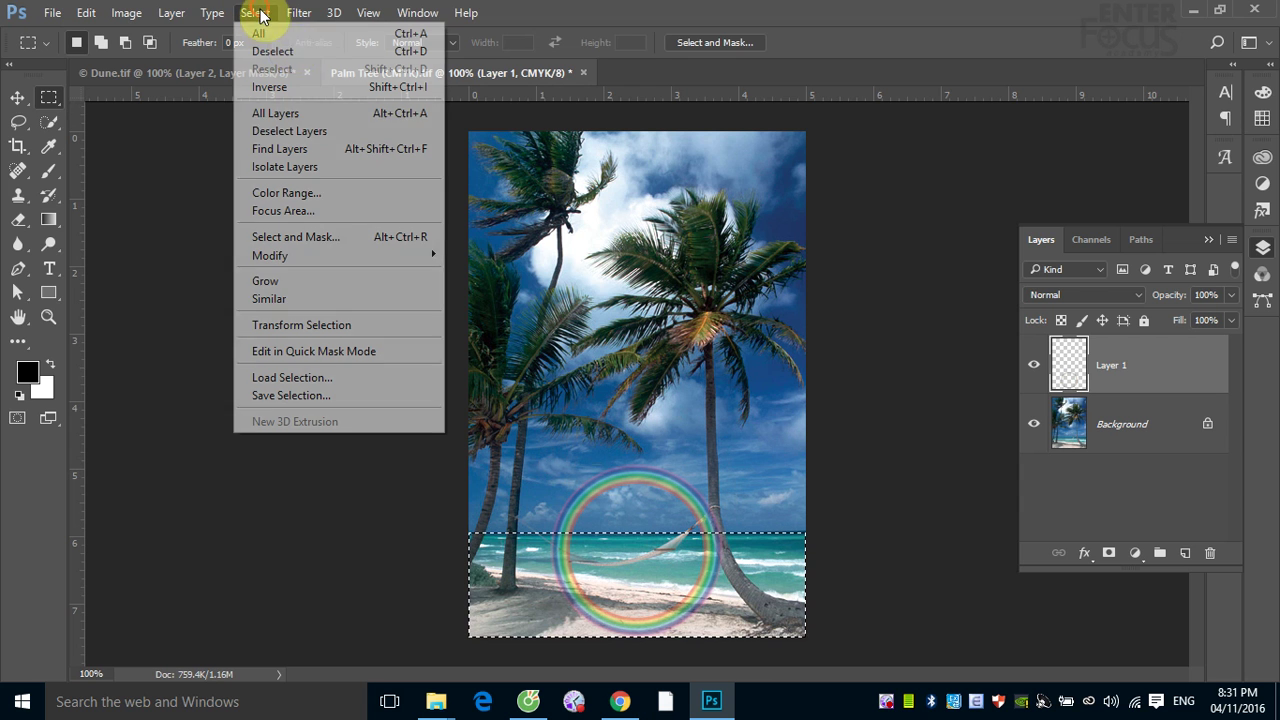
pyautogui.moveTo(300, 255)
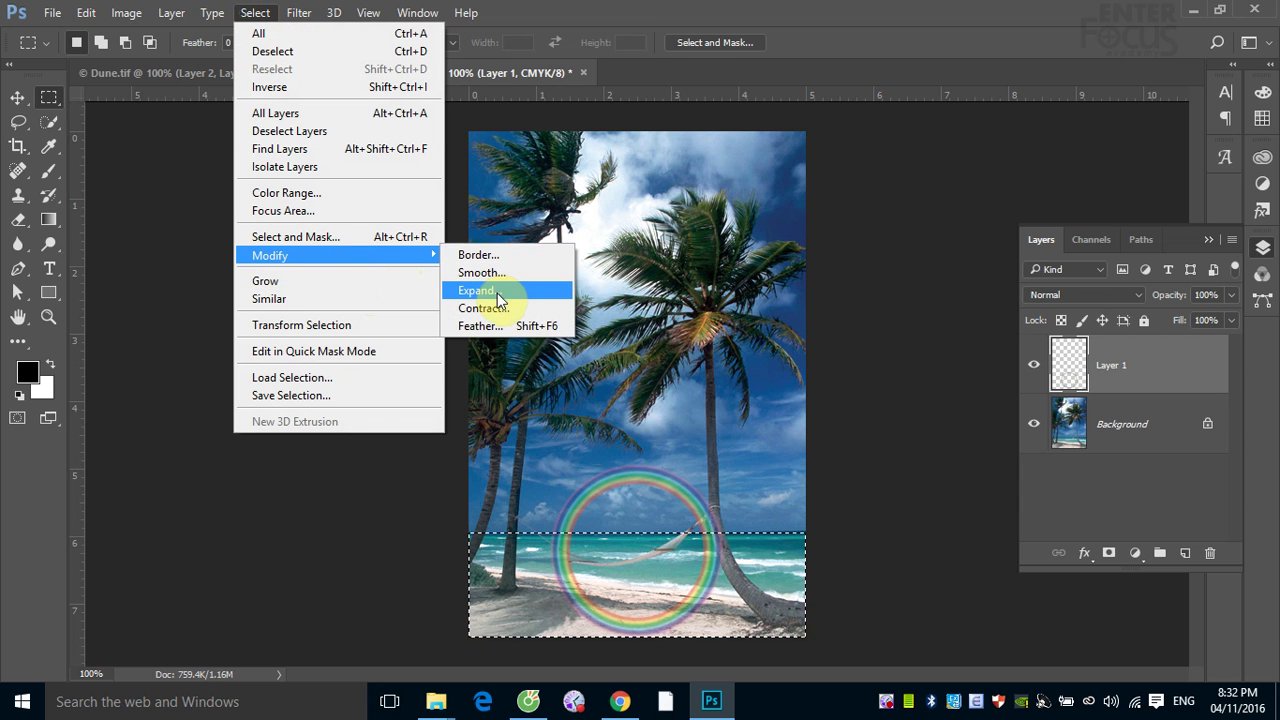
pyautogui.click(500, 293)
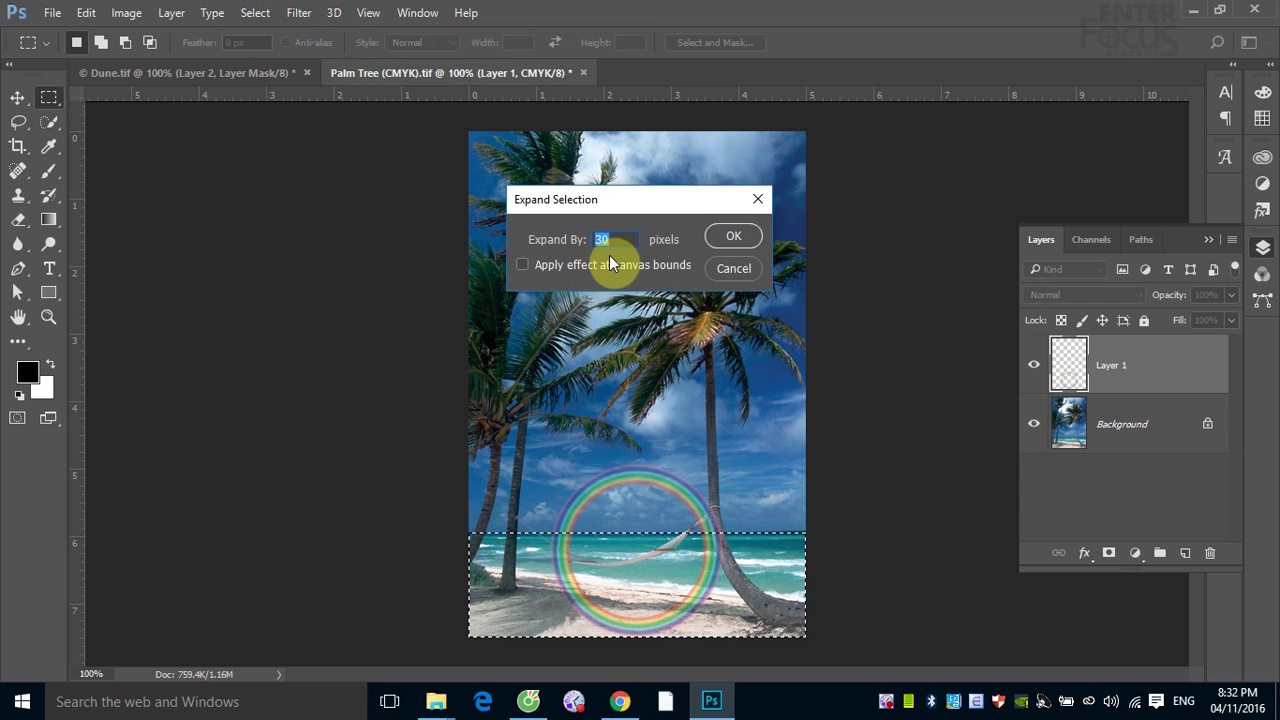
pyautogui.write('10')
pyautogui.press('Return')
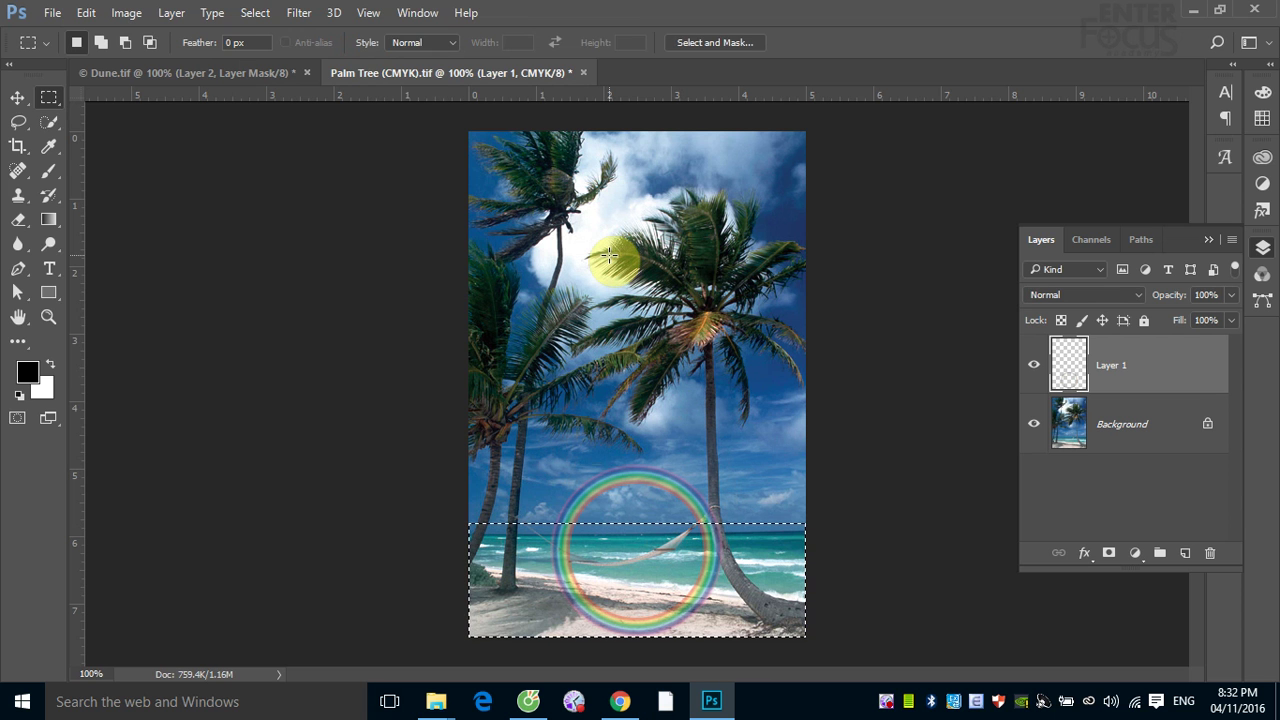
# - Feather the selection by 10 pixels and invert it to cover the sky and palms
pyautogui.click(255, 12)
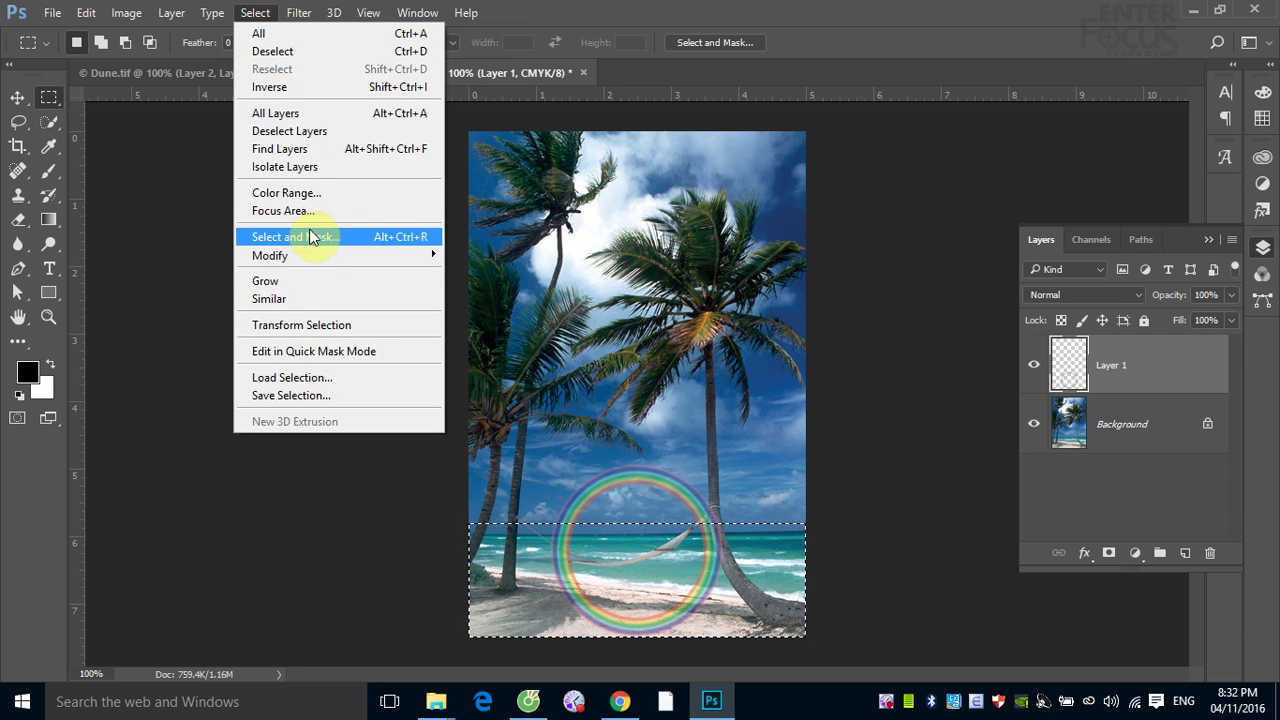
pyautogui.click(319, 258)
pyautogui.click(510, 330)
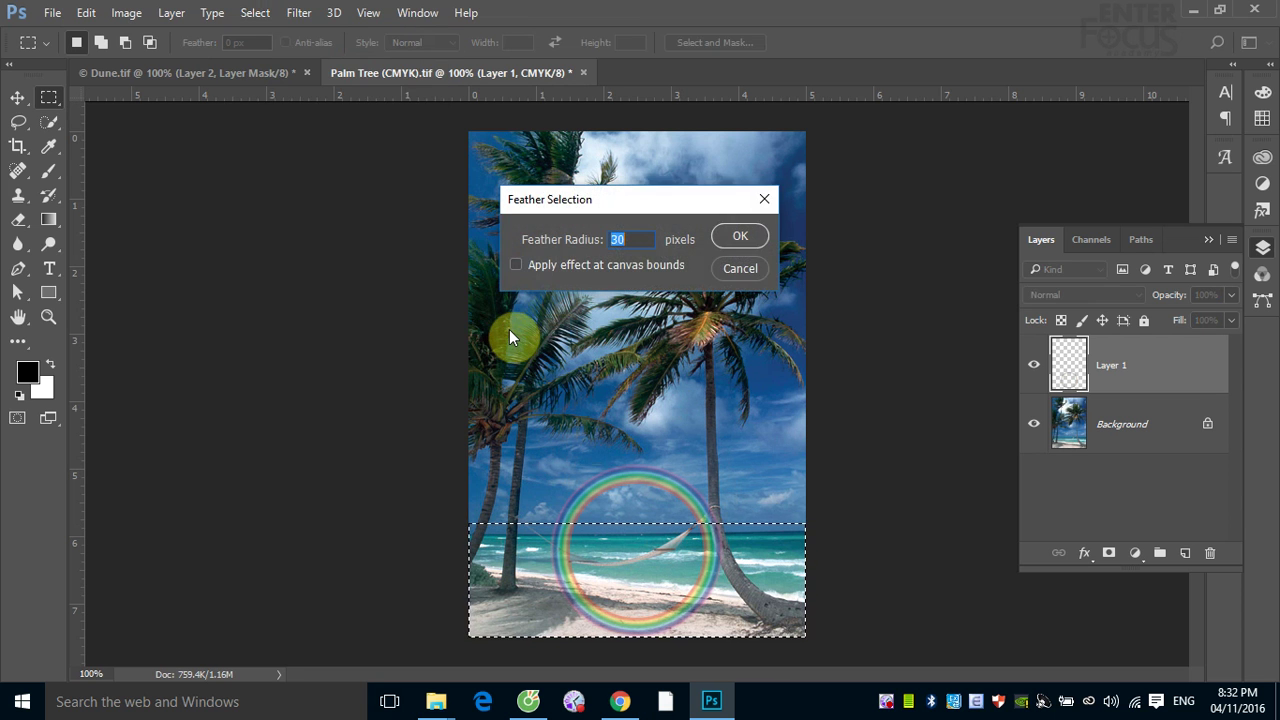
pyautogui.write('10')
pyautogui.press('Return')
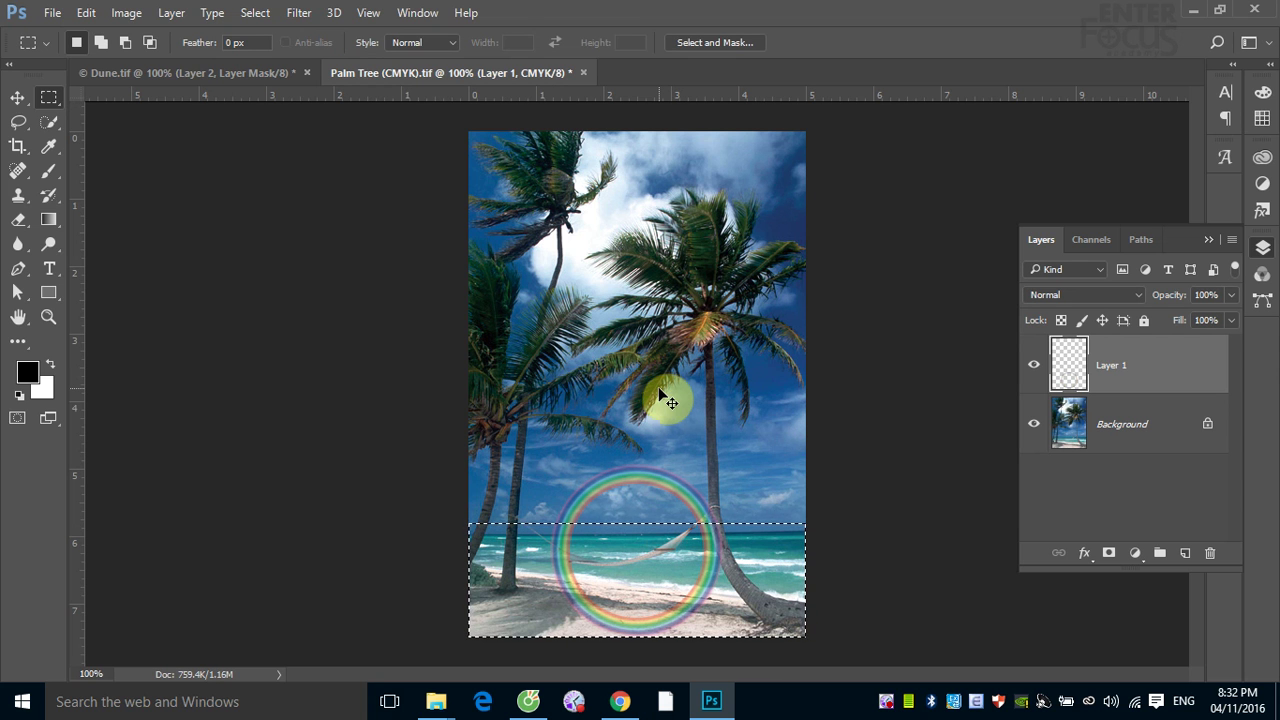
pyautogui.hotkey('ctrl', 'shift', 'i')
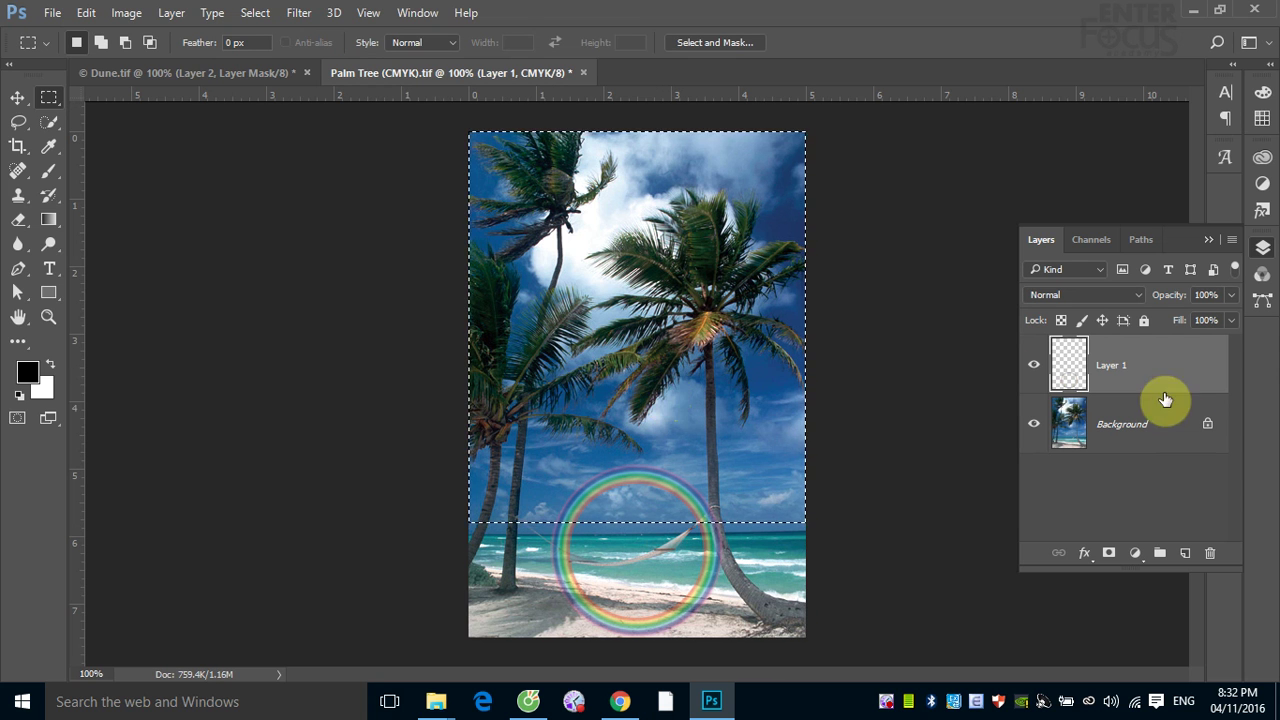
pyautogui.click(1157, 381)
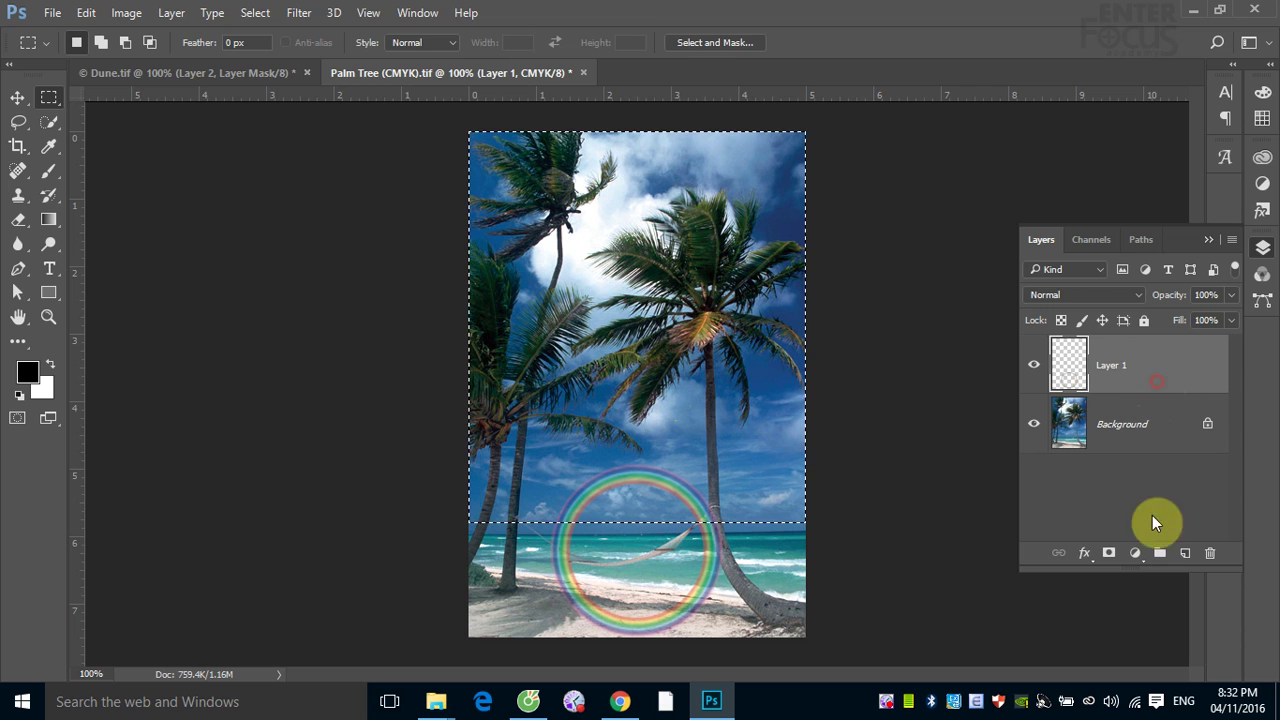
pyautogui.click(1109, 553)
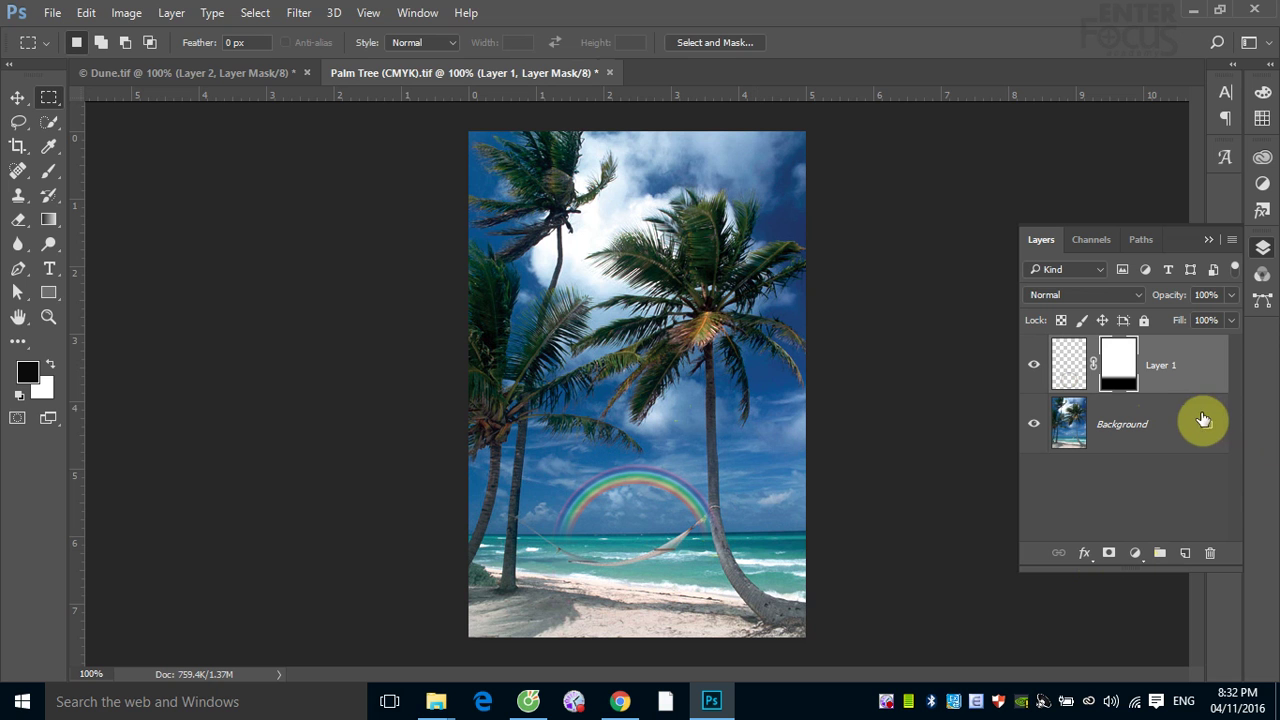
pyautogui.hotkey('ctrl', '2')
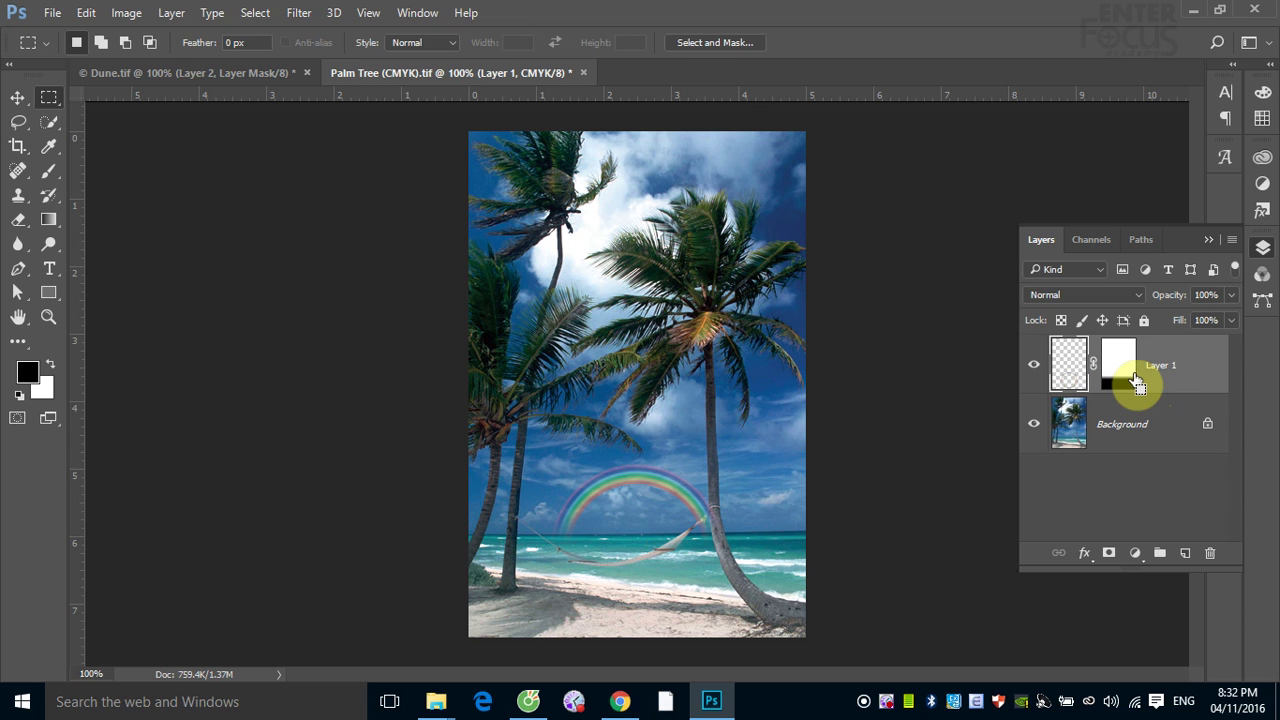
pyautogui.hotkey('ctrl', 'z')
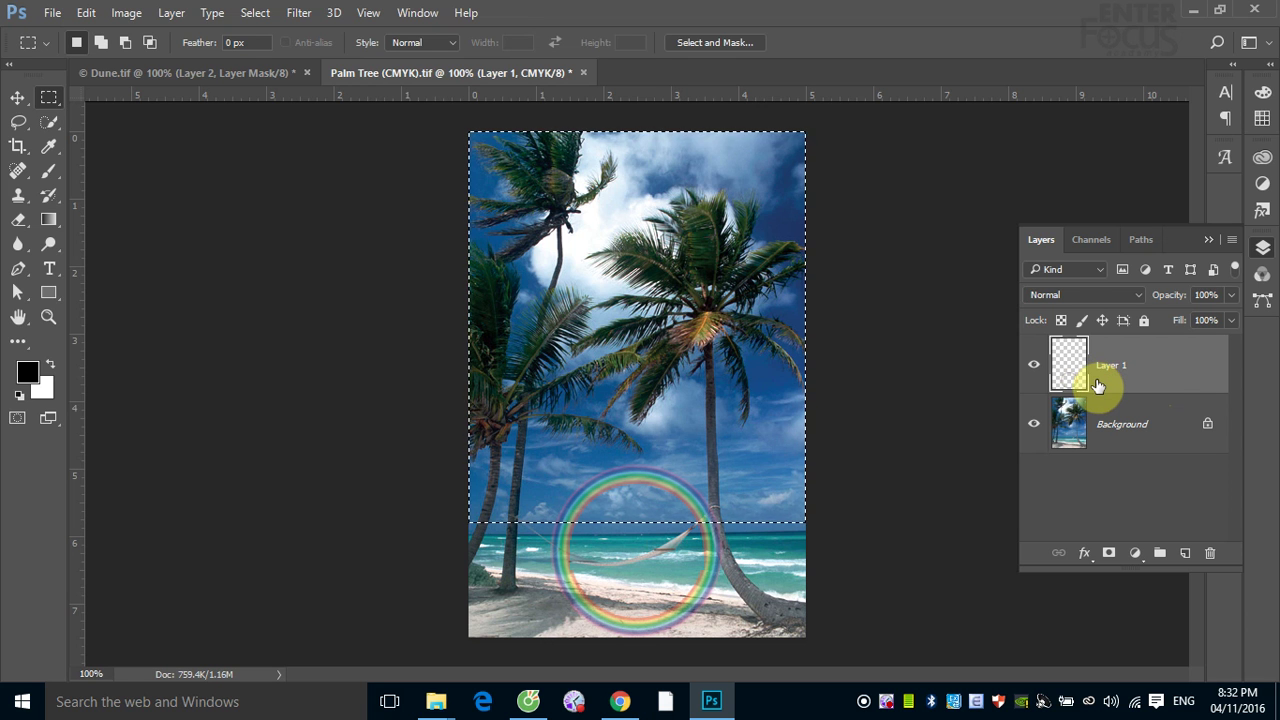
# - Duplicate Layer 1 with Ctrl+J and give Layer 1 copy an all-white layer mask
pyautogui.rightClick(1163, 376)
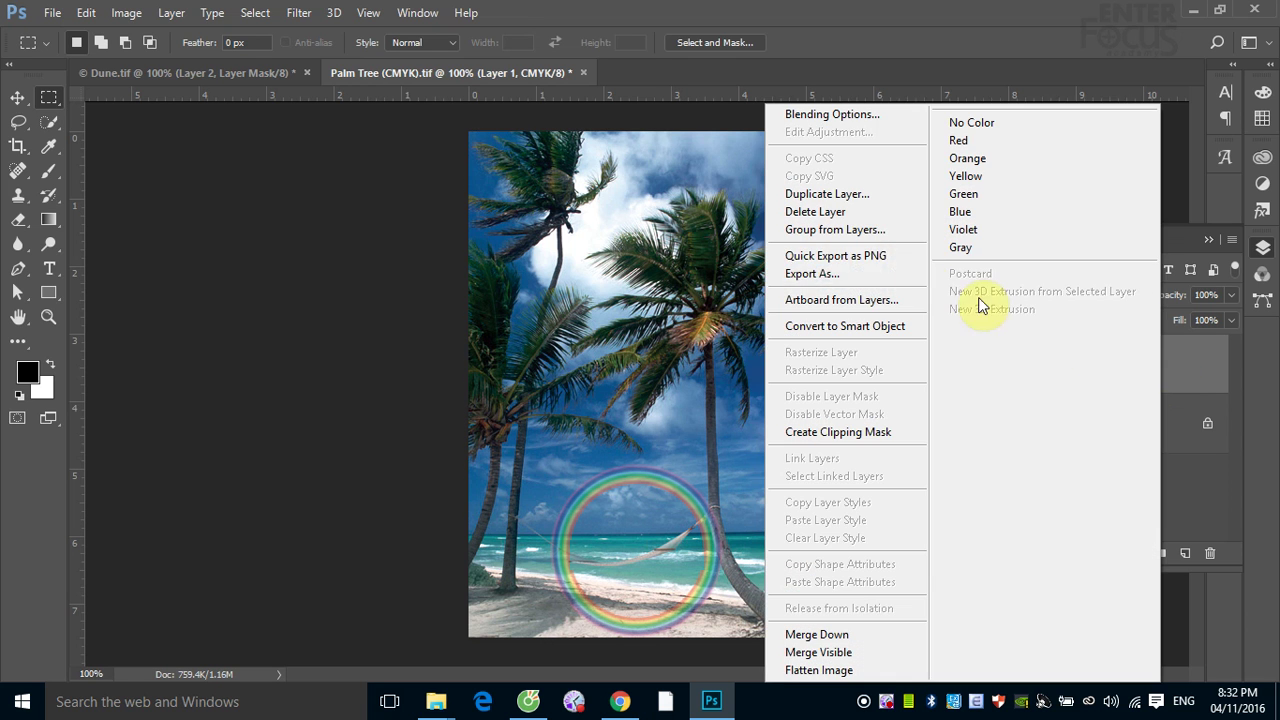
pyautogui.click(1200, 372)
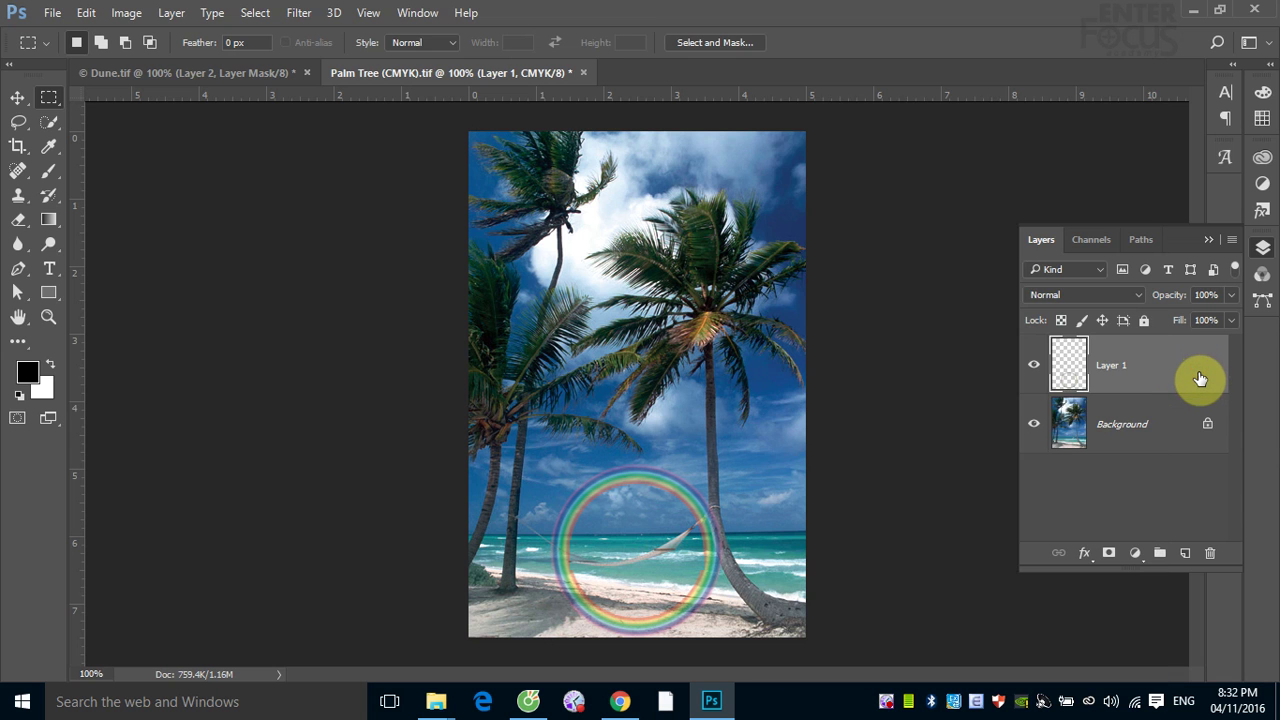
pyautogui.hotkey('ctrl', 'j')
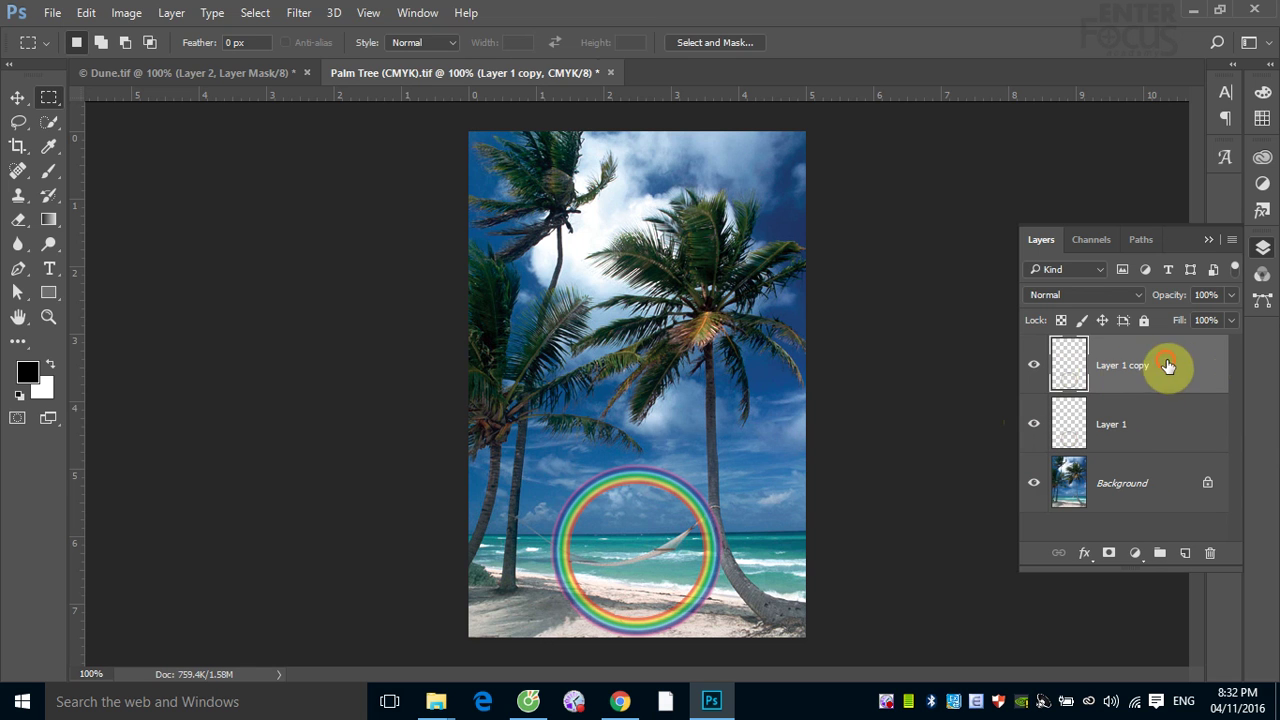
pyautogui.click(1108, 552)
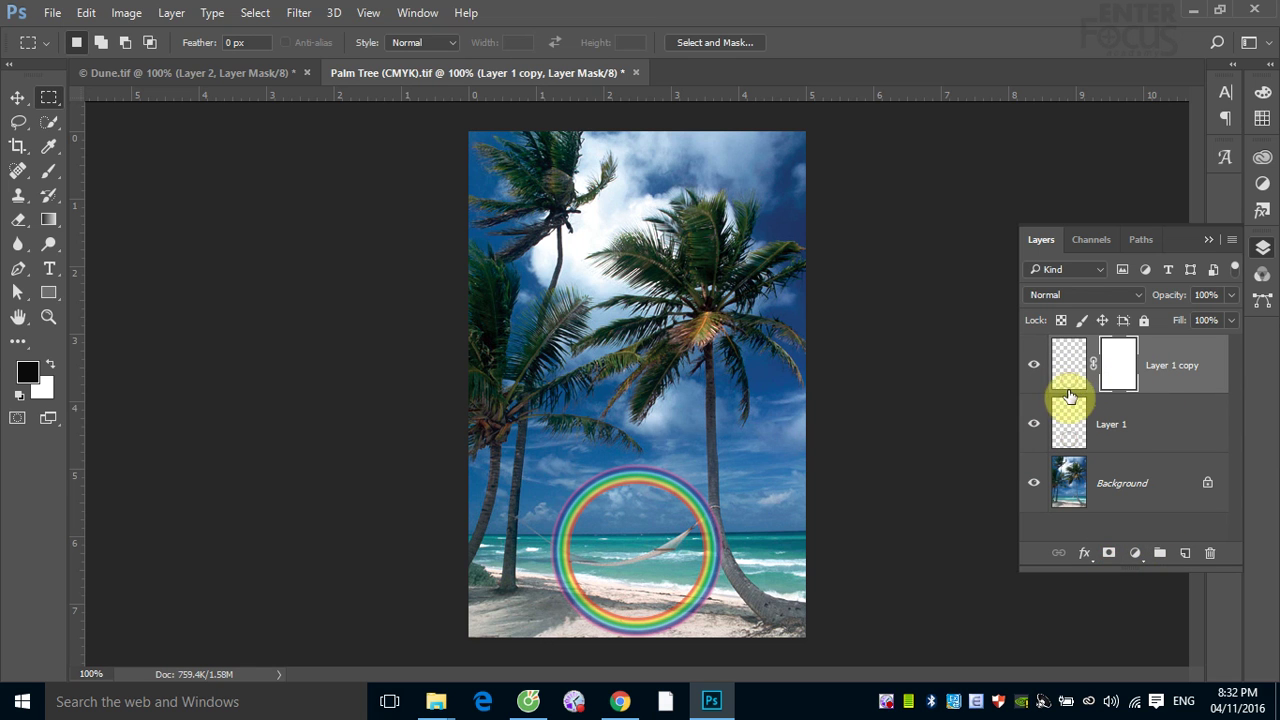
pyautogui.click(49, 220)
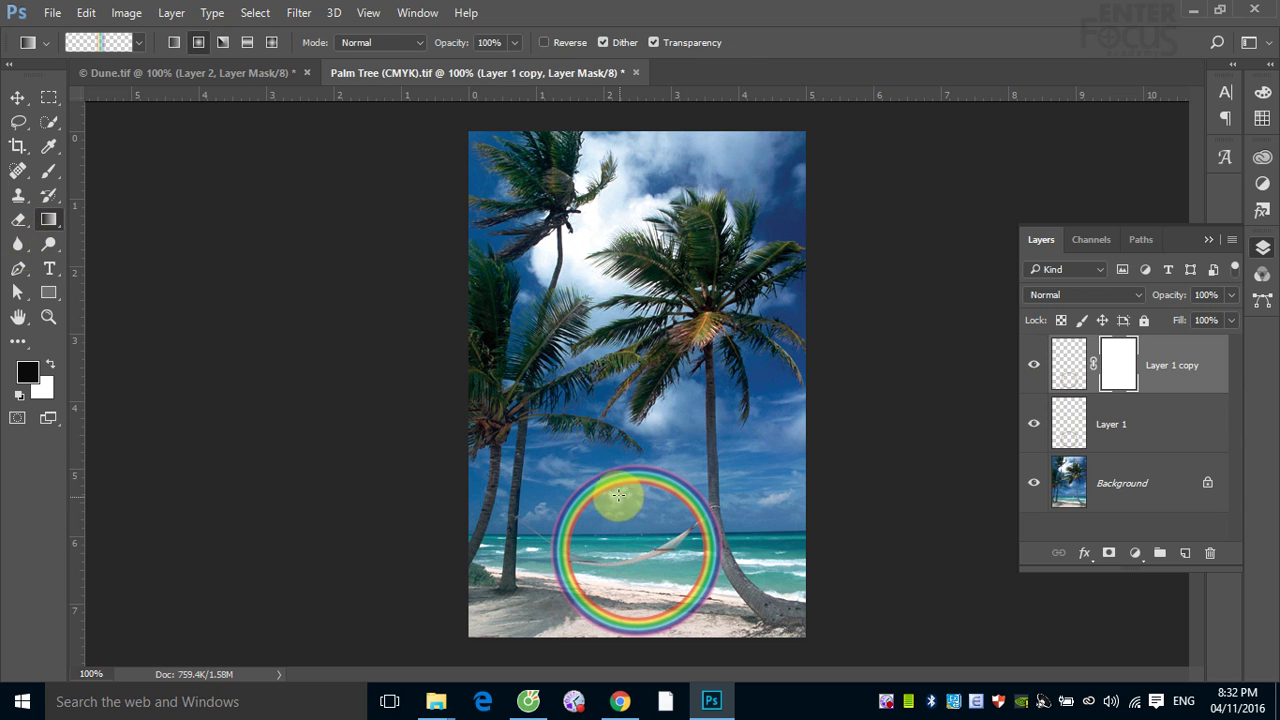
# - Set the gradient to linear black-to-white and hide Layer 1 to judge the copy
pyautogui.click(139, 42)
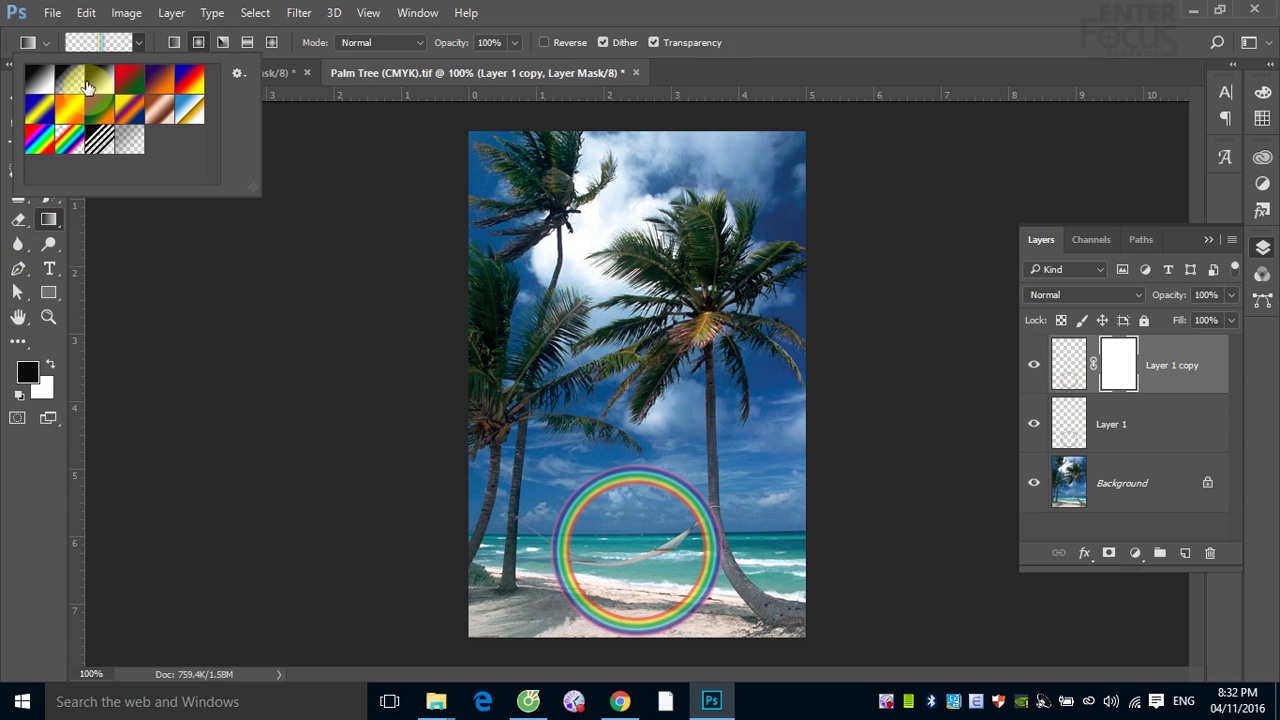
pyautogui.click(88, 88)
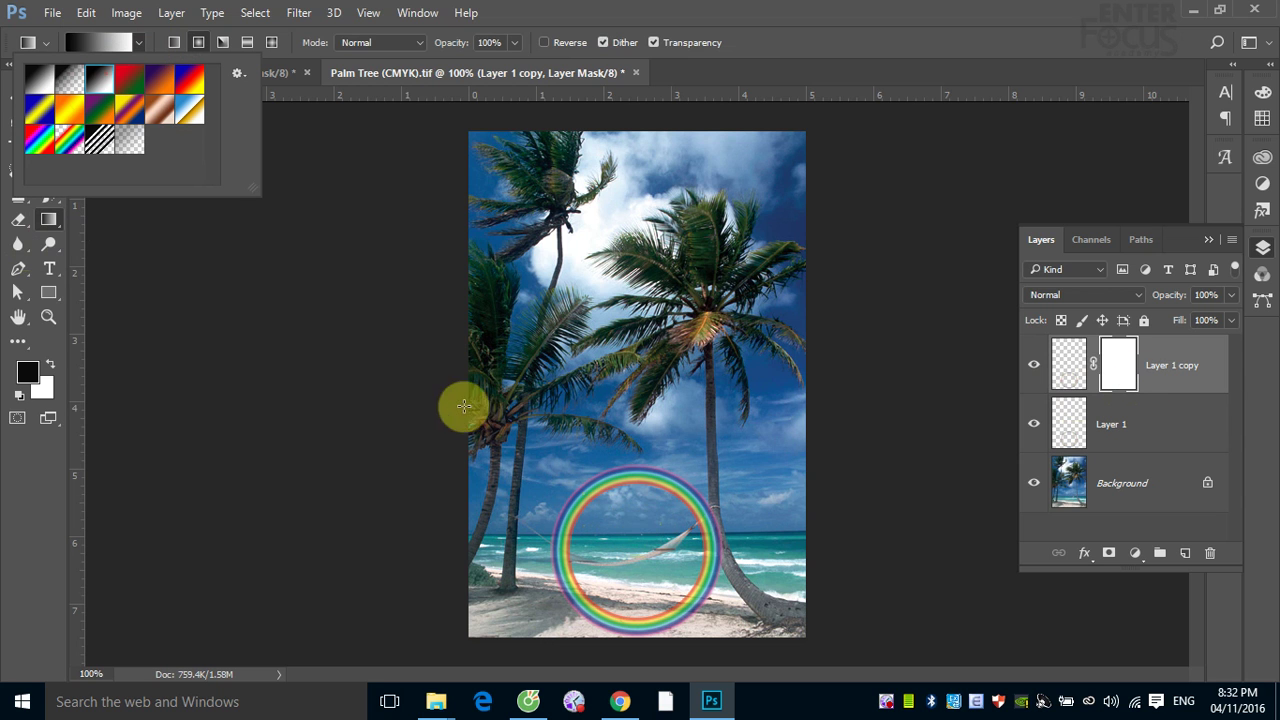
pyautogui.moveTo(638, 528); pyautogui.dragTo(643, 192)
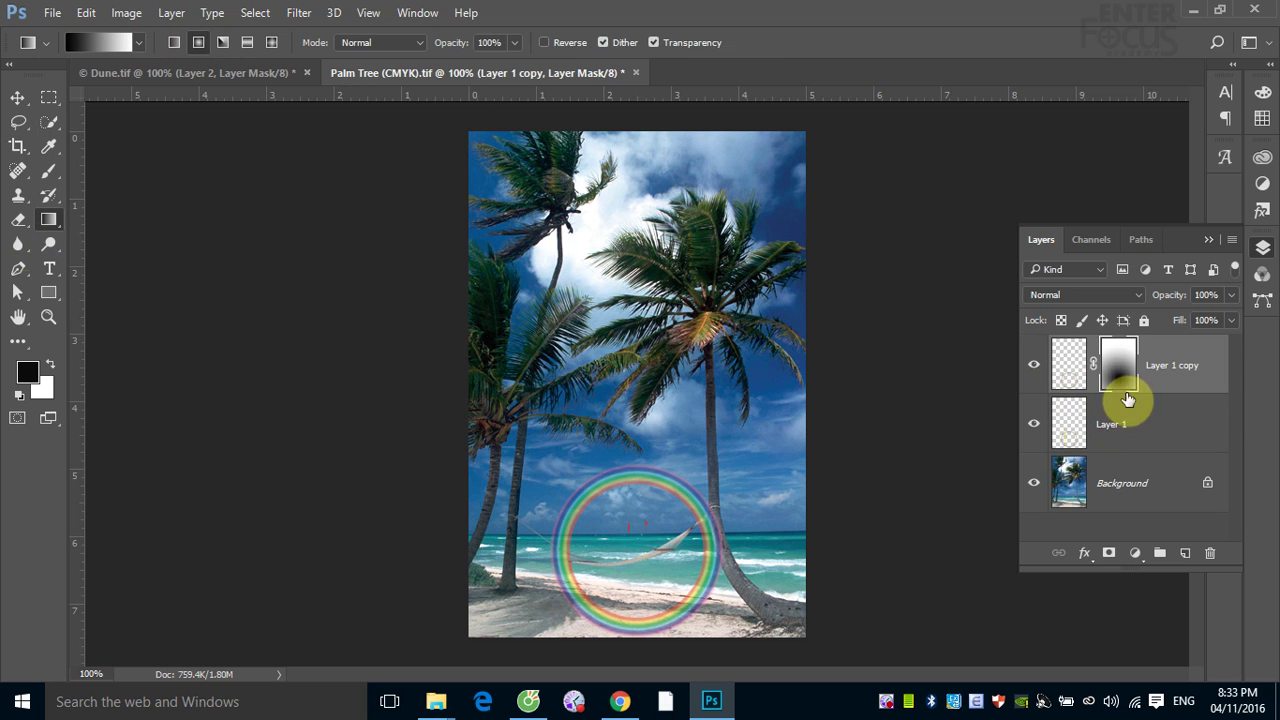
pyautogui.hotkey('ctrl', 'z')
pyautogui.click(175, 42)
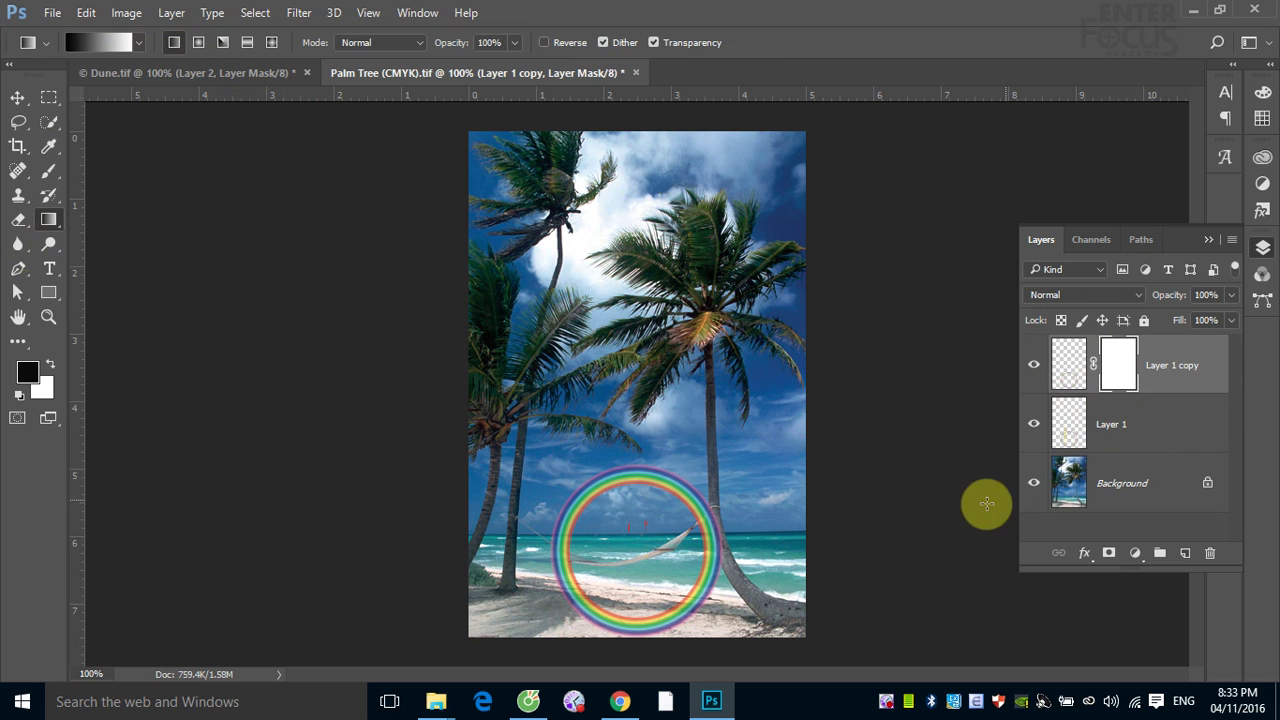
pyautogui.click(1033, 426)
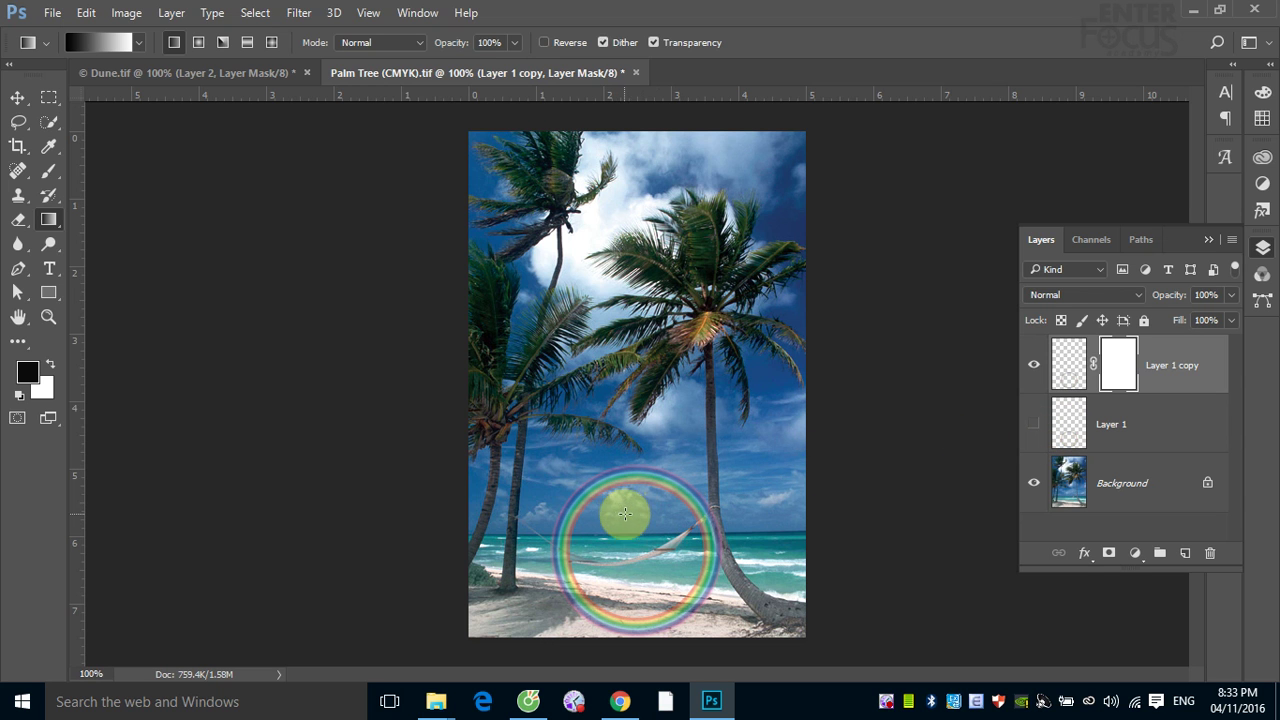
# - Fade Layer 1 copy's mask vertically from beach to sky, with the gradient reversed
pyautogui.moveTo(624, 514); pyautogui.dragTo(634, 118)
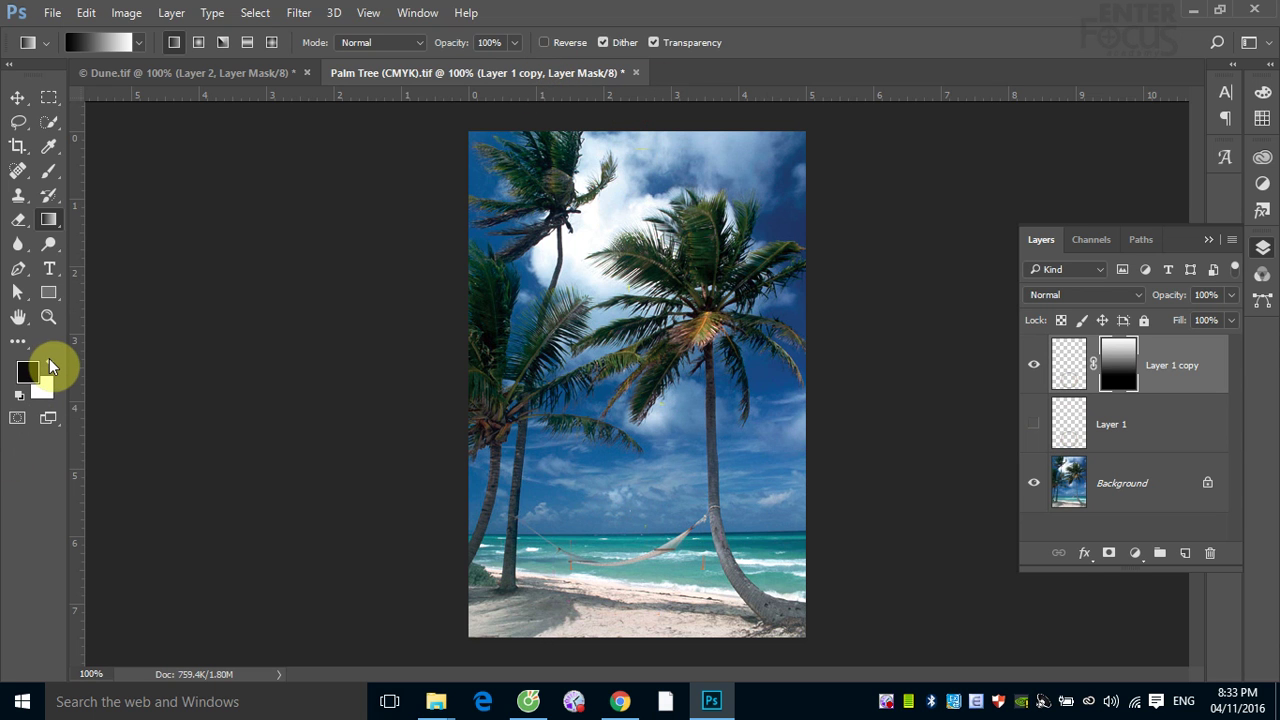
pyautogui.click(50, 365)
pyautogui.moveTo(618, 522); pyautogui.dragTo(630, 150)
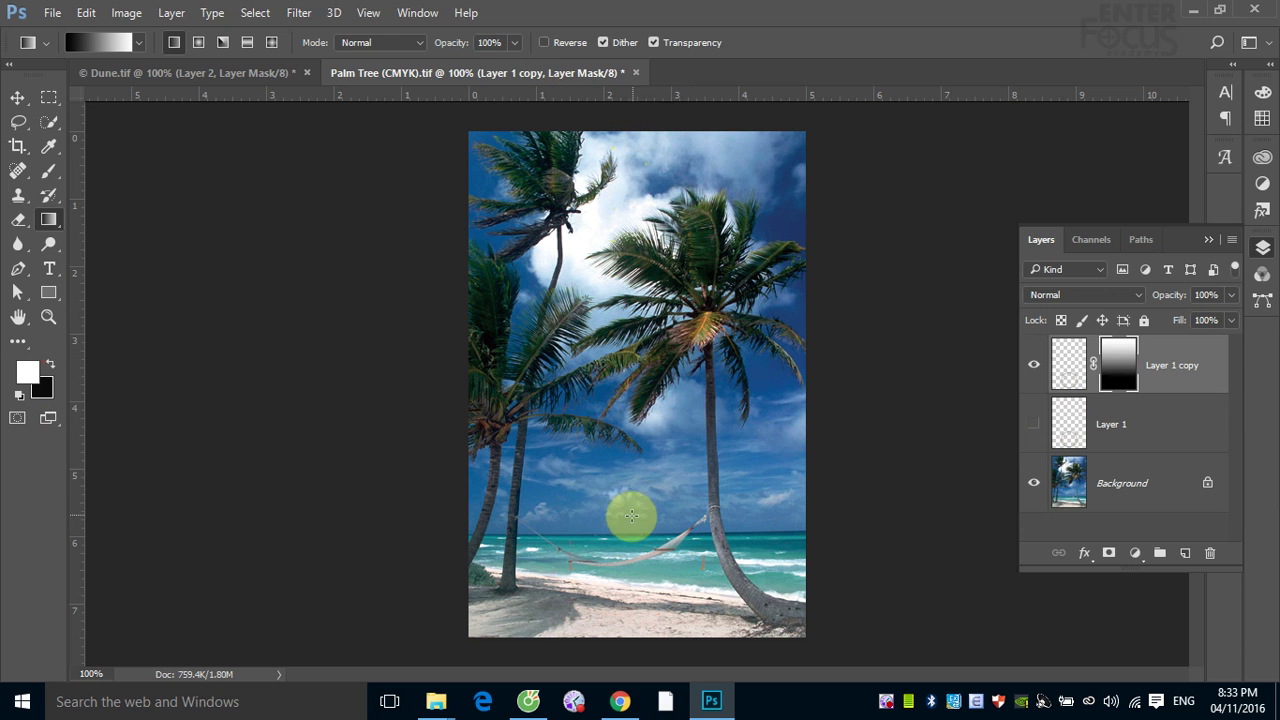
pyautogui.moveTo(631, 515); pyautogui.dragTo(620, 262)
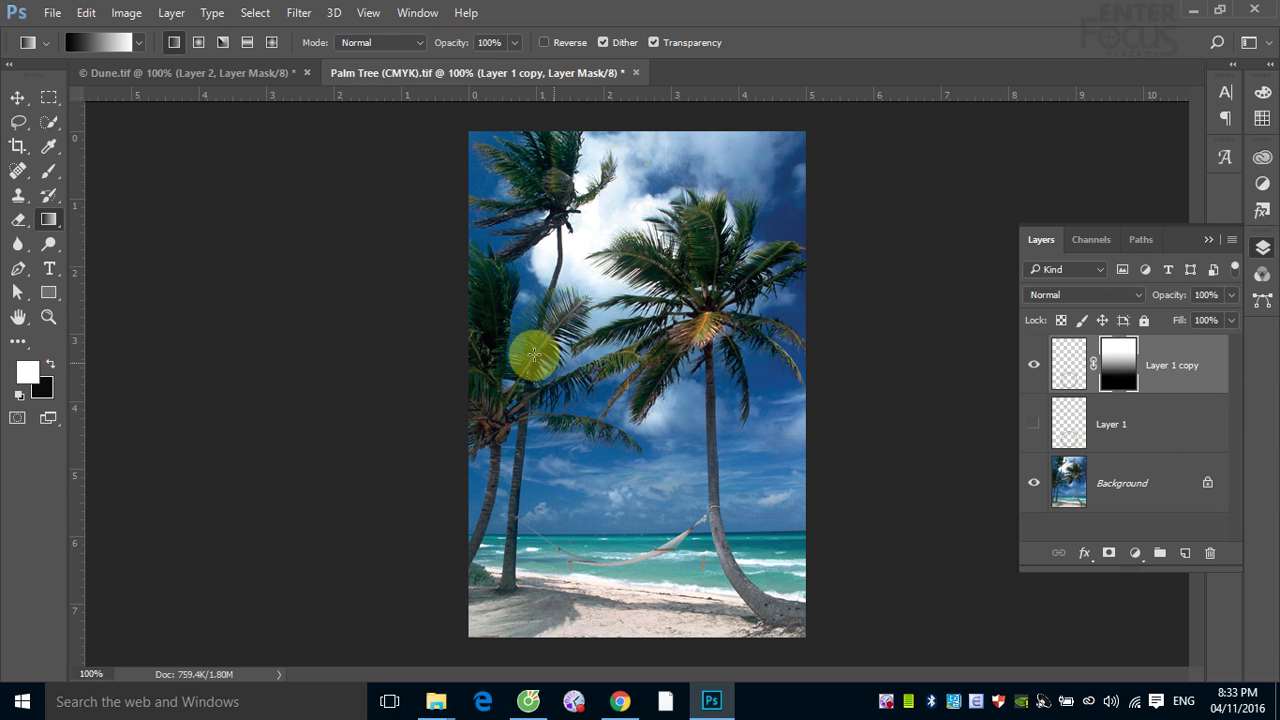
pyautogui.click(544, 42)
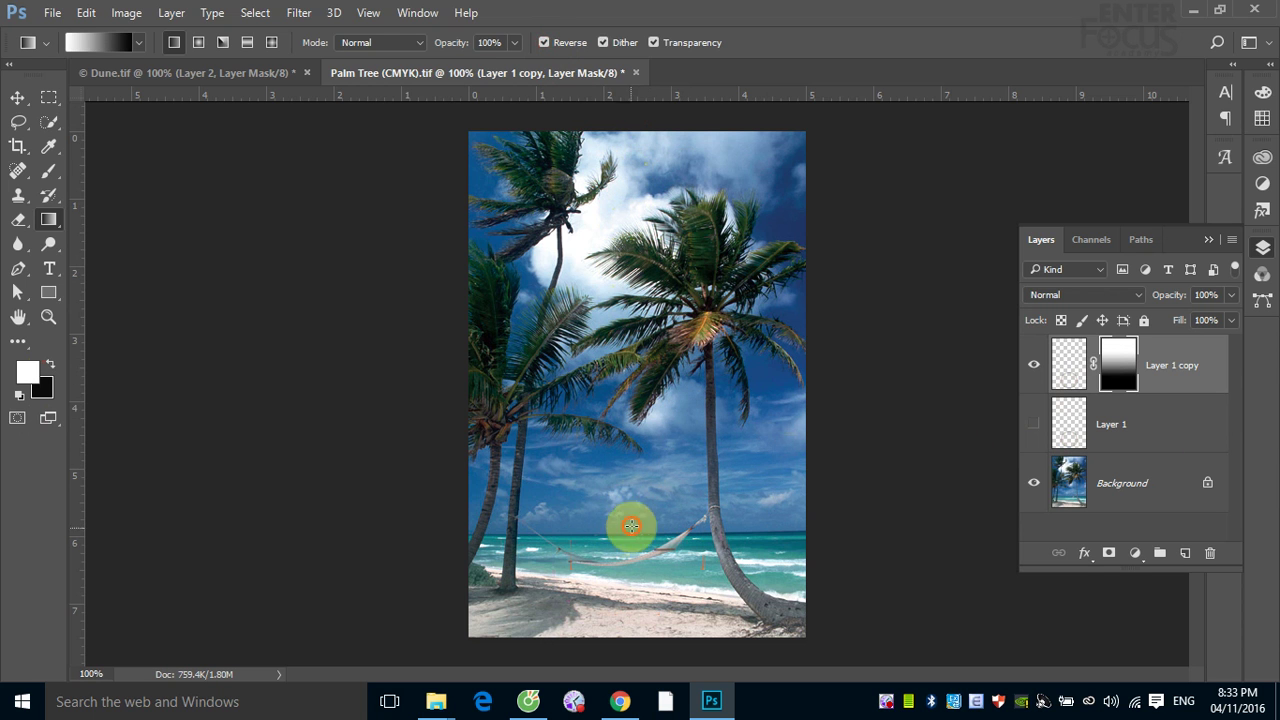
pyautogui.moveTo(630, 525); pyautogui.dragTo(625, 182)
# - Refine the mask fade so only the ring's lower arc over the sand stays visible
pyautogui.moveTo(630, 530); pyautogui.dragTo(612, 245)
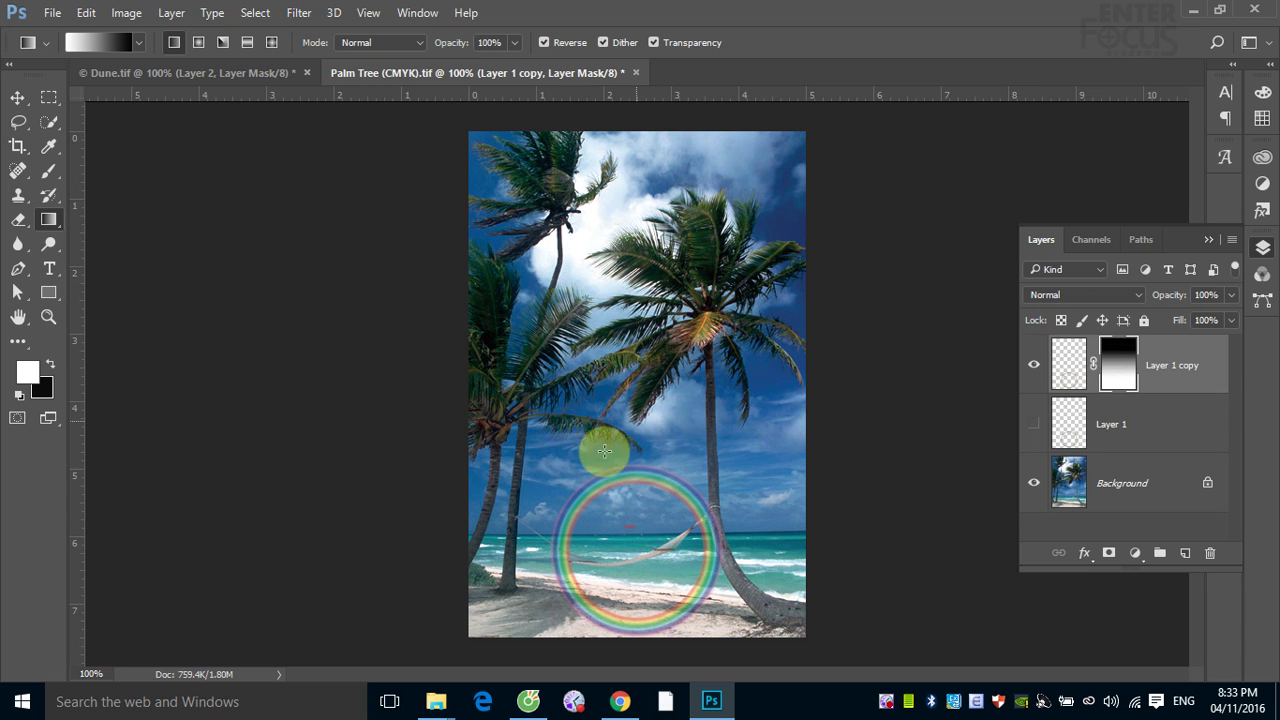
pyautogui.moveTo(622, 592); pyautogui.dragTo(640, 268)
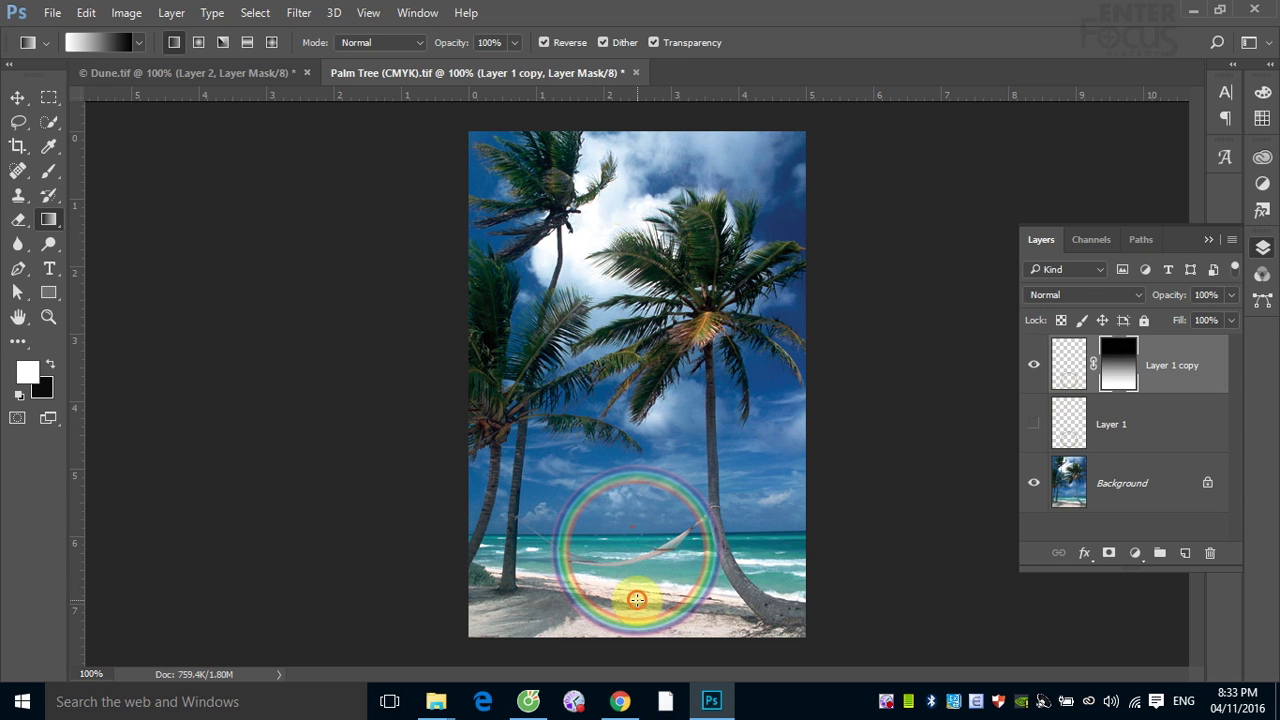
pyautogui.moveTo(634, 600); pyautogui.dragTo(635, 537)
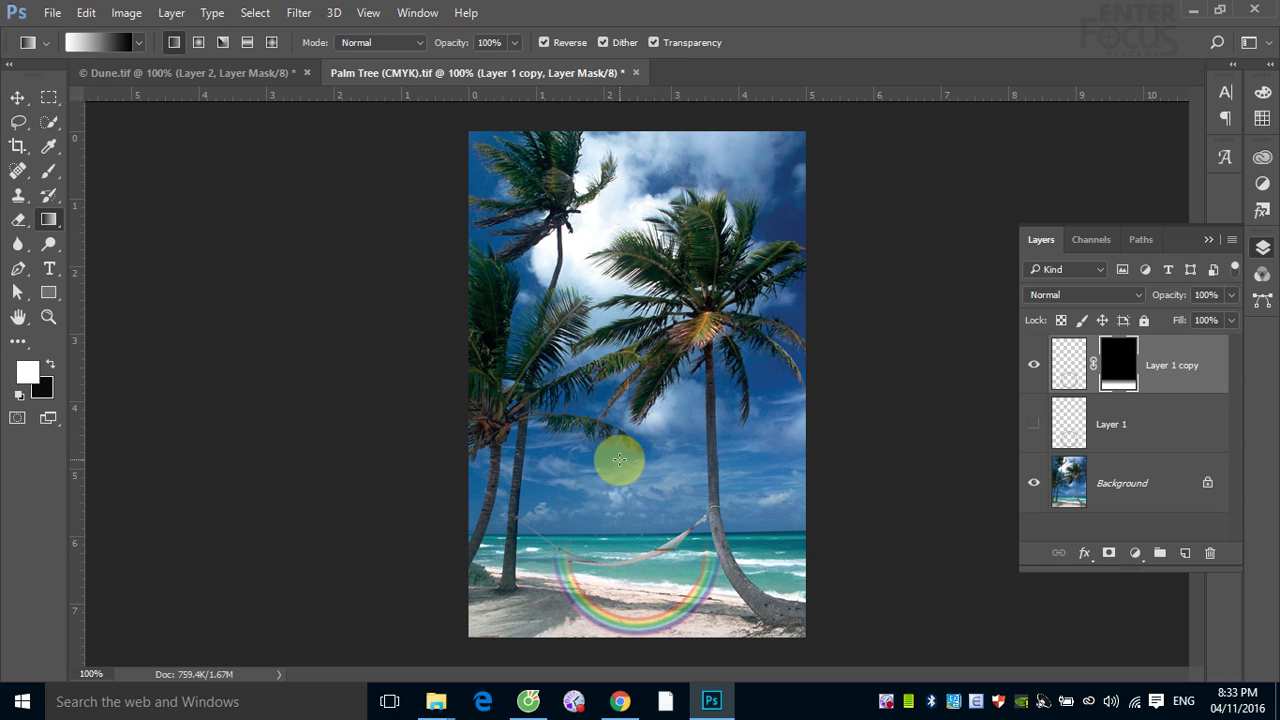
pyautogui.moveTo(643, 595); pyautogui.dragTo(634, 395)
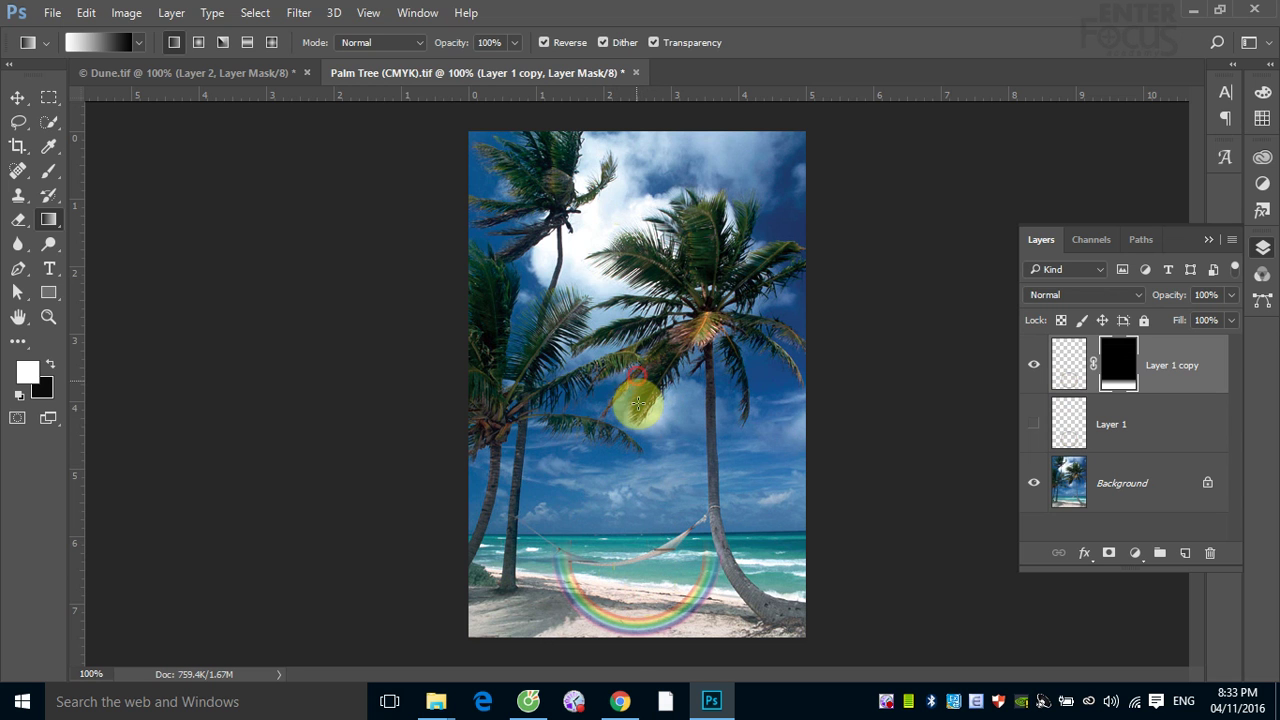
pyautogui.moveTo(634, 627); pyautogui.dragTo(626, 534)
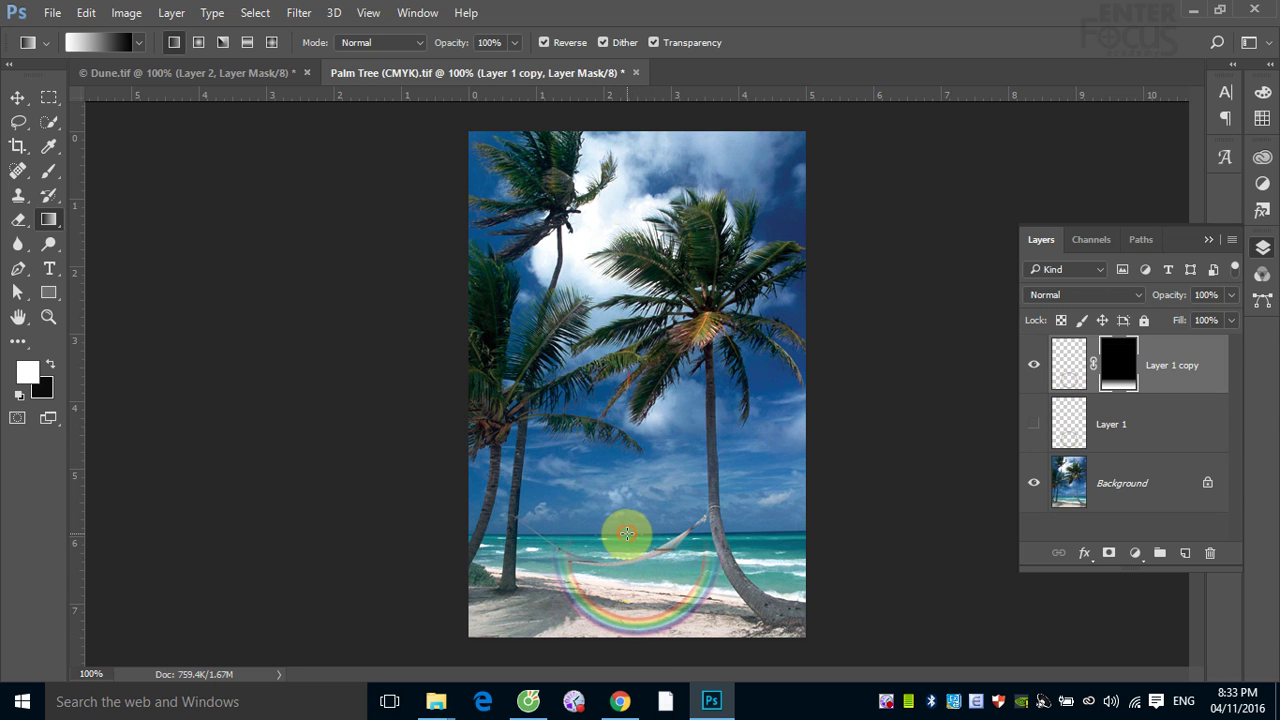
# - Show Layer 1 again and add a white mask faded top-to-bottom with a non-reversed gradient
pyautogui.click(1034, 424)
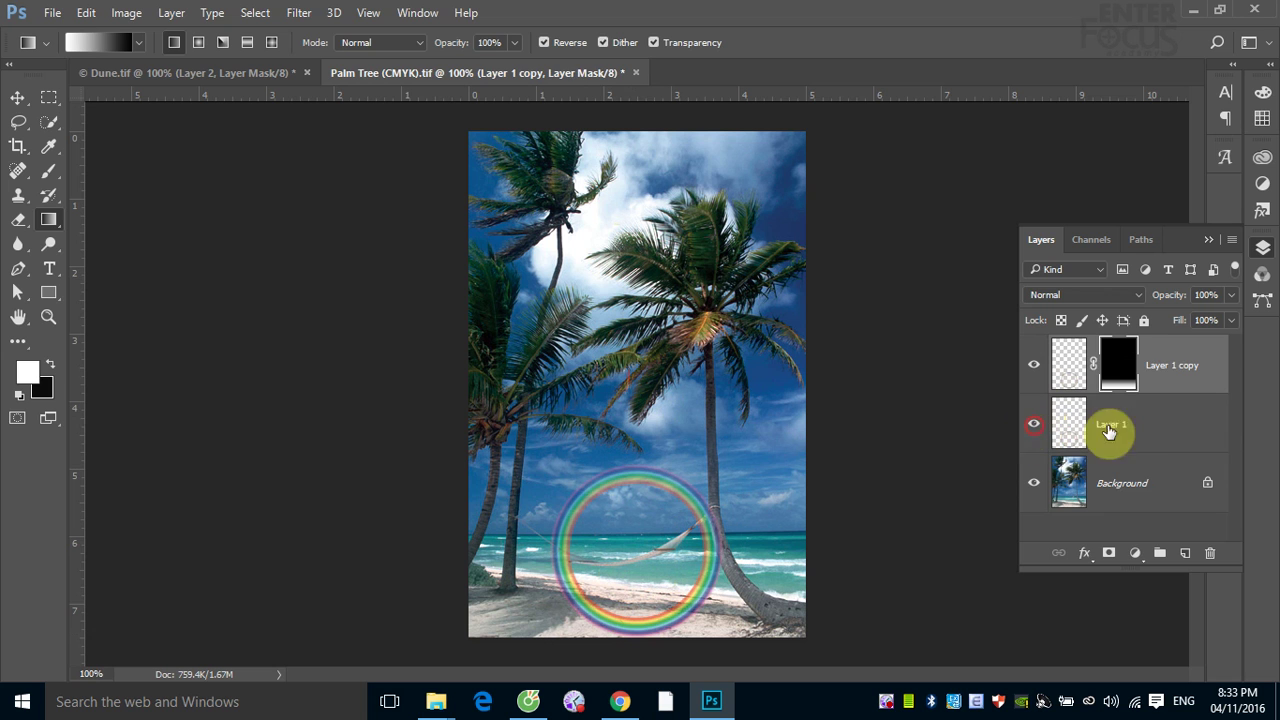
pyautogui.click(1150, 425)
pyautogui.click(1108, 552)
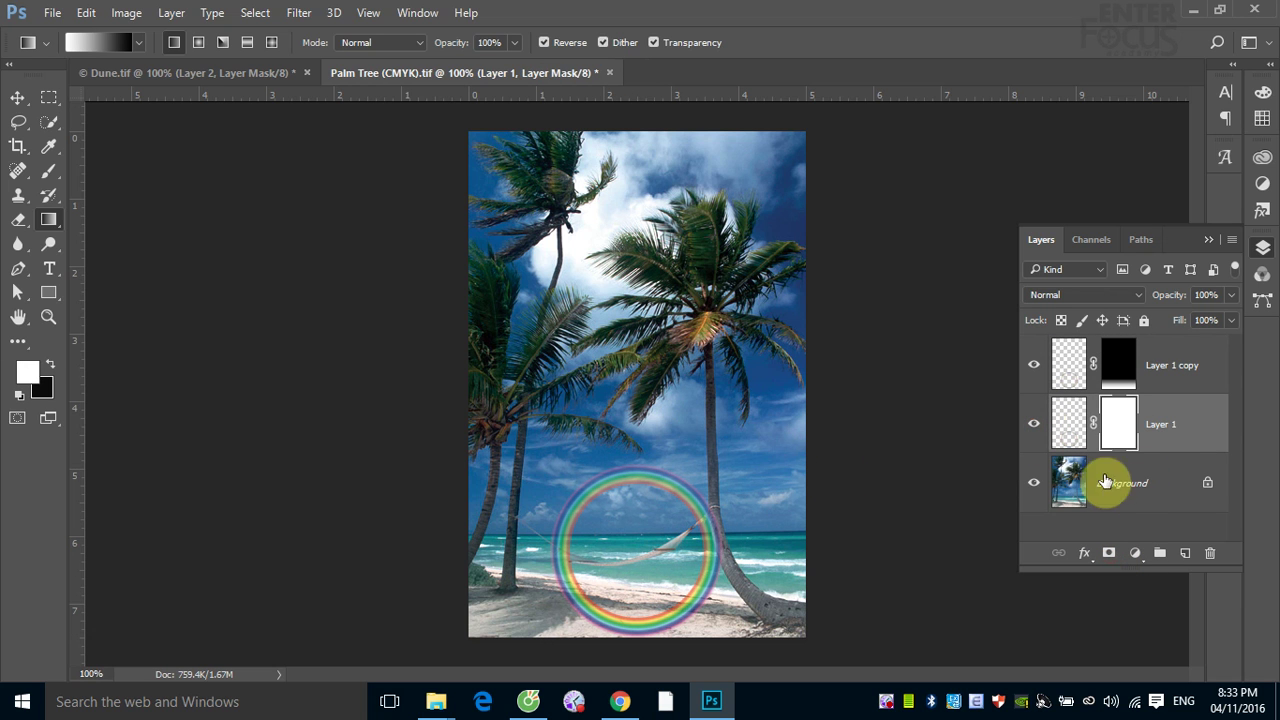
pyautogui.click(543, 42)
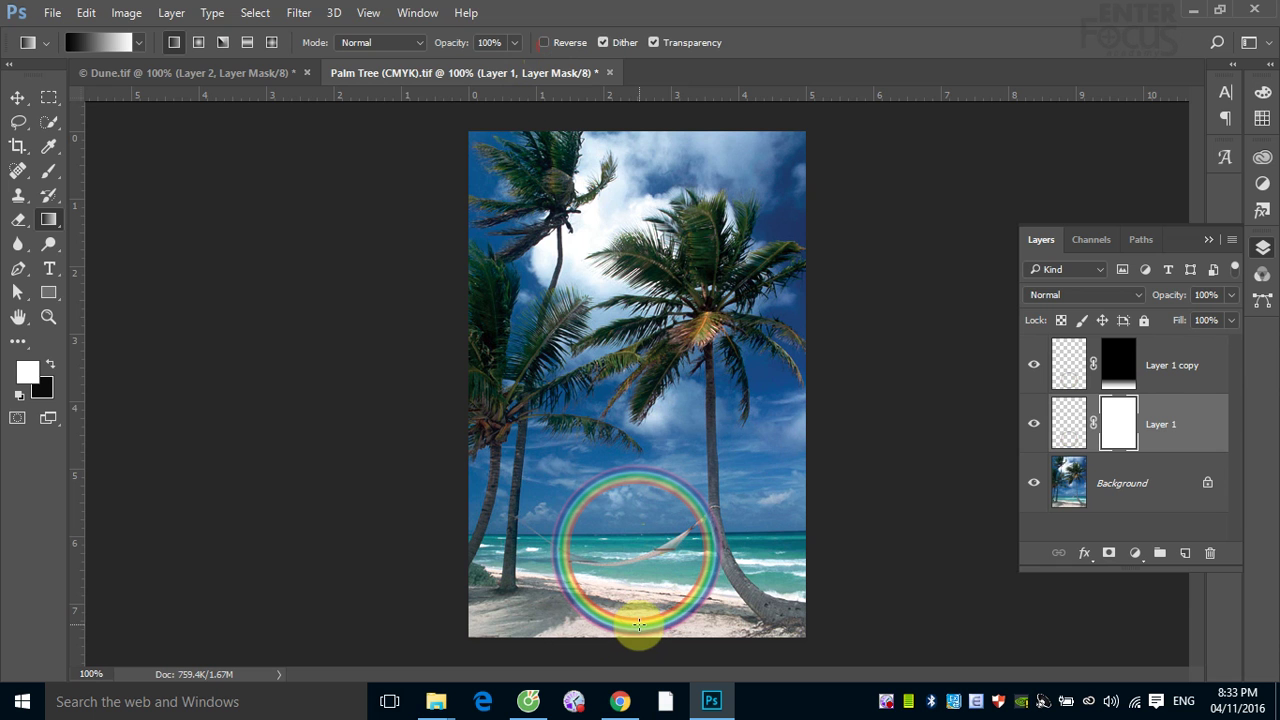
pyautogui.moveTo(634, 514); pyautogui.dragTo(632, 617)
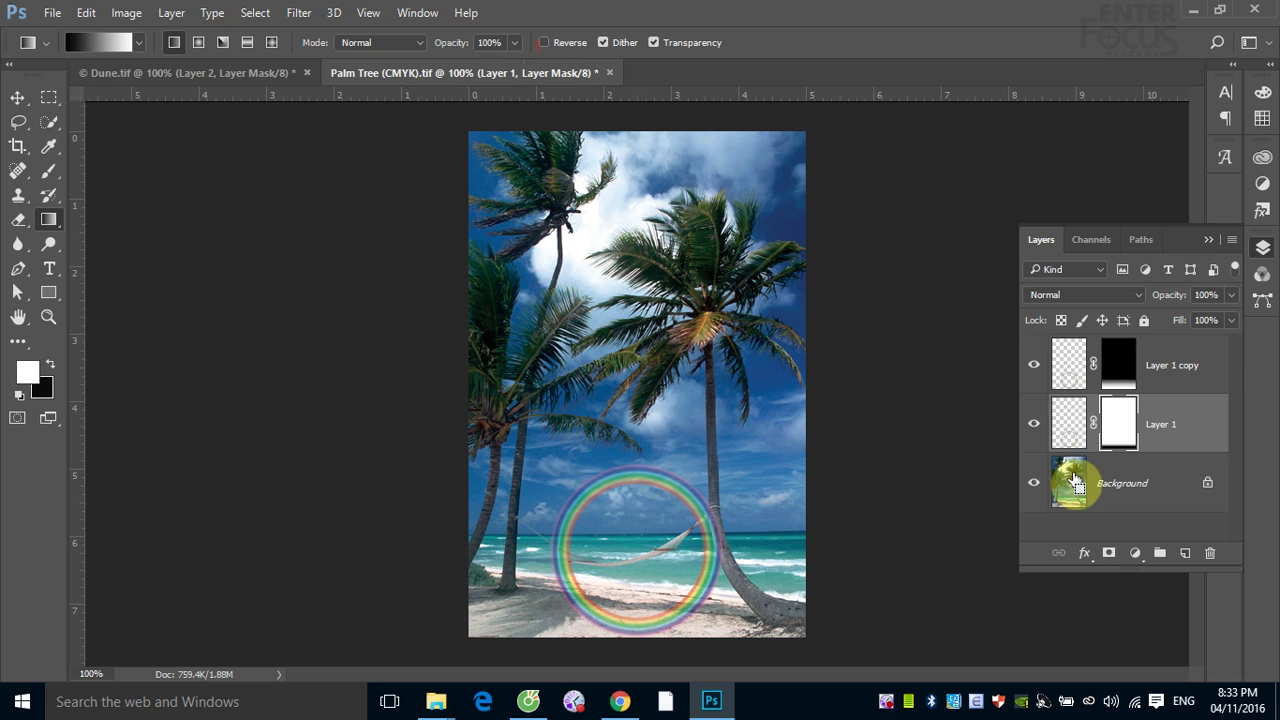
# - Undo a gradient accidentally painted on Layer 1's pixels and redo the fade on its mask
pyautogui.click(1160, 432)
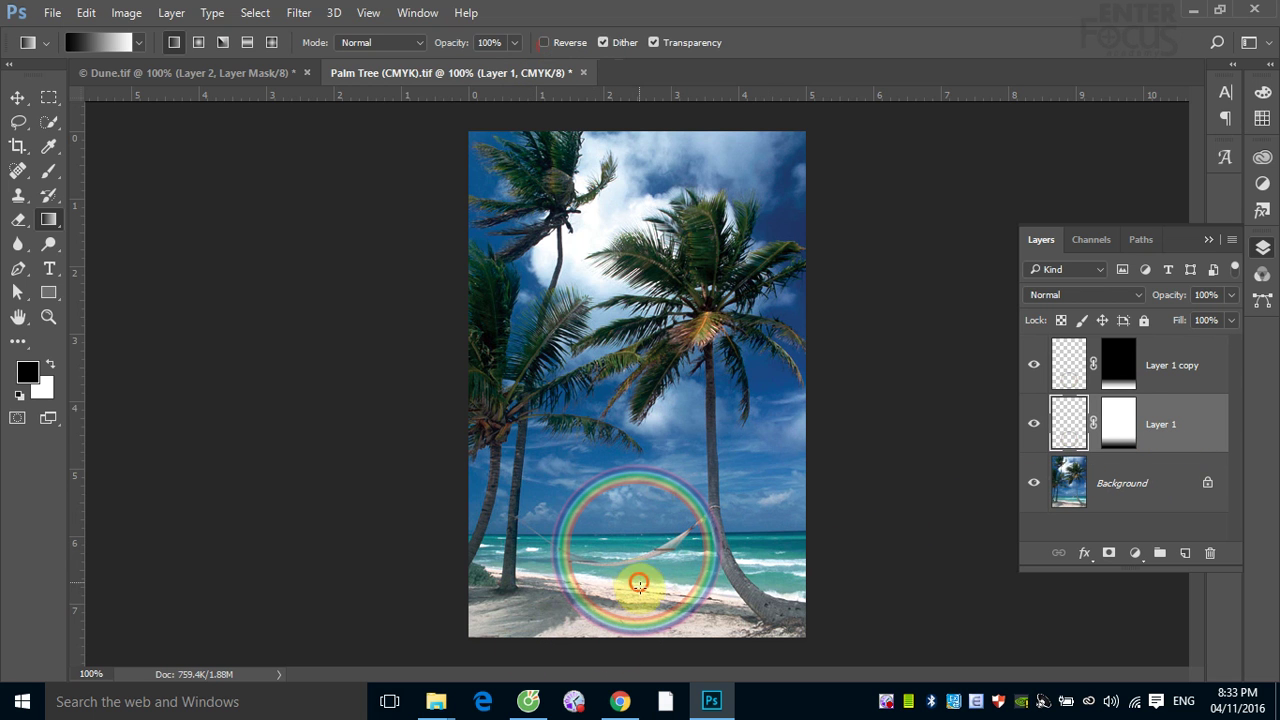
pyautogui.moveTo(638, 583); pyautogui.dragTo(641, 625)
pyautogui.hotkey('ctrl', 'z')
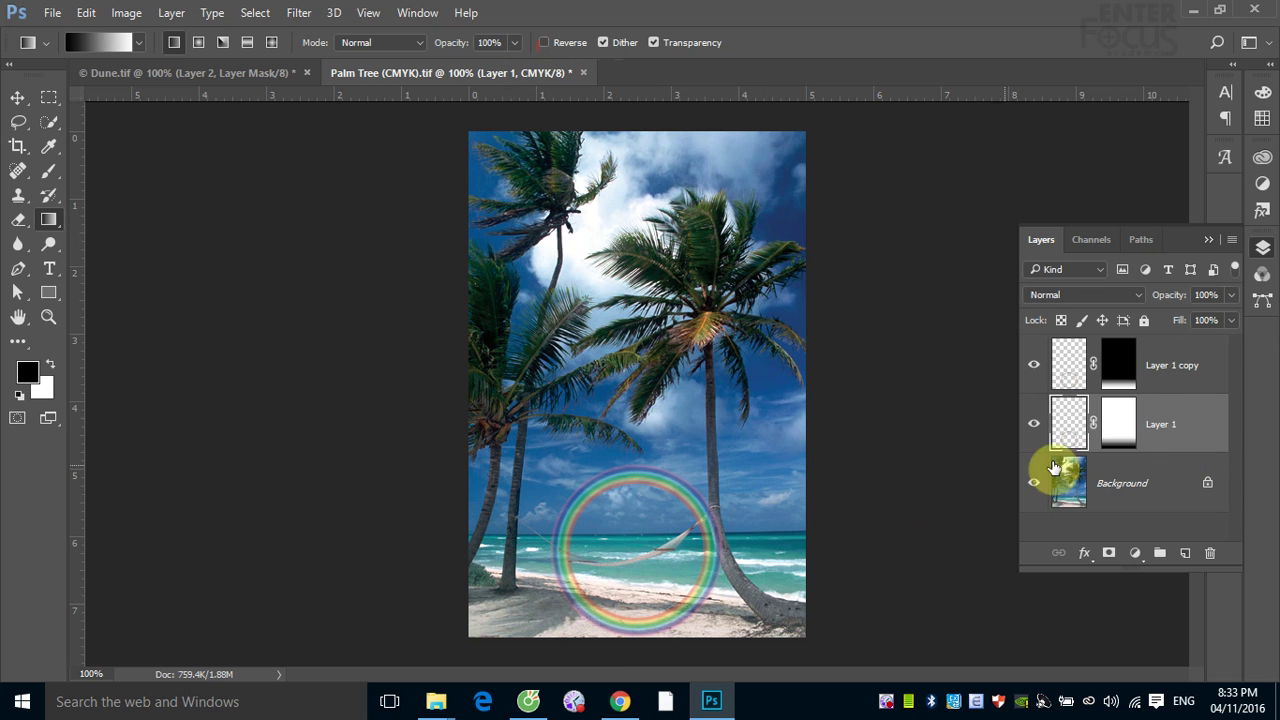
pyautogui.click(1128, 430)
pyautogui.moveTo(612, 570); pyautogui.dragTo(620, 615)
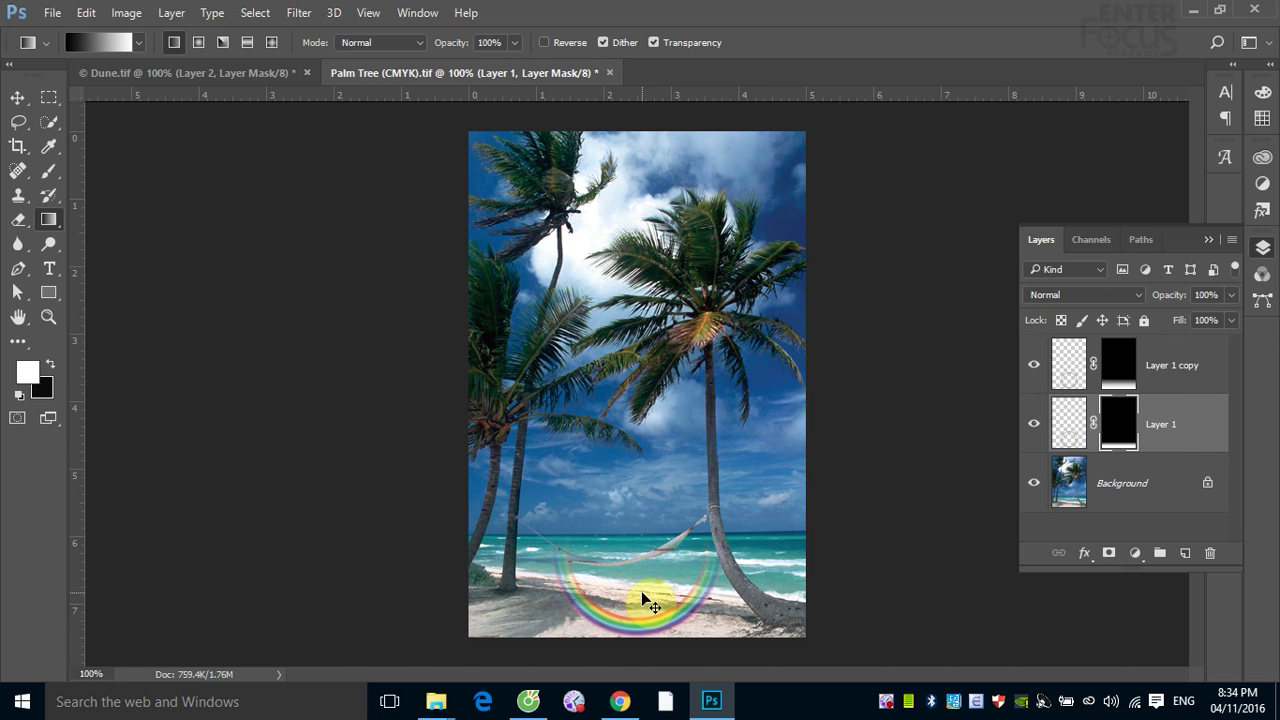
# - Invert Layer 1's mask, fade it from image bottom to ring centre, and hide Layer 1 copy
pyautogui.hotkey('ctrl', 'i')
pyautogui.moveTo(628, 600); pyautogui.dragTo(627, 543)
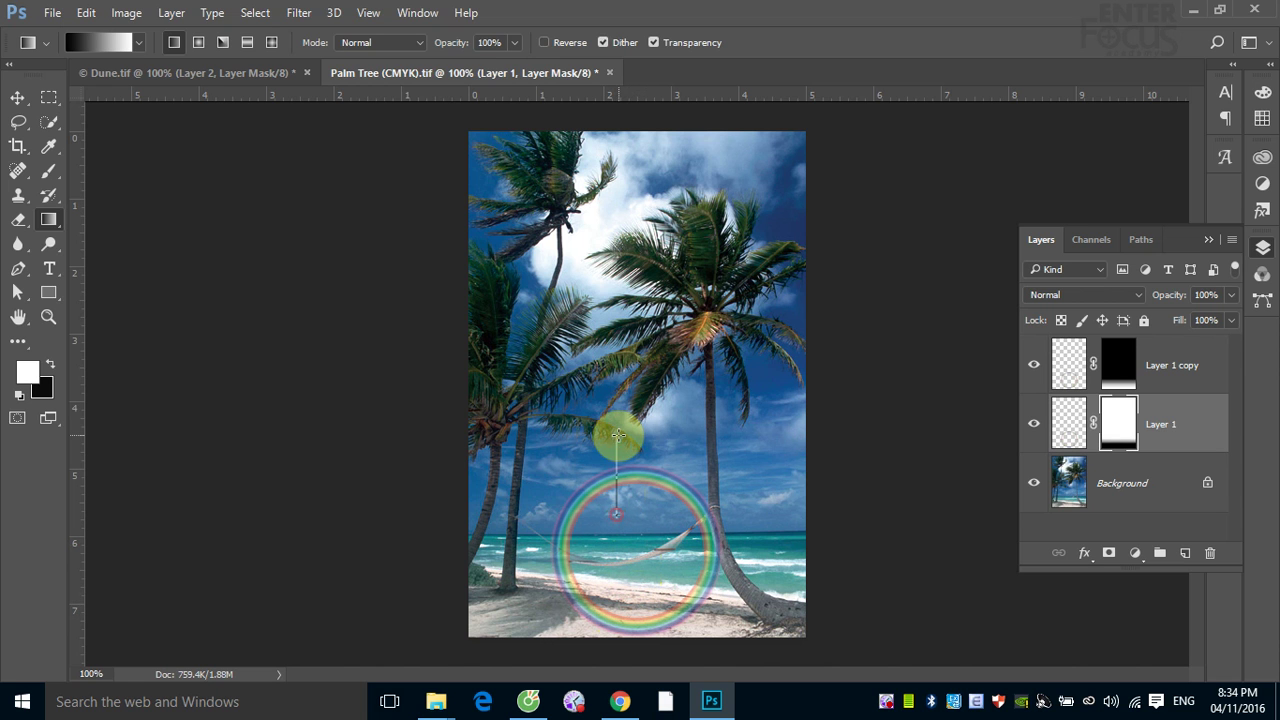
pyautogui.moveTo(643, 545)
pyautogui.mouseDown()
pyautogui.moveTo(621, 444)
pyautogui.moveTo(636, 622)
pyautogui.moveTo(623, 540)
pyautogui.moveTo(623, 574)
pyautogui.mouseUp()
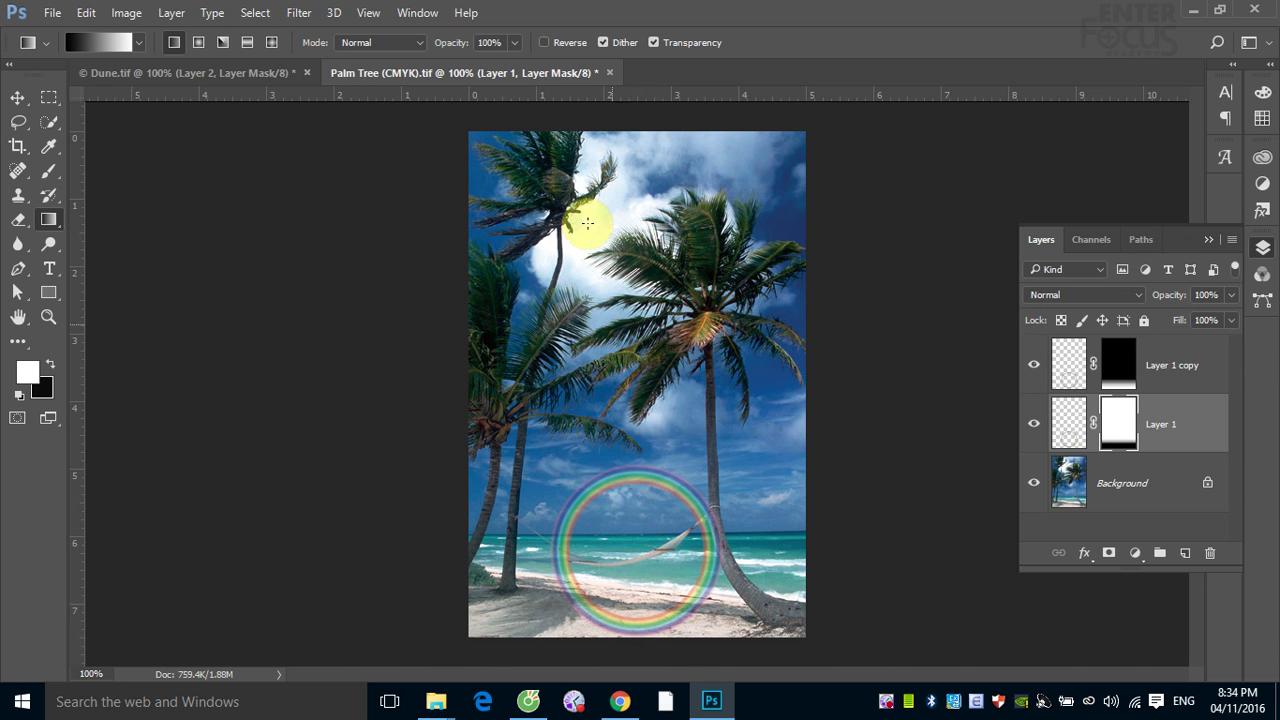
pyautogui.moveTo(625, 616)
pyautogui.mouseDown()
pyautogui.moveTo(605, 526)
pyautogui.moveTo(625, 640)
pyautogui.mouseUp()
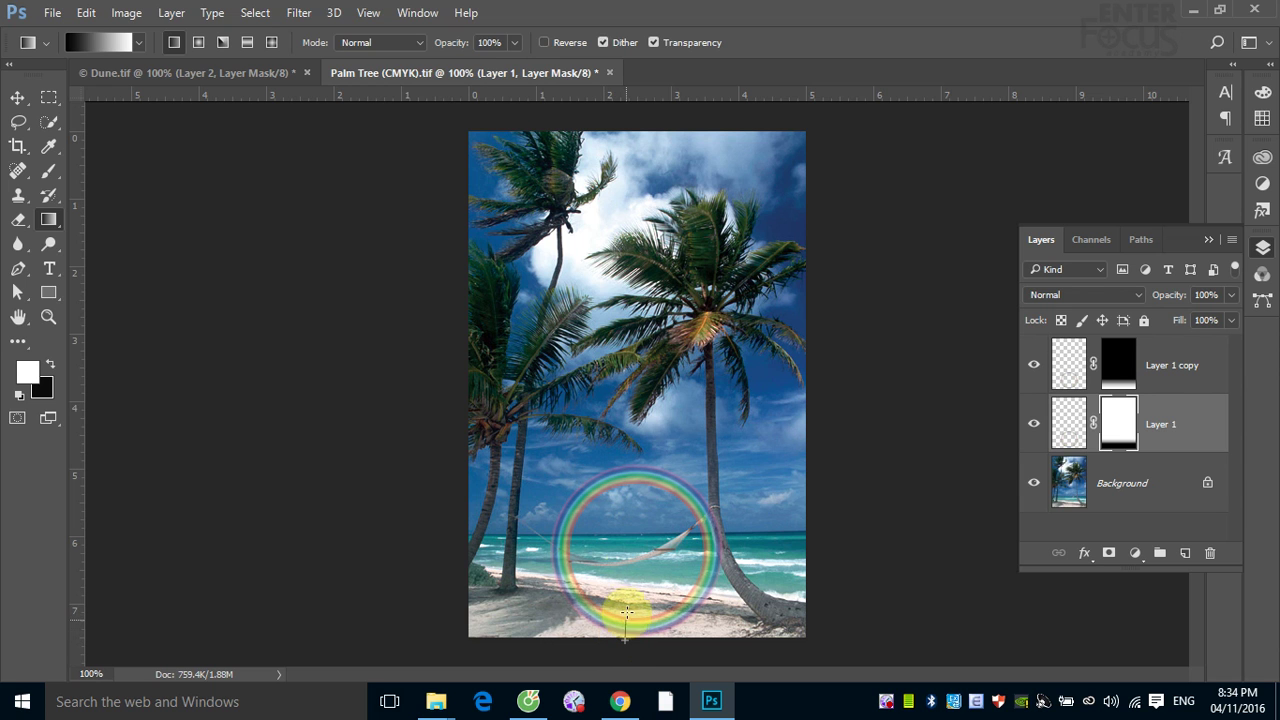
pyautogui.moveTo(625, 612); pyautogui.dragTo(631, 487)
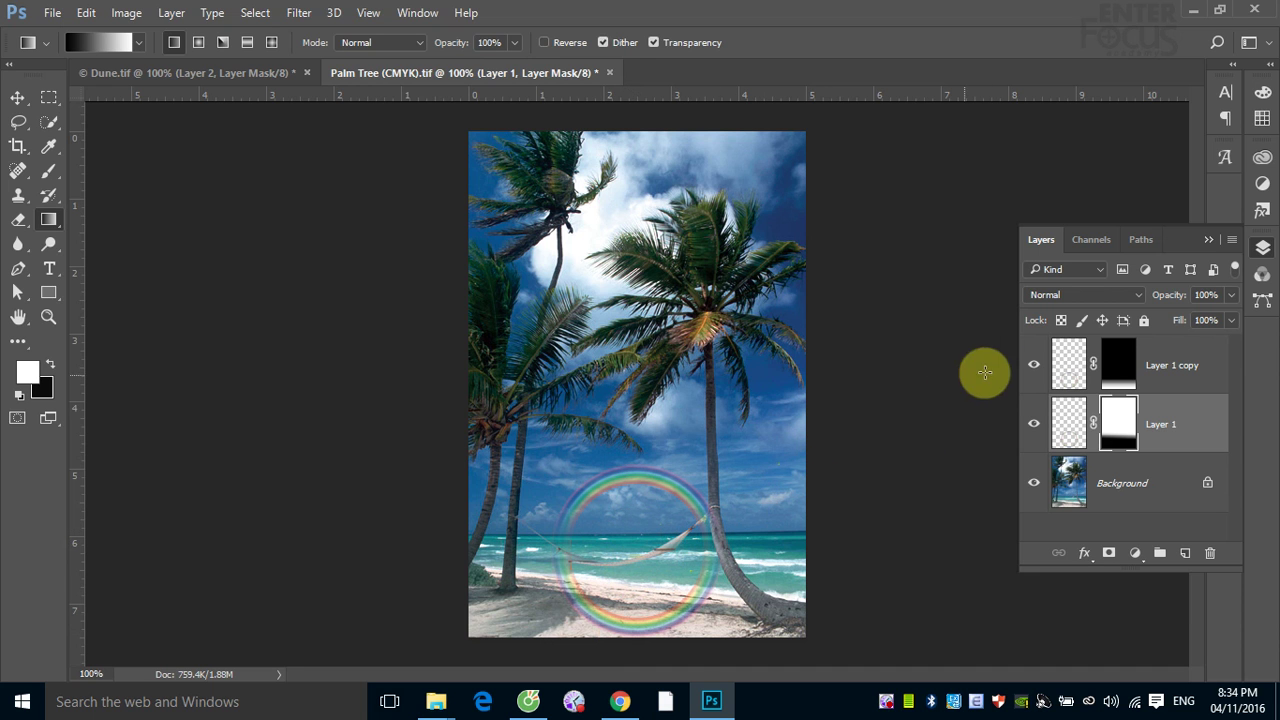
pyautogui.click(1036, 367)
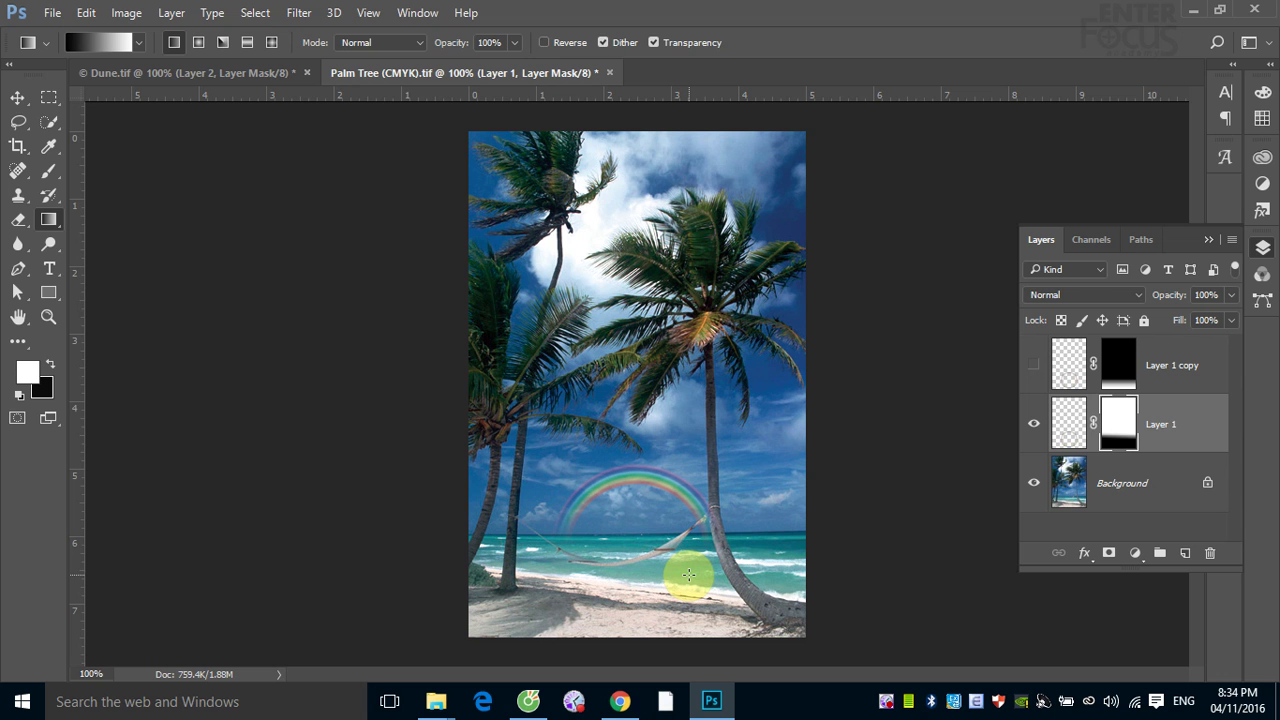
# - Search Google Images for 'iphone 7' in a new Chrome tab
pyautogui.click(620, 702)
pyautogui.click(1045, 14)
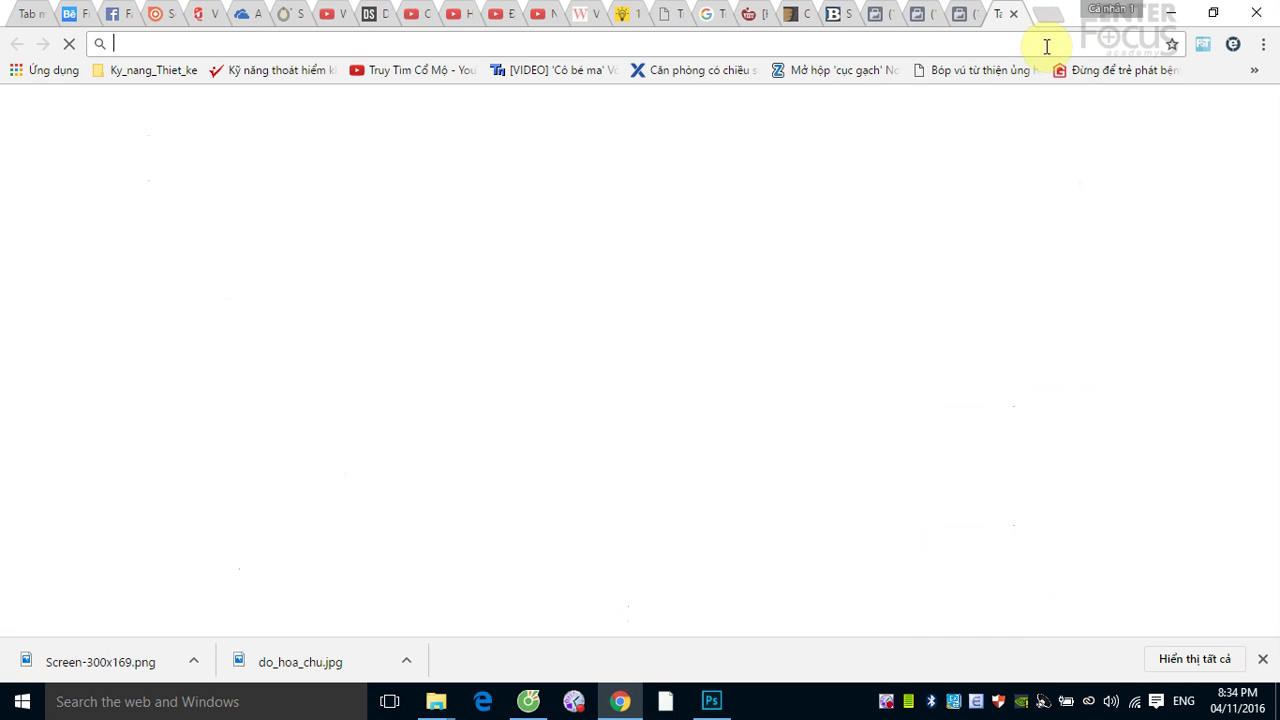
pyautogui.click(347, 364)
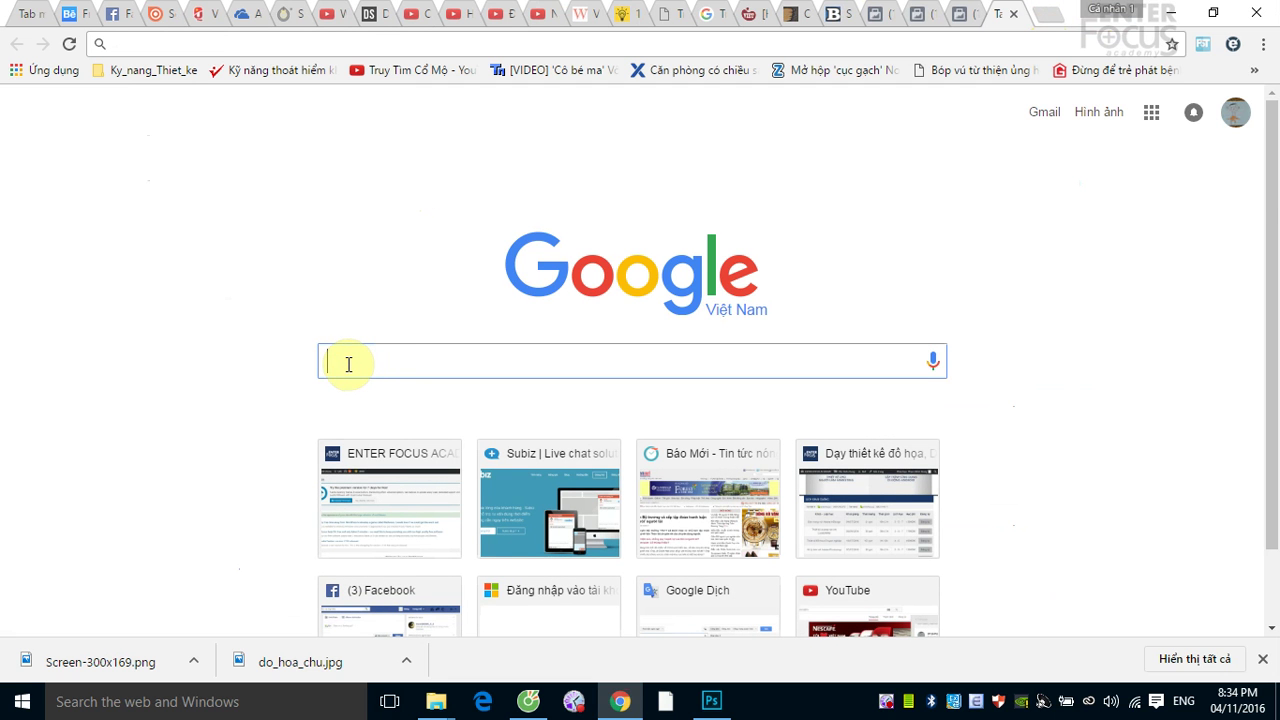
pyautogui.write('ip')
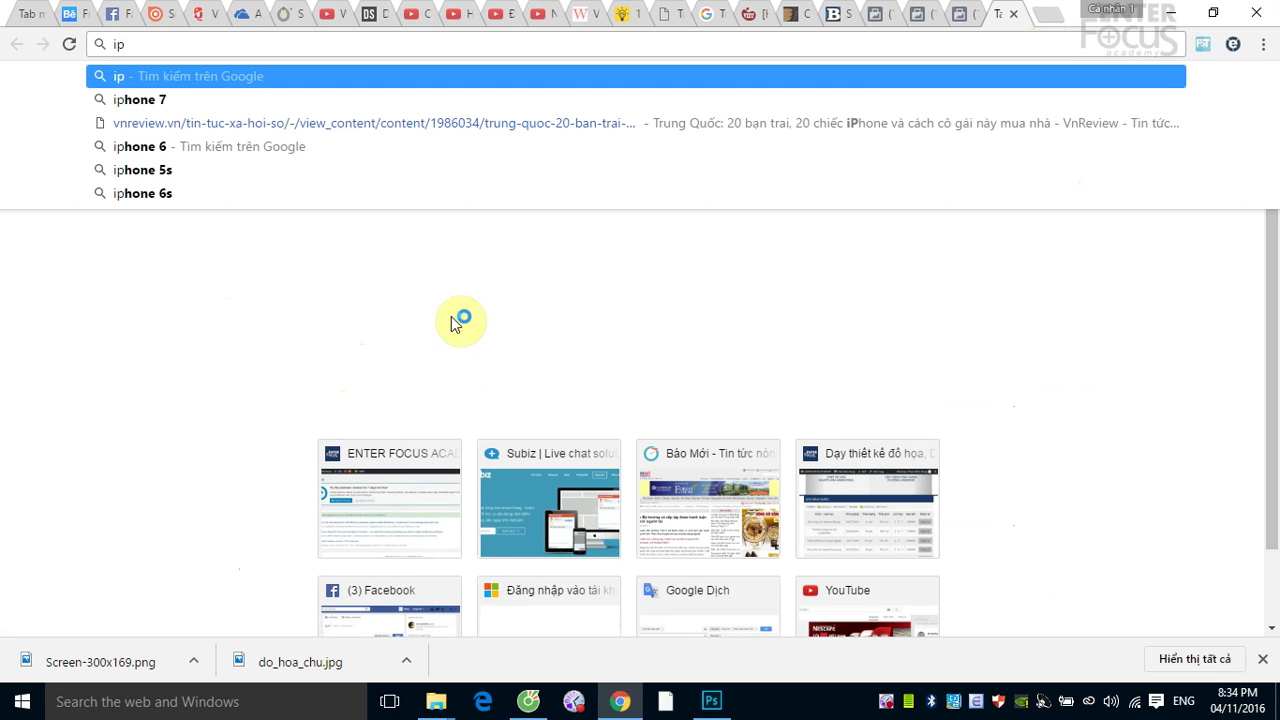
pyautogui.click(150, 101)
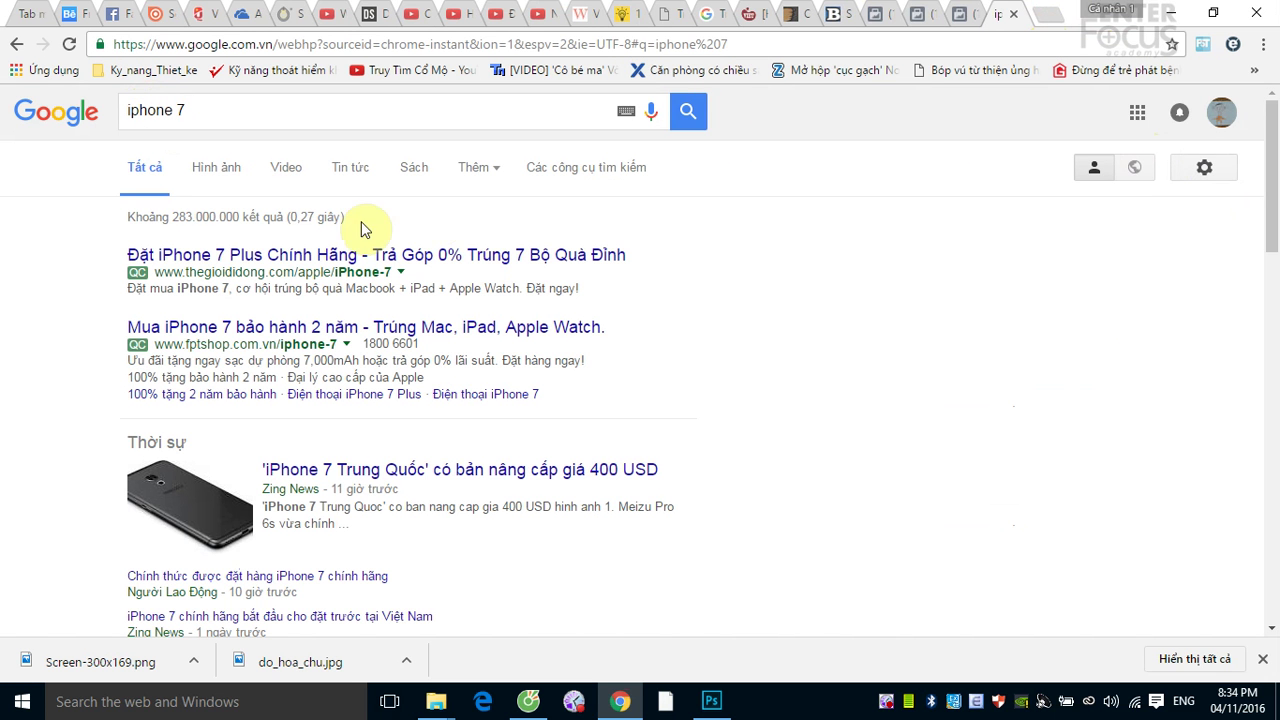
pyautogui.click(214, 178)
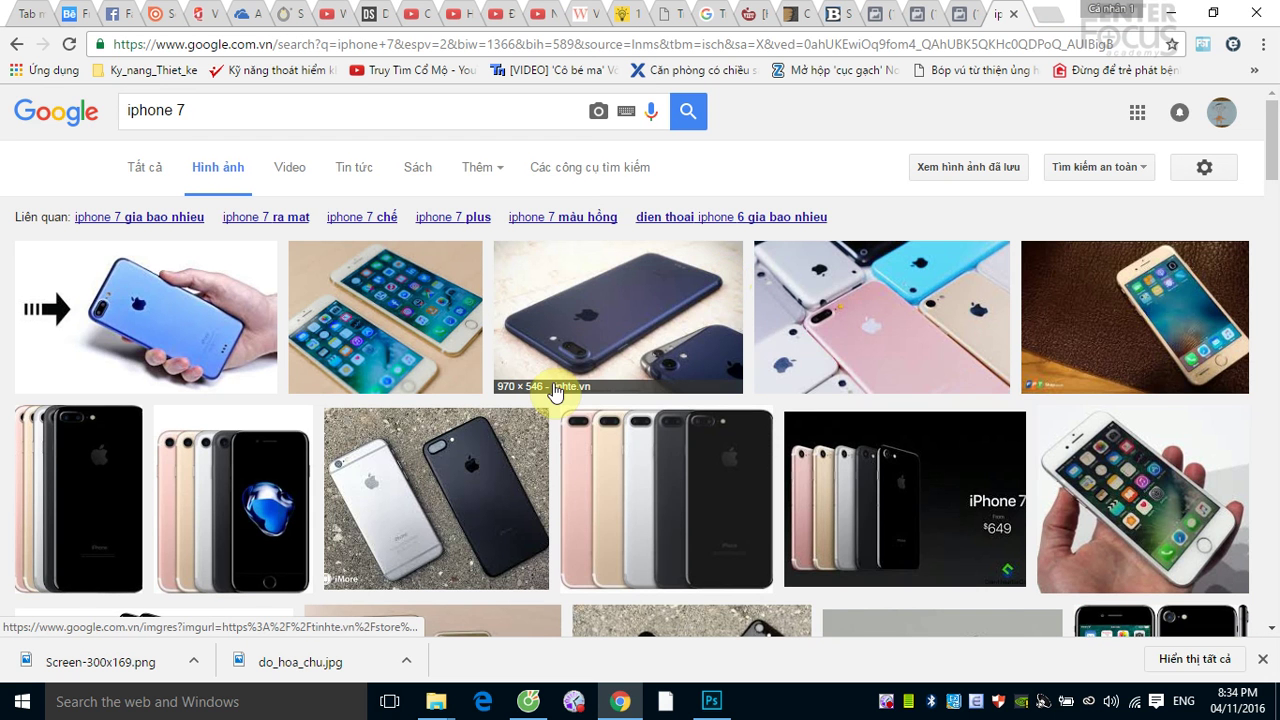
# - Browse the results and copy the colourful iPhone 7 photo to the clipboard
pyautogui.scroll(-4, 686, 390)
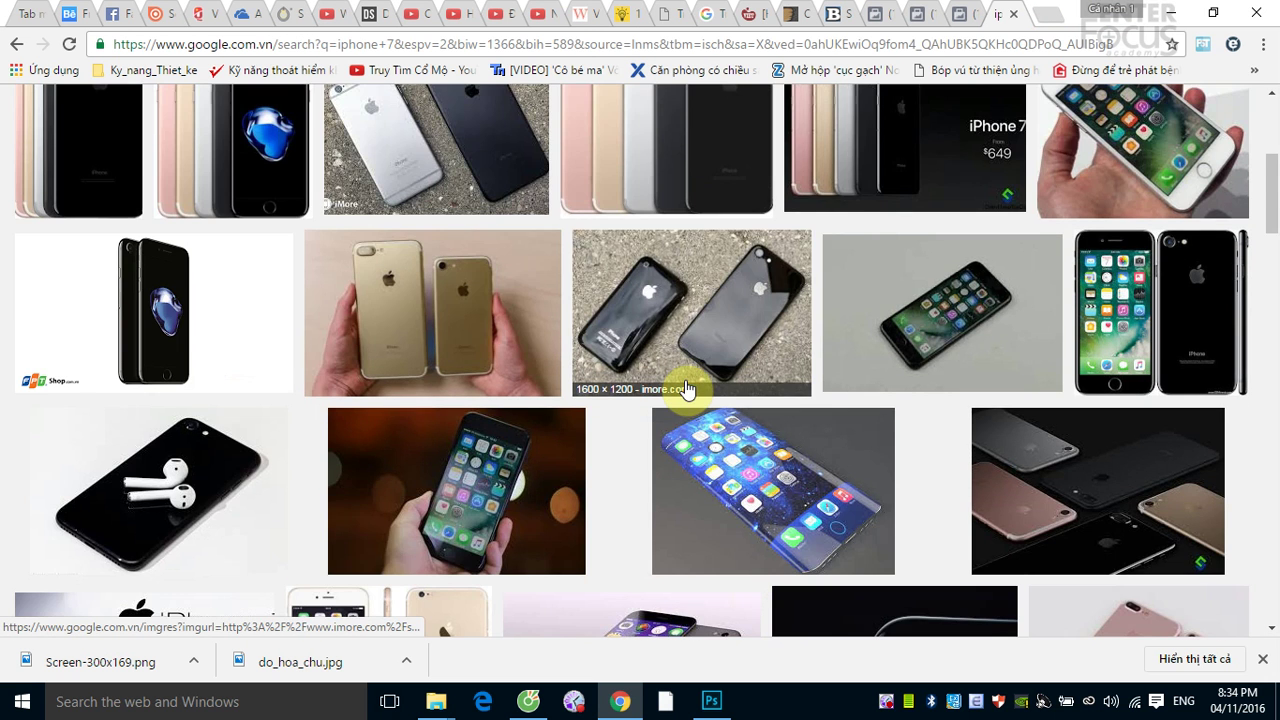
pyautogui.scroll(-3, 686, 390)
pyautogui.scroll(-4, 678, 390)
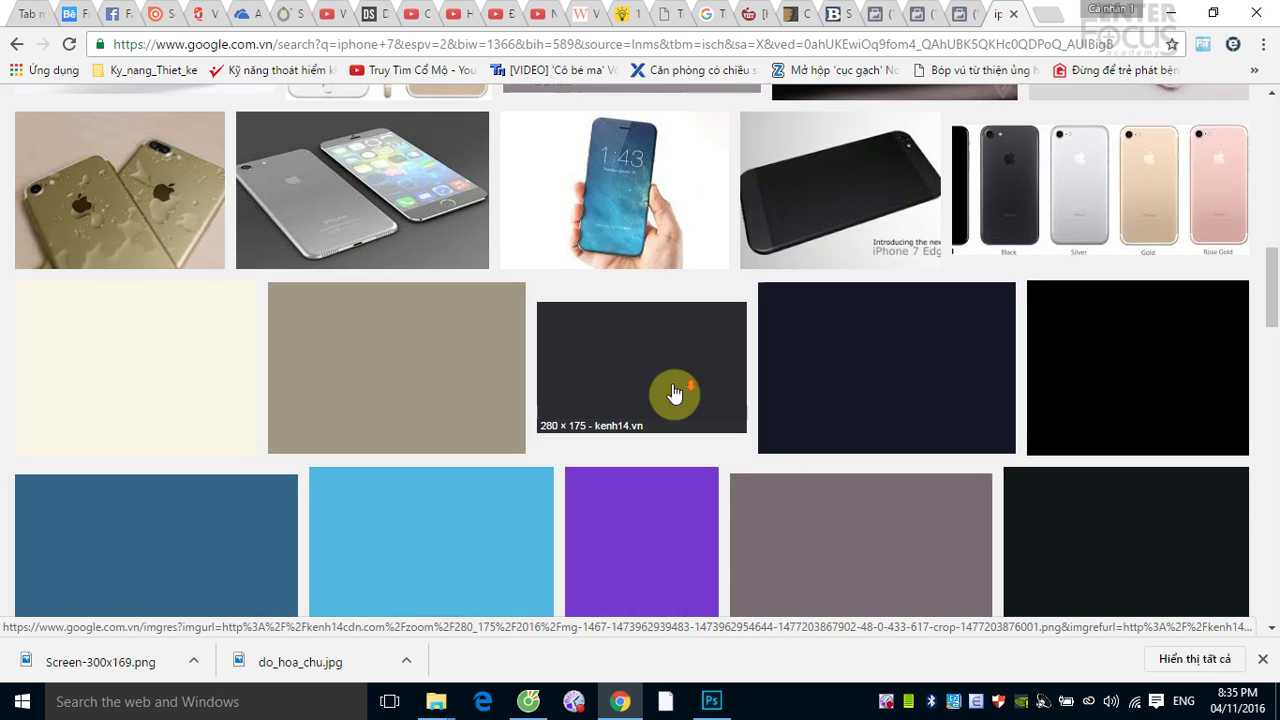
pyautogui.scroll(-4, 672, 392)
pyautogui.scroll(3, 670, 393)
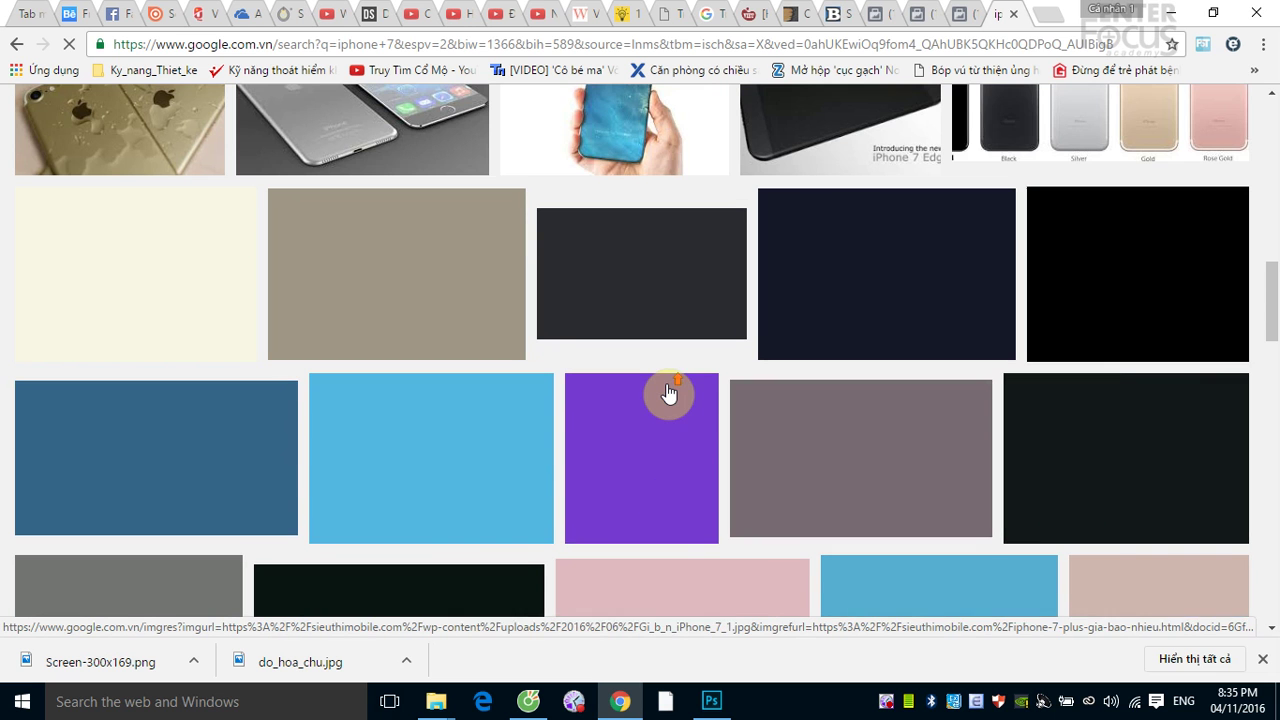
pyautogui.scroll(1, 669, 393)
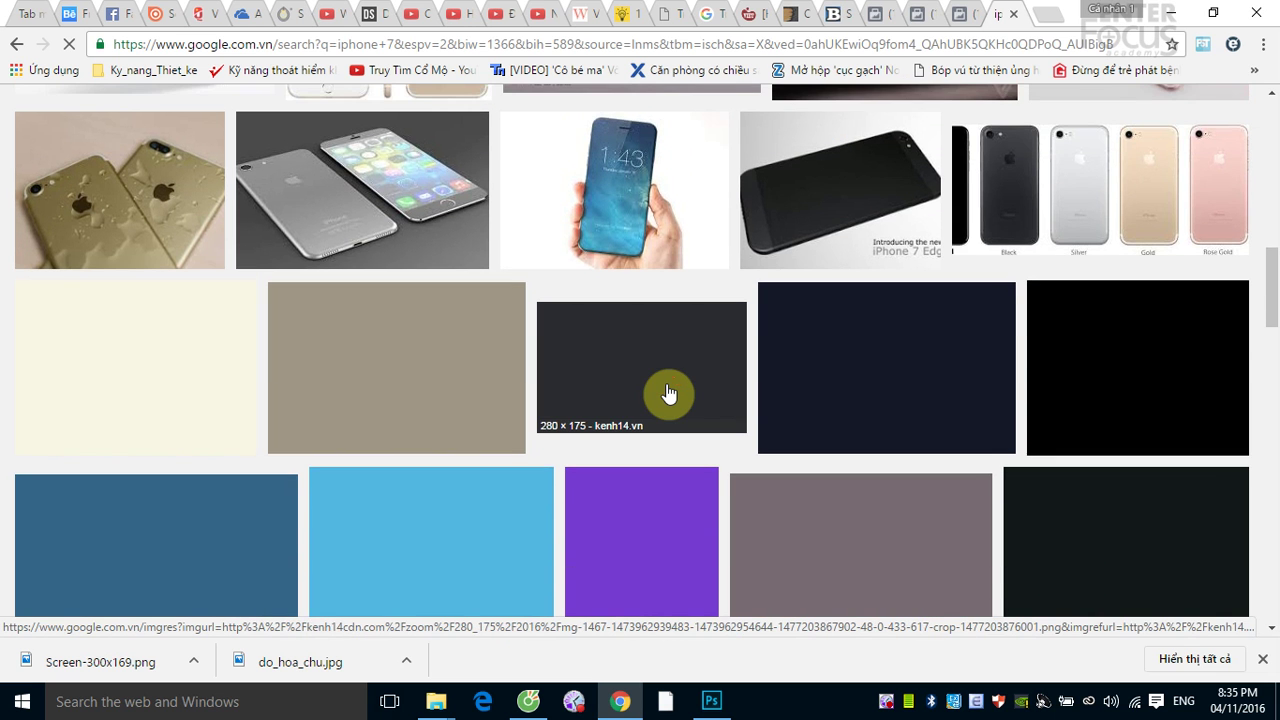
pyautogui.scroll(2, 669, 393)
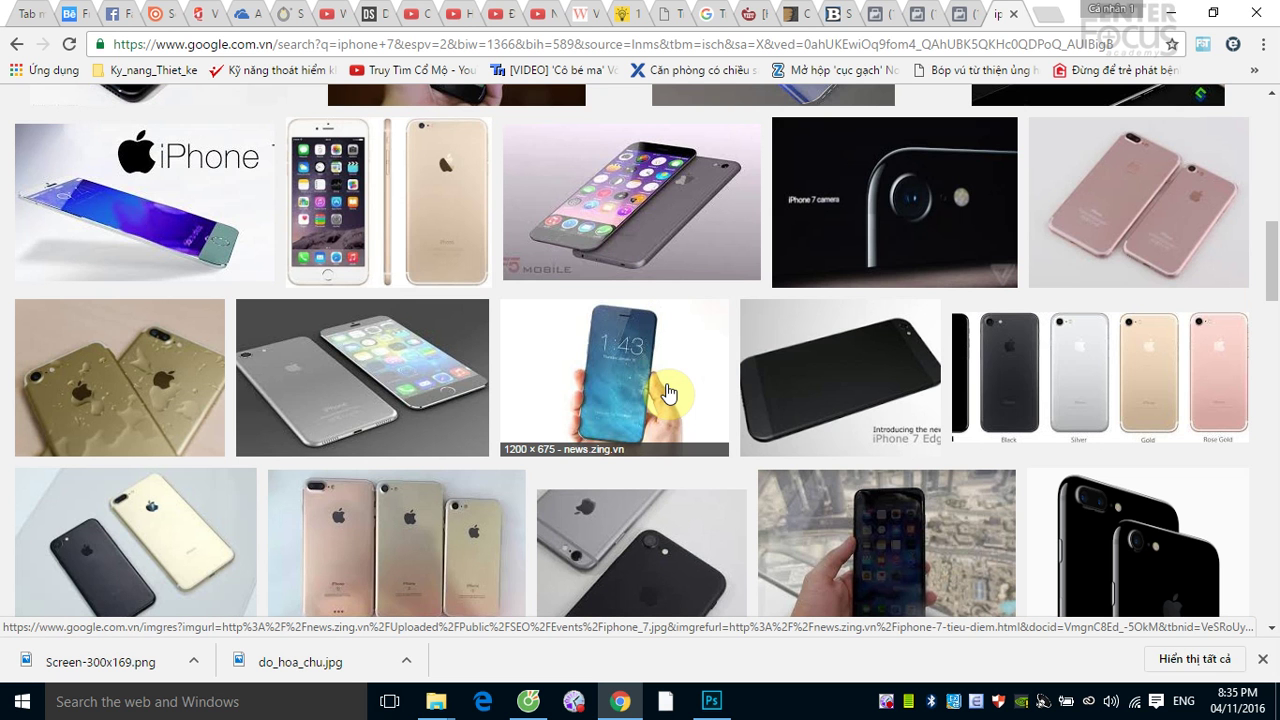
pyautogui.scroll(-1, 669, 393)
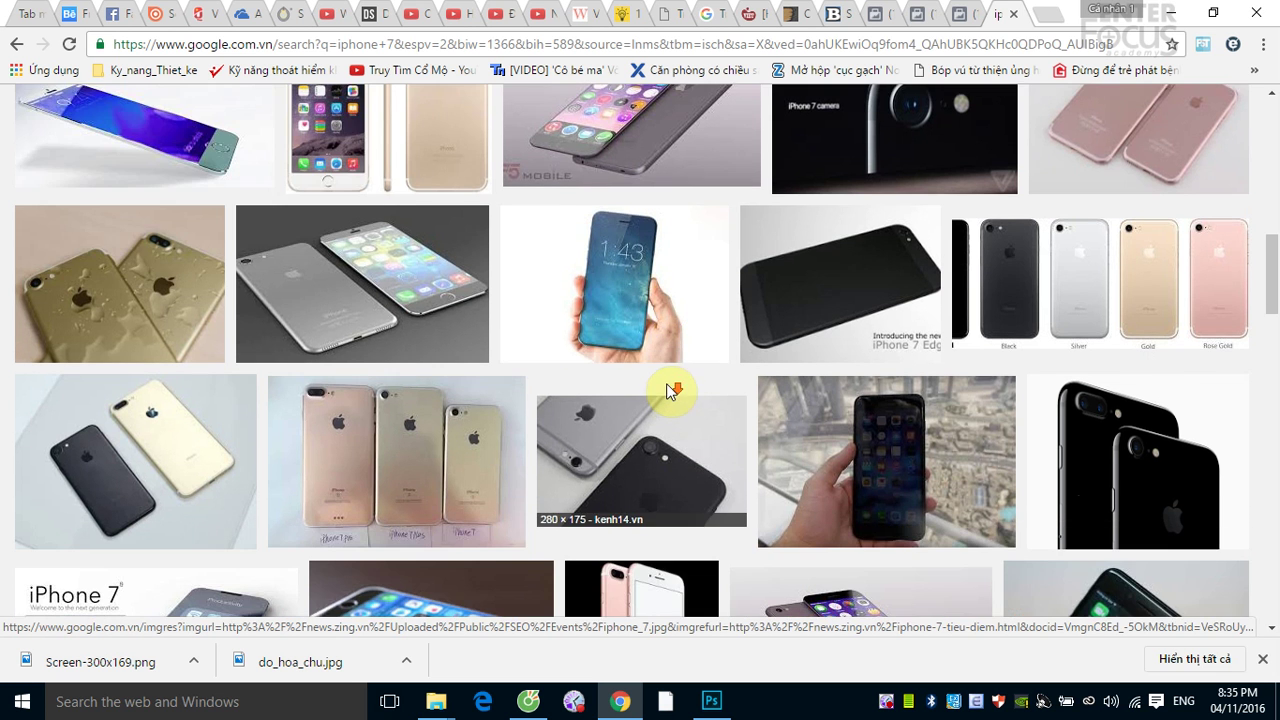
pyautogui.scroll(-2, 669, 393)
pyautogui.scroll(-3, 666, 393)
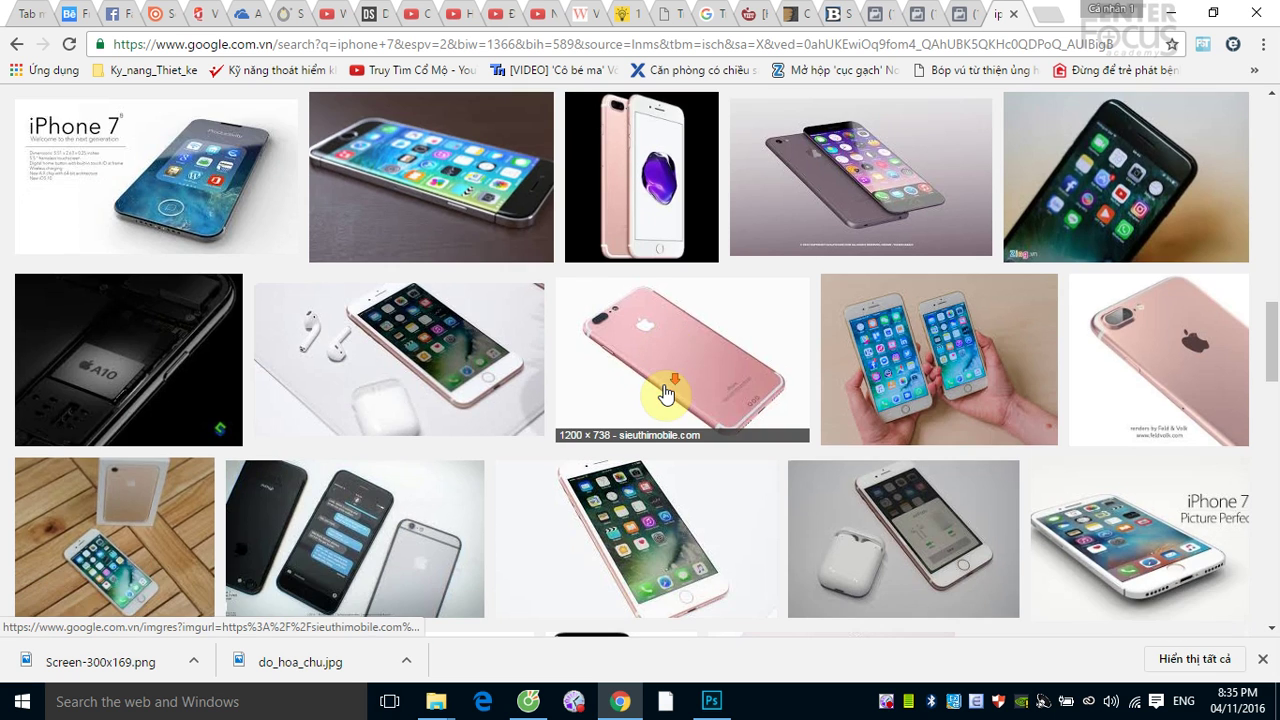
pyautogui.scroll(-3, 666, 393)
pyautogui.scroll(-3, 666, 393)
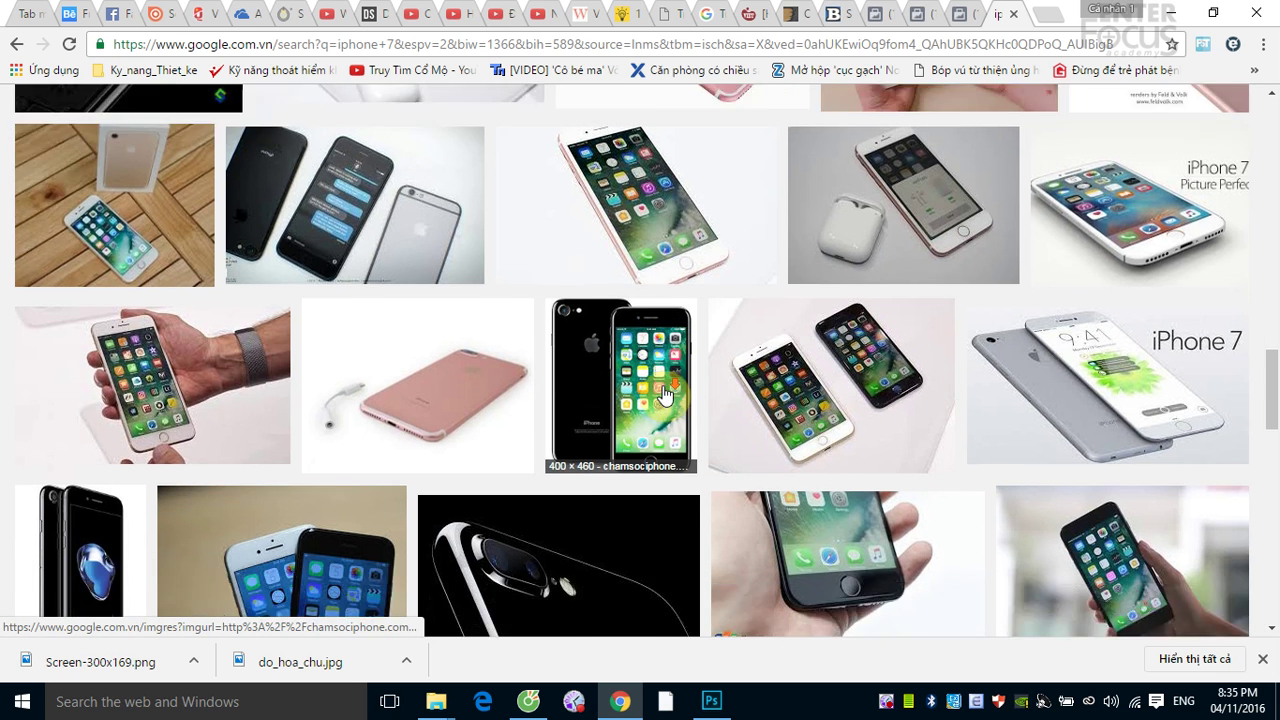
pyautogui.scroll(-4, 666, 395)
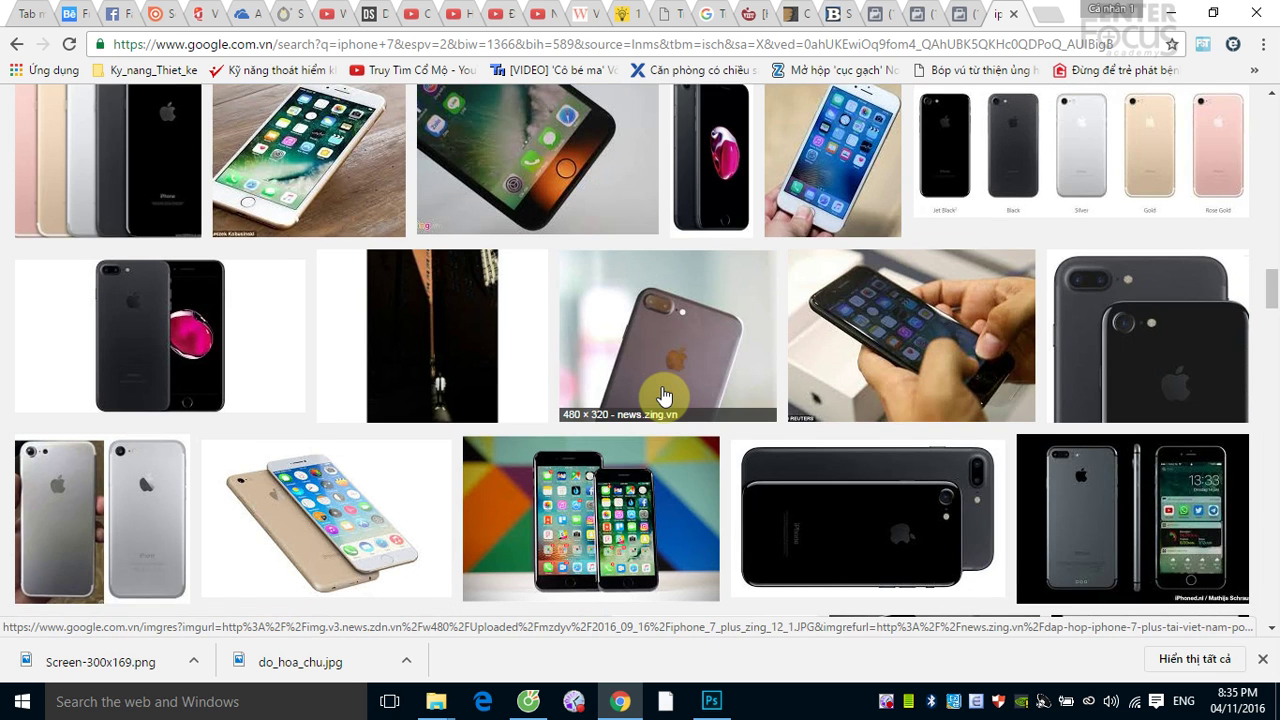
pyautogui.scroll(-3, 666, 395)
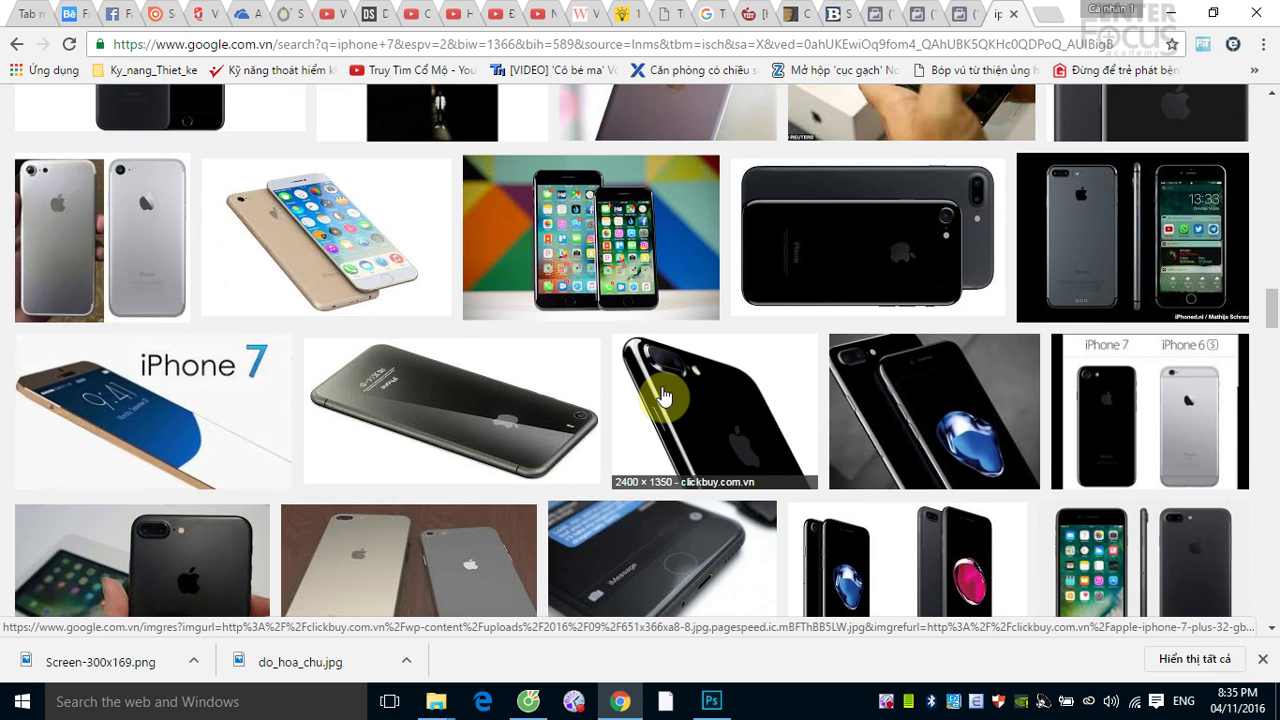
pyautogui.click(548, 238)
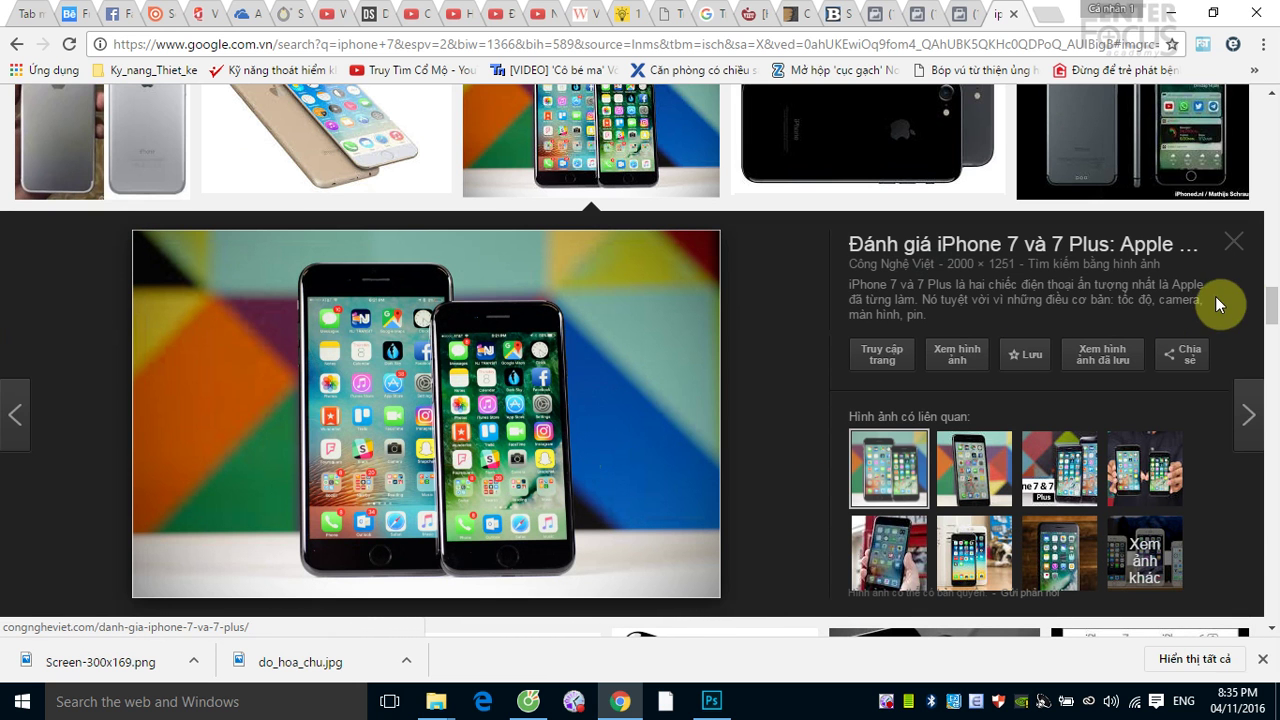
pyautogui.rightClick(481, 365)
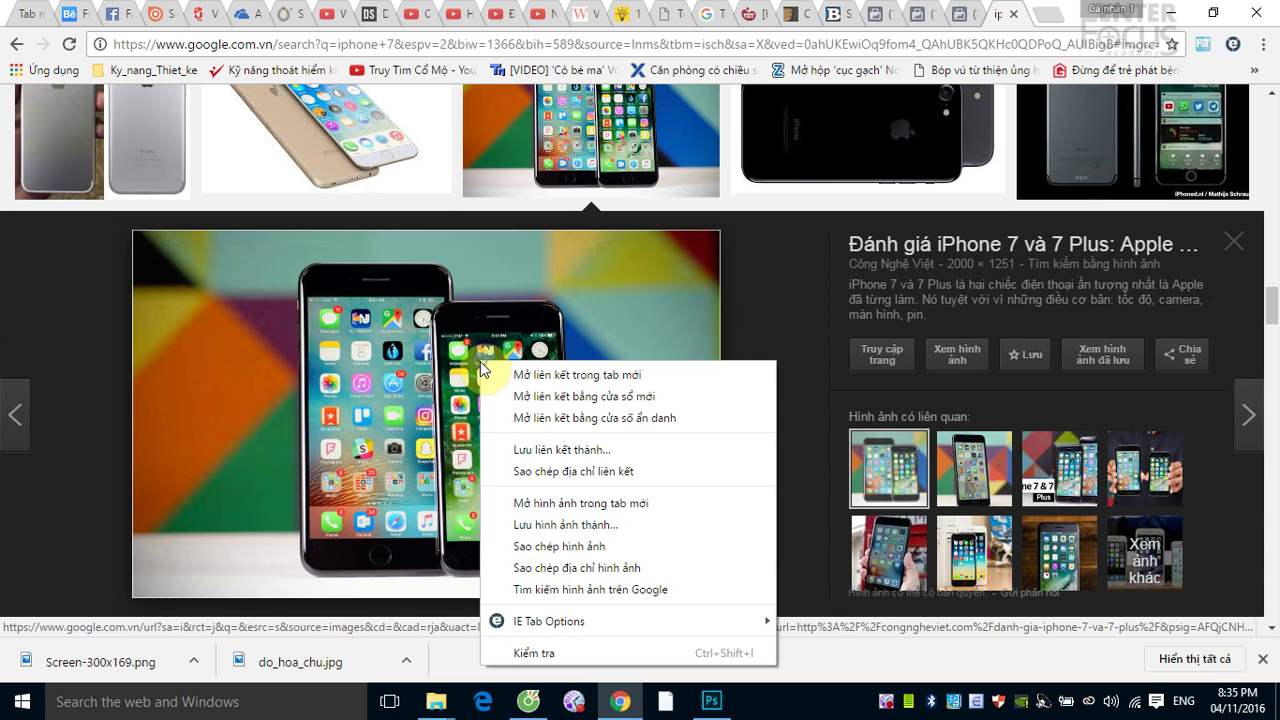
pyautogui.click(547, 548)
# - Create a 2000 × 1251 px Clipboard-preset document and paste the iPhone photo in as Layer 1
pyautogui.click(711, 700)
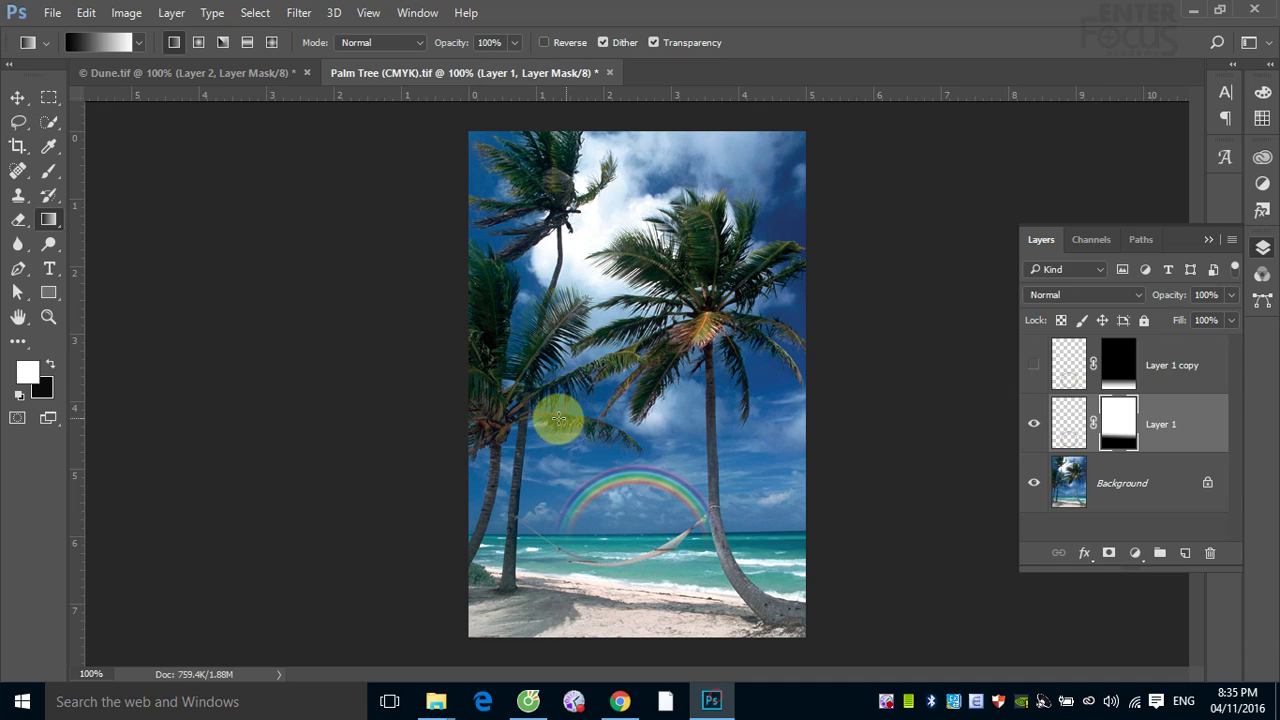
pyautogui.click(52, 12)
pyautogui.click(520, 217)
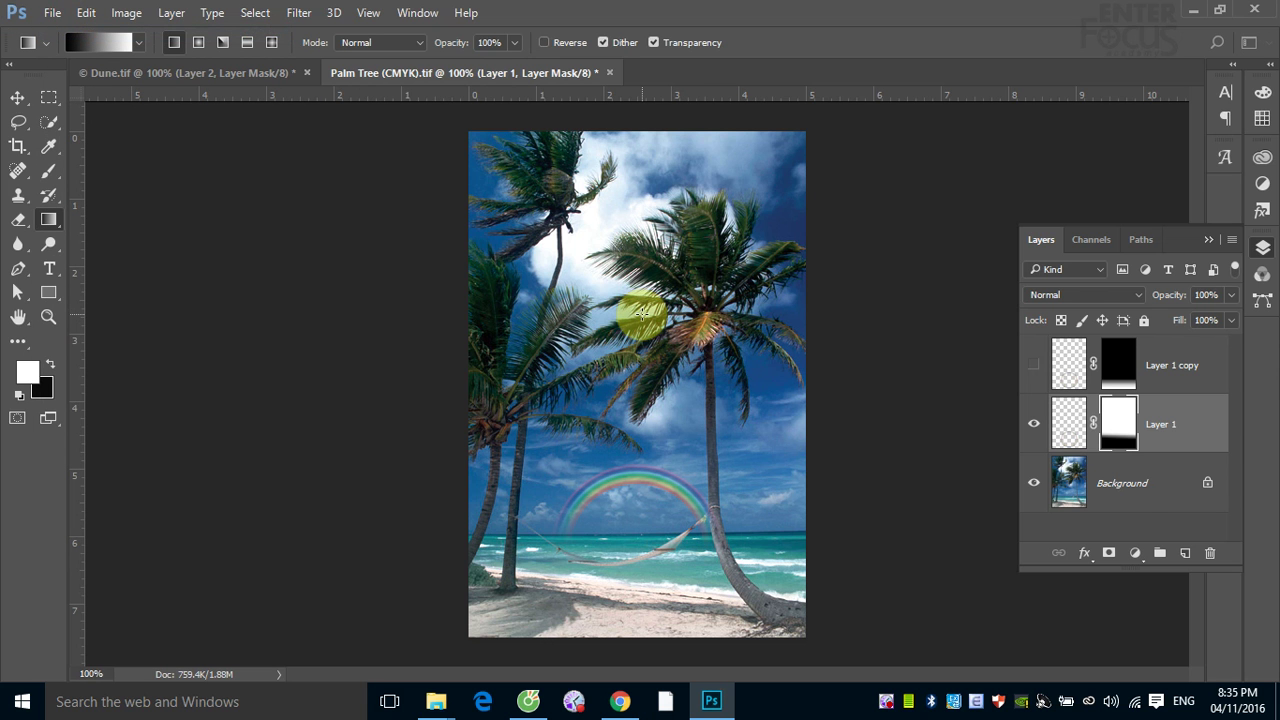
pyautogui.hotkey('ctrl', 'n')
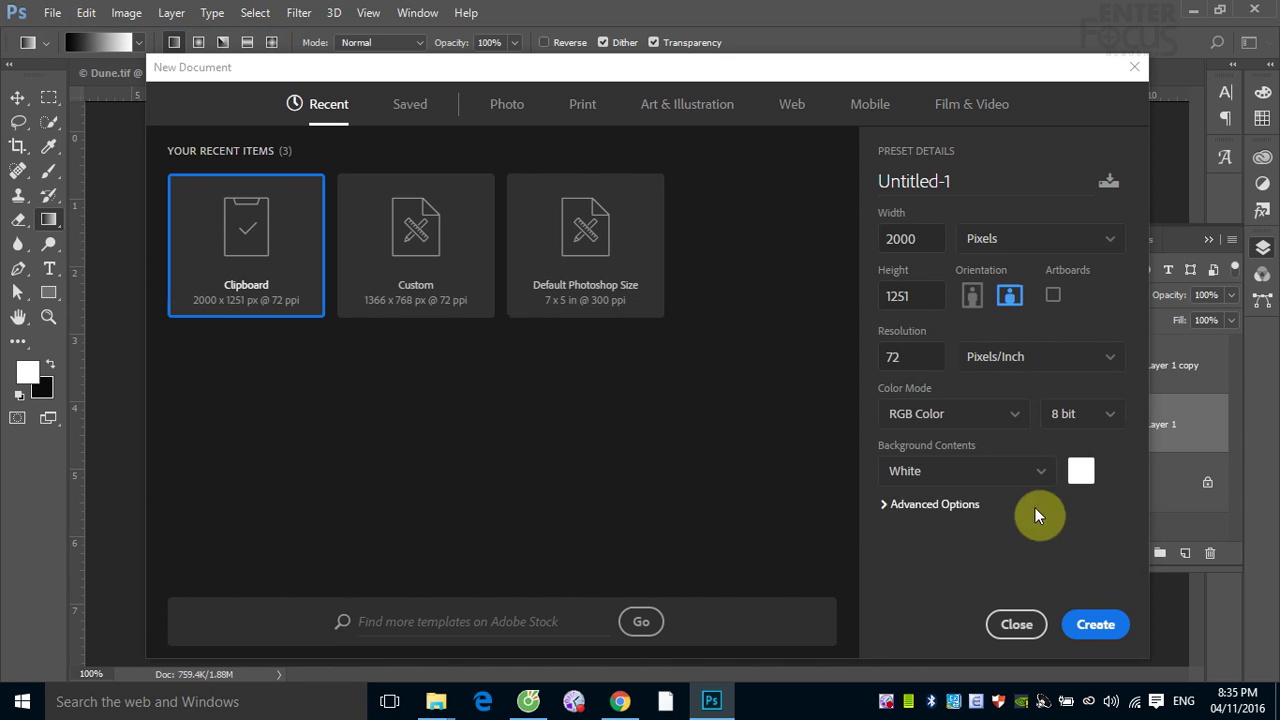
pyautogui.click(1094, 625)
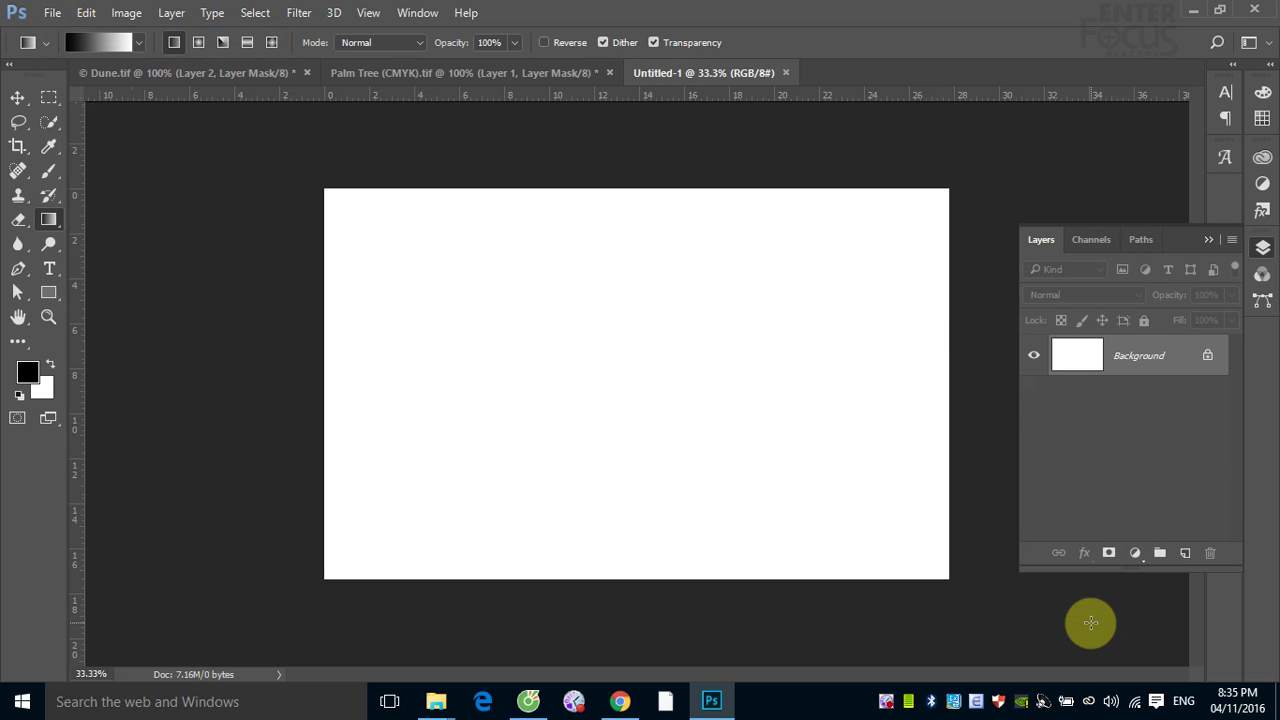
pyautogui.hotkey('ctrl', 'v')
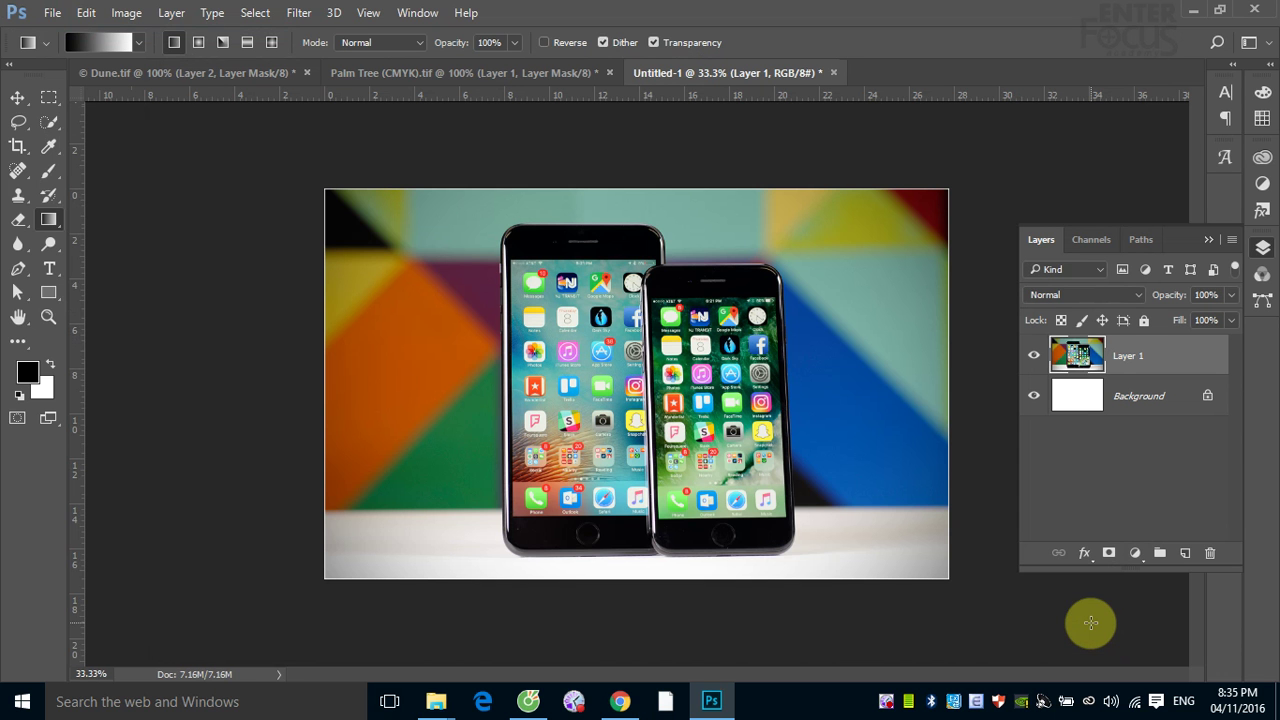
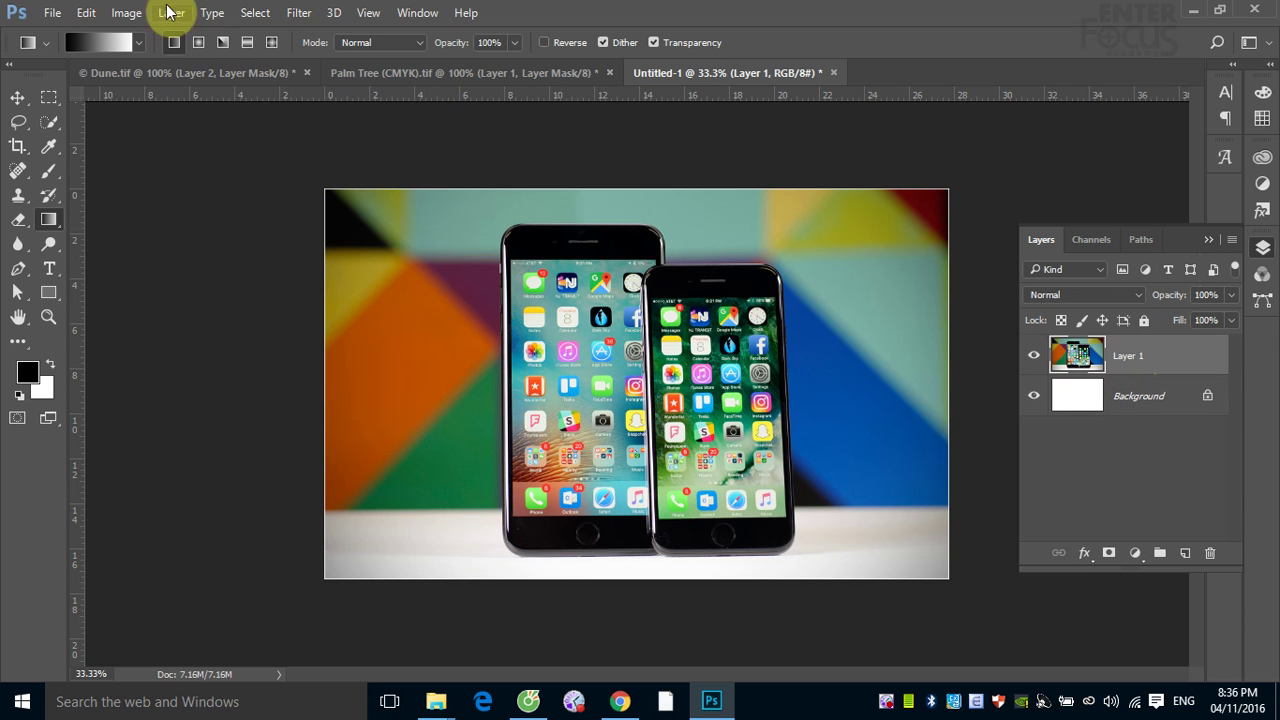
# - Try a canvas size change, then undo the unintended canvas crop
pyautogui.click(128, 13)
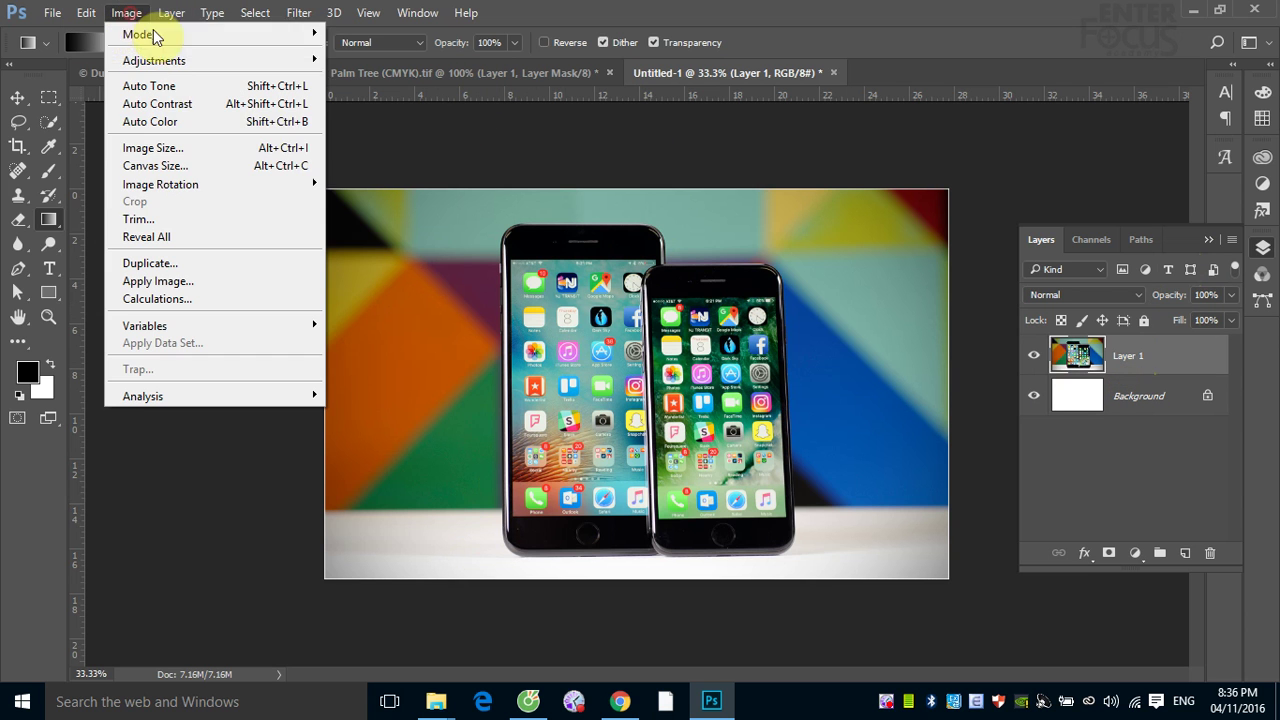
pyautogui.click(203, 167)
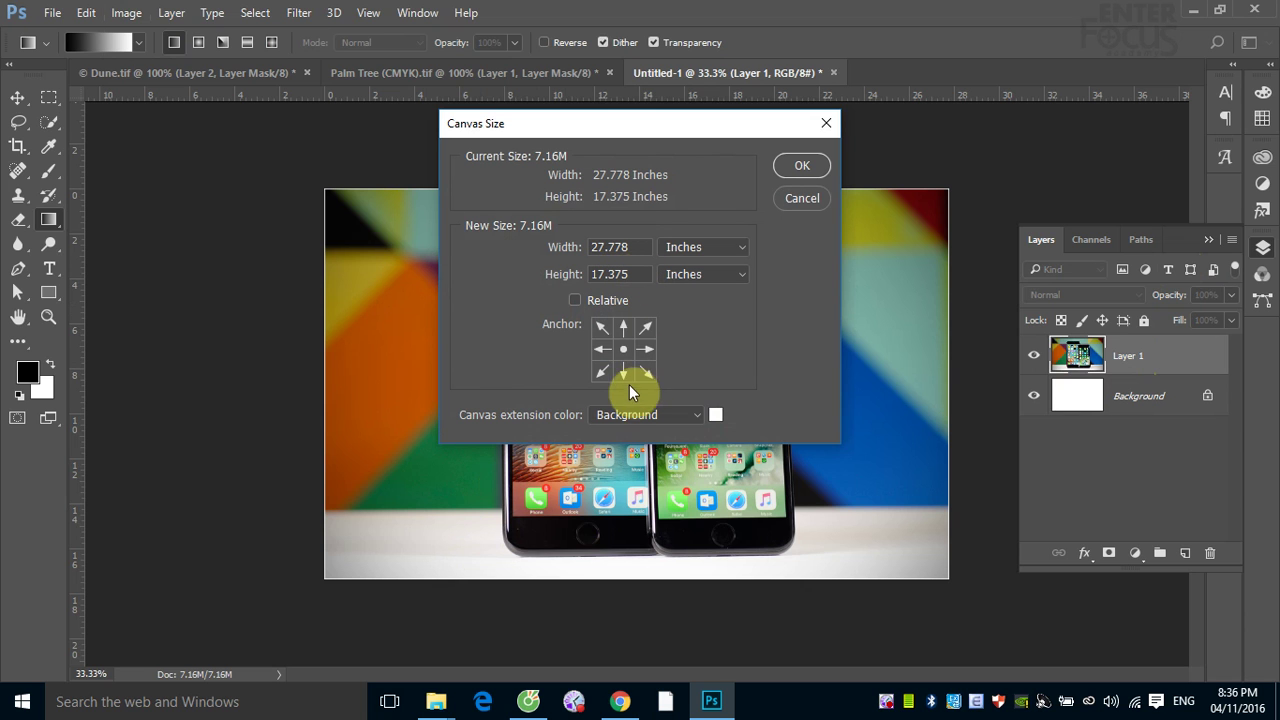
pyautogui.click(625, 330)
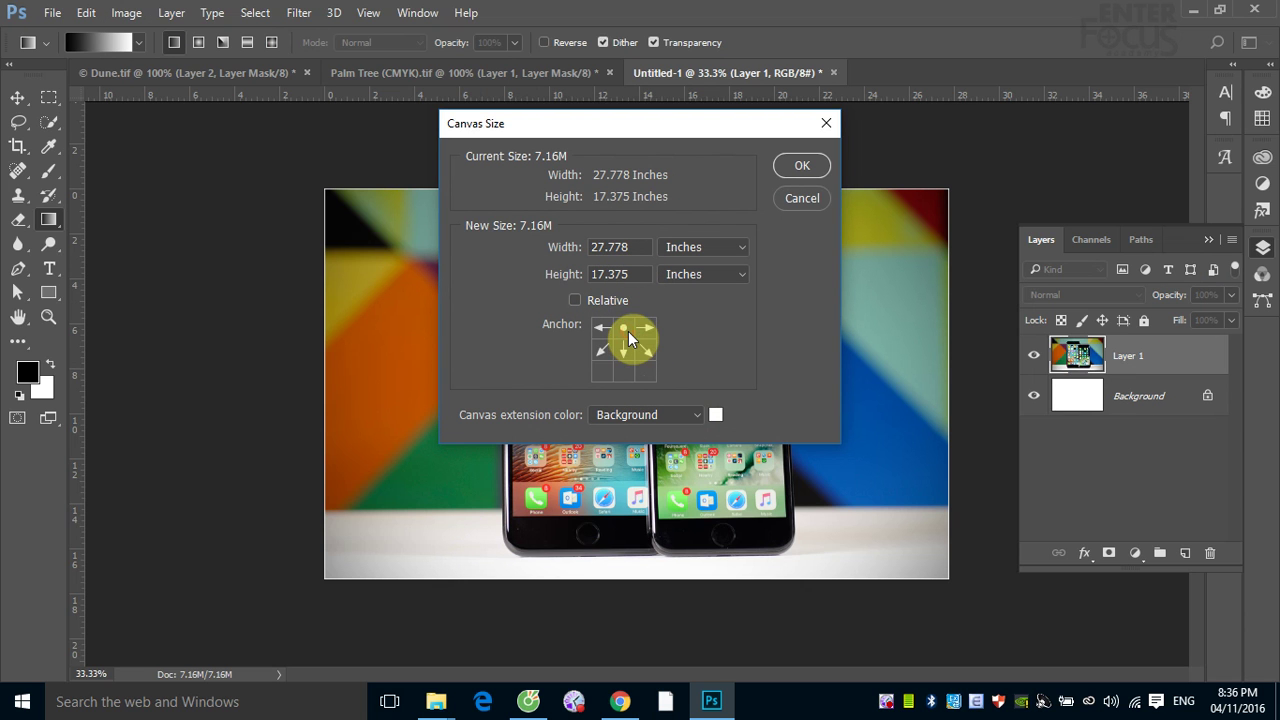
pyautogui.doubleClick(610, 274)
pyautogui.click(806, 169)
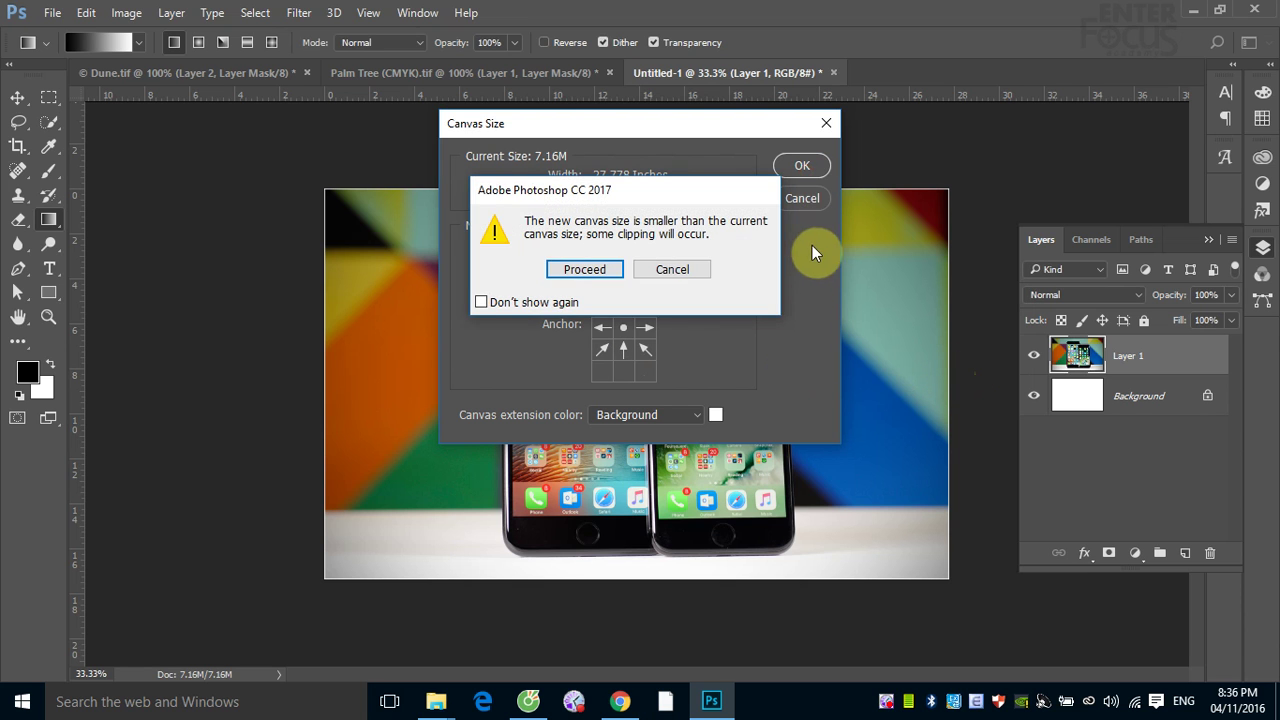
pyautogui.click(584, 270)
pyautogui.hotkey('ctrl', 'z')
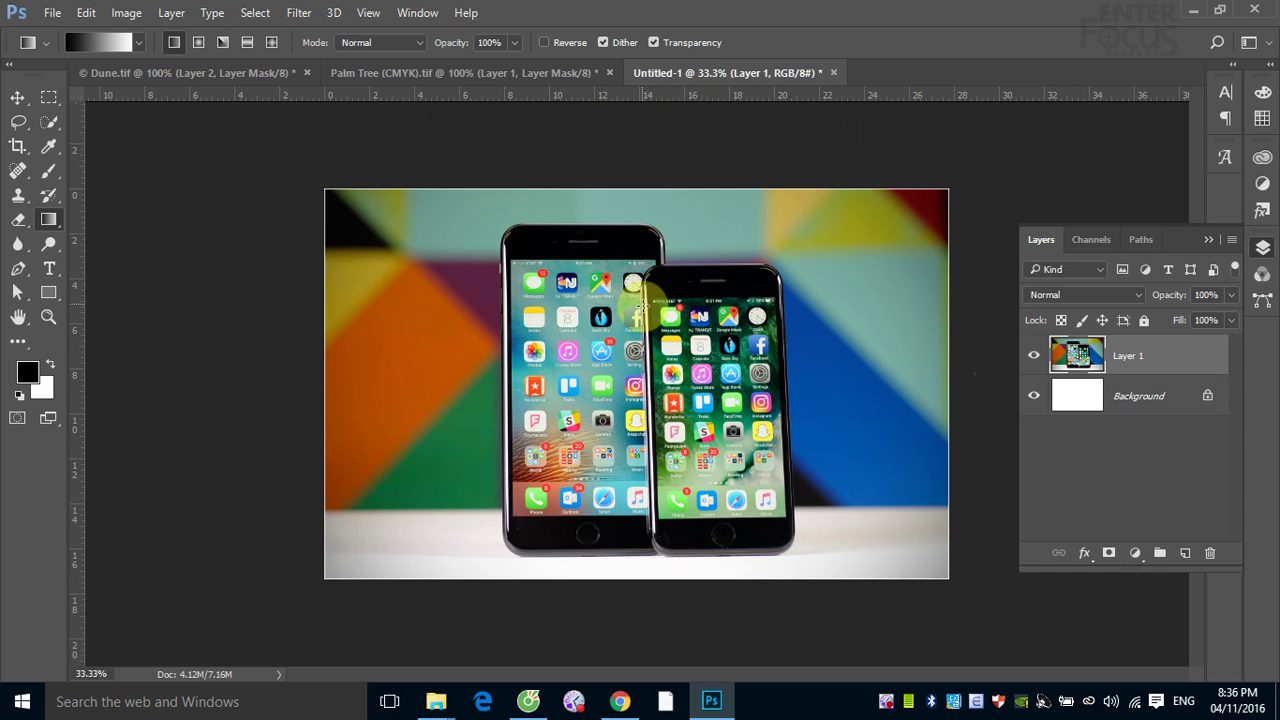
# - Set a relative 10-inch height with top-centre anchor in Canvas Size, then cancel
pyautogui.click(130, 13)
pyautogui.moveTo(160, 184)
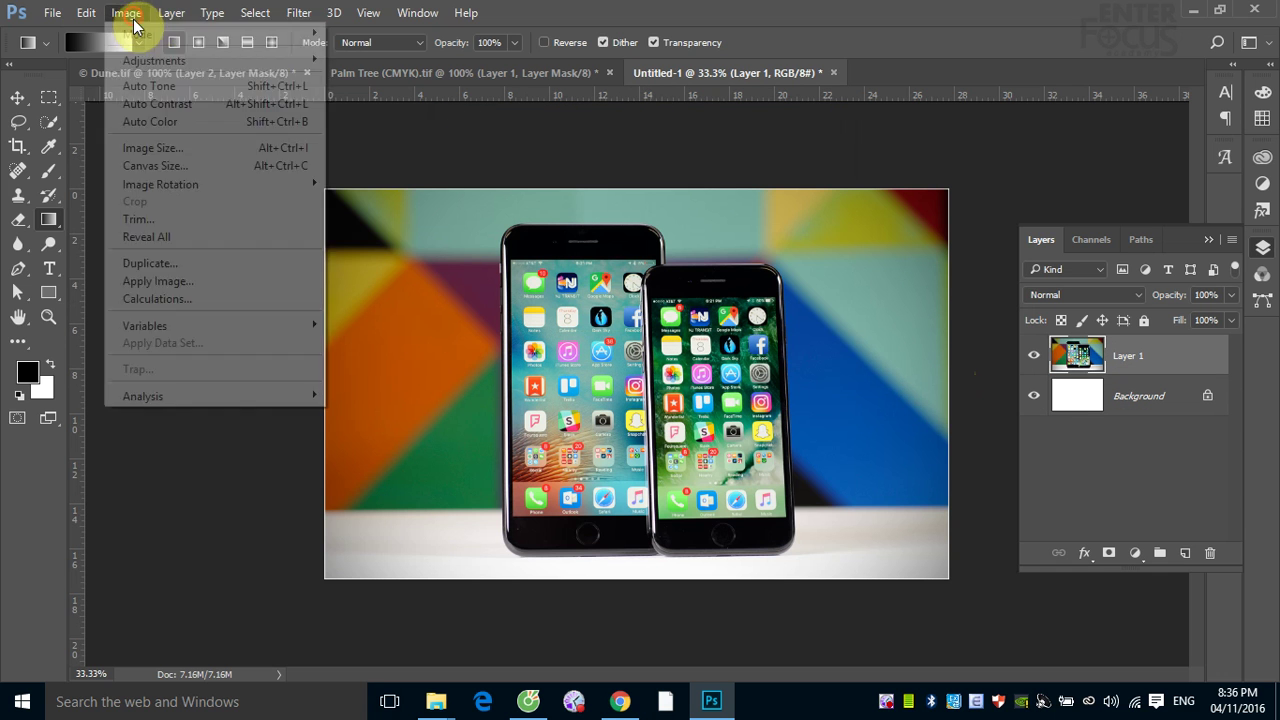
pyautogui.click(152, 166)
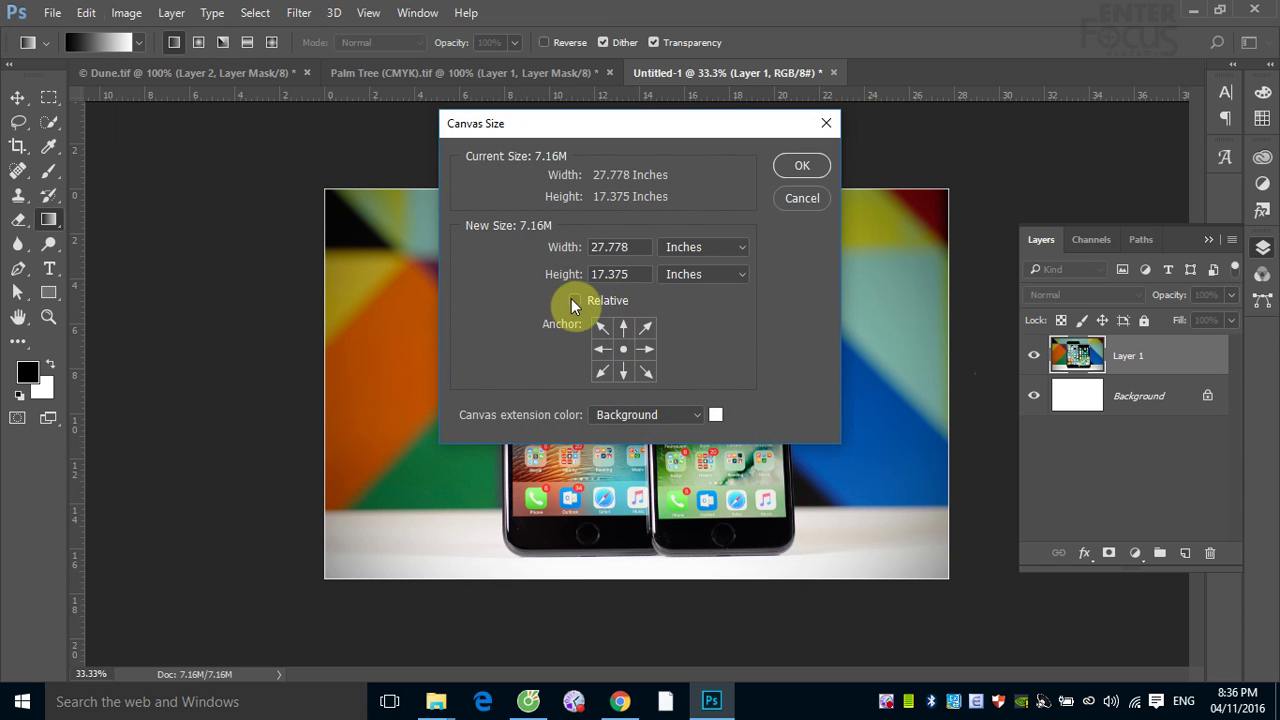
pyautogui.click(575, 300)
pyautogui.click(622, 274)
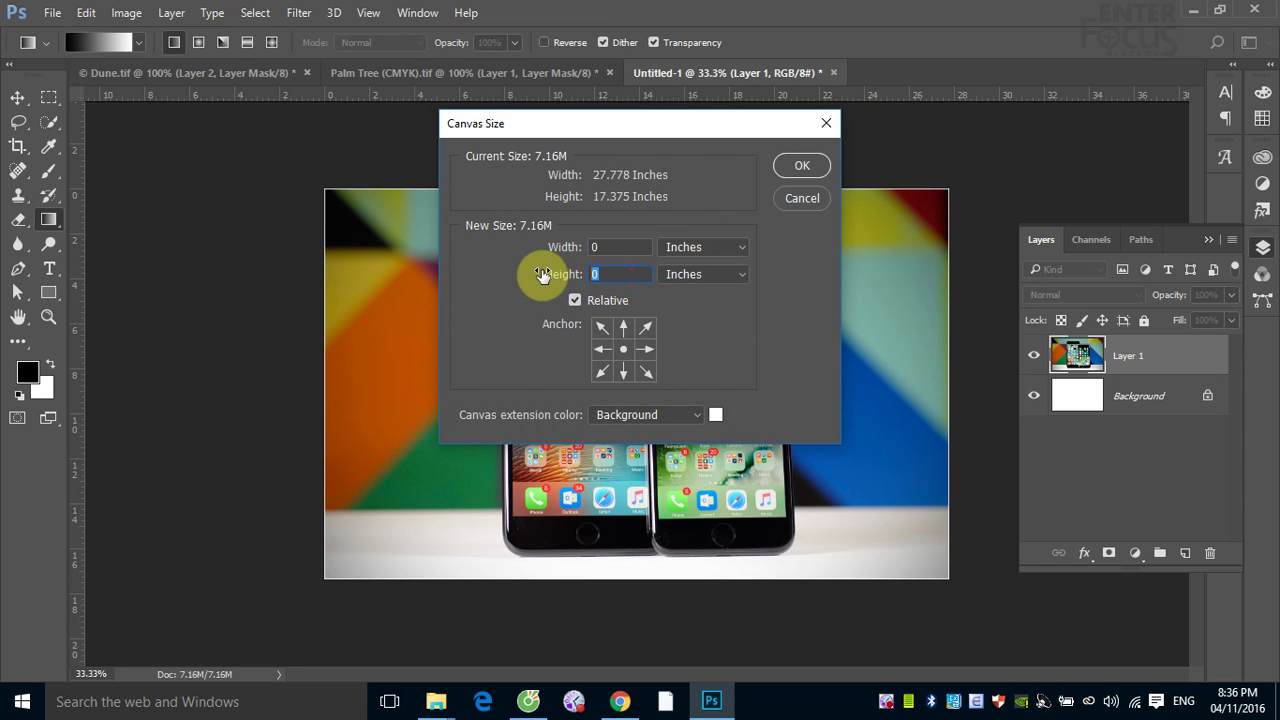
pyautogui.write('10')
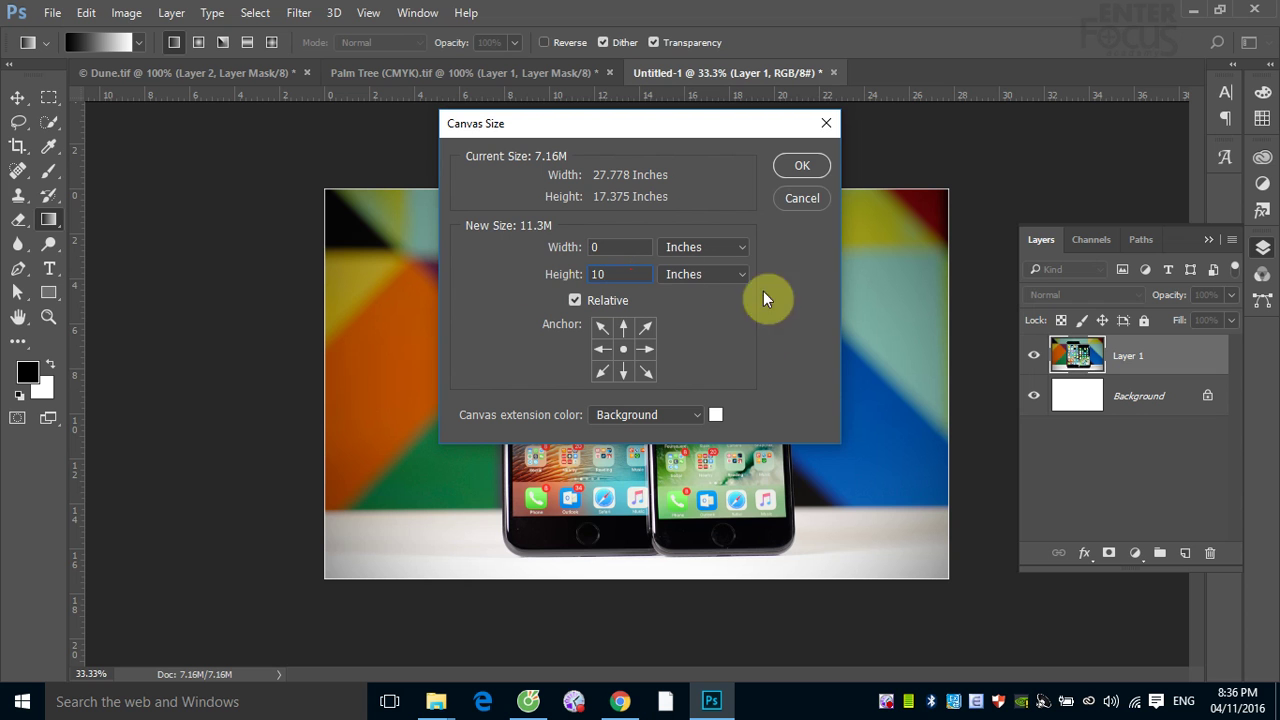
pyautogui.click(628, 330)
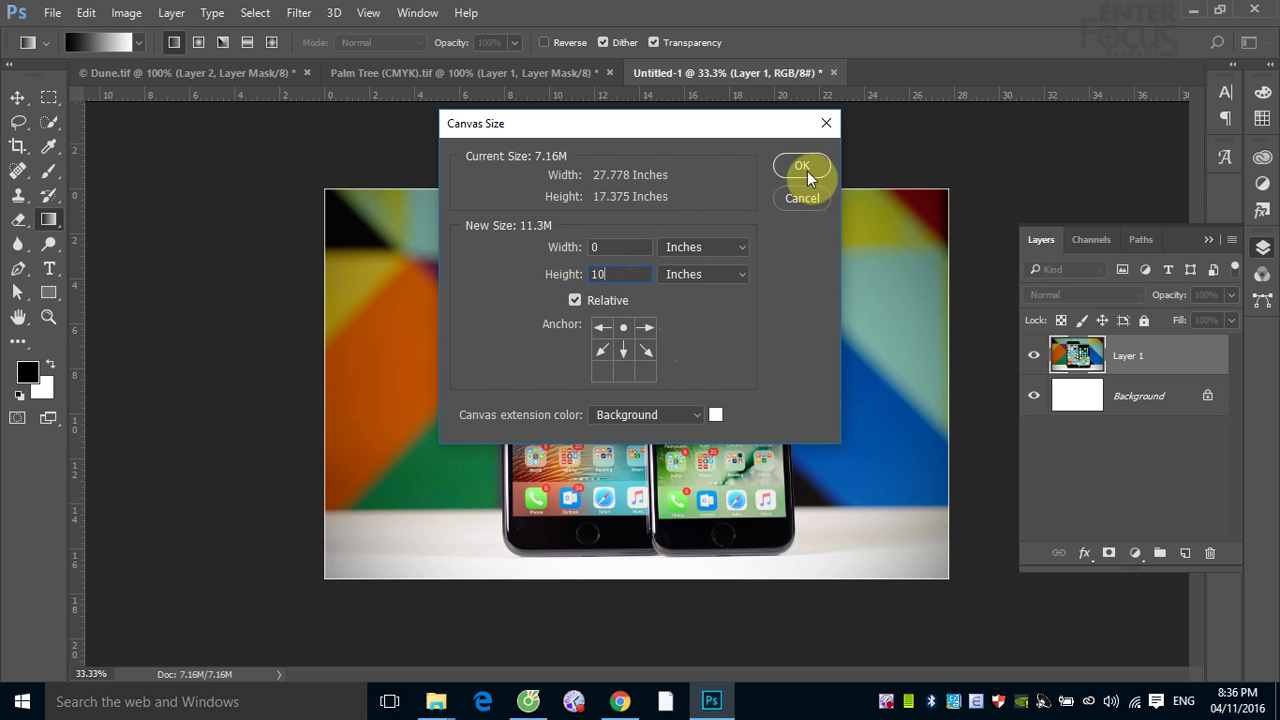
pyautogui.press('Escape')
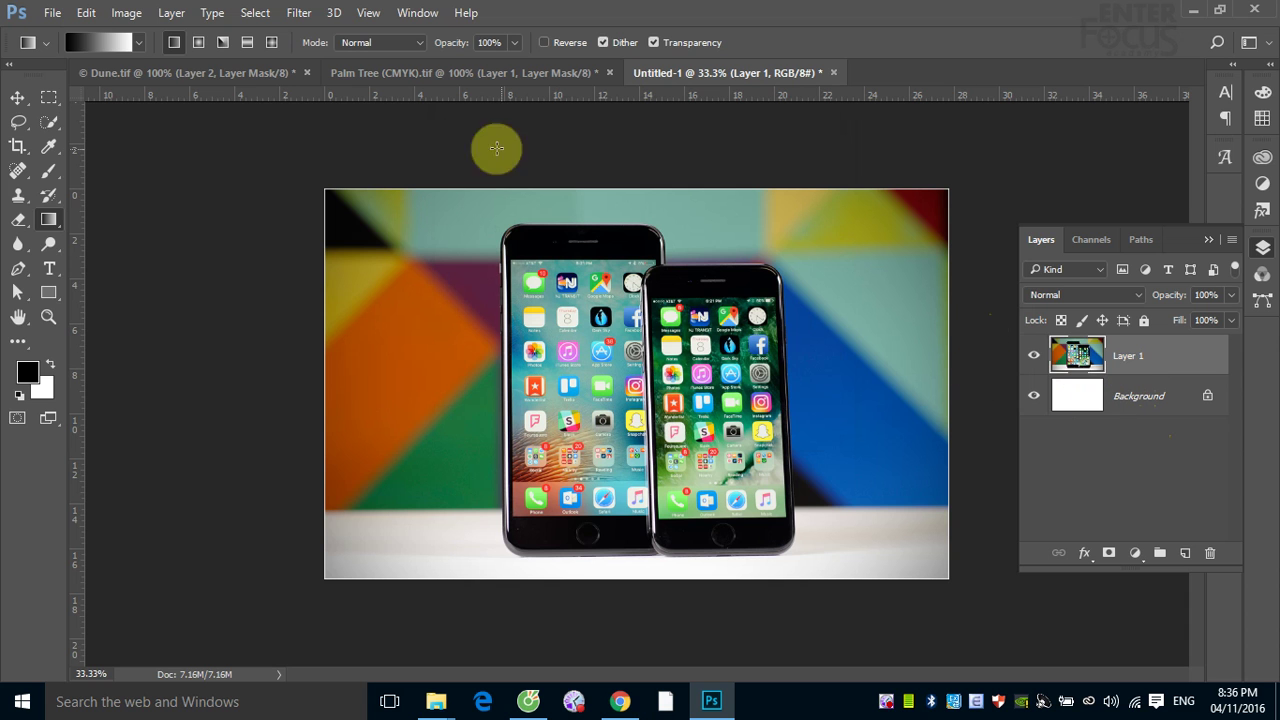
# - Apply a relative 10-inch canvas height increase, anchored top-centre
pyautogui.click(128, 14)
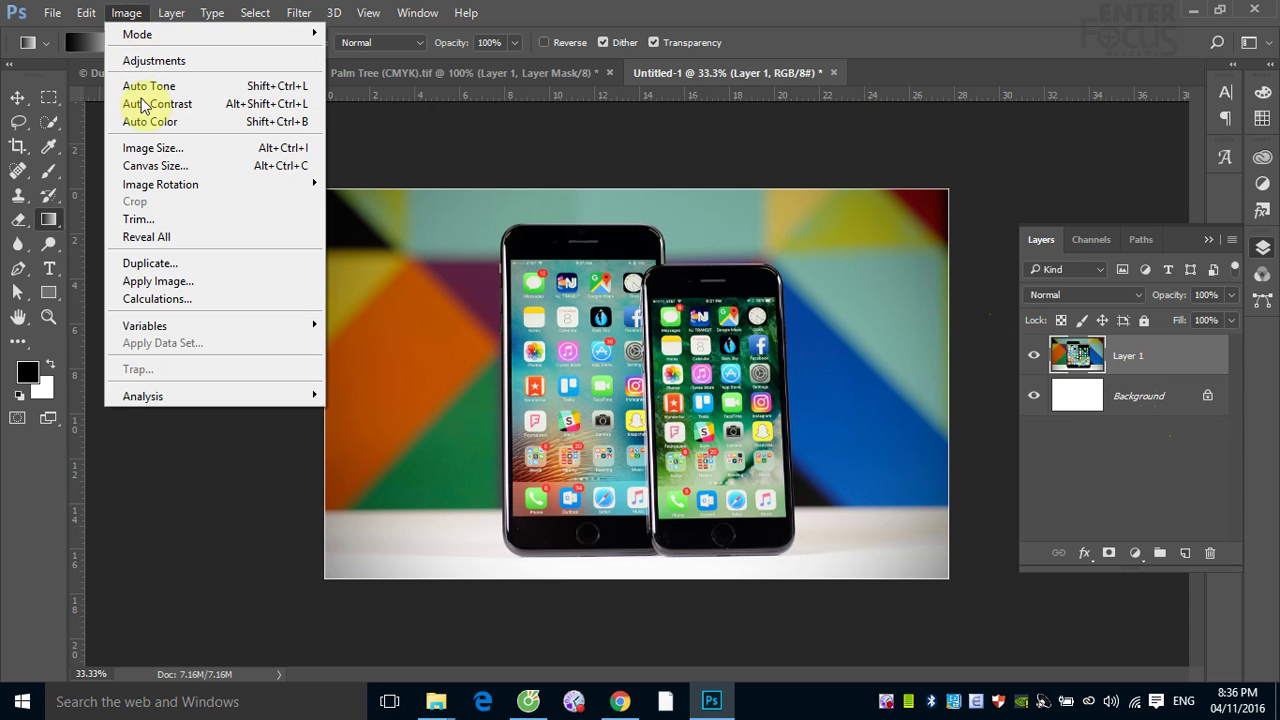
pyautogui.click(150, 163)
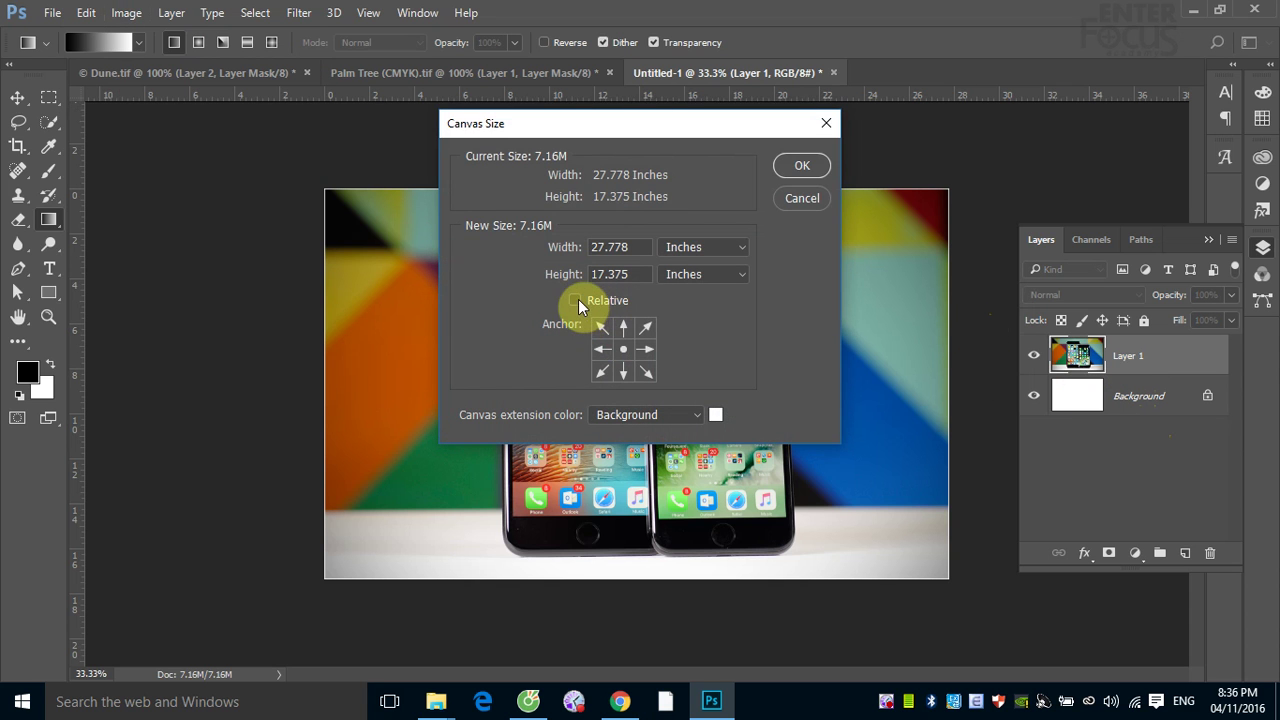
pyautogui.click(576, 301)
pyautogui.click(562, 274)
pyautogui.write('0')
pyautogui.click(615, 348)
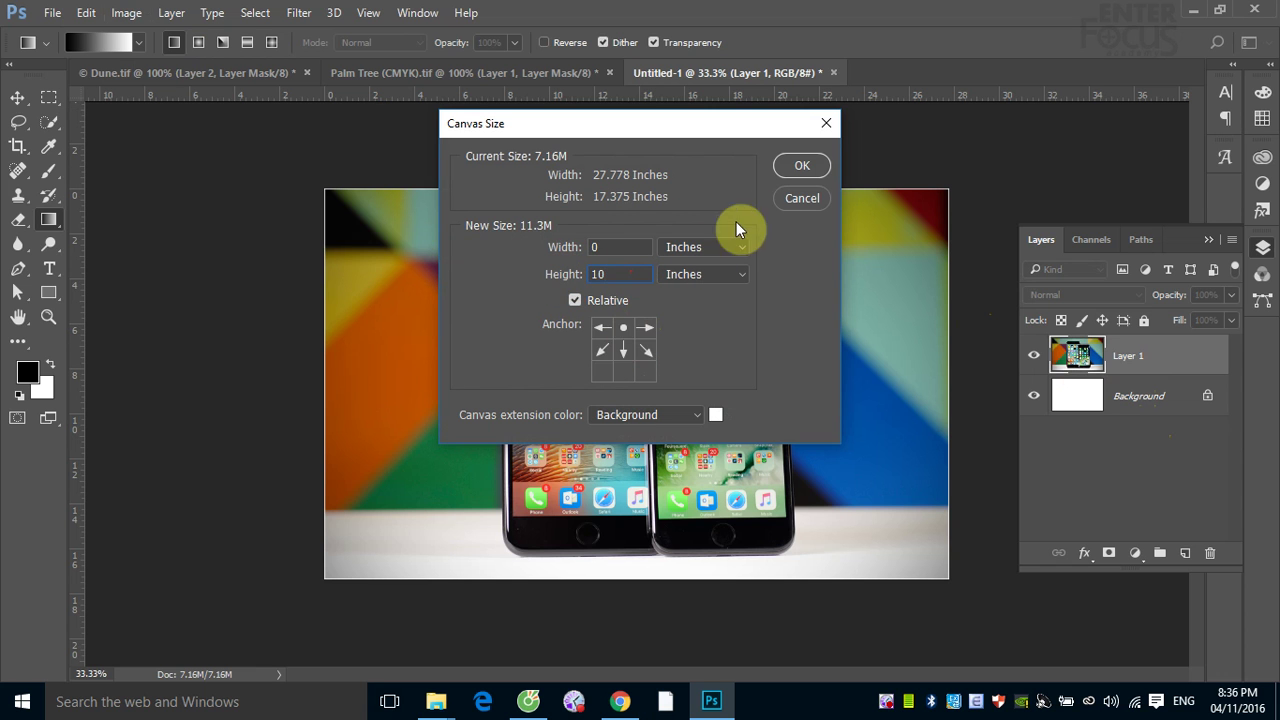
pyautogui.click(802, 167)
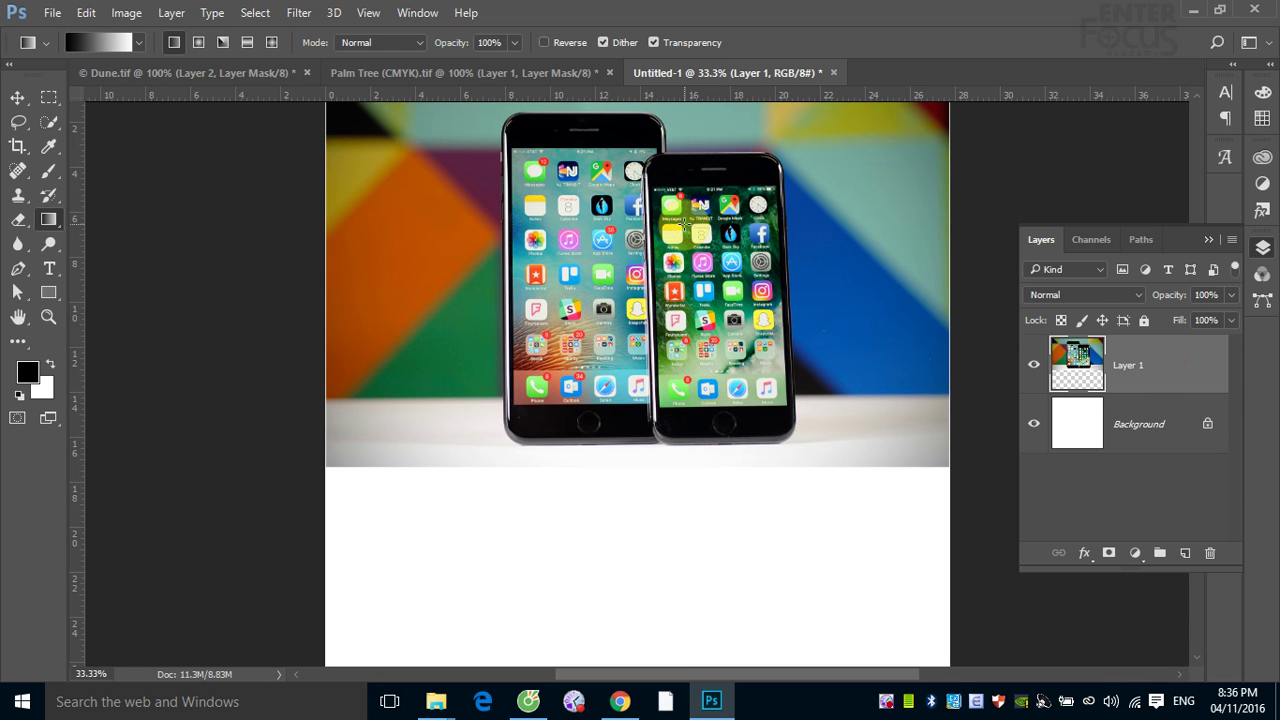
# - Duplicate Layer 1 and flip the copy vertically
pyautogui.hotkey('ctrl', 'j')
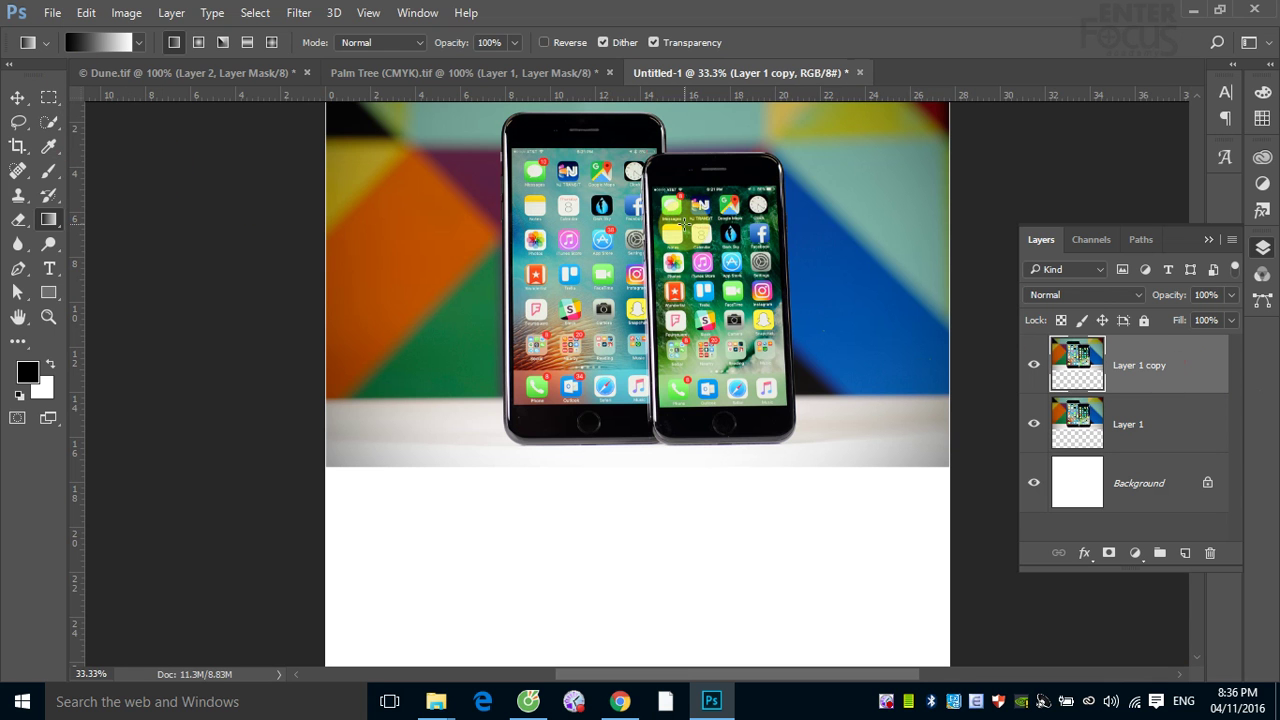
pyautogui.click(86, 12)
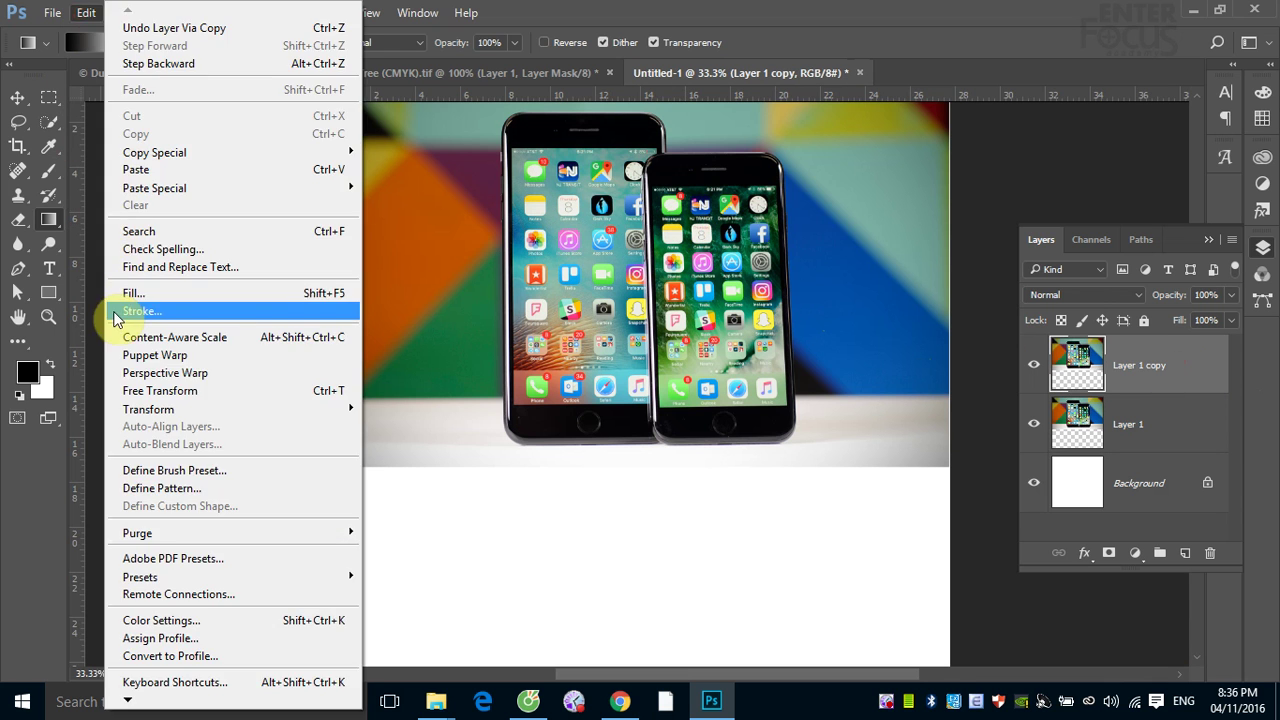
pyautogui.moveTo(148, 409)
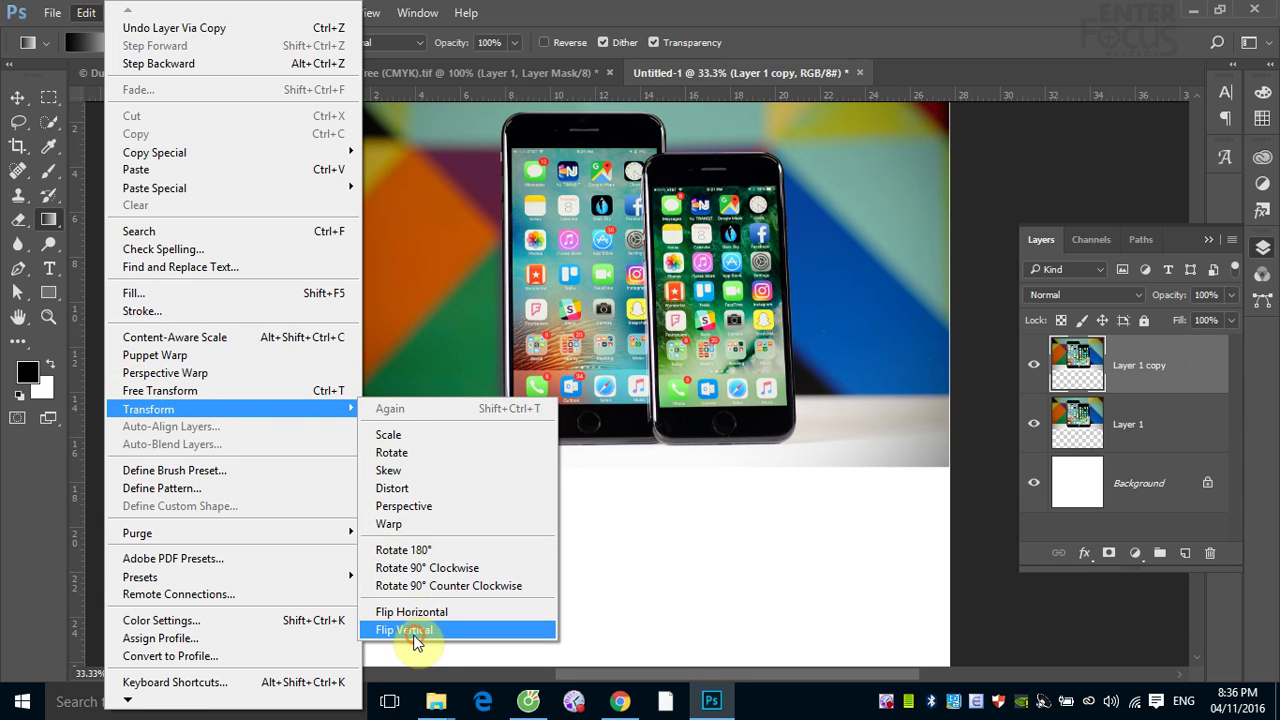
pyautogui.click(415, 630)
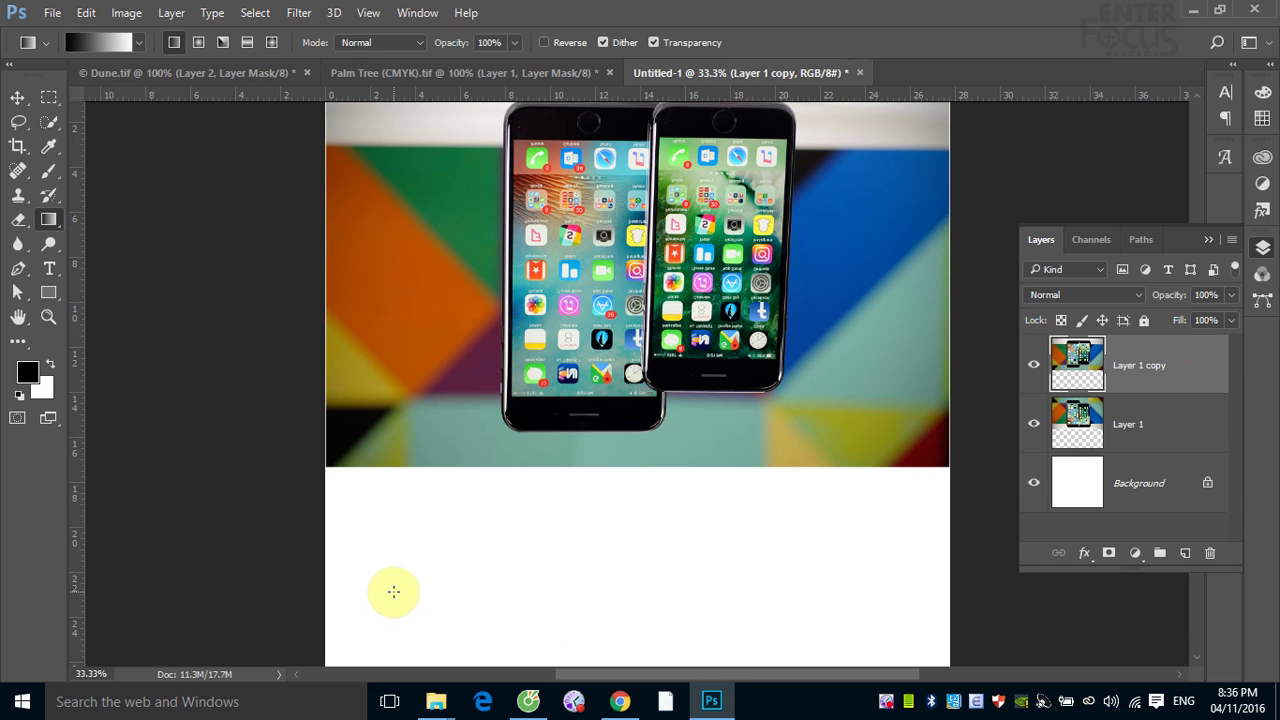
# - Move the flipped copy just below the phones and set it to 50% opacity
pyautogui.click(22, 102)
pyautogui.moveTo(571, 206); pyautogui.dragTo(516, 577)
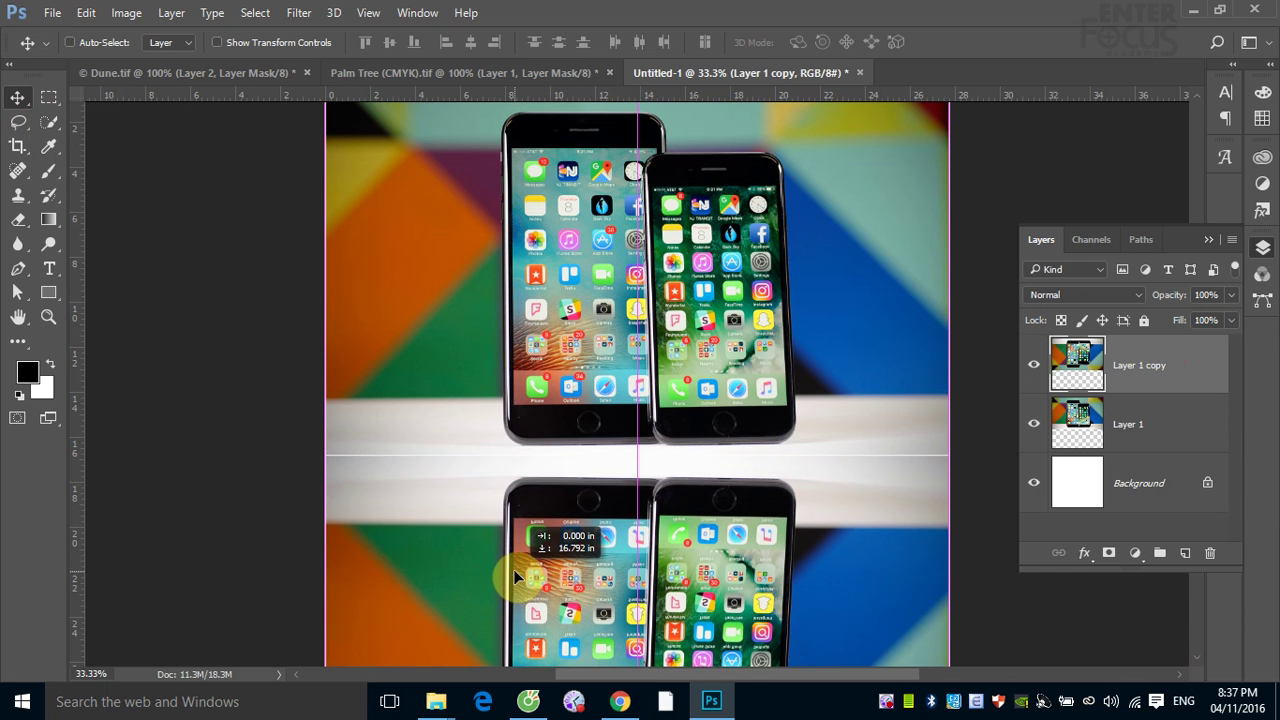
pyautogui.moveTo(516, 577); pyautogui.dragTo(516, 556)
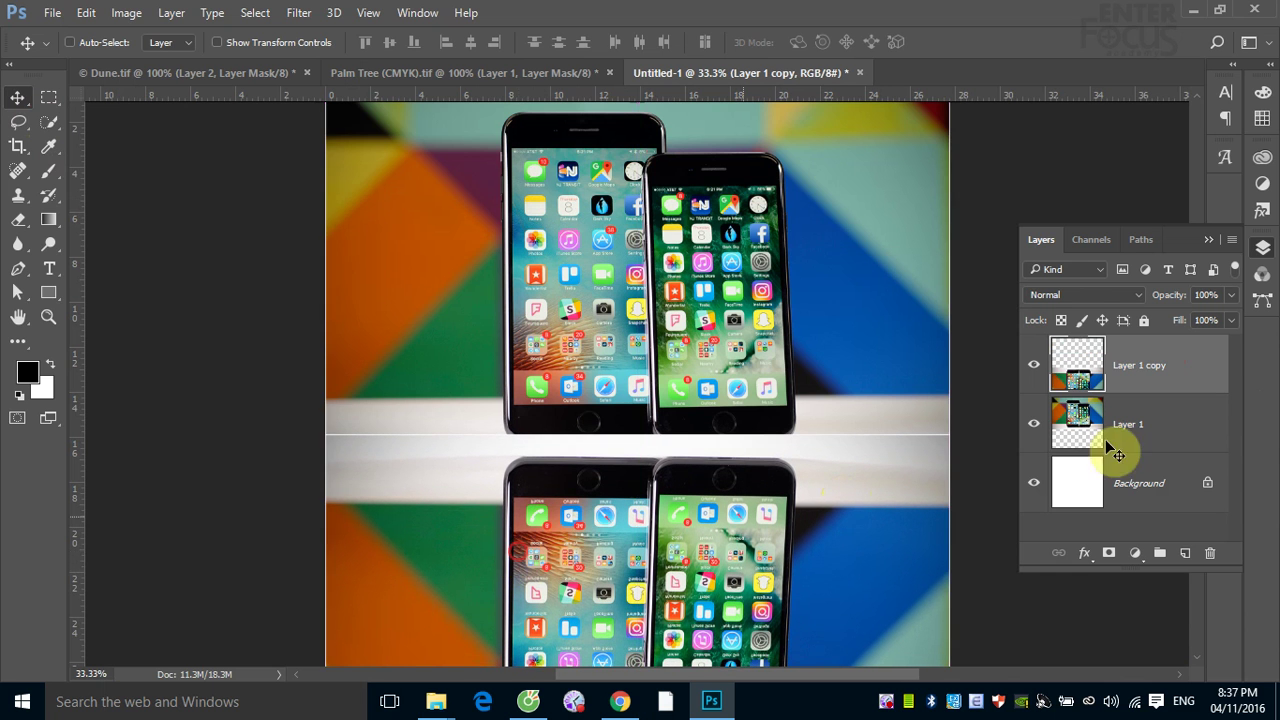
pyautogui.press('5')
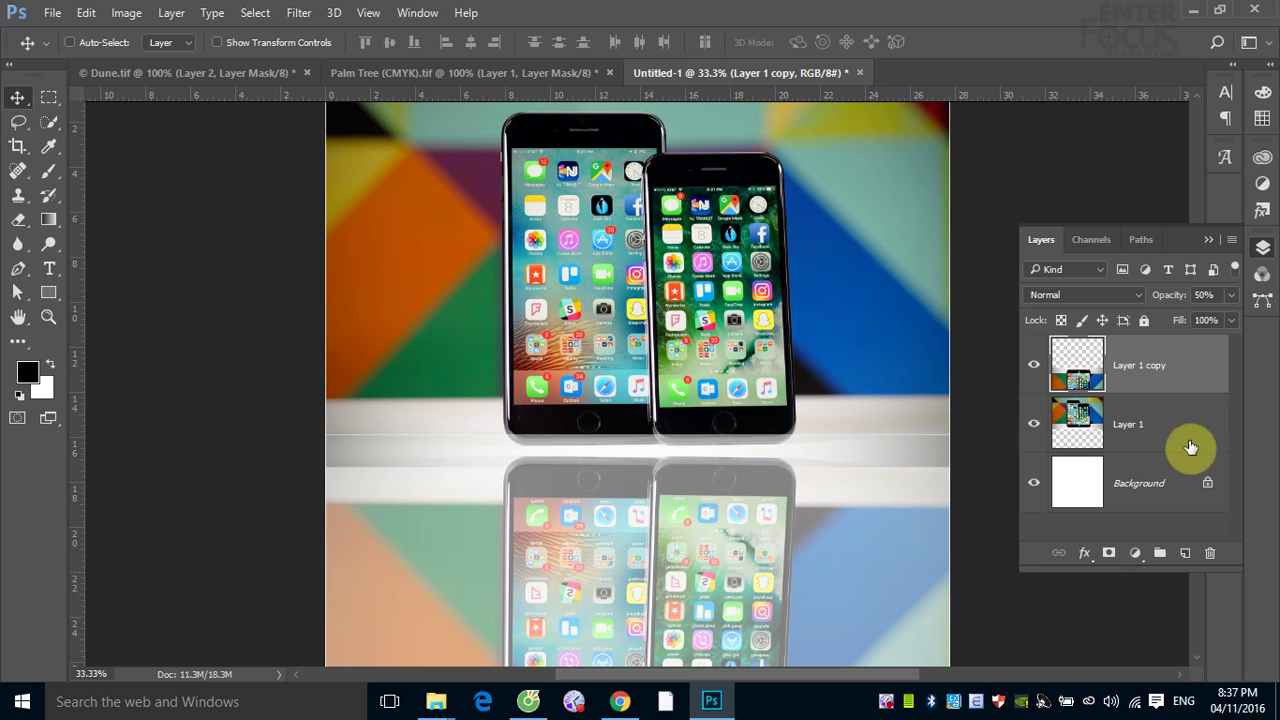
pyautogui.moveTo(734, 502); pyautogui.dragTo(737, 505)
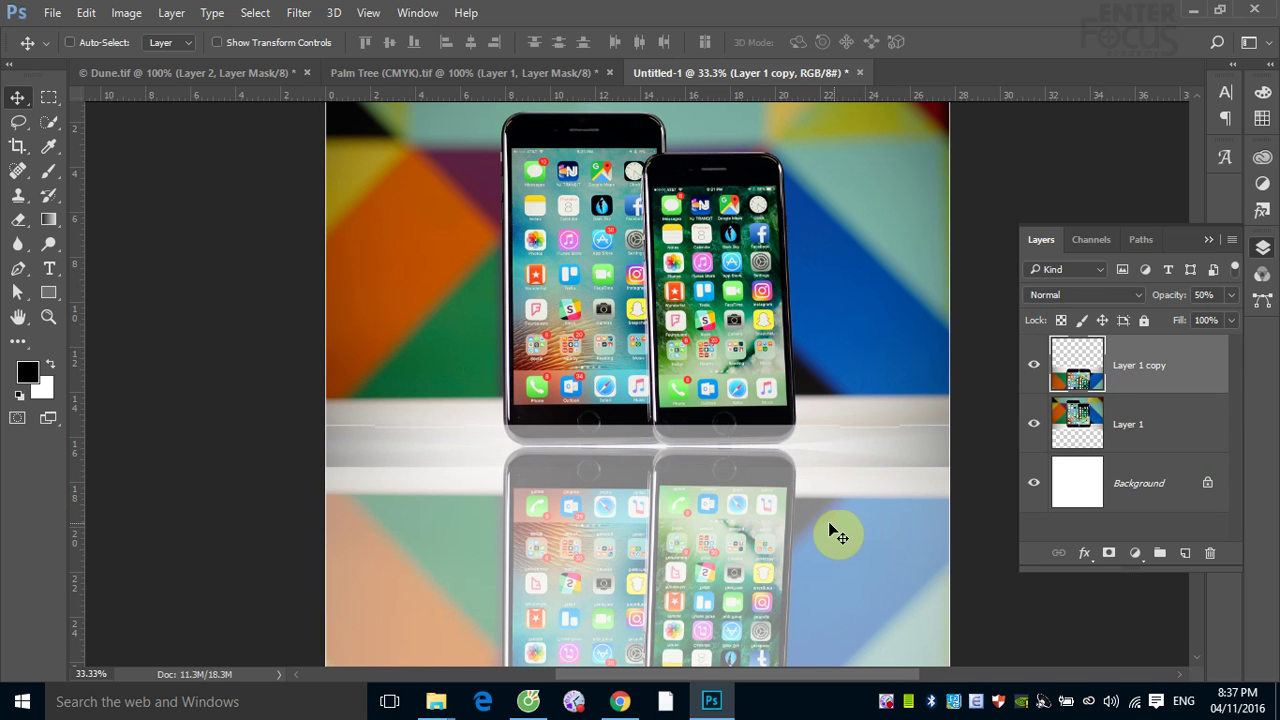
# - Set Layer 1 copy to 100% opacity and raise Layer 1 above it
pyautogui.click(1181, 445)
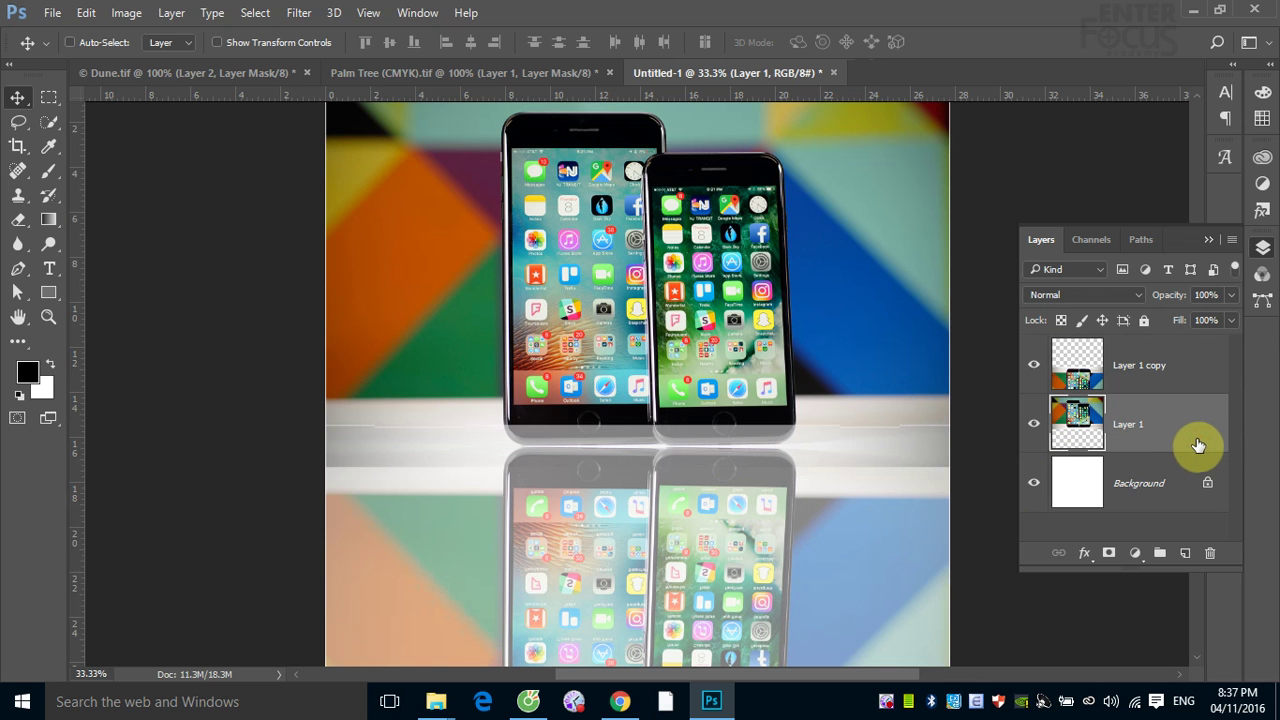
pyautogui.click(1172, 437)
pyautogui.click(1151, 374)
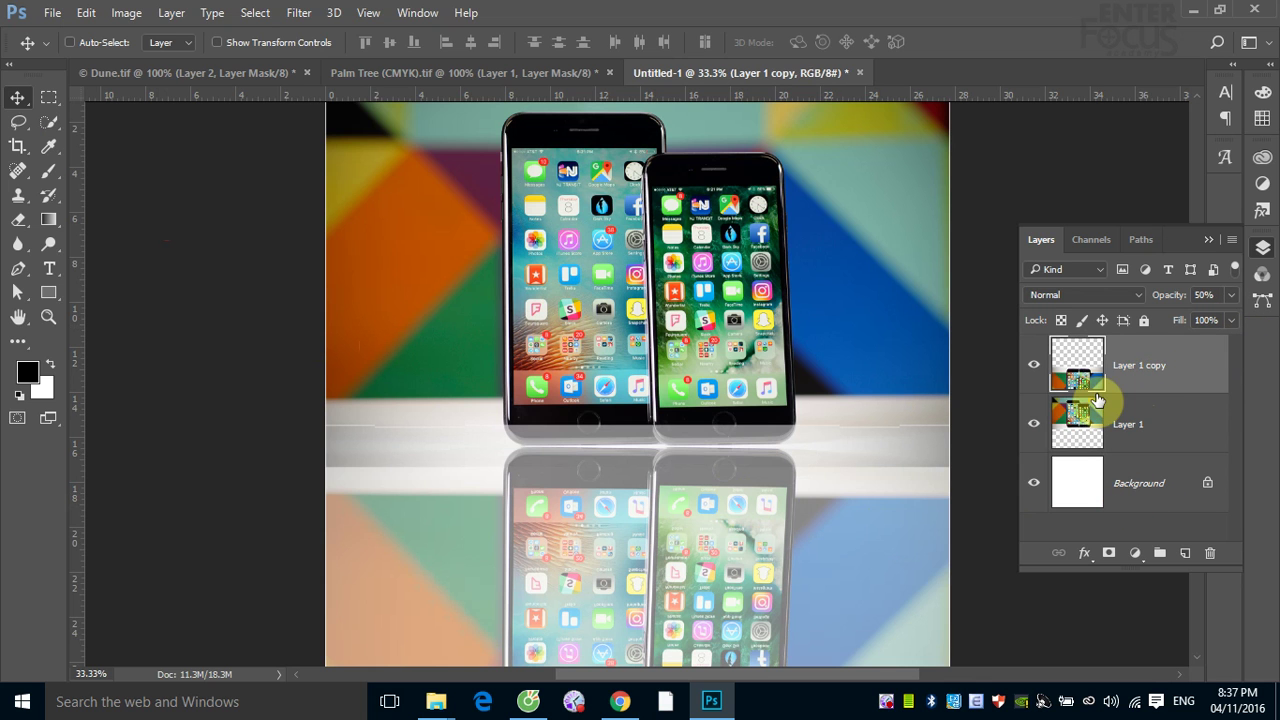
pyautogui.press('0')
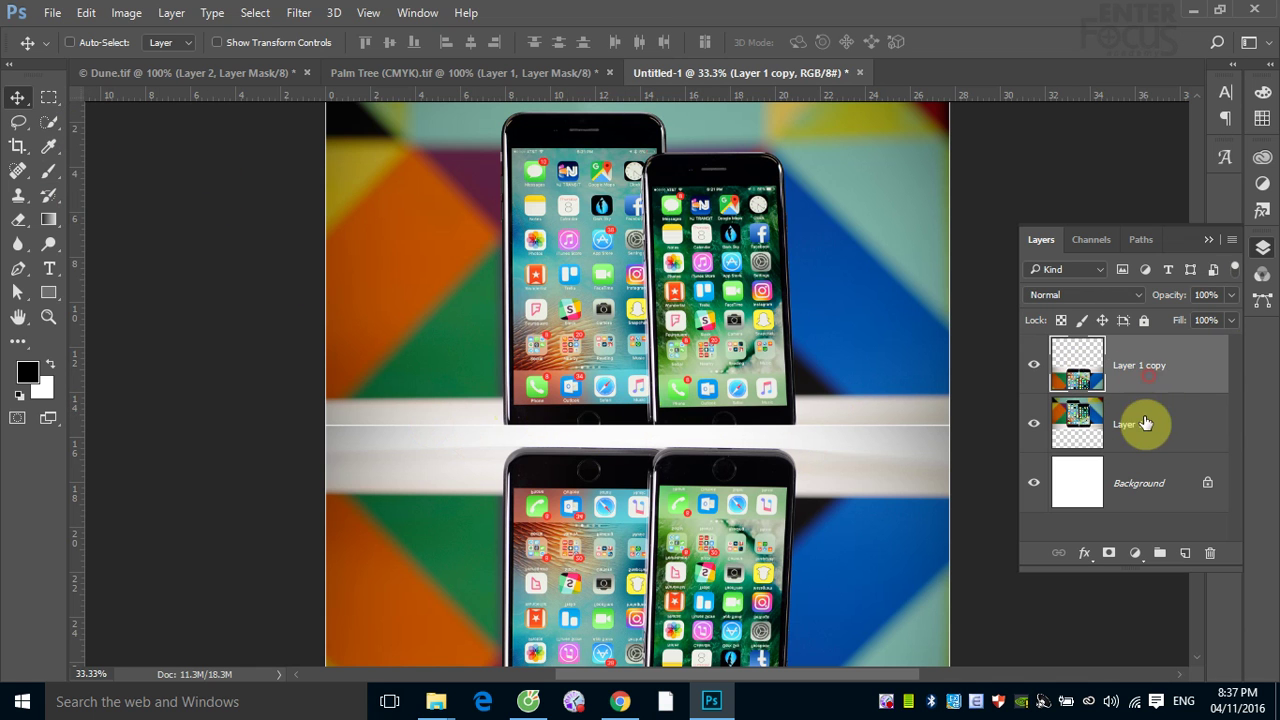
pyautogui.click(1144, 426)
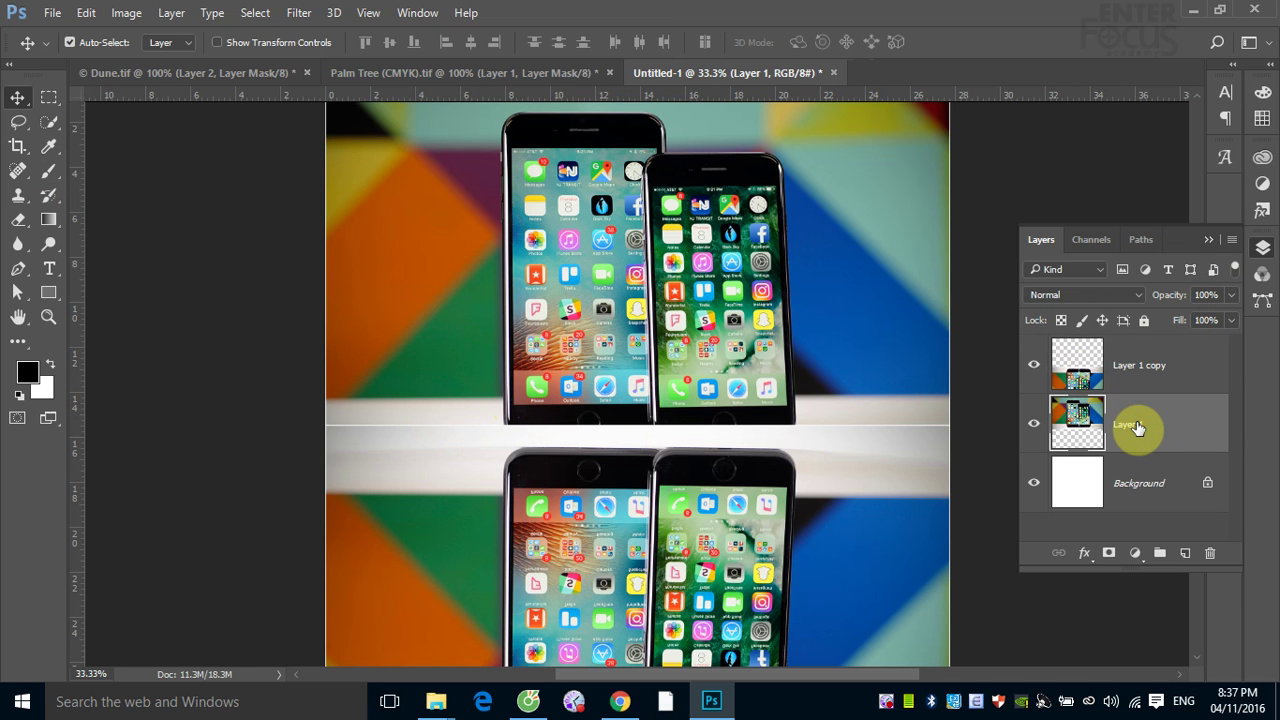
pyautogui.hotkey('ctrl', ']')
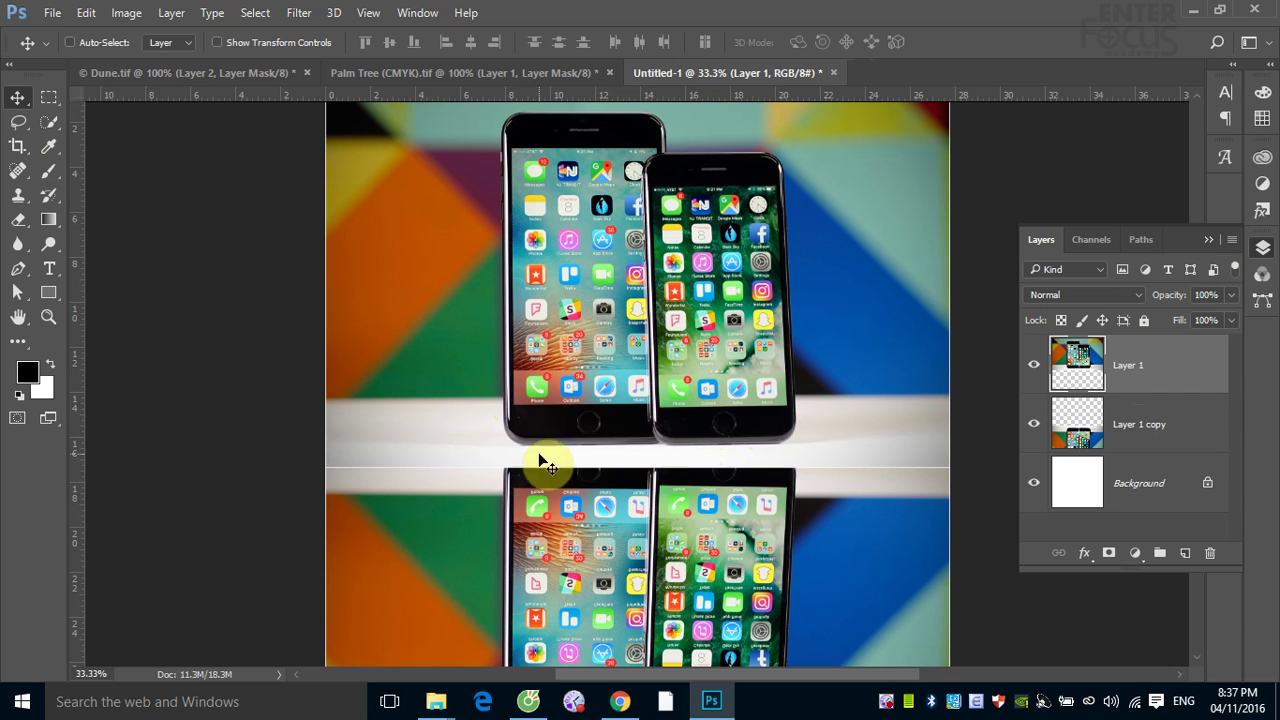
# - Erase the white strip along the reflection line with an enlarged Background Eraser
pyautogui.rightClick(18, 222)
pyautogui.click(130, 238)
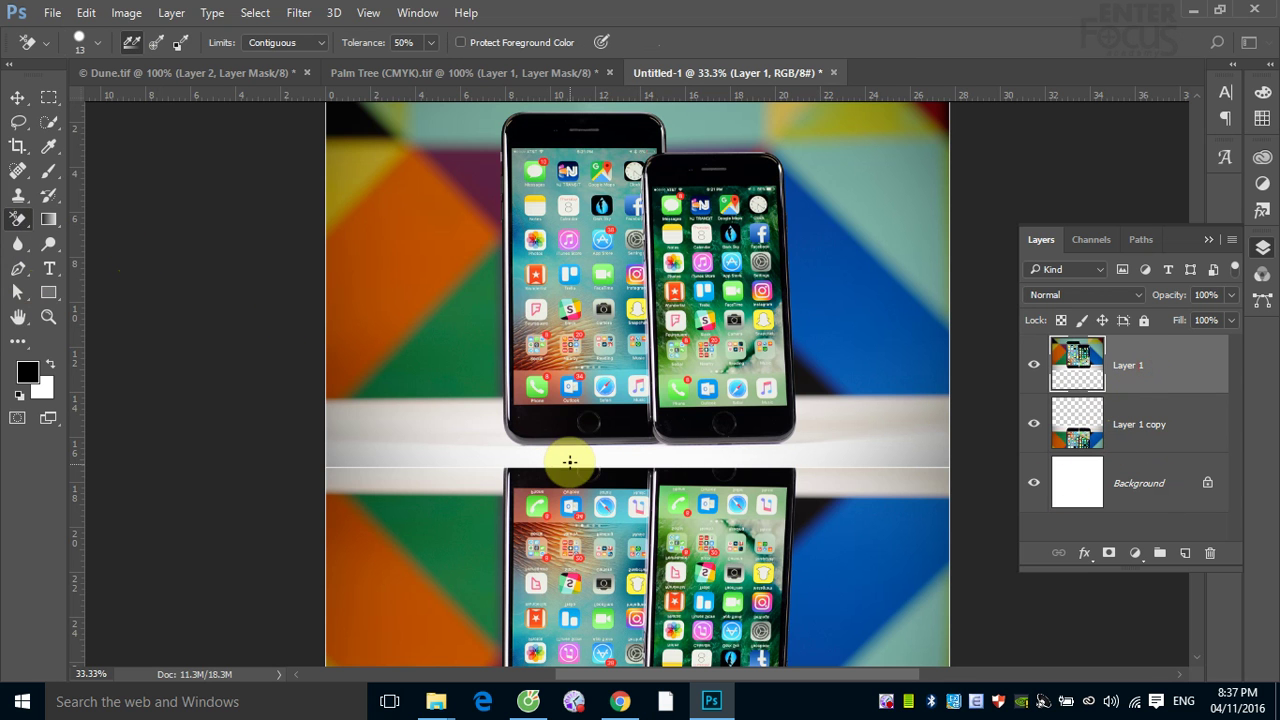
pyautogui.moveTo(428, 391)
pyautogui.mouseDown()
pyautogui.moveTo(592, 388)
pyautogui.moveTo(470, 392)
pyautogui.mouseUp()
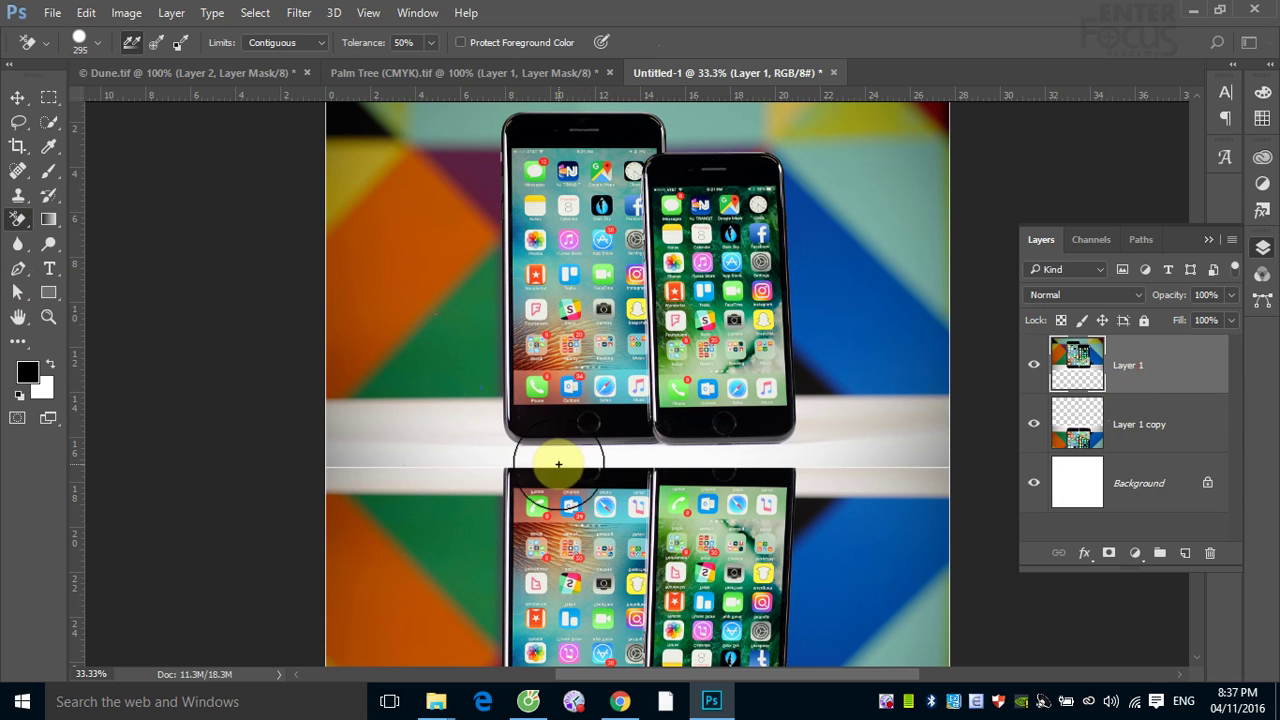
pyautogui.moveTo(564, 458)
pyautogui.mouseDown()
pyautogui.moveTo(814, 457)
pyautogui.moveTo(325, 461)
pyautogui.moveTo(943, 457)
pyautogui.mouseUp()
pyautogui.moveTo(859, 477)
pyautogui.mouseDown()
pyautogui.moveTo(331, 449)
pyautogui.moveTo(403, 443)
pyautogui.moveTo(426, 462)
pyautogui.mouseUp()
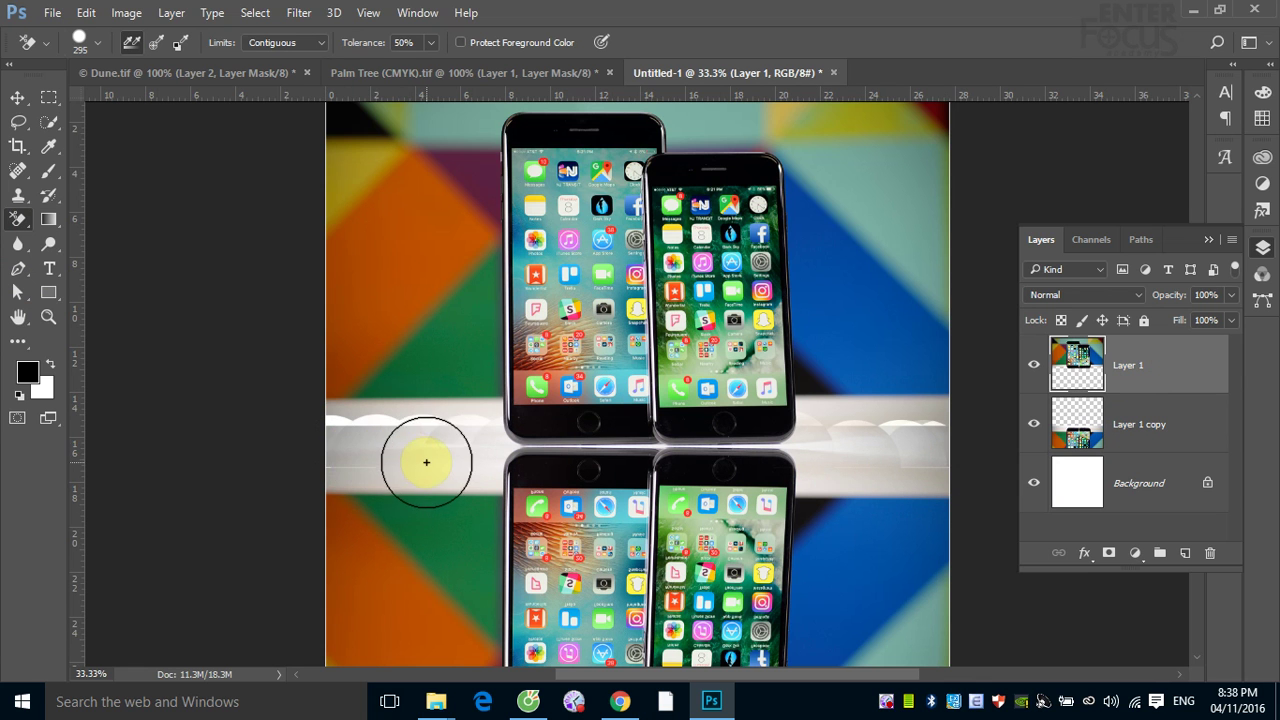
# - Put Layer 1 copy back on top and erase its remaining light strip under both phones
pyautogui.hotkey('ctrl', '[')
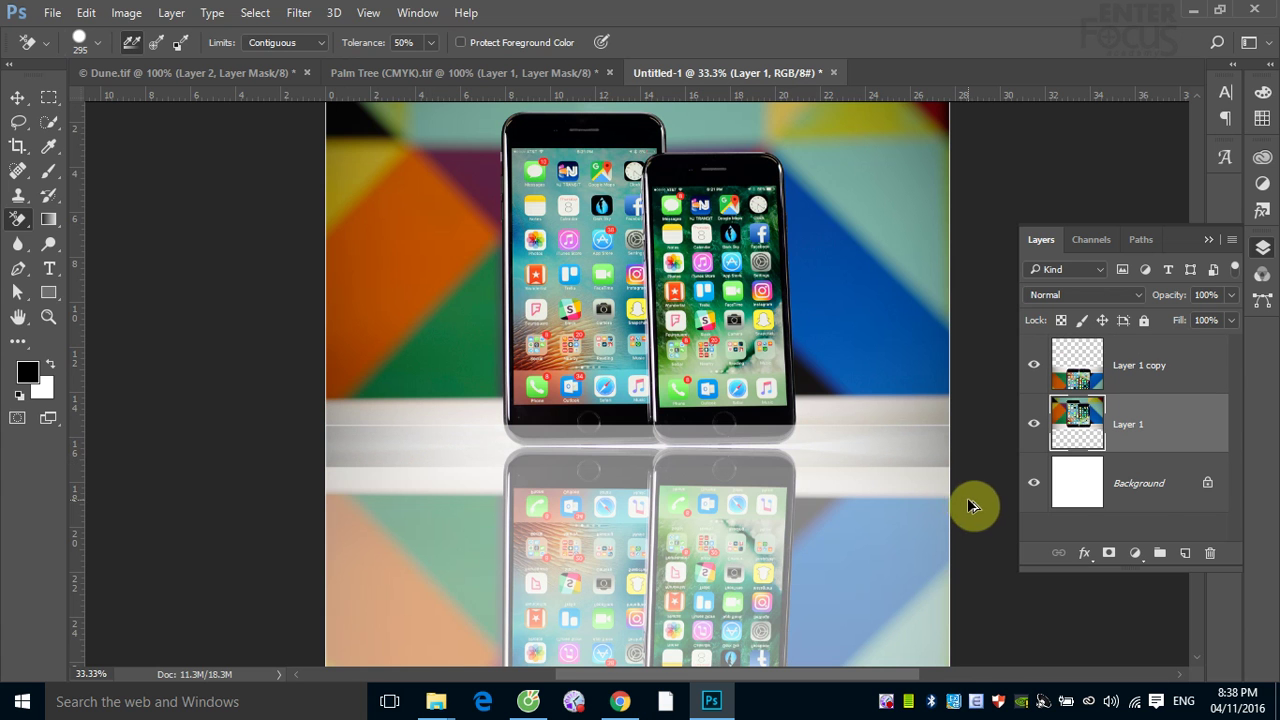
pyautogui.click(1177, 372)
pyautogui.press('5')
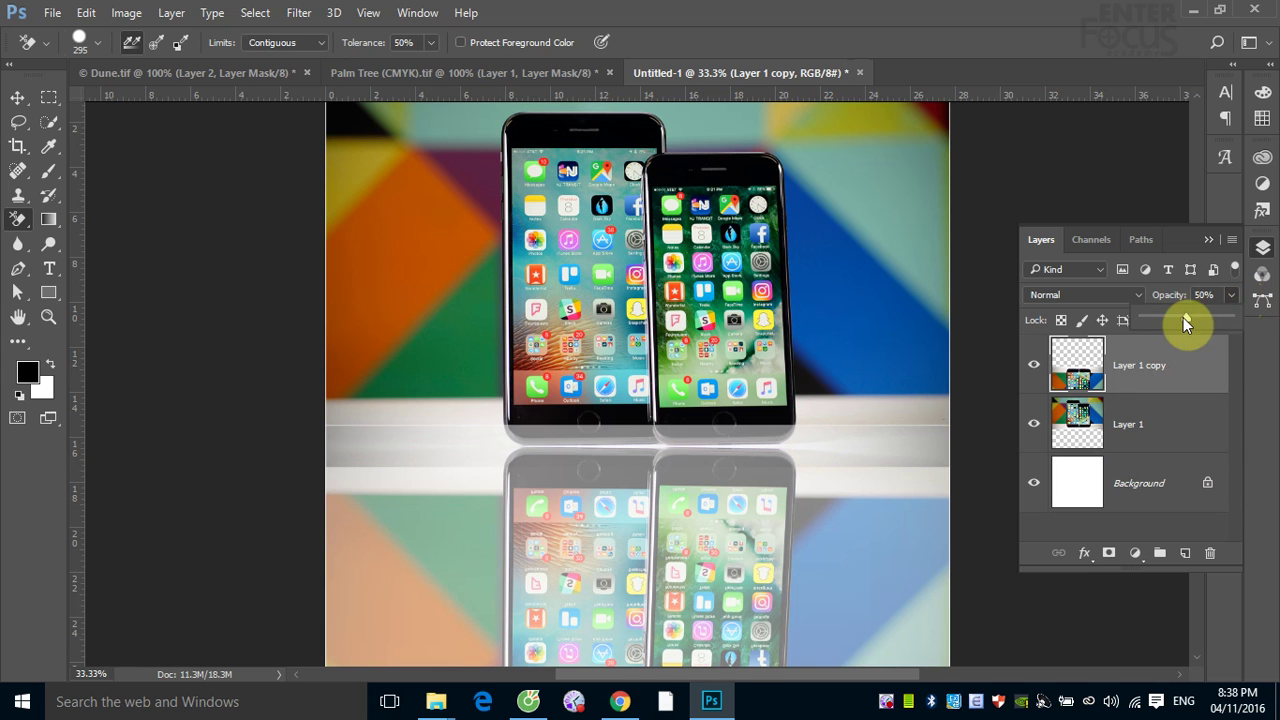
pyautogui.click(610, 435)
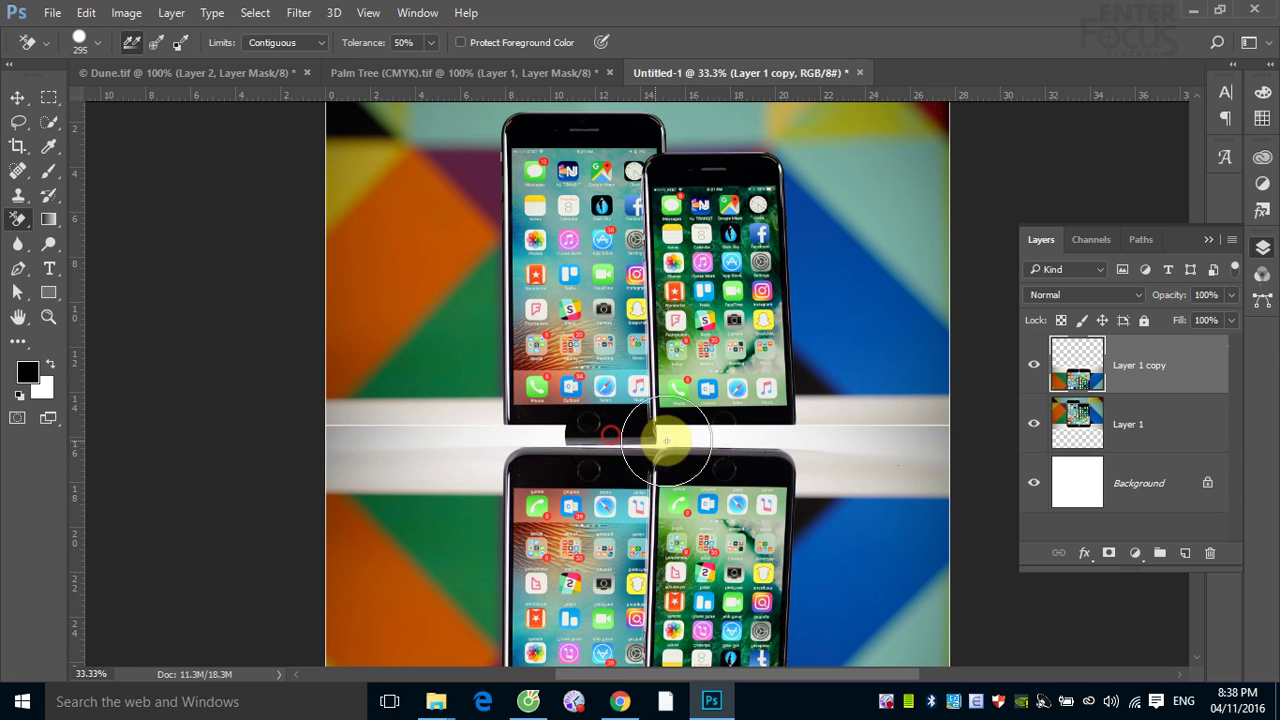
pyautogui.moveTo(671, 440); pyautogui.dragTo(929, 451)
pyautogui.click(534, 441)
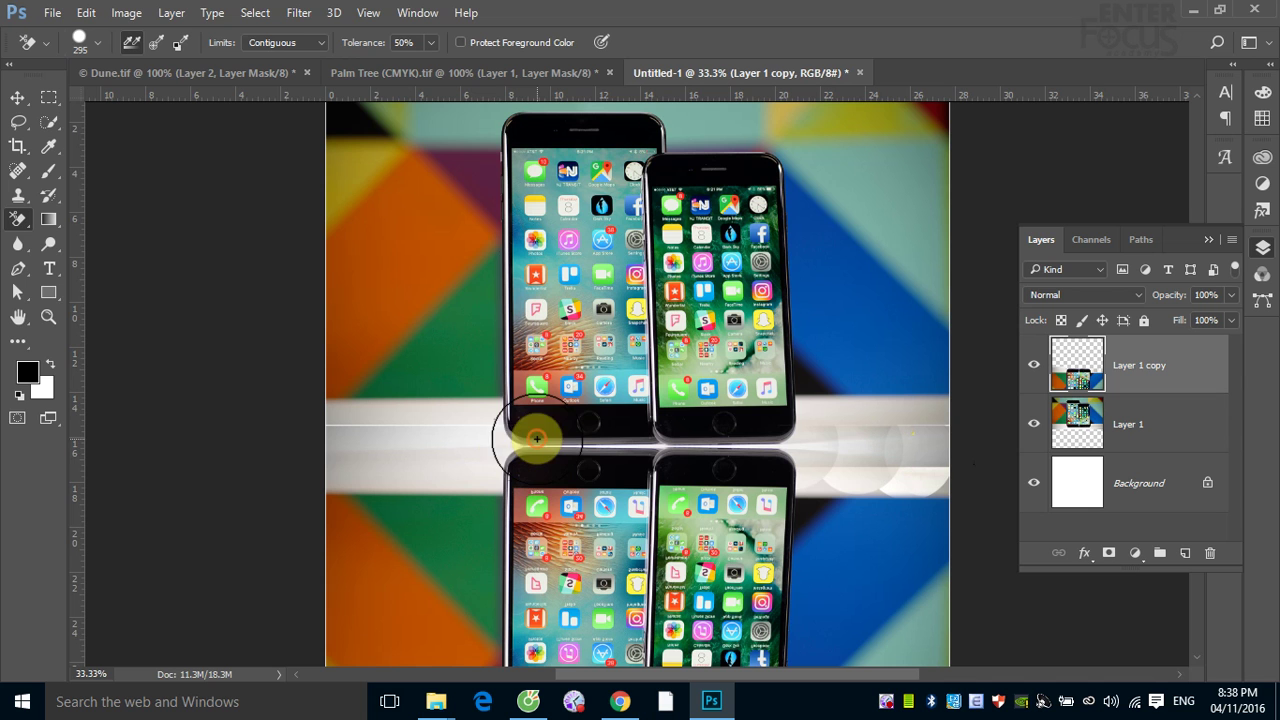
pyautogui.moveTo(536, 438)
pyautogui.mouseDown()
pyautogui.moveTo(343, 443)
pyautogui.moveTo(438, 471)
pyautogui.mouseUp()
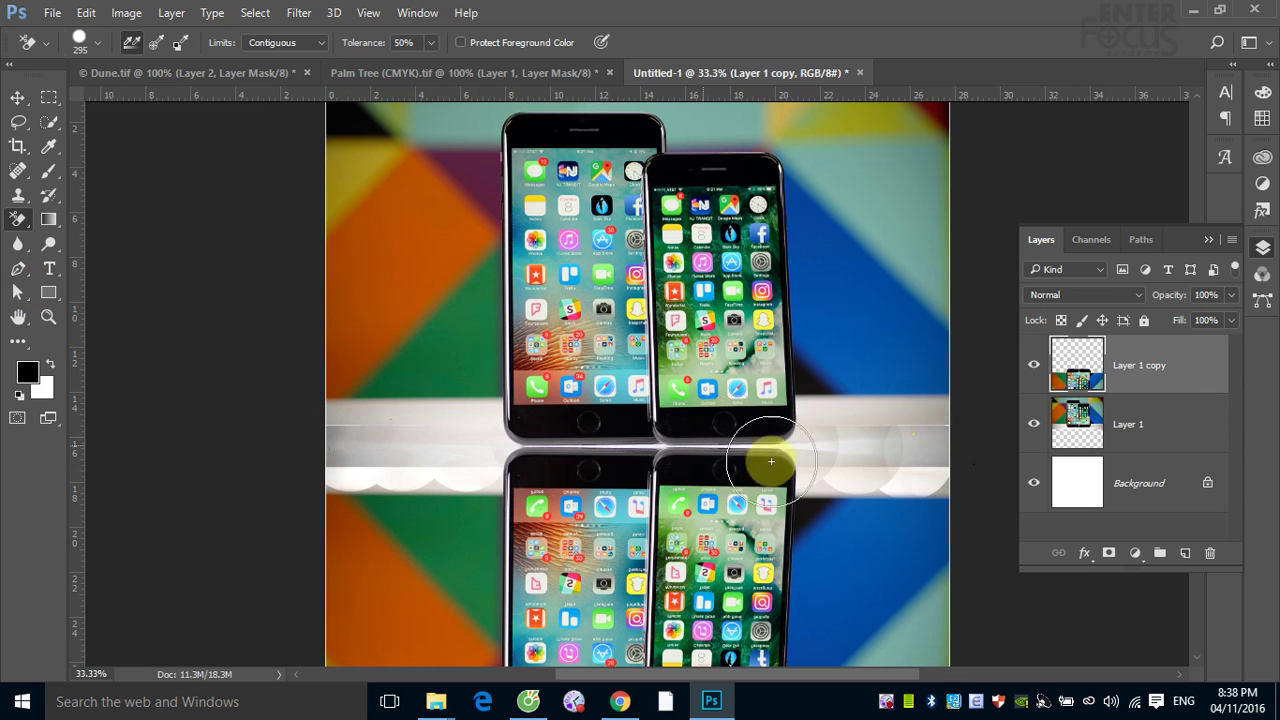
# - Add a white layer mask to Layer 1 copy
pyautogui.click(48, 96)
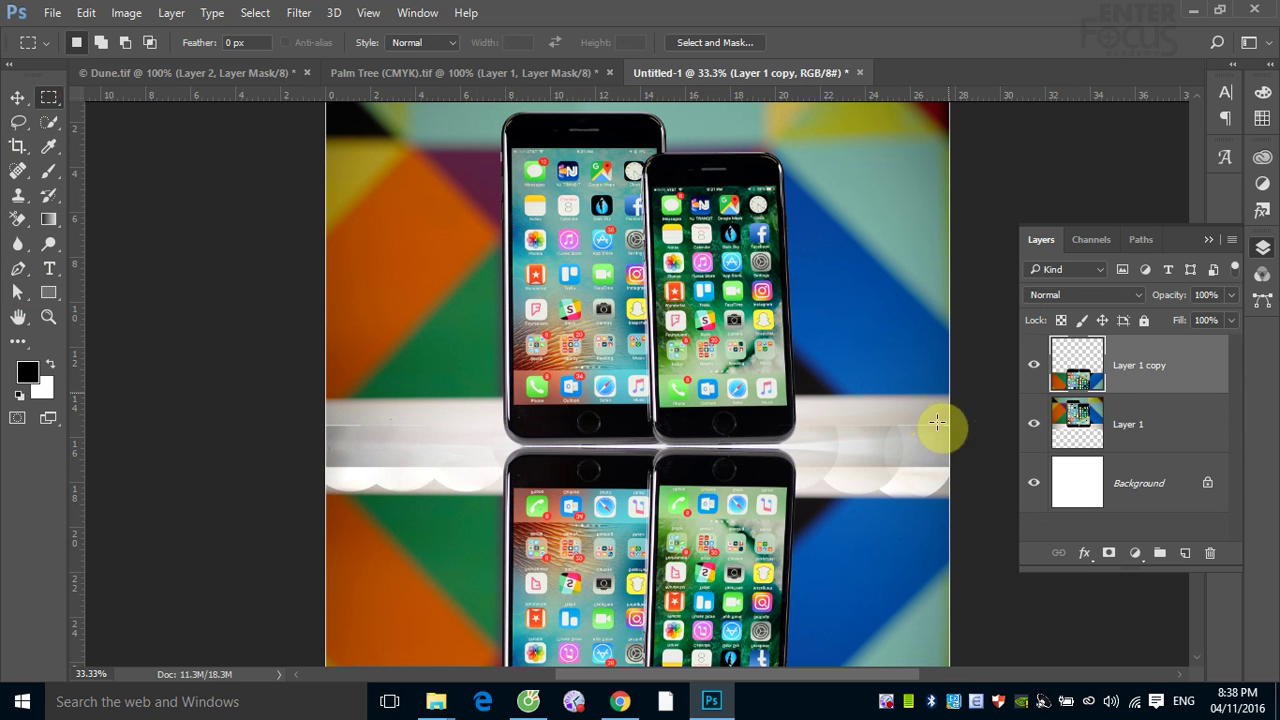
pyautogui.click(1150, 426)
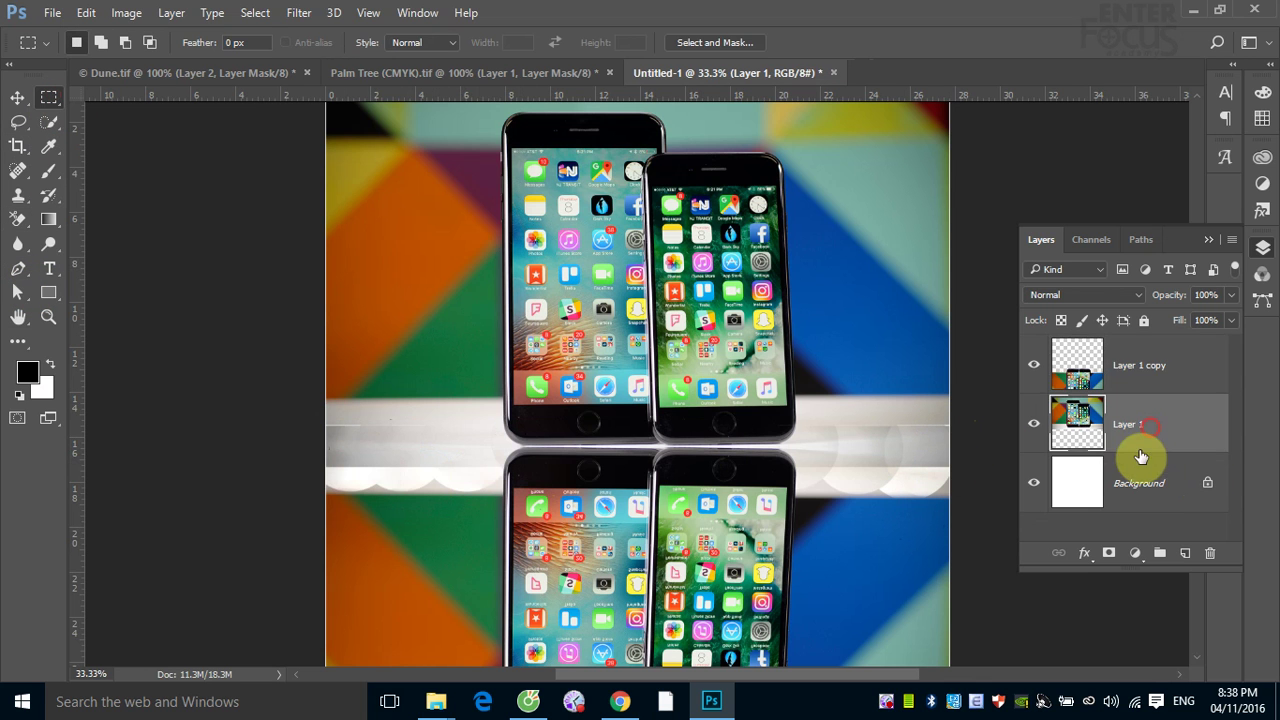
pyautogui.click(1168, 362)
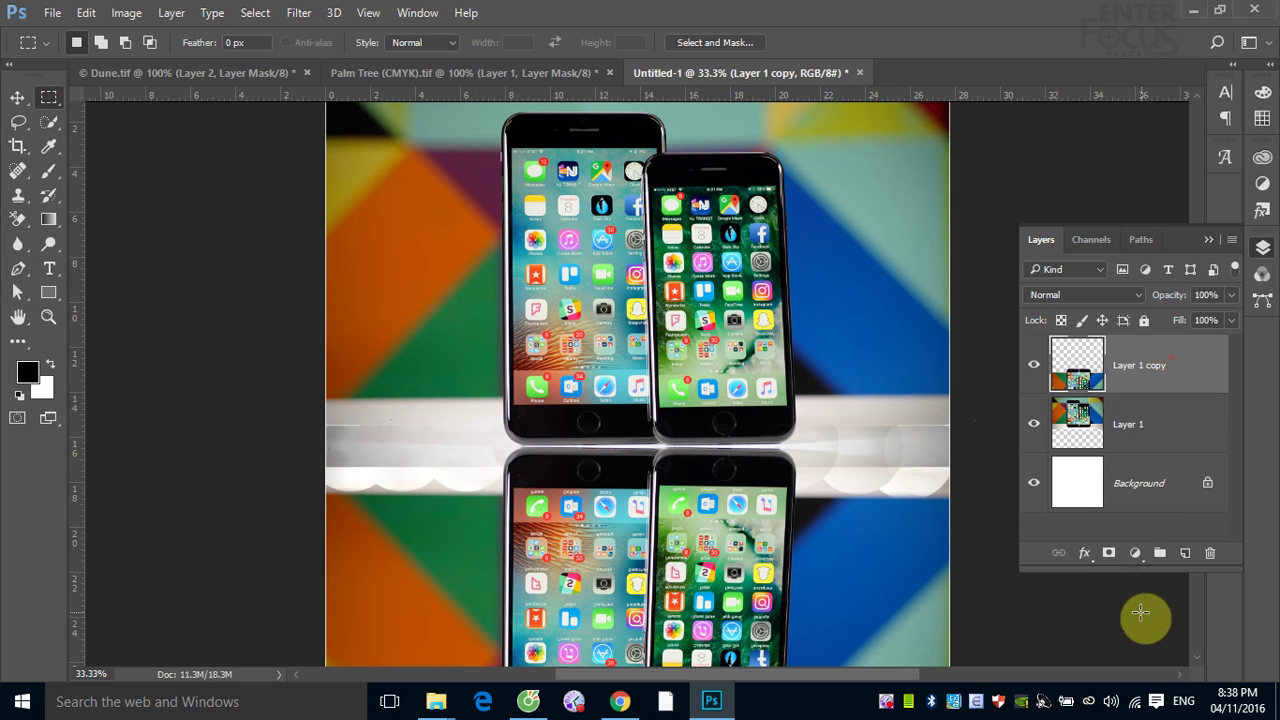
pyautogui.click(1108, 554)
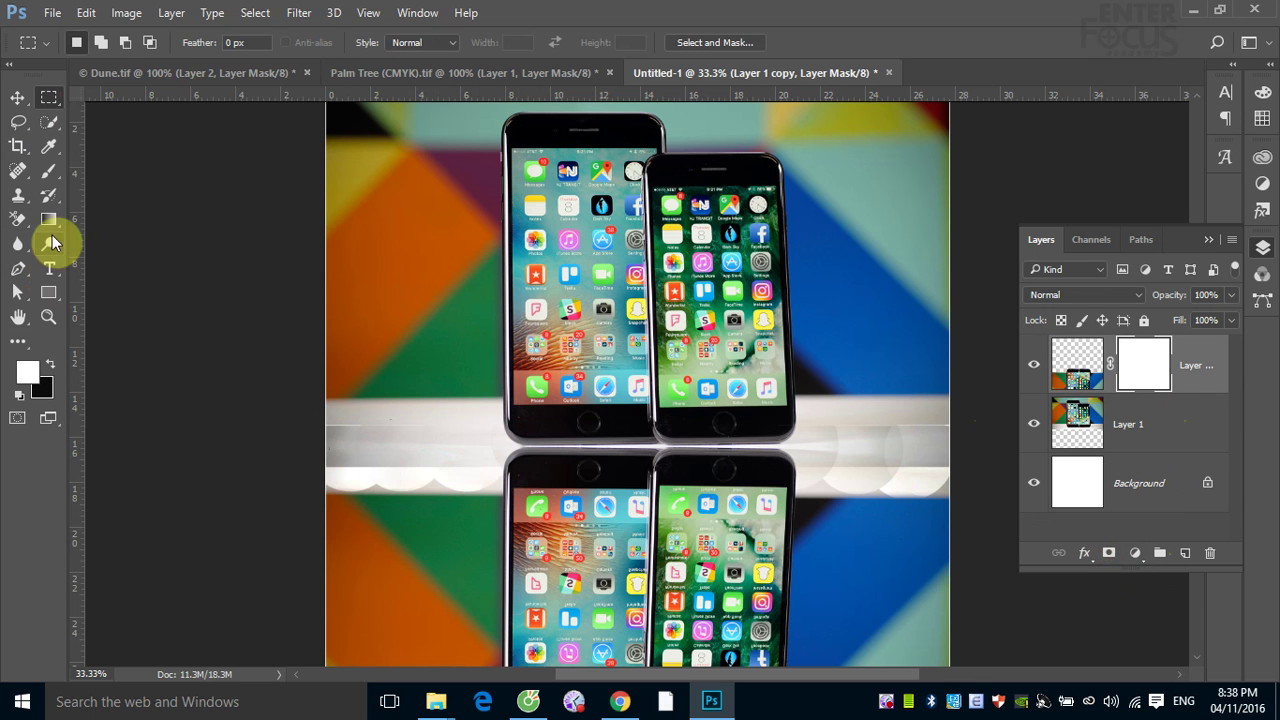
# - Draw a vertical gradient on the mask, redrawing until the reflection fades to white
pyautogui.click(48, 219)
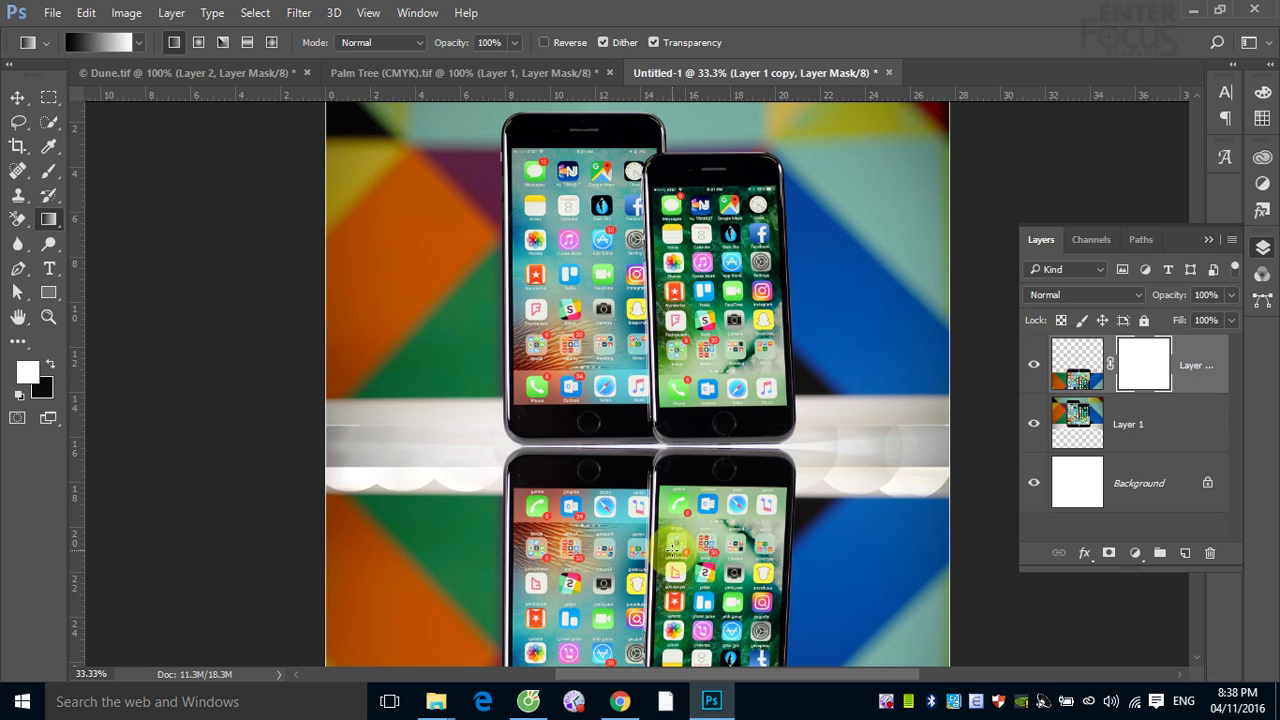
pyautogui.moveTo(672, 560); pyautogui.dragTo(674, 395)
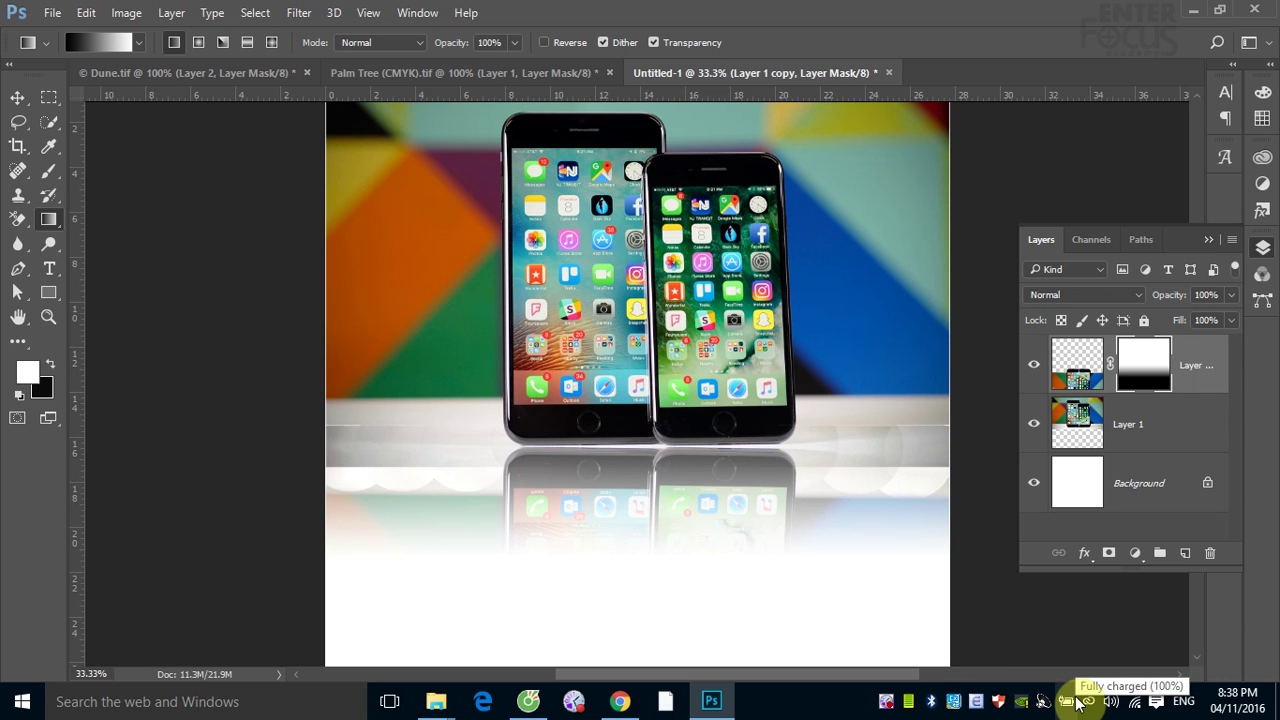
pyautogui.moveTo(688, 540); pyautogui.dragTo(684, 403)
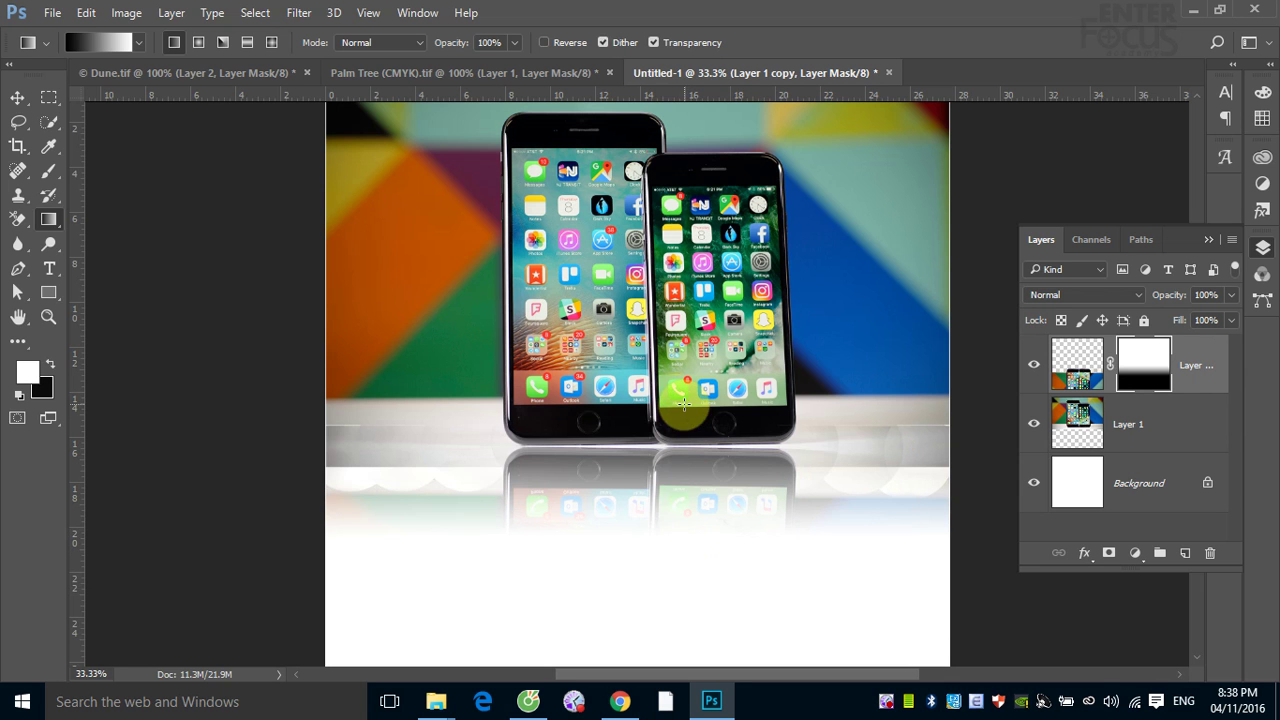
pyautogui.moveTo(668, 492); pyautogui.dragTo(663, 318)
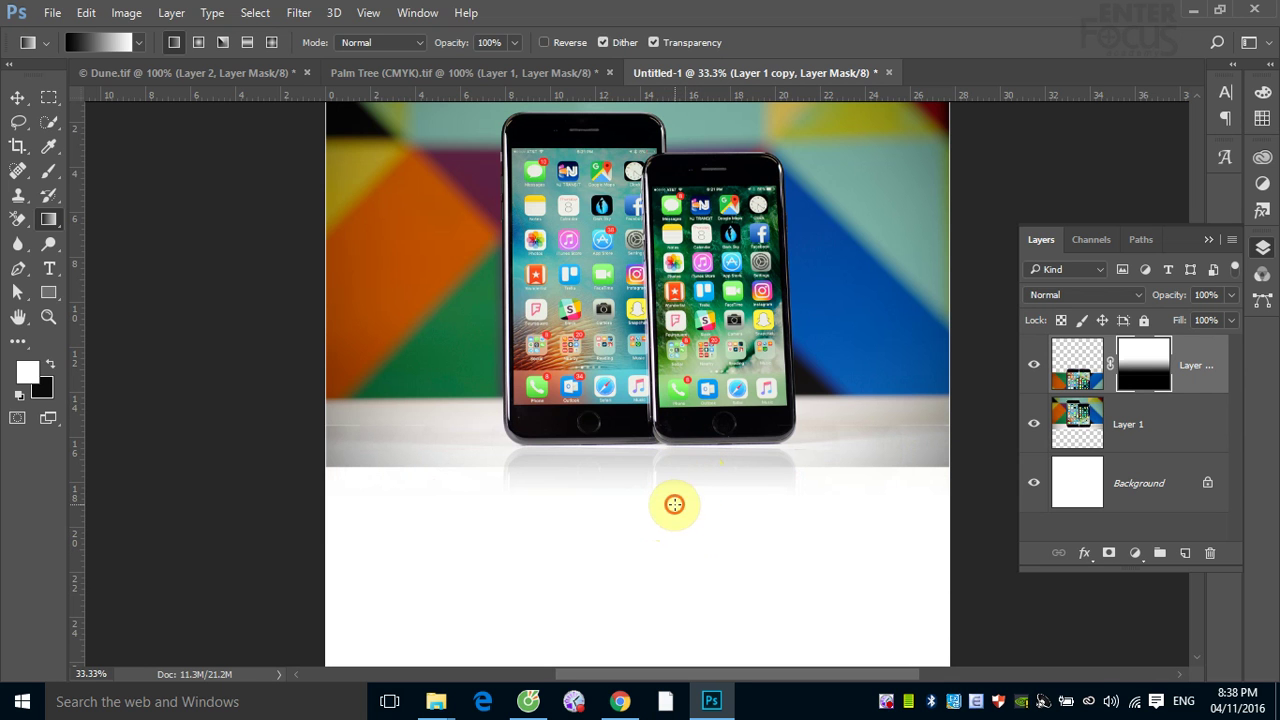
pyautogui.moveTo(674, 504); pyautogui.dragTo(674, 428)
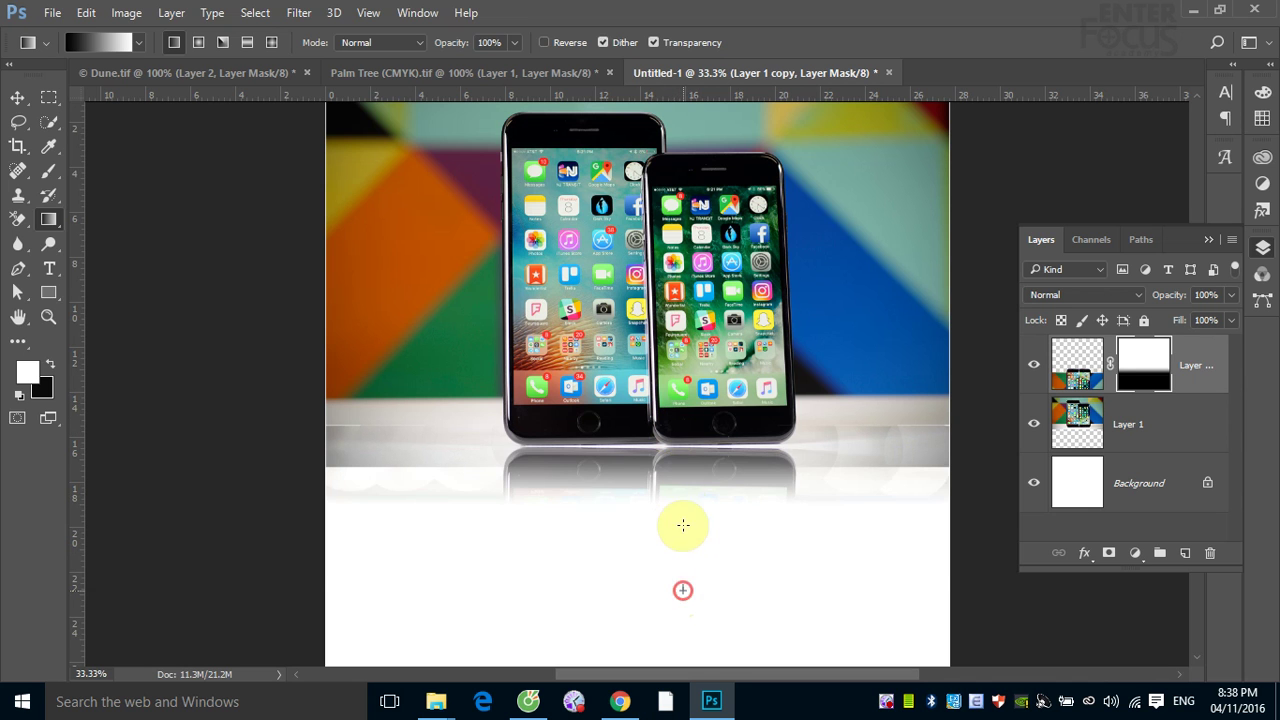
pyautogui.moveTo(683, 525); pyautogui.dragTo(683, 525)
pyautogui.moveTo(685, 588); pyautogui.dragTo(674, 333)
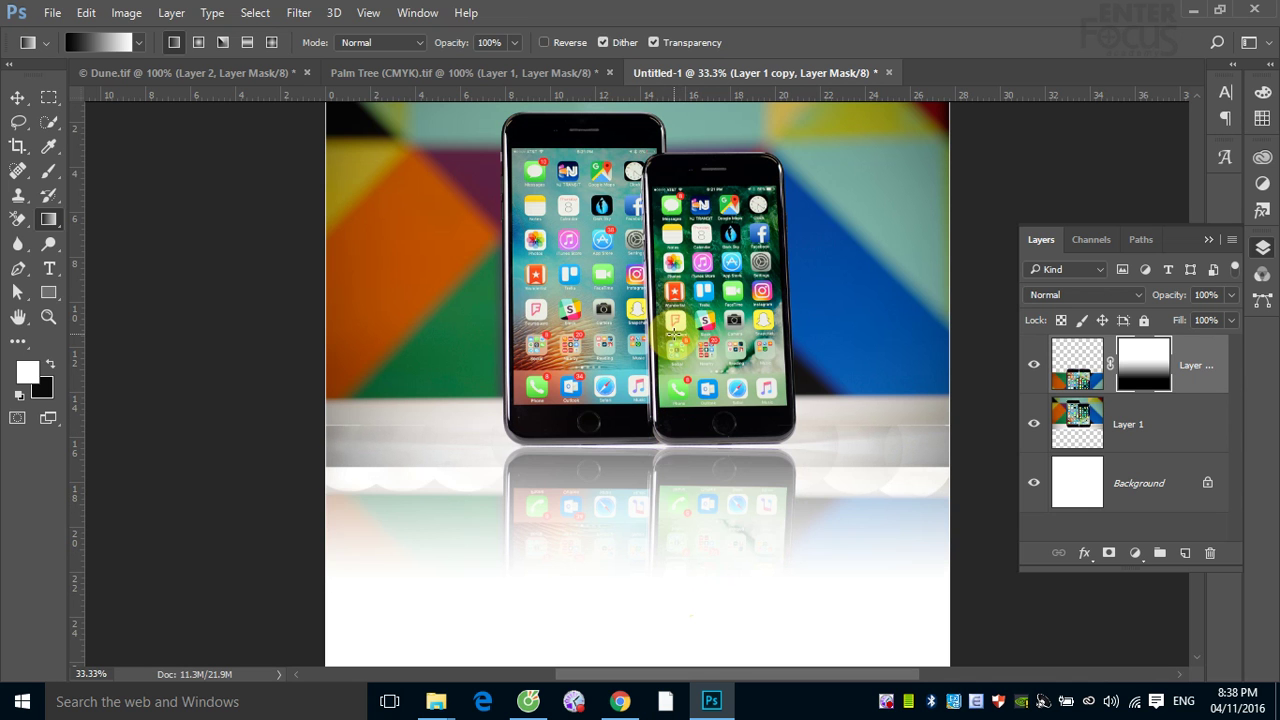
pyautogui.moveTo(685, 495); pyautogui.dragTo(682, 345)
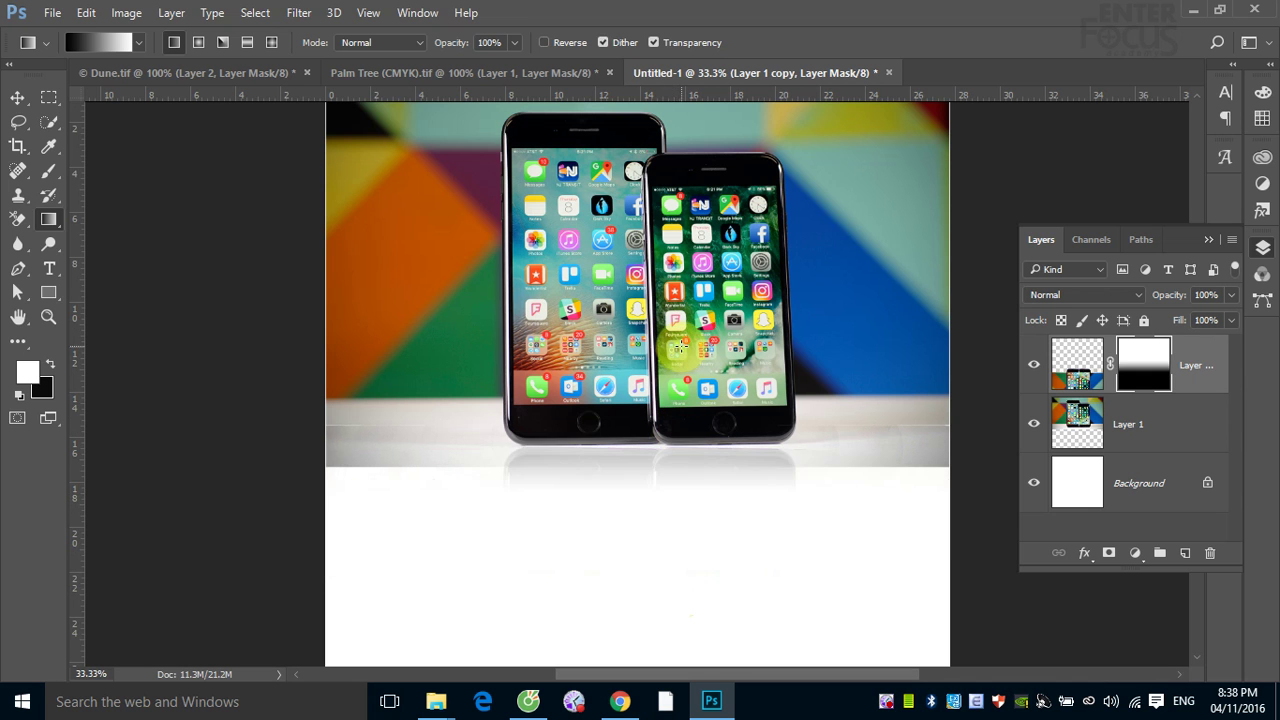
pyautogui.moveTo(695, 577); pyautogui.dragTo(705, 385)
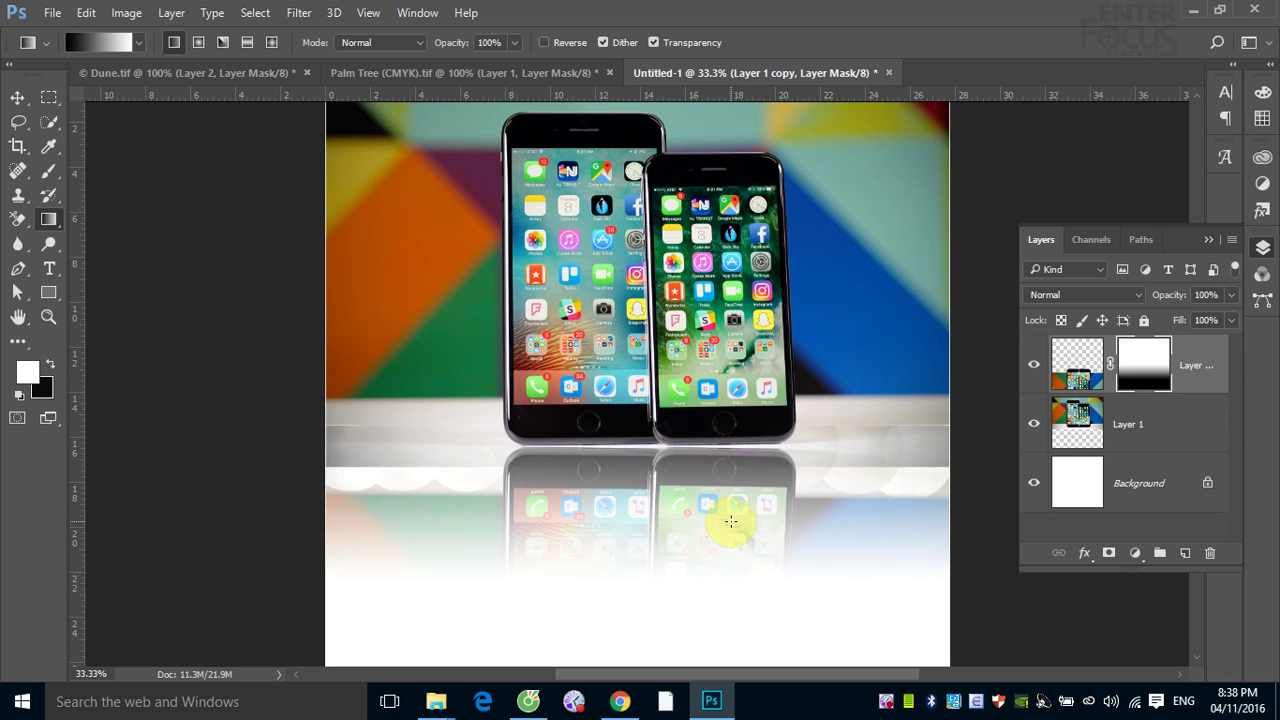